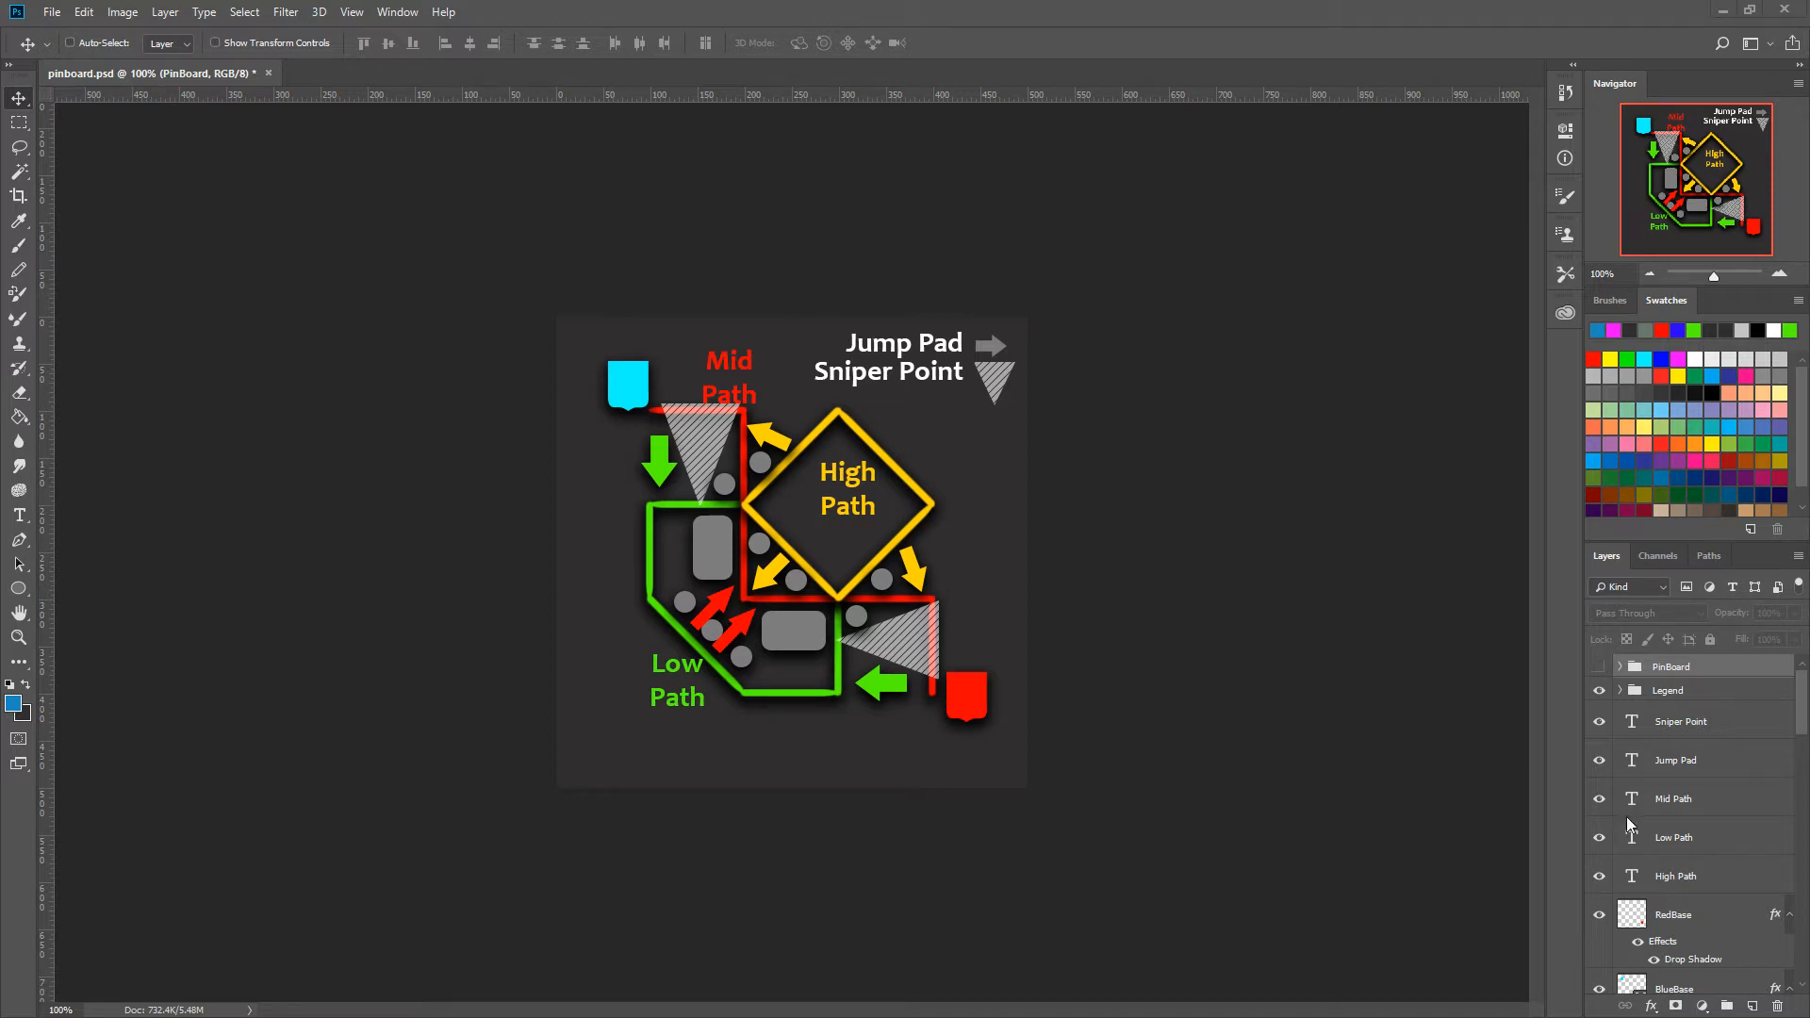
Show the PinBoard group over the map layout to examine its pin grid, and hide the group again.
{"action": "left_click", "coordinate": [1639, 943]}
{"action": "left_click", "coordinate": [1639, 943]}
{"action": "left_click", "coordinate": [1599, 666]}
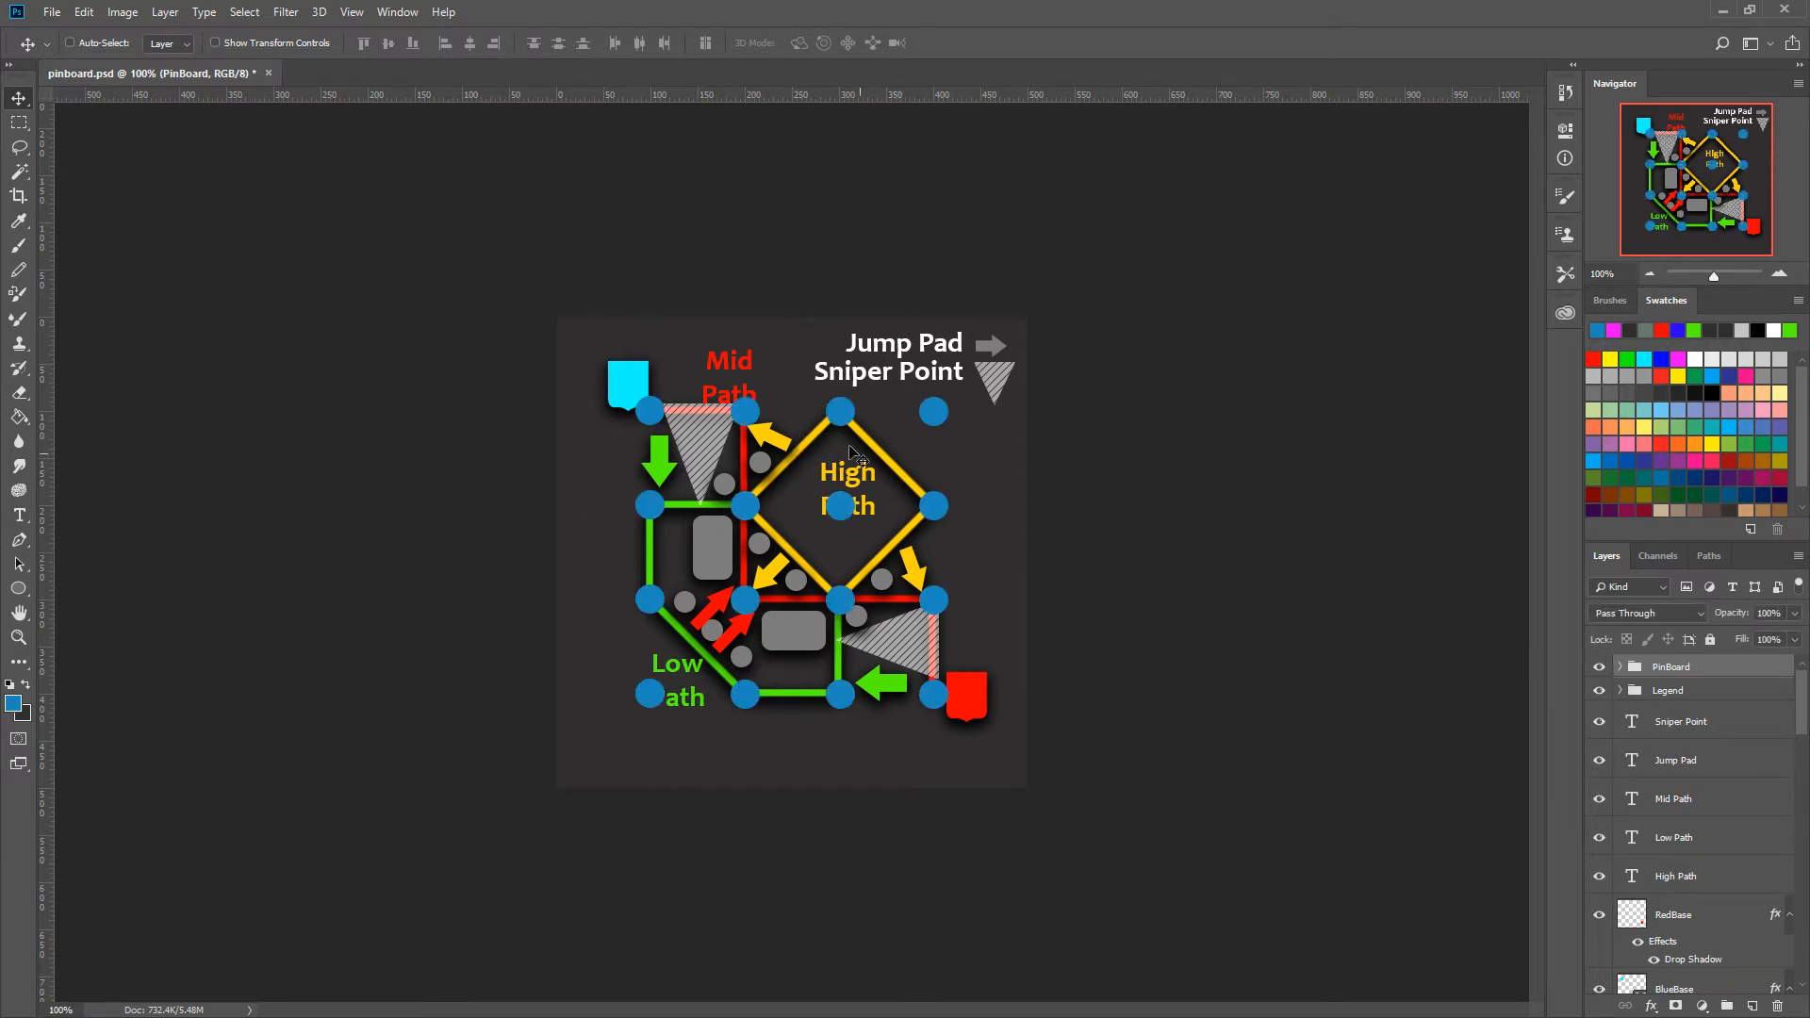
{"action": "left_click", "coordinate": [1599, 666]}
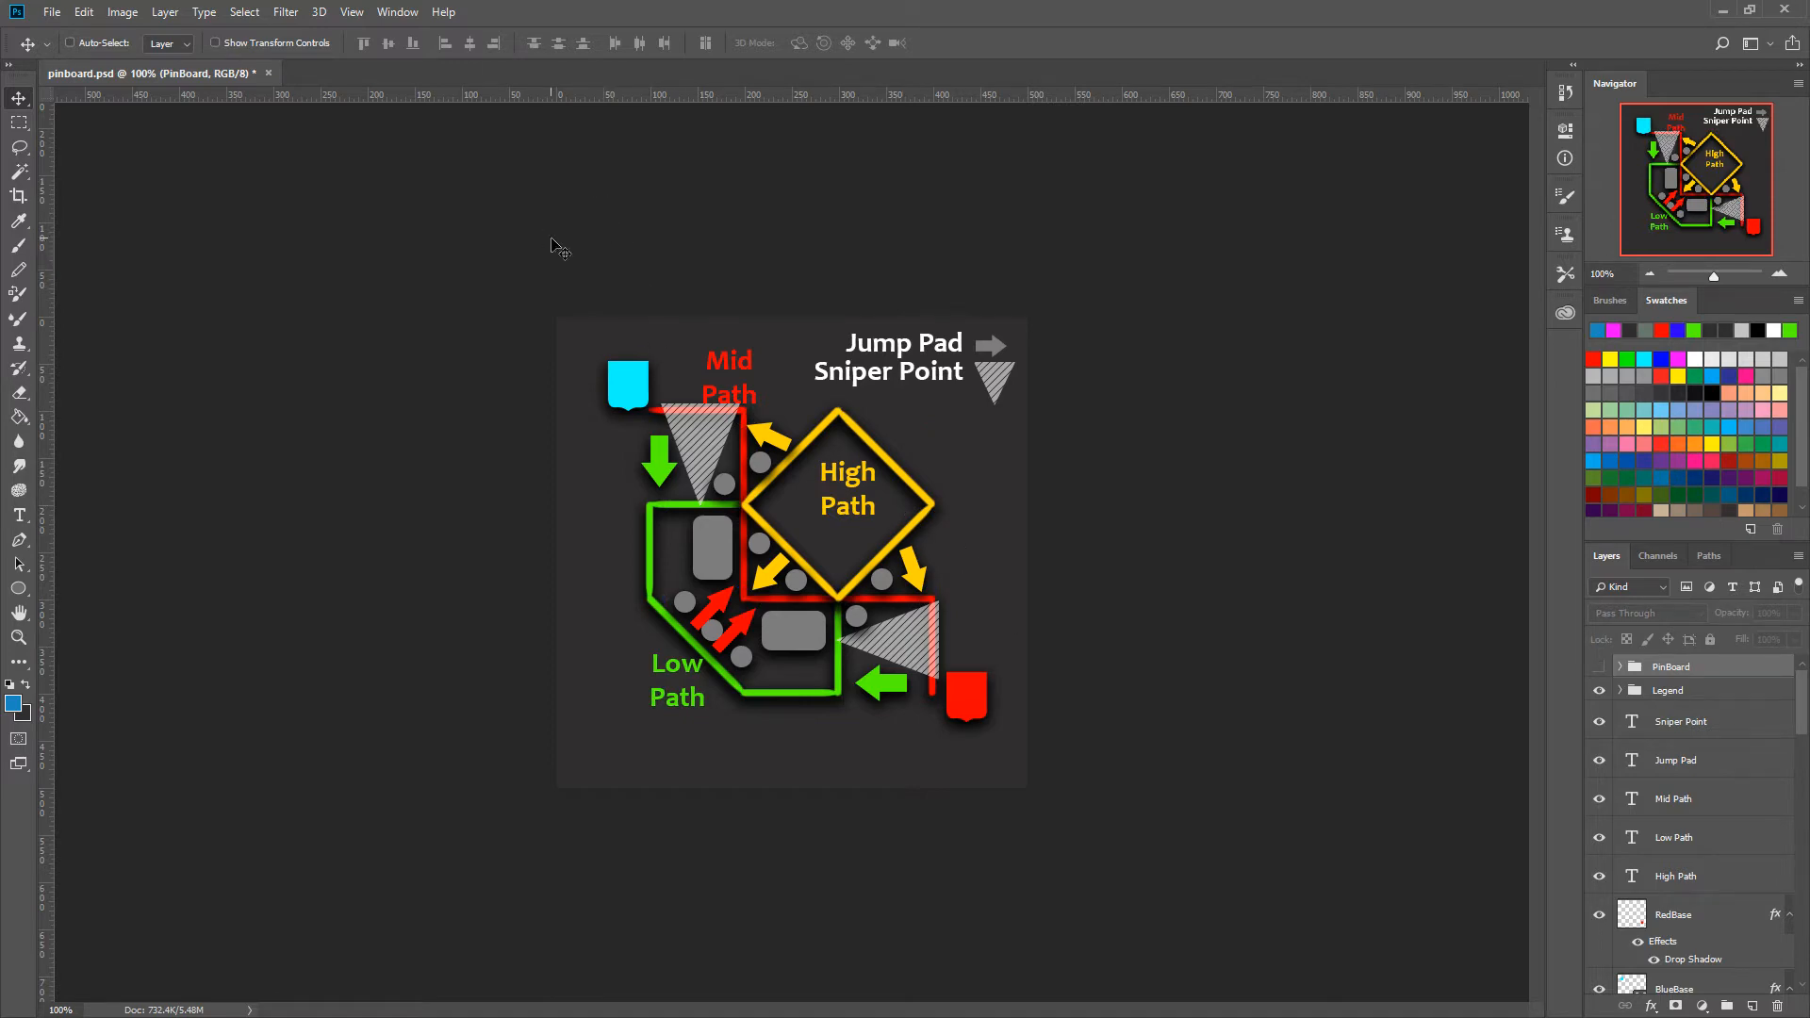
Create a new 500 x 500 pixel document in RGB Color mode.
{"action": "left_click", "coordinate": [52, 13]}
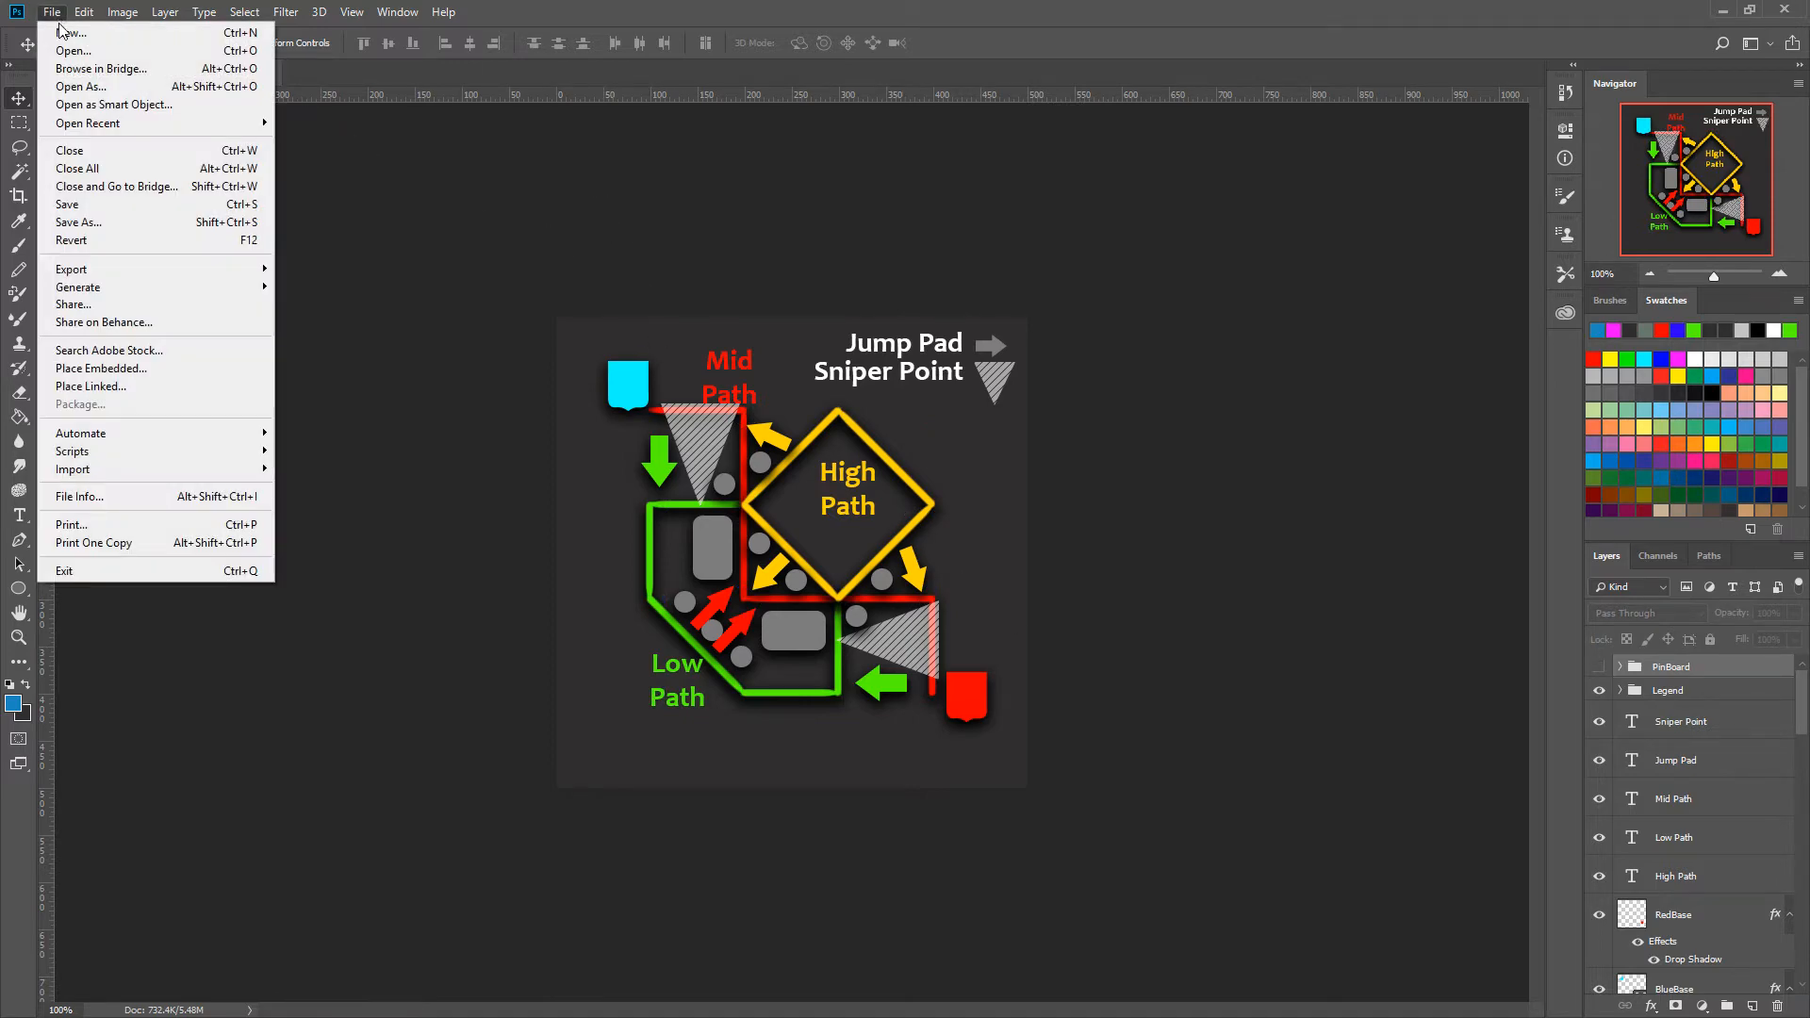
{"action": "left_click", "coordinate": [68, 36]}
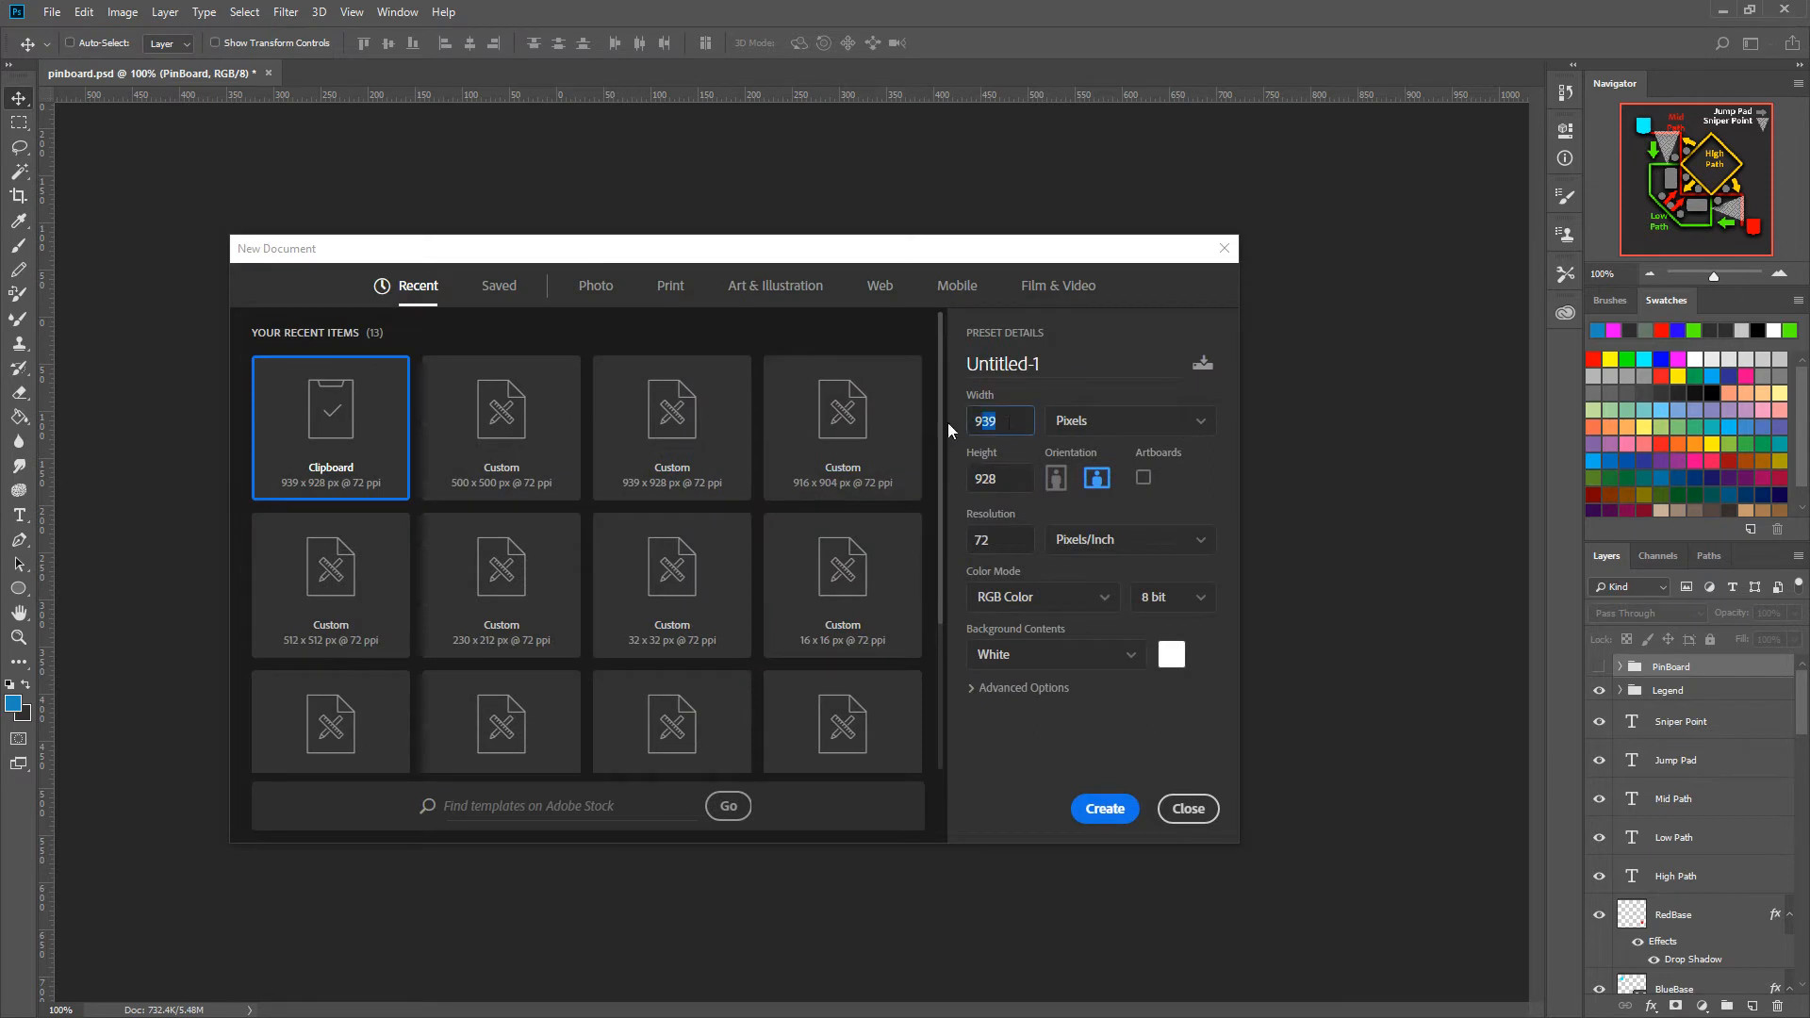
{"action": "type", "text": "500"}
{"action": "key", "text": "Tab"}
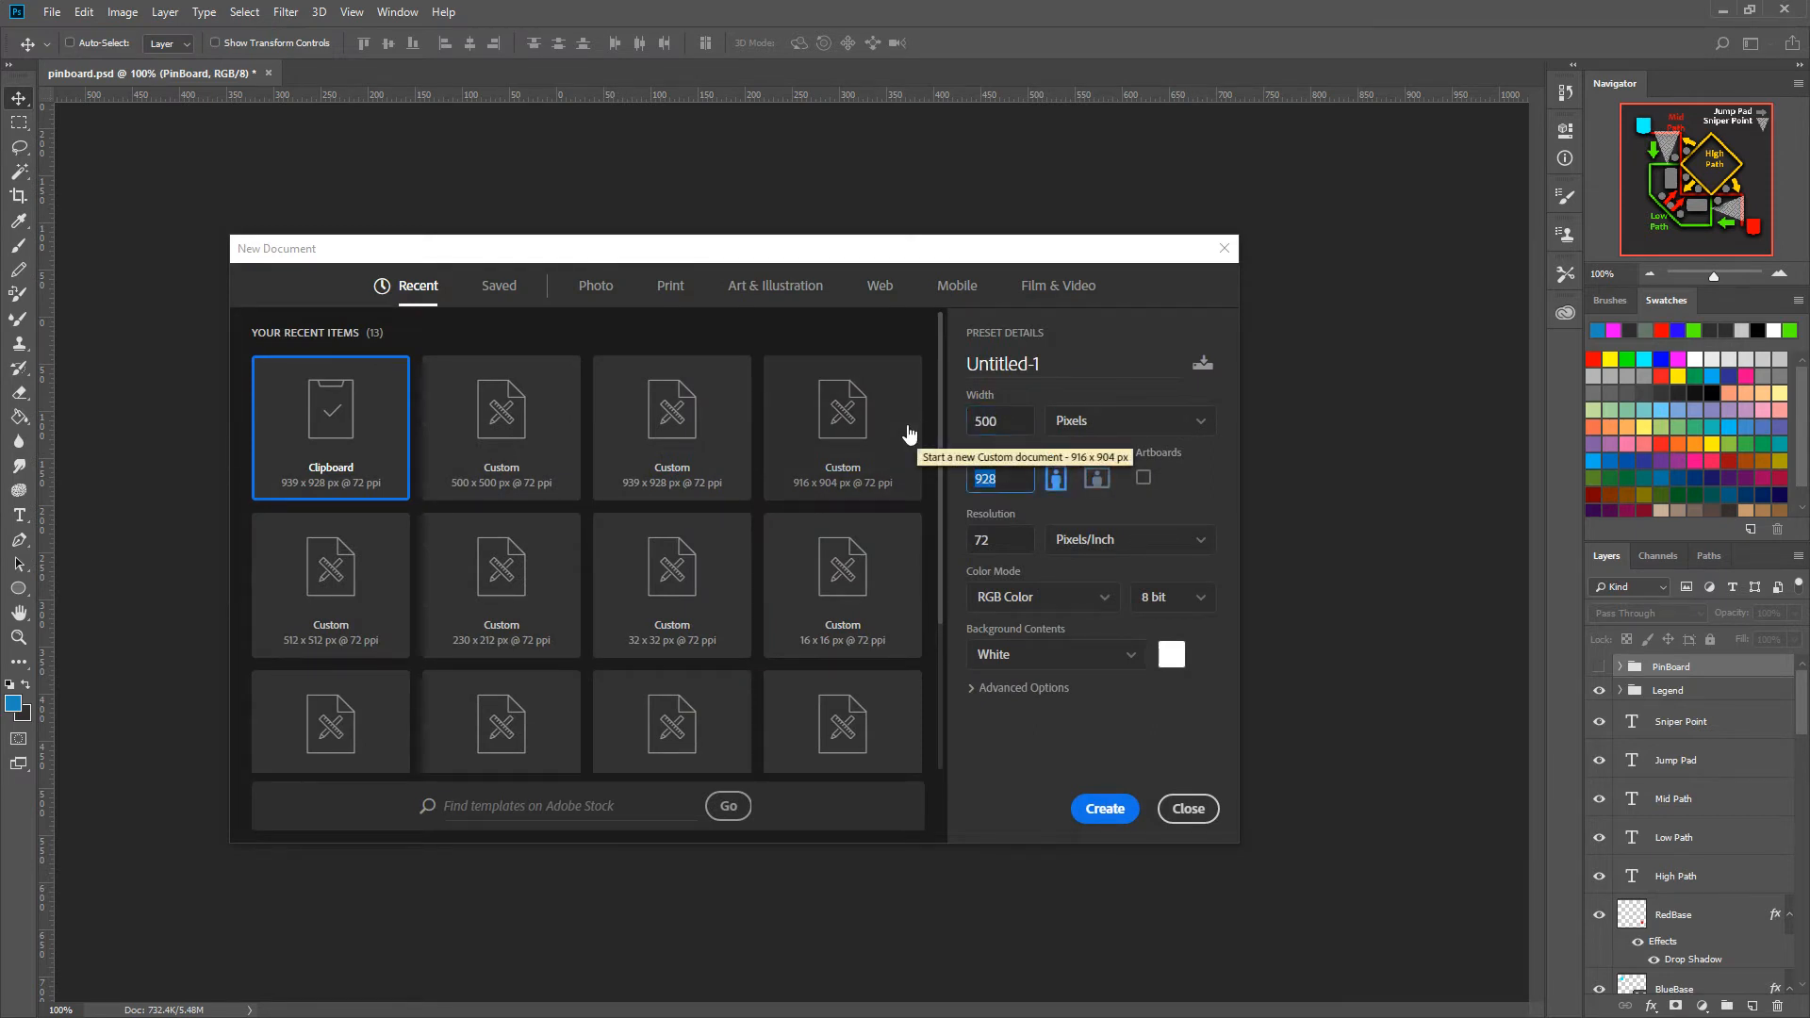
{"action": "type", "text": "500"}
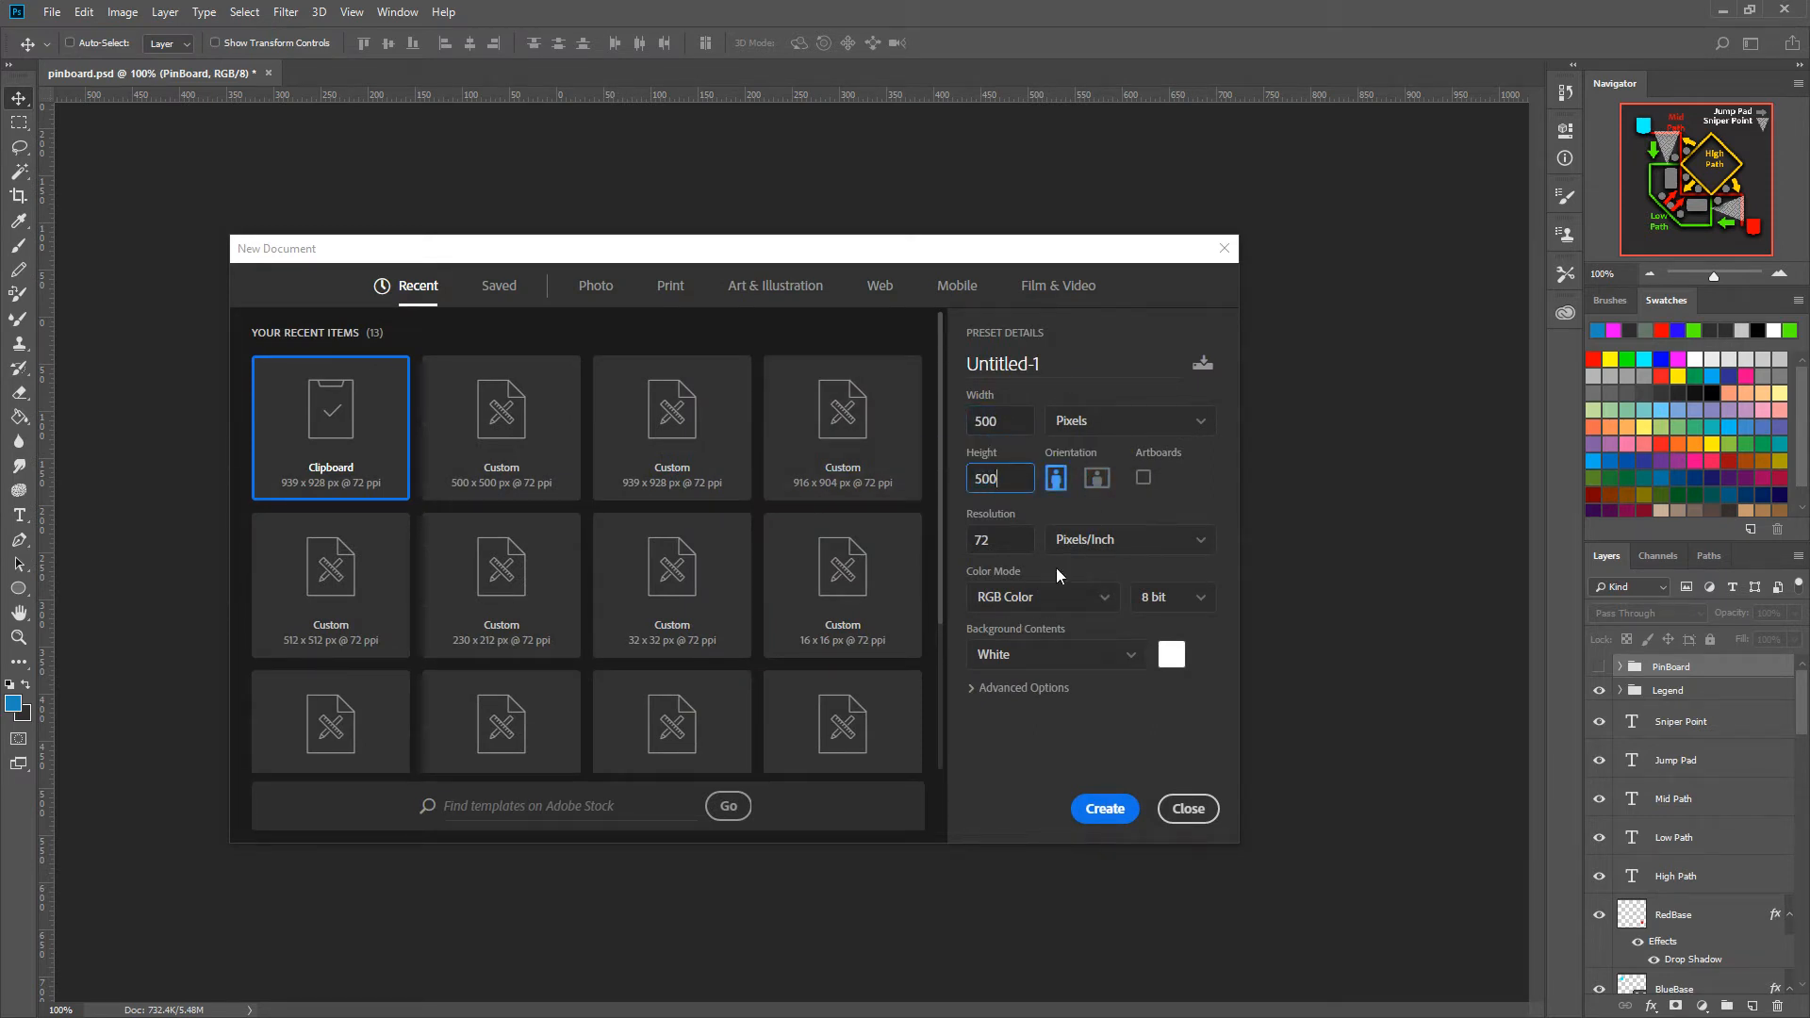
{"action": "left_click", "coordinate": [1105, 604]}
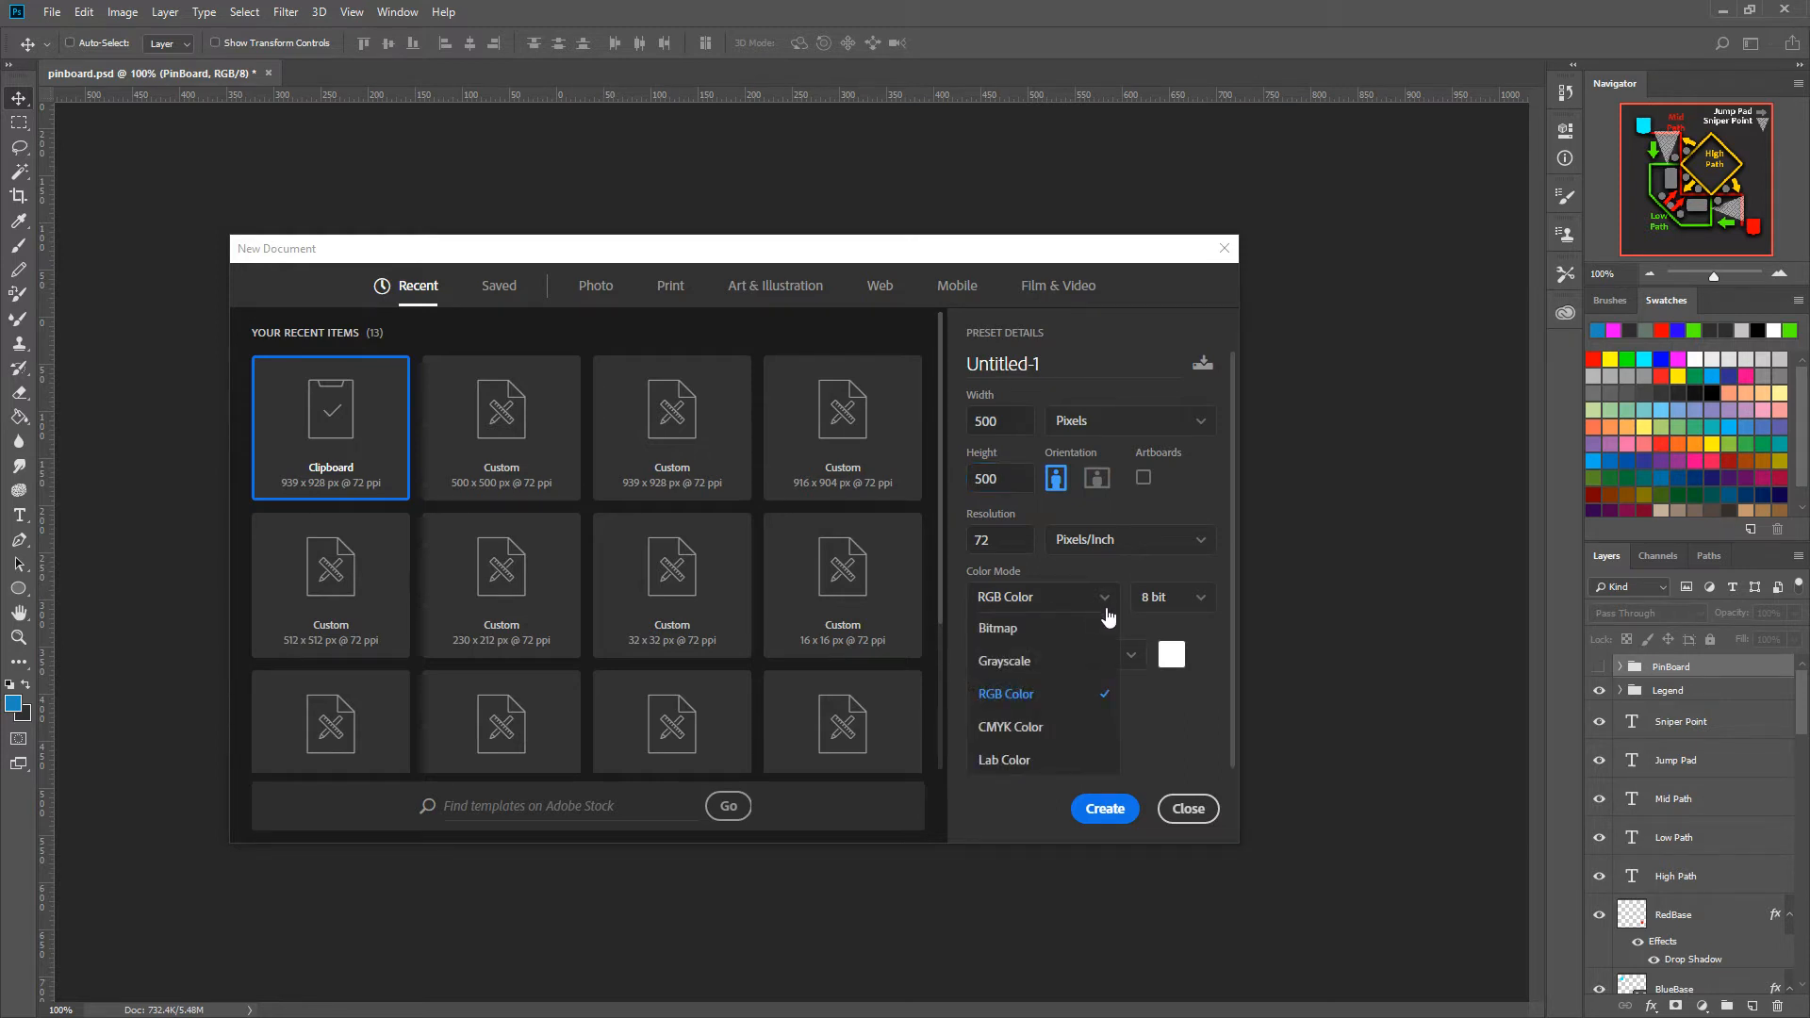
{"action": "left_click", "coordinate": [1007, 704]}
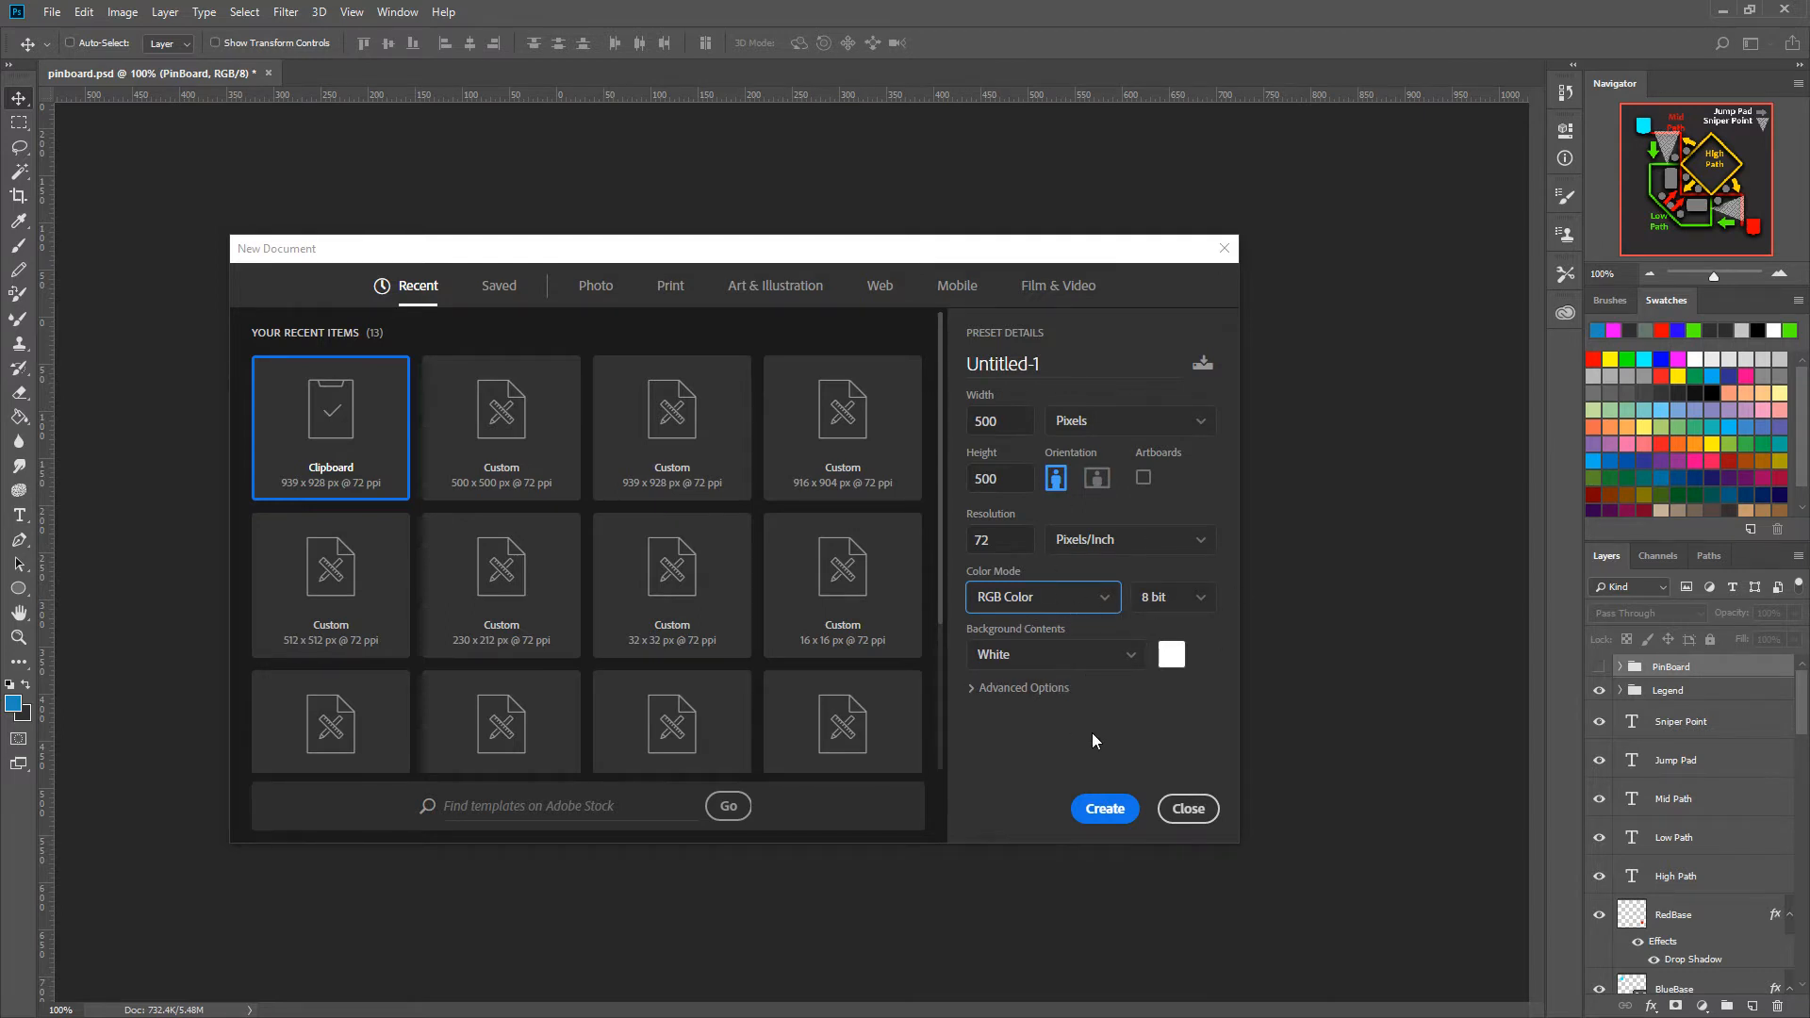
{"action": "left_click", "coordinate": [1104, 809]}
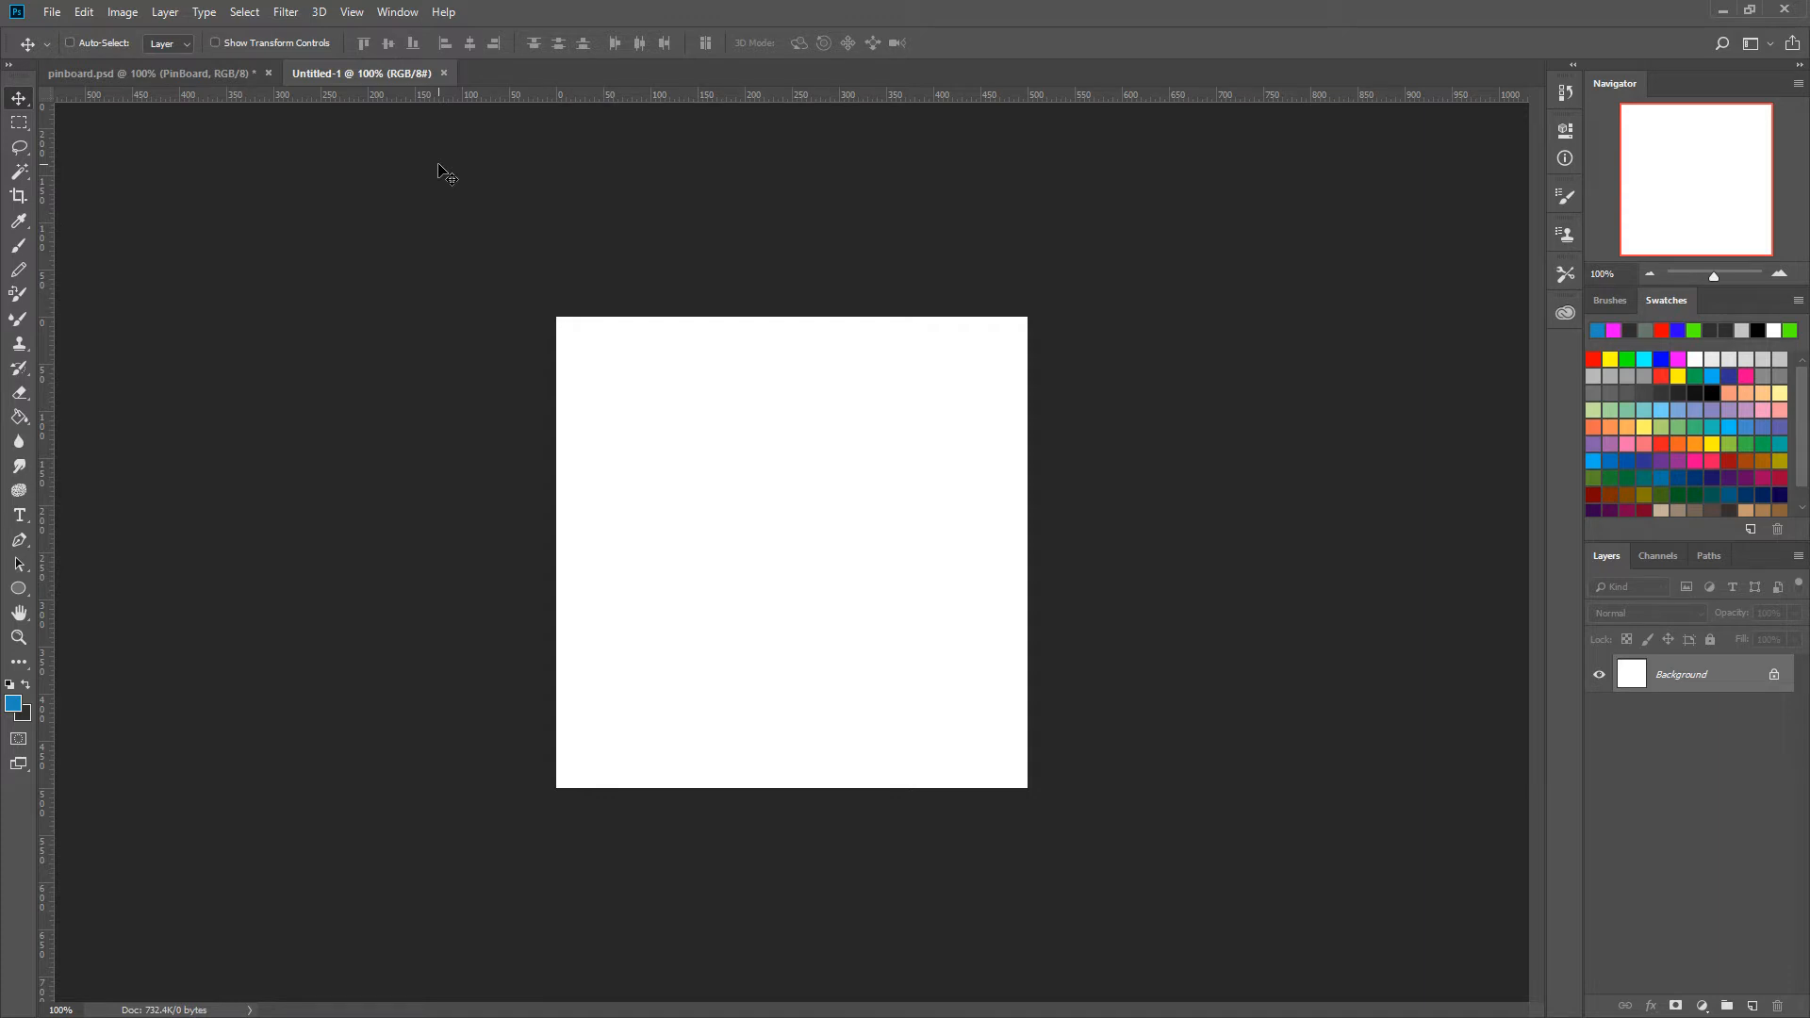
Hide the rulers and show them again.
{"action": "key", "text": "ctrl+r"}
{"action": "left_click", "coordinate": [354, 12]}
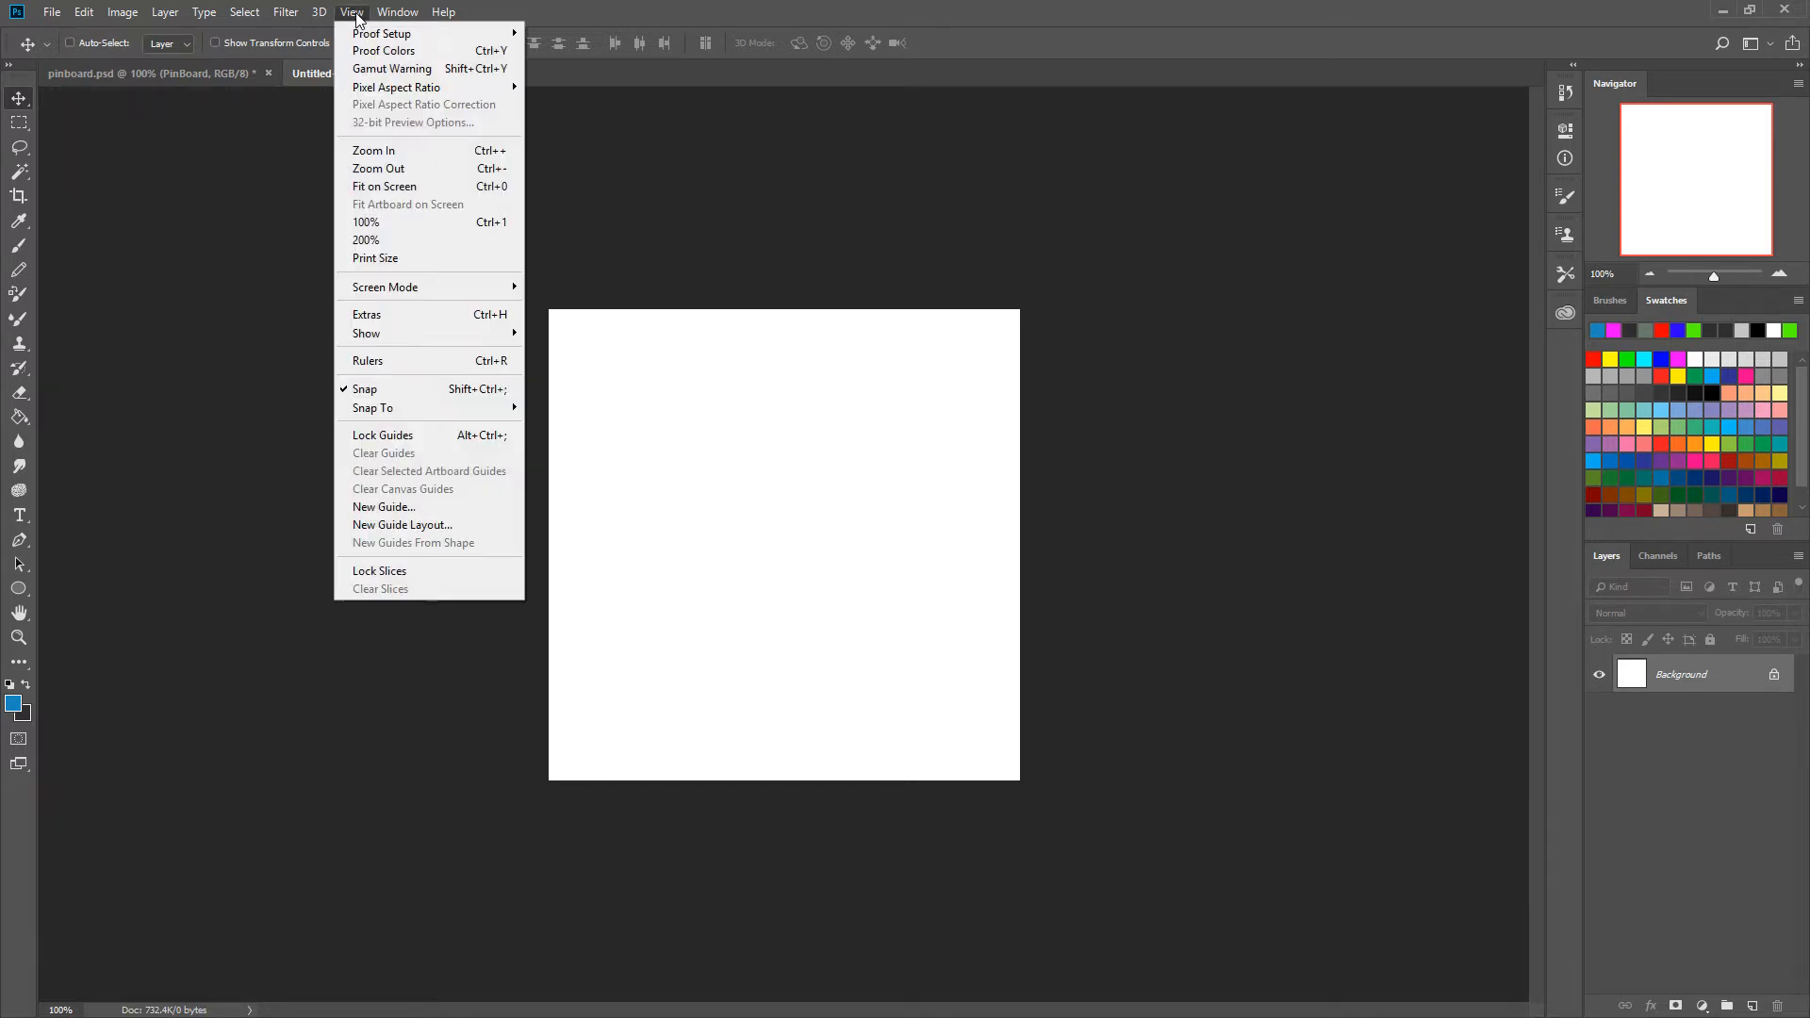
{"action": "left_click", "coordinate": [409, 368]}
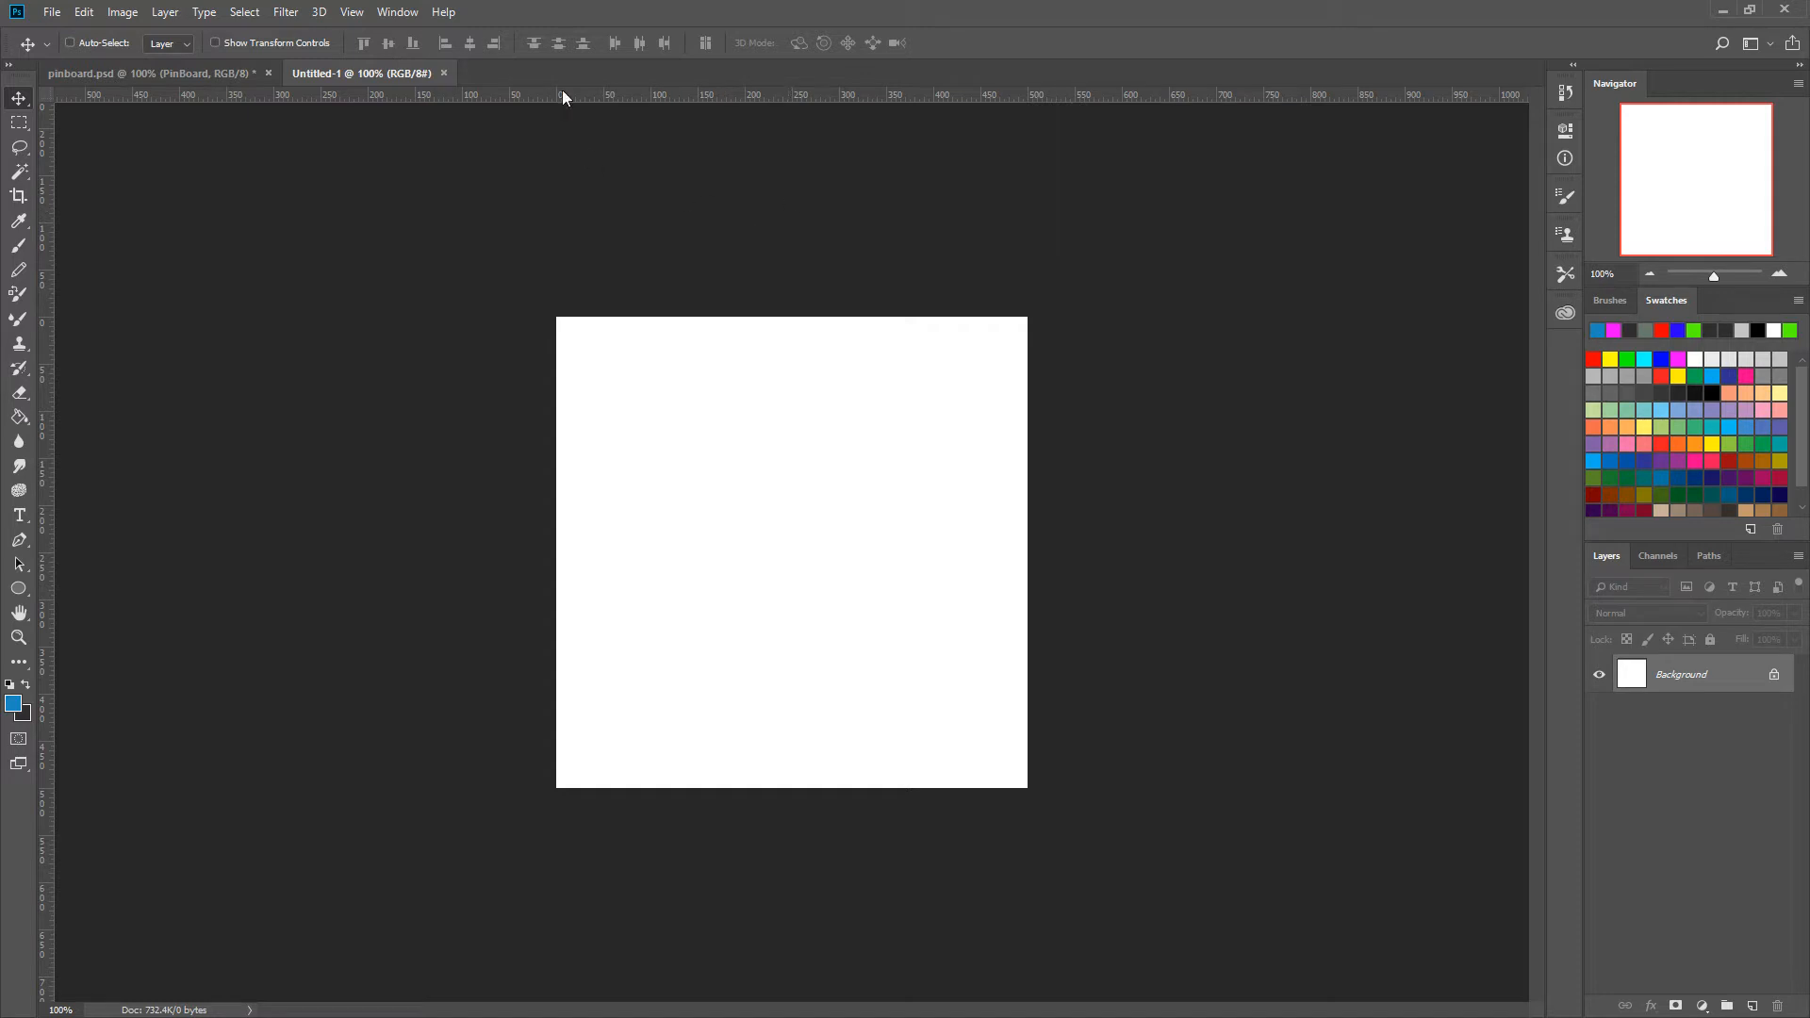
Switch the ruler units to inches and back to pixels in the preferences.
{"action": "double_click", "coordinate": [730, 98]}
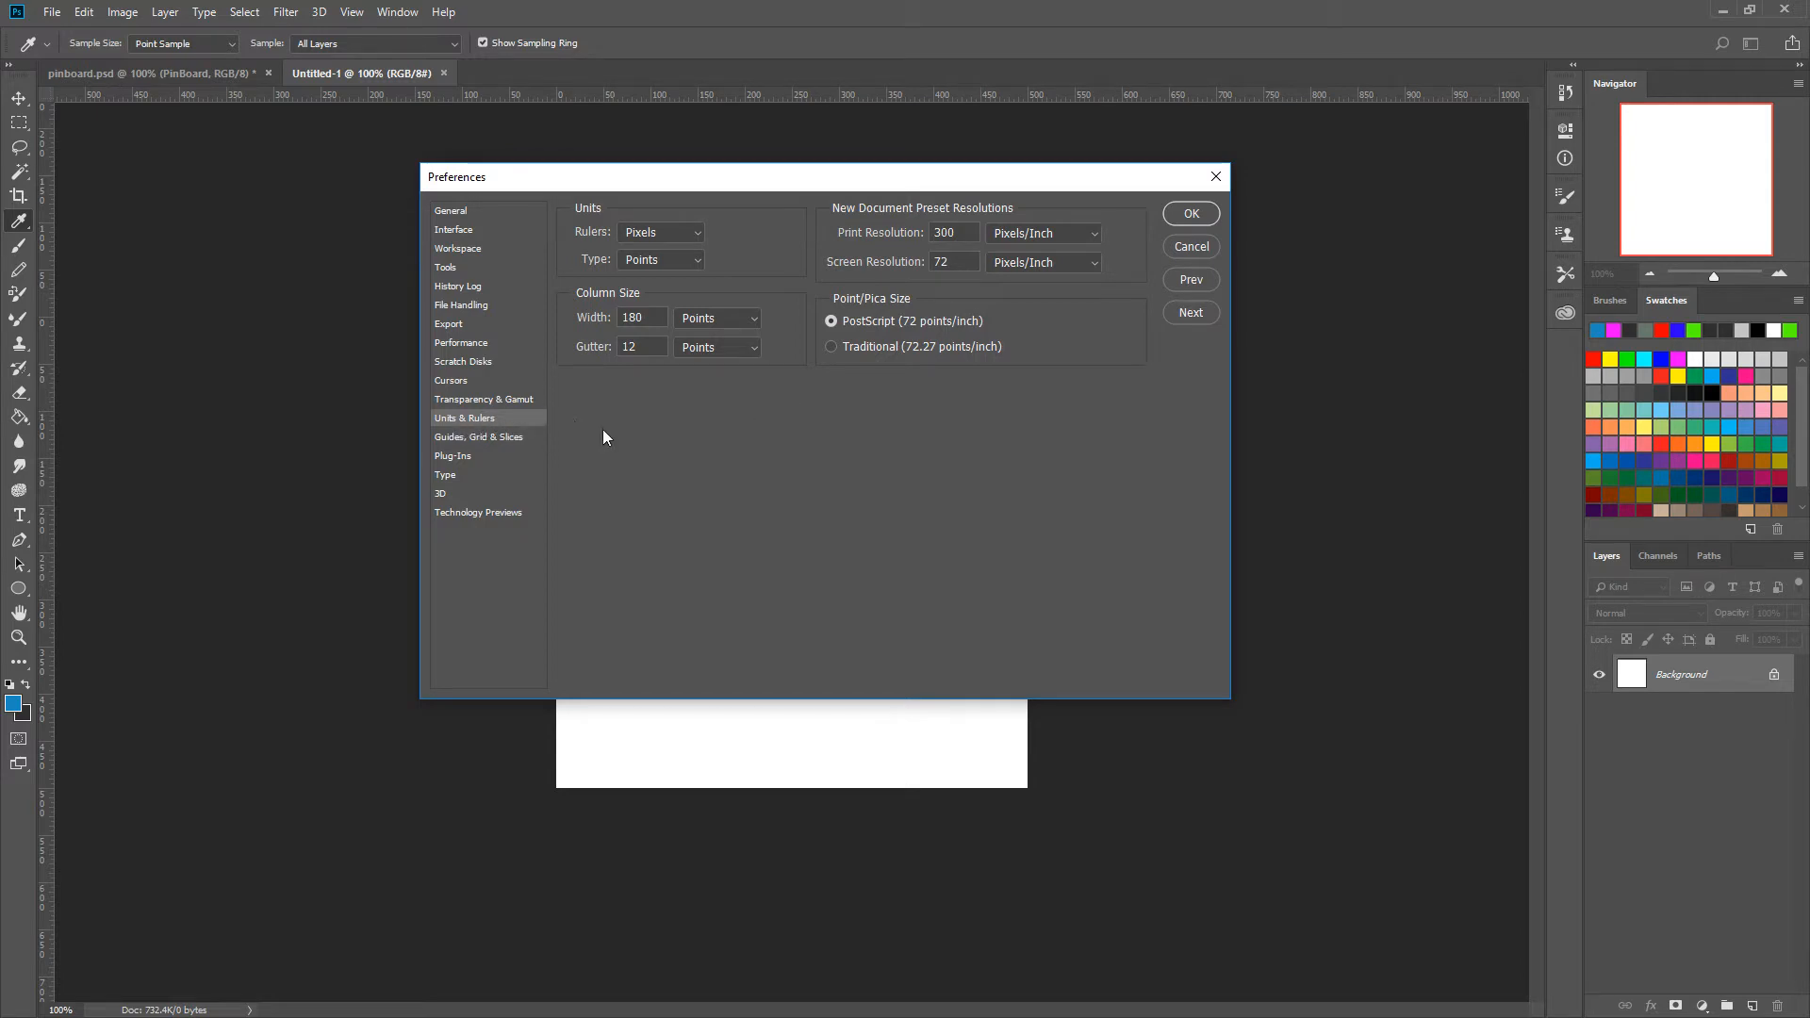
{"action": "left_click", "coordinate": [701, 231]}
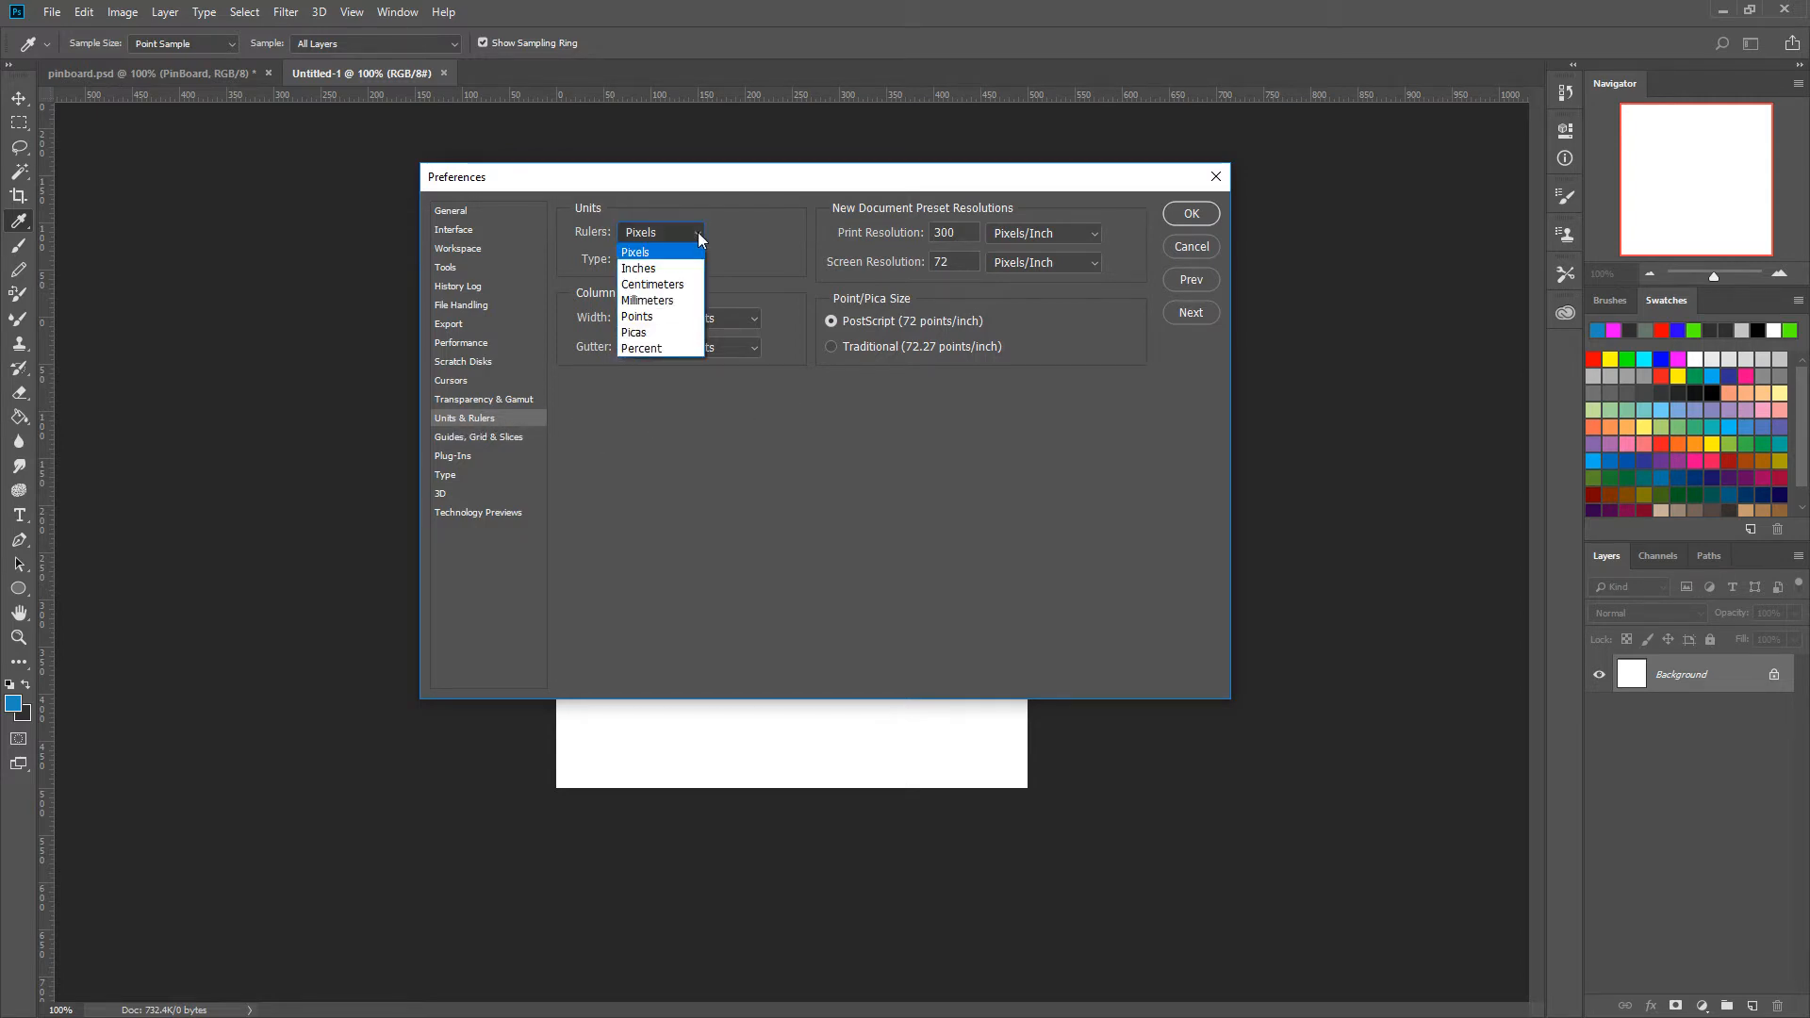
{"action": "left_click", "coordinate": [653, 271]}
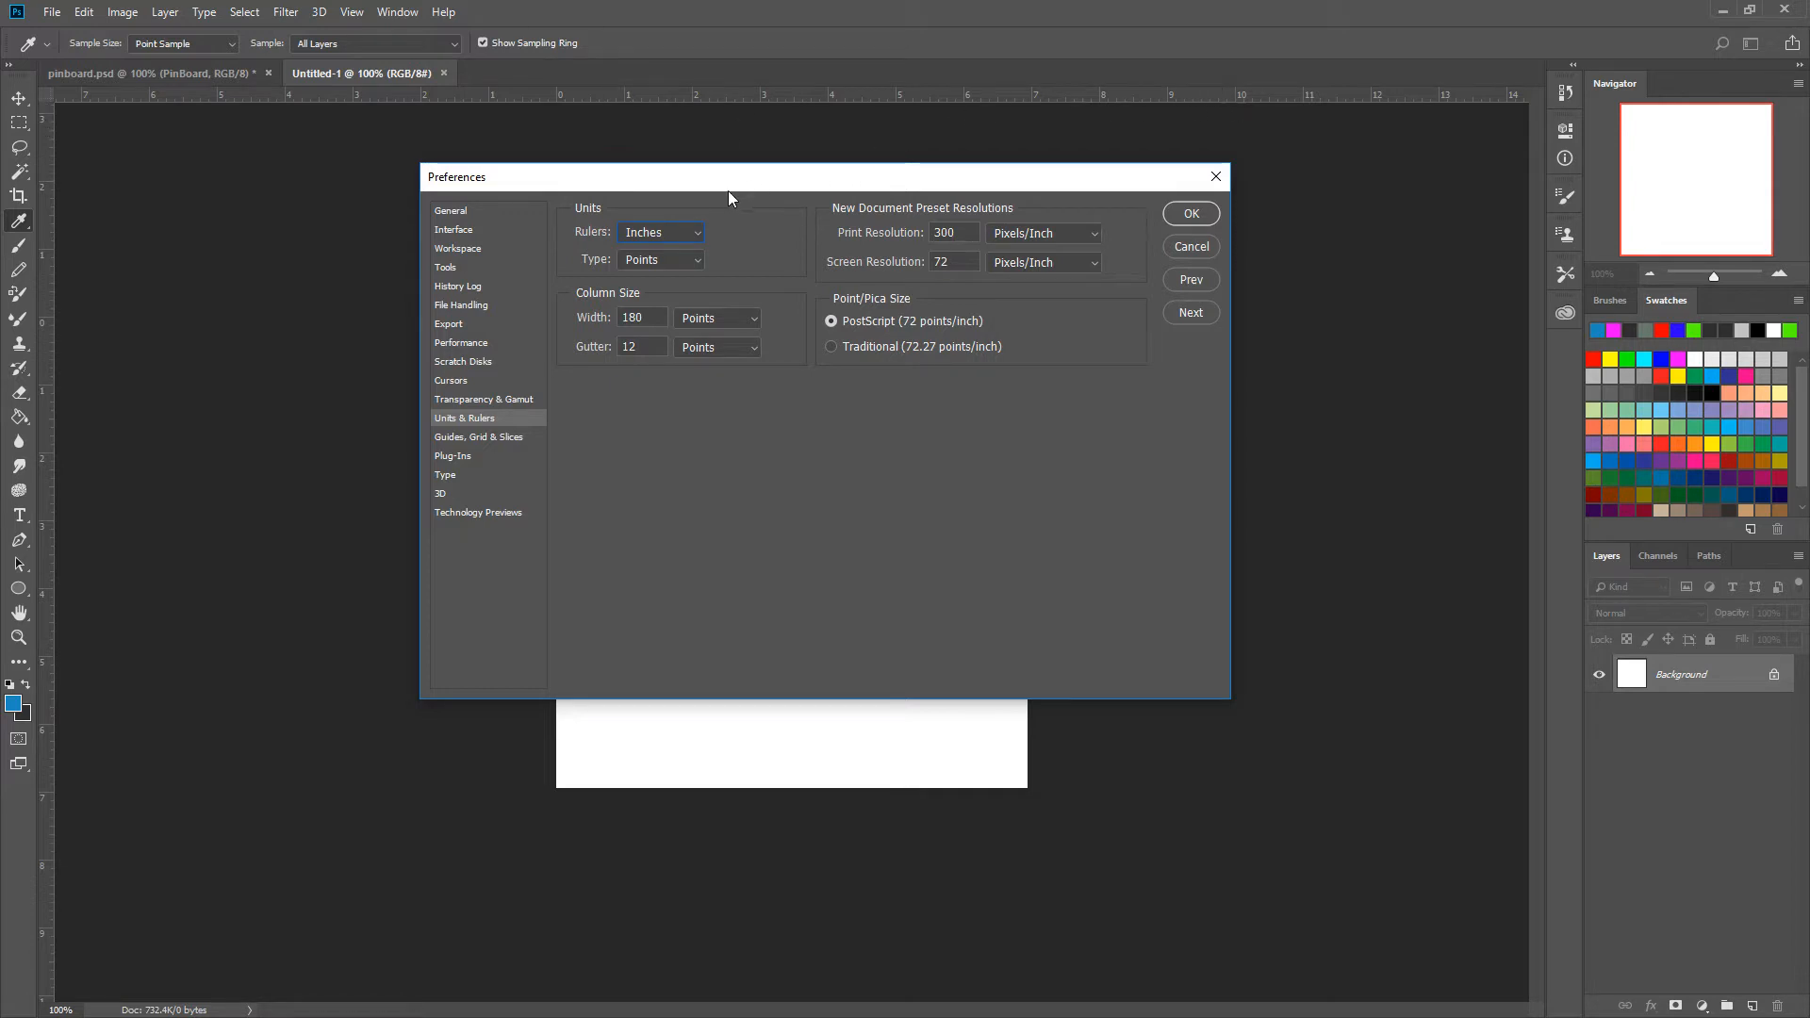
{"action": "left_click", "coordinate": [698, 235]}
{"action": "left_click", "coordinate": [678, 253]}
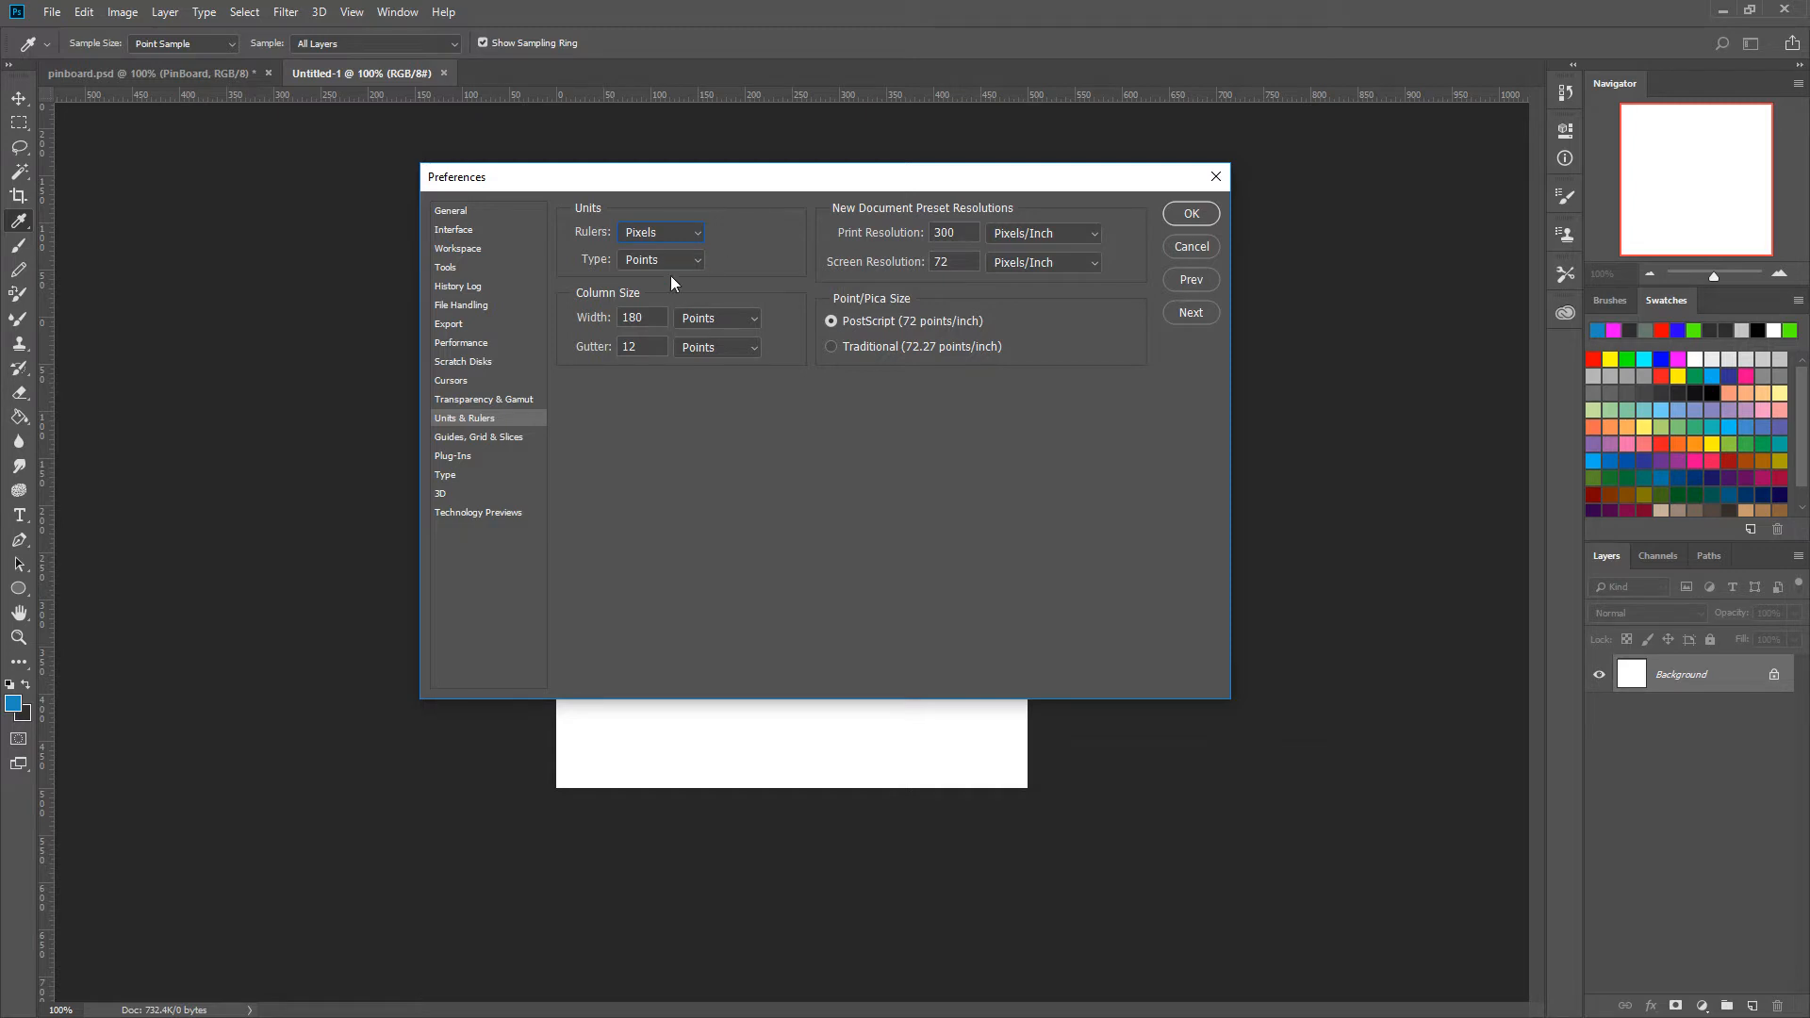
{"action": "left_click", "coordinate": [1189, 215]}
{"action": "key", "text": "v"}
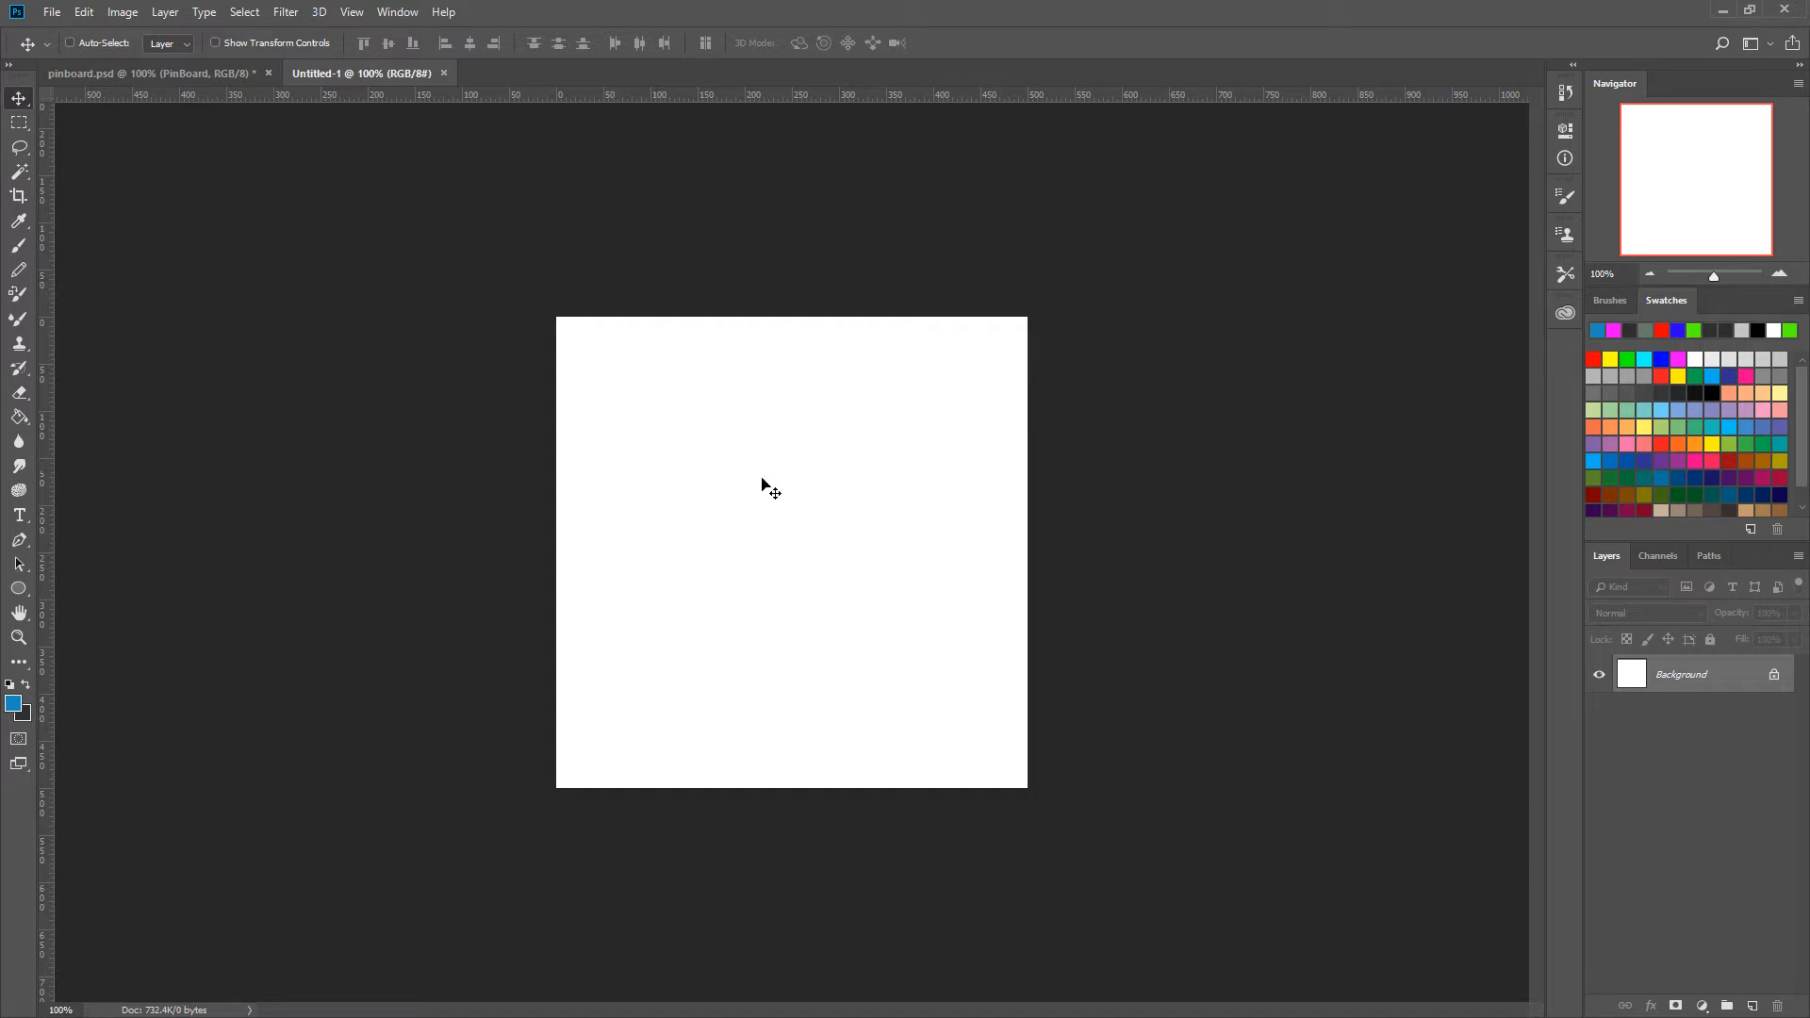
Swap the foreground and background colours and fill the Background layer with dark gray #302e2e using the Paint Bucket.
{"action": "left_click", "coordinate": [26, 686]}
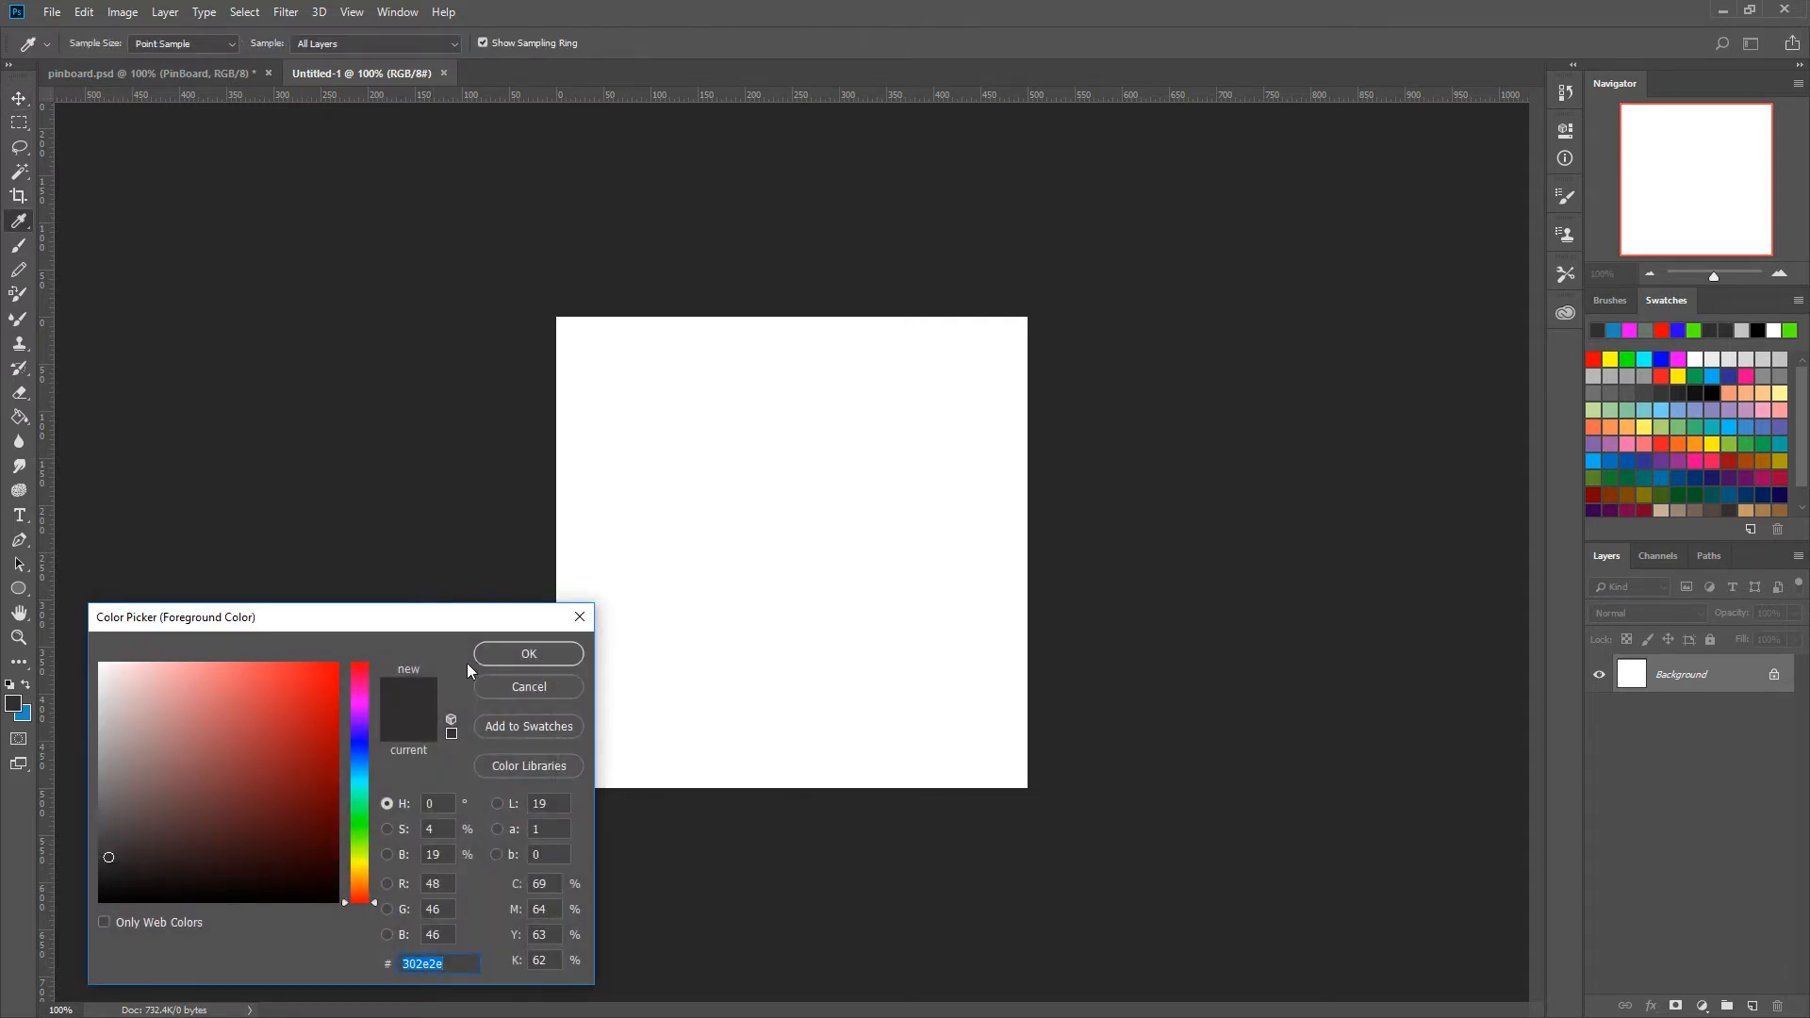
{"action": "left_click", "coordinate": [530, 653]}
{"action": "key", "text": "v"}
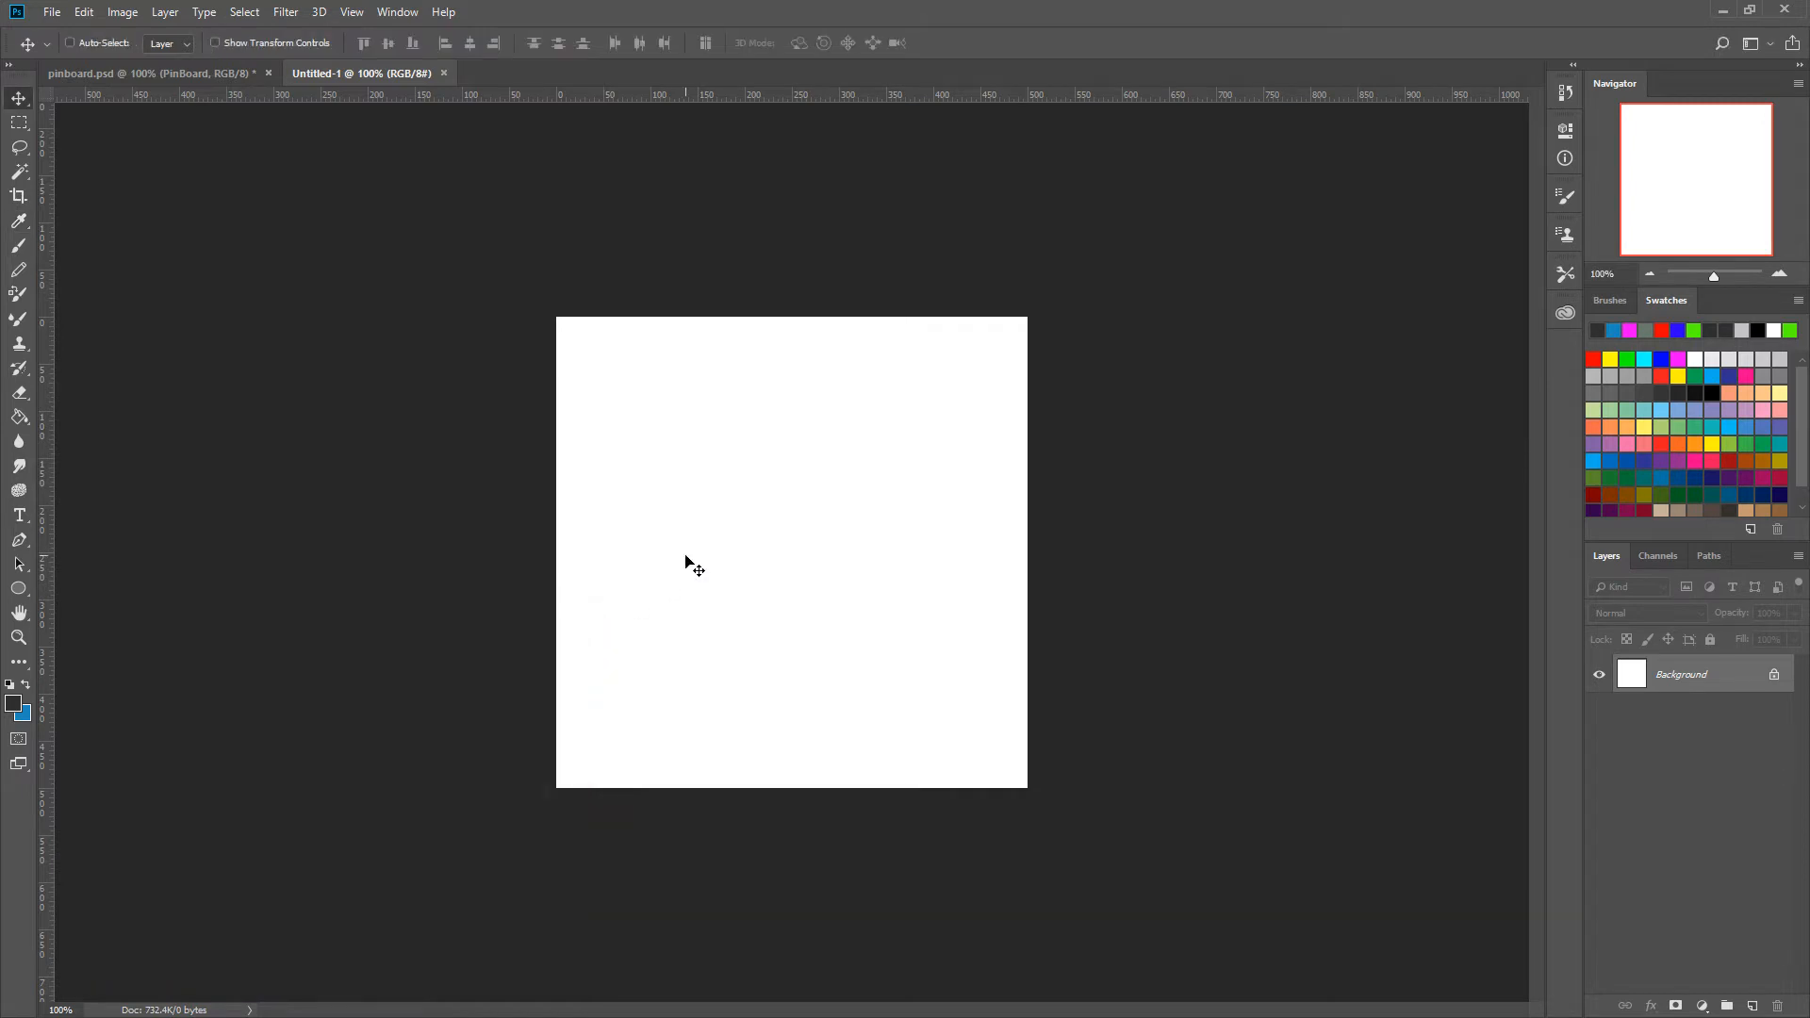
{"action": "key", "text": "g"}
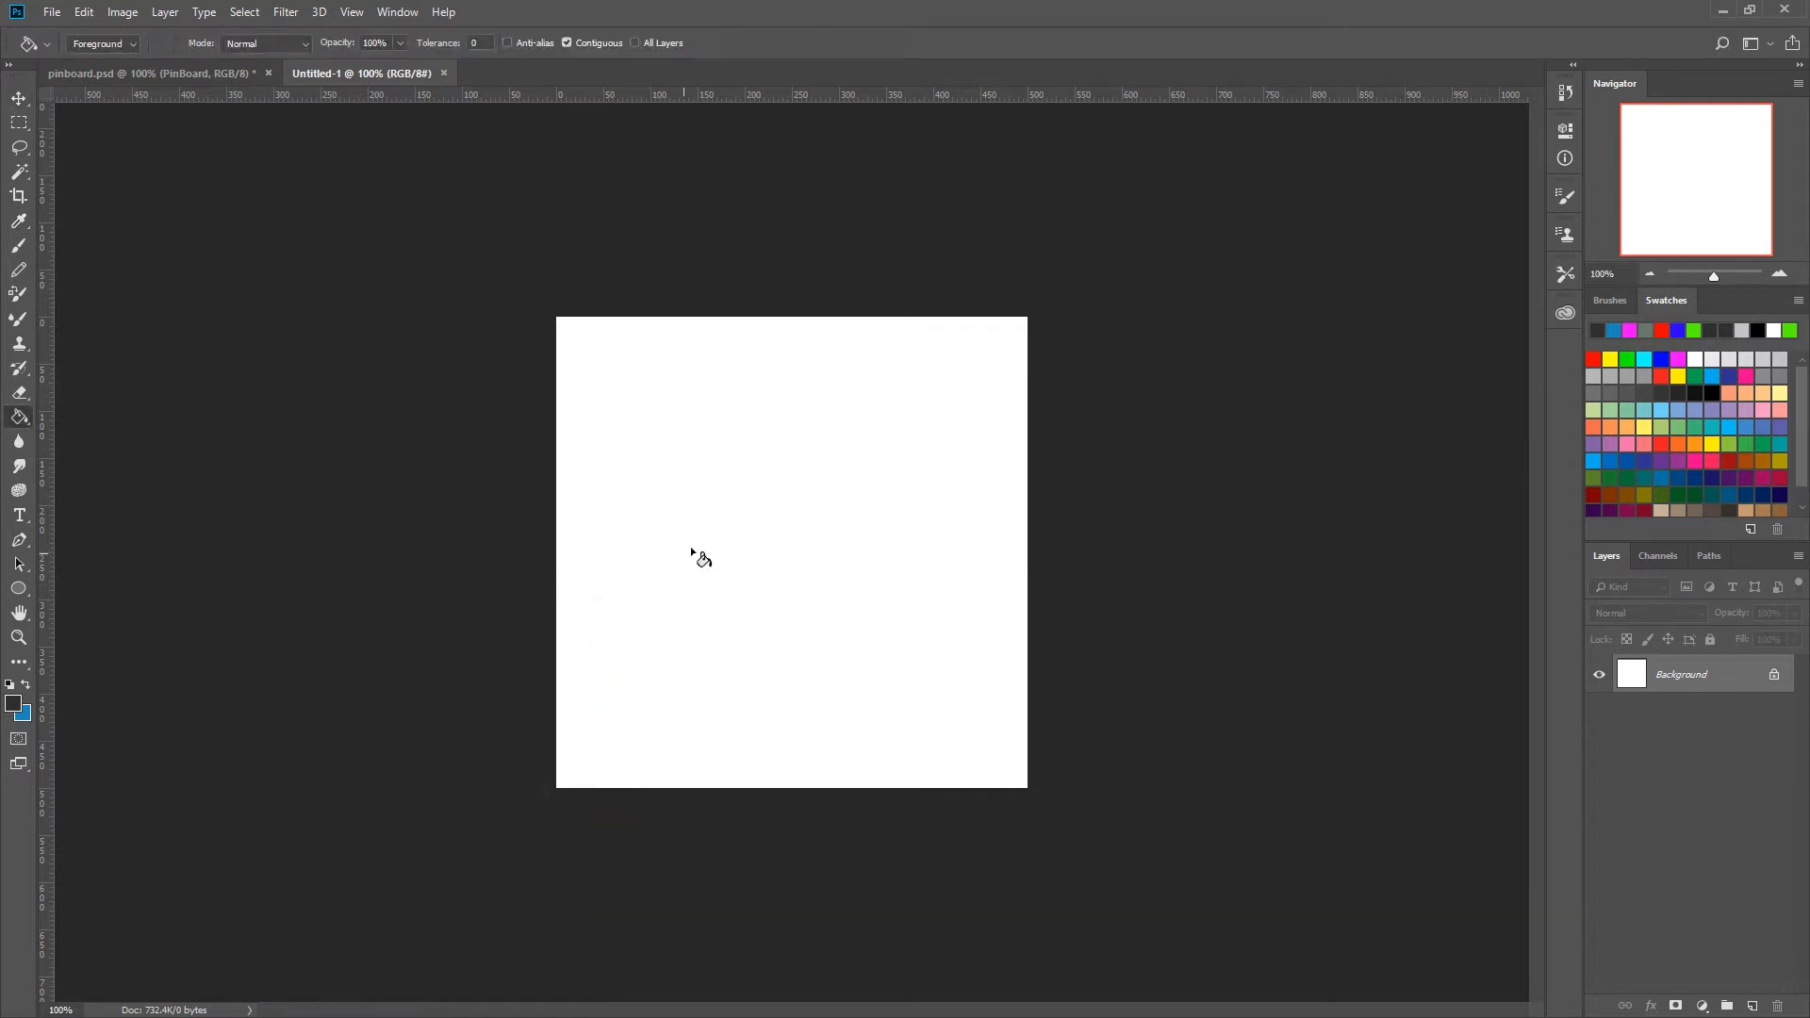
{"action": "left_click", "coordinate": [745, 546]}
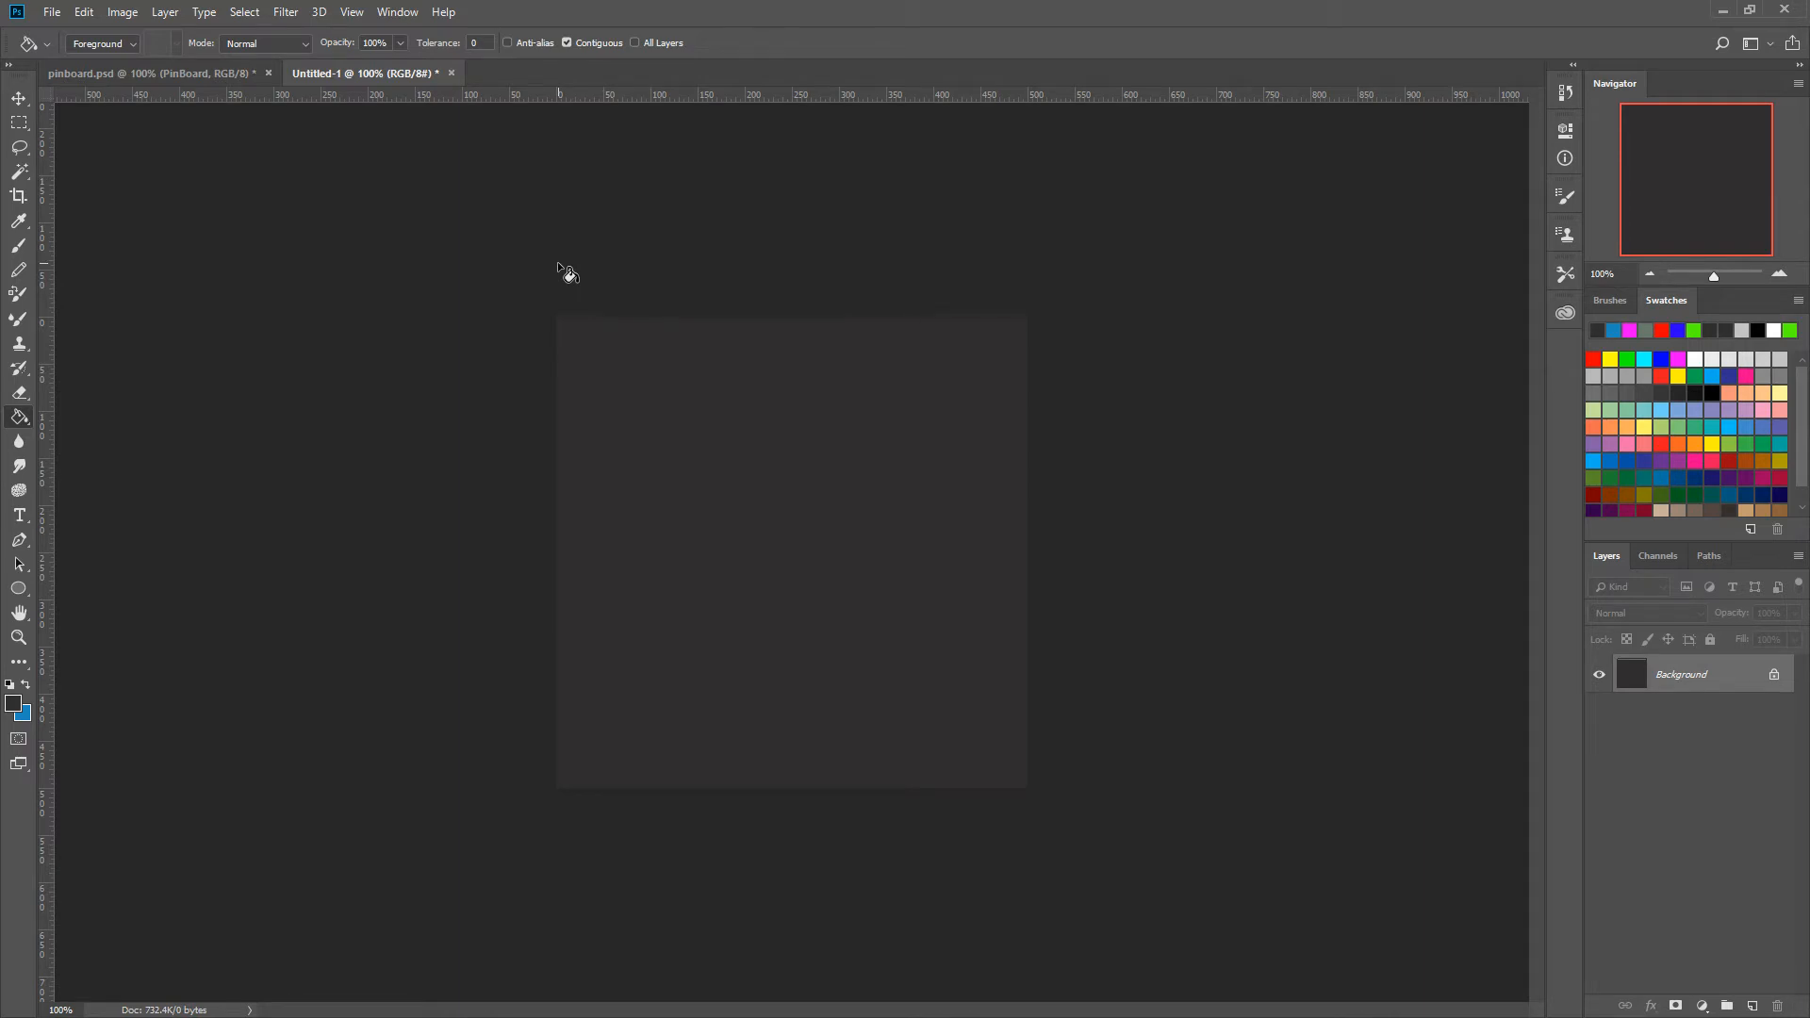
{"action": "key", "text": "v"}
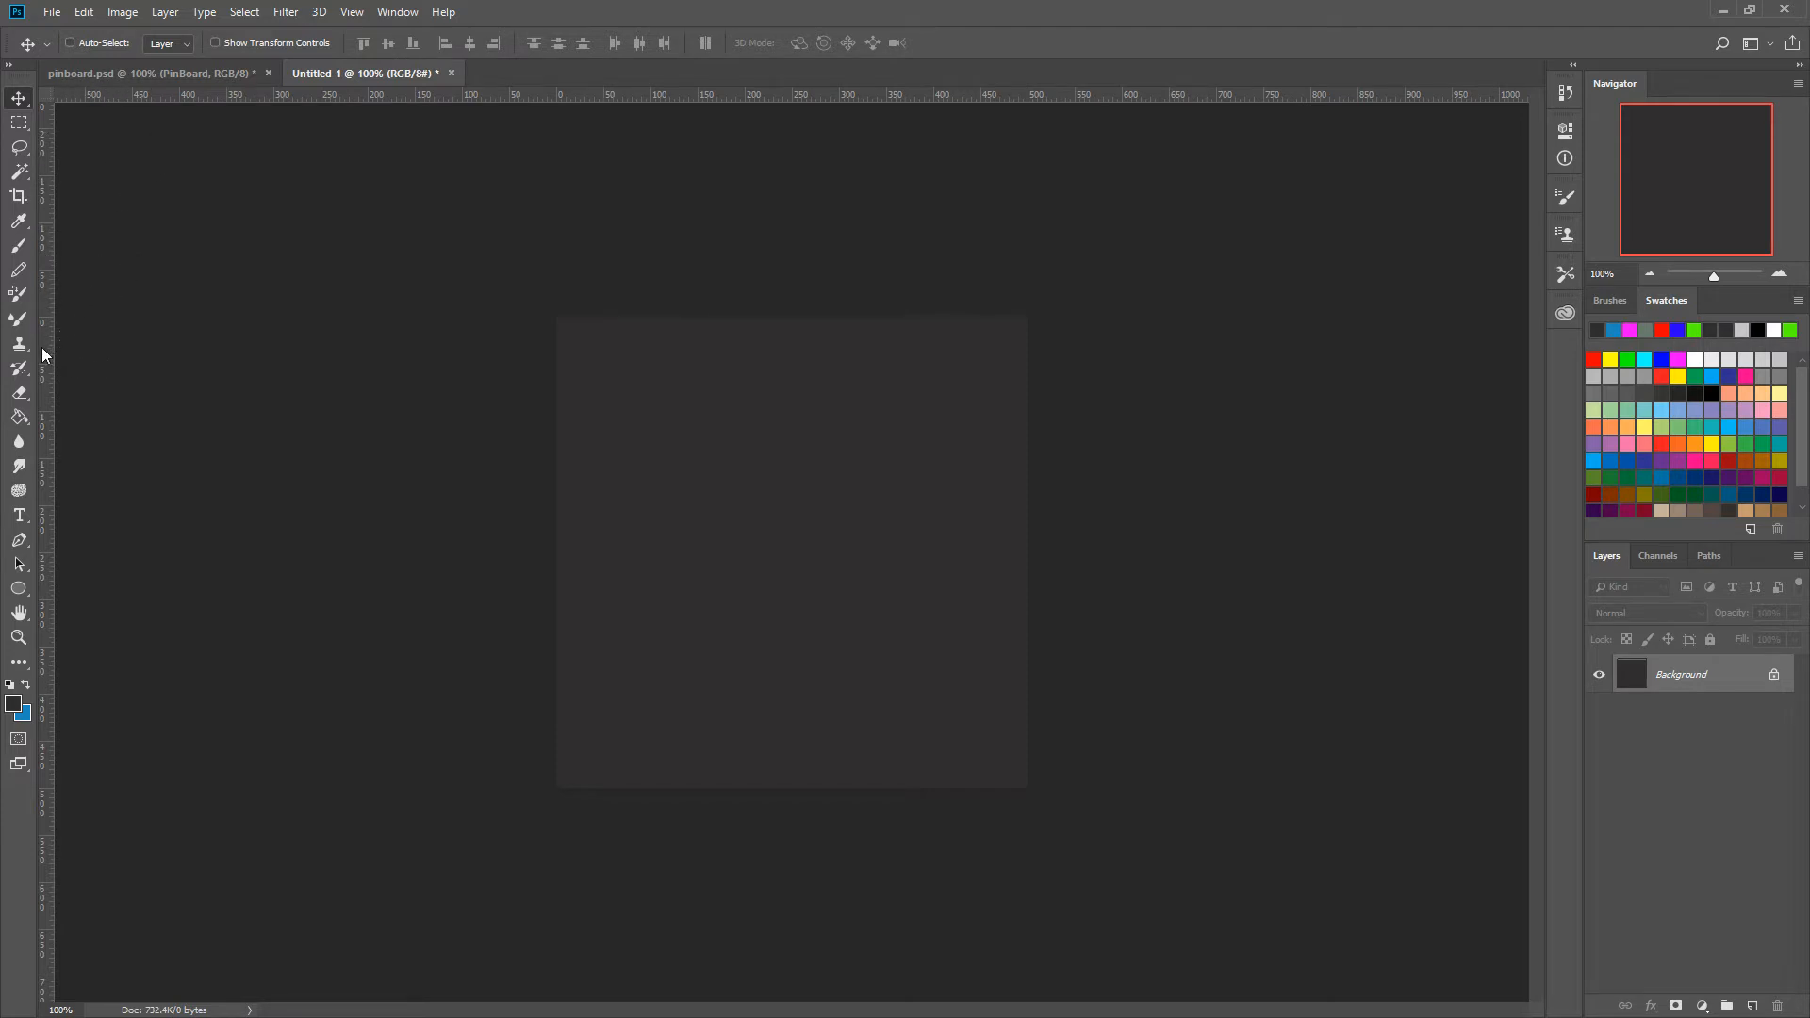
Place four vertical guides on the canvas at 100, 200, 300 and 400 px.
{"action": "left_click_drag", "start_coordinate": [42, 349], "coordinate": [652, 204]}
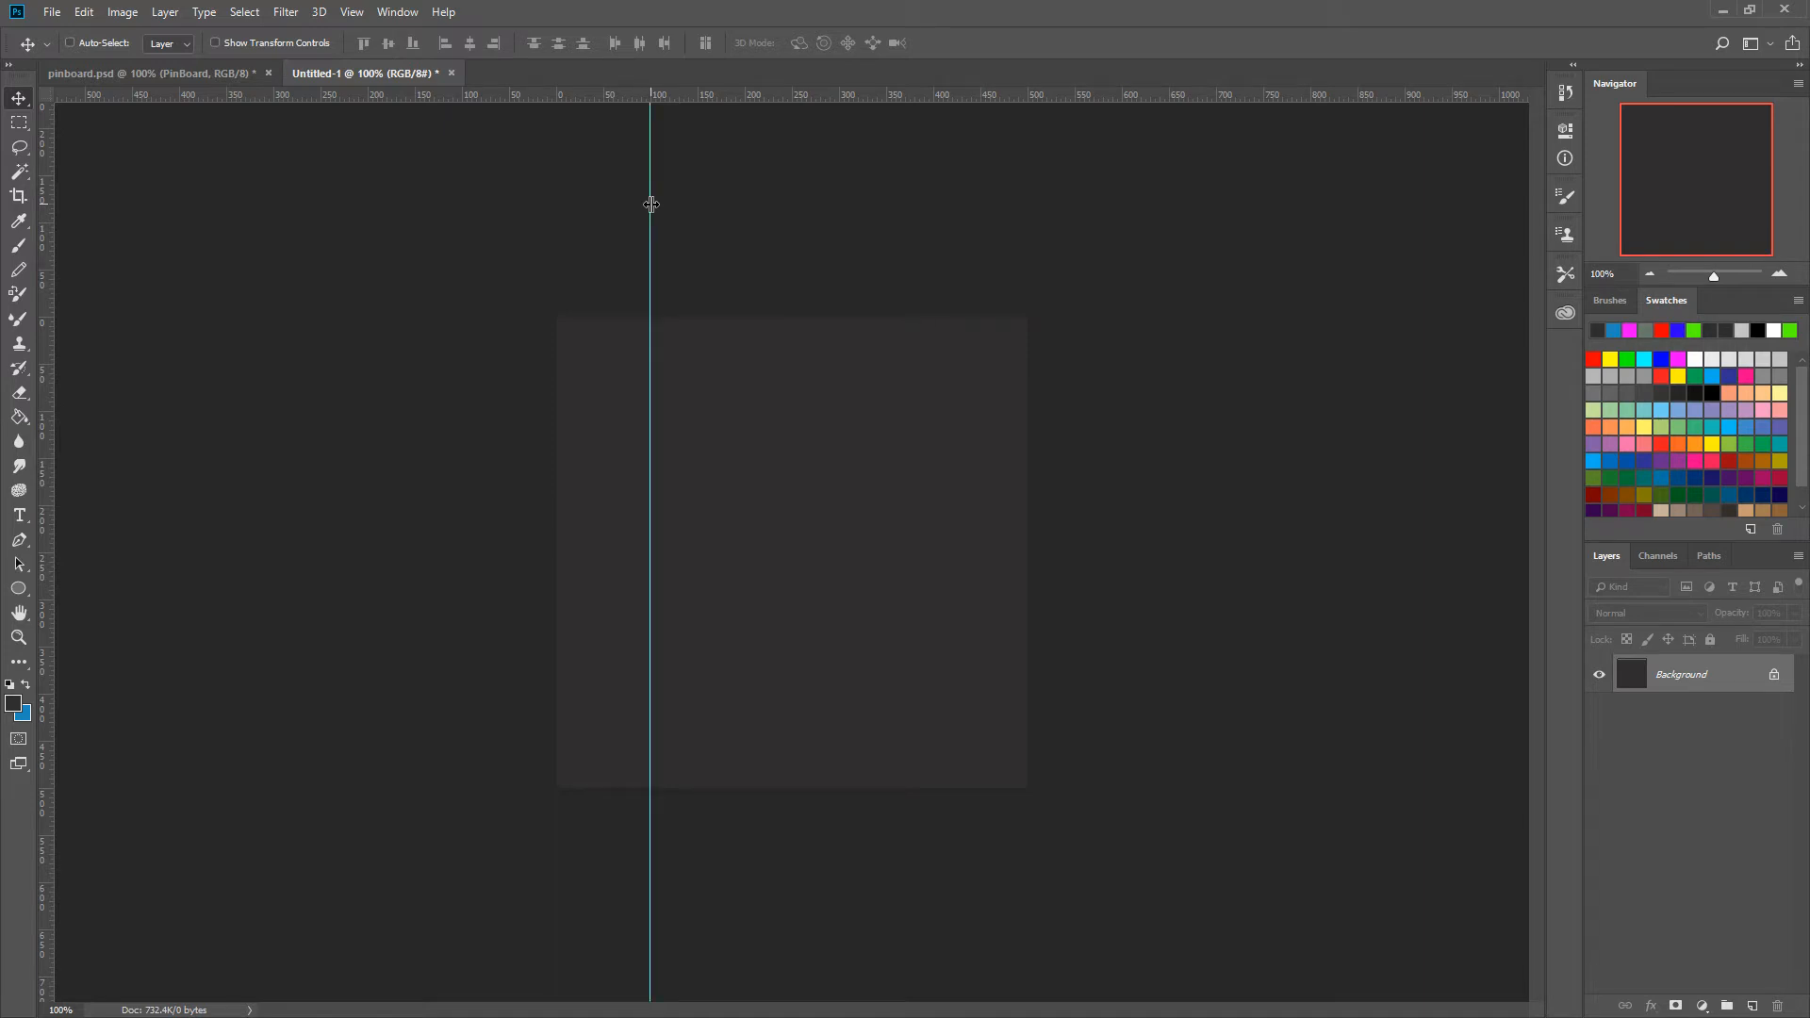
{"action": "left_click_drag", "start_coordinate": [47, 291], "coordinate": [746, 250]}
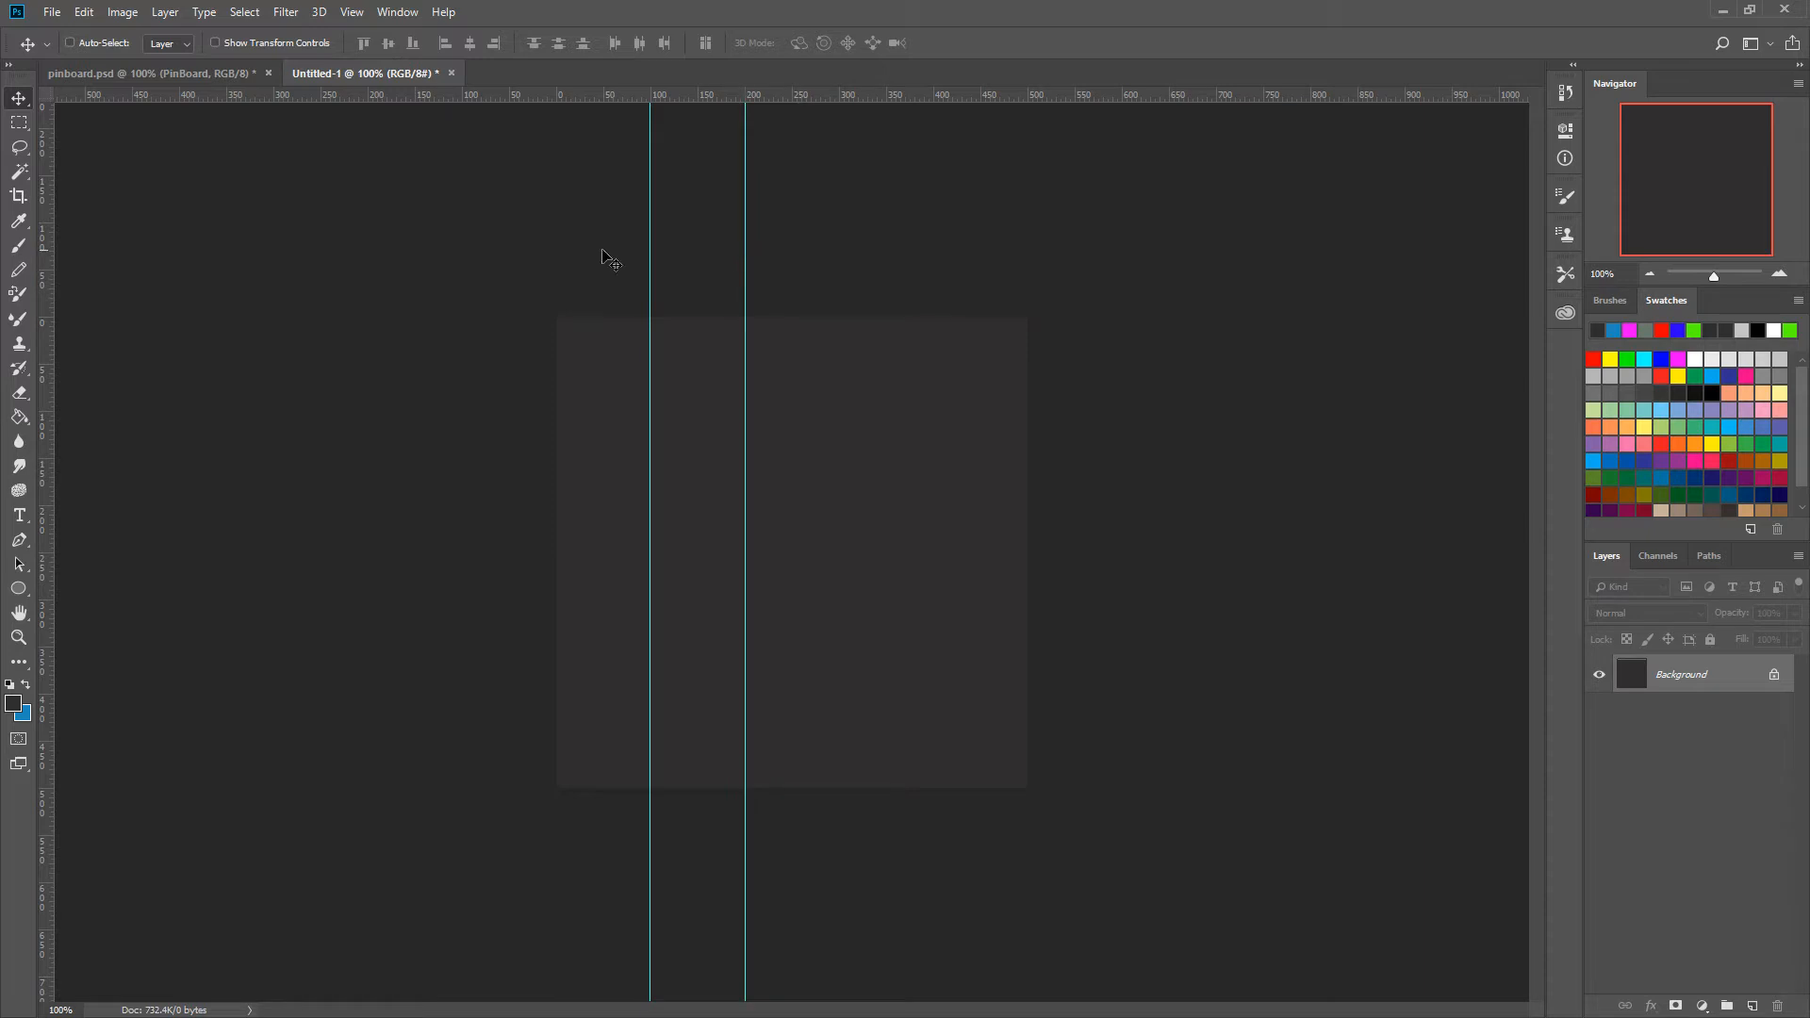
{"action": "left_click_drag", "start_coordinate": [48, 303], "coordinate": [840, 280]}
{"action": "left_click_drag", "start_coordinate": [49, 397], "coordinate": [933, 296]}
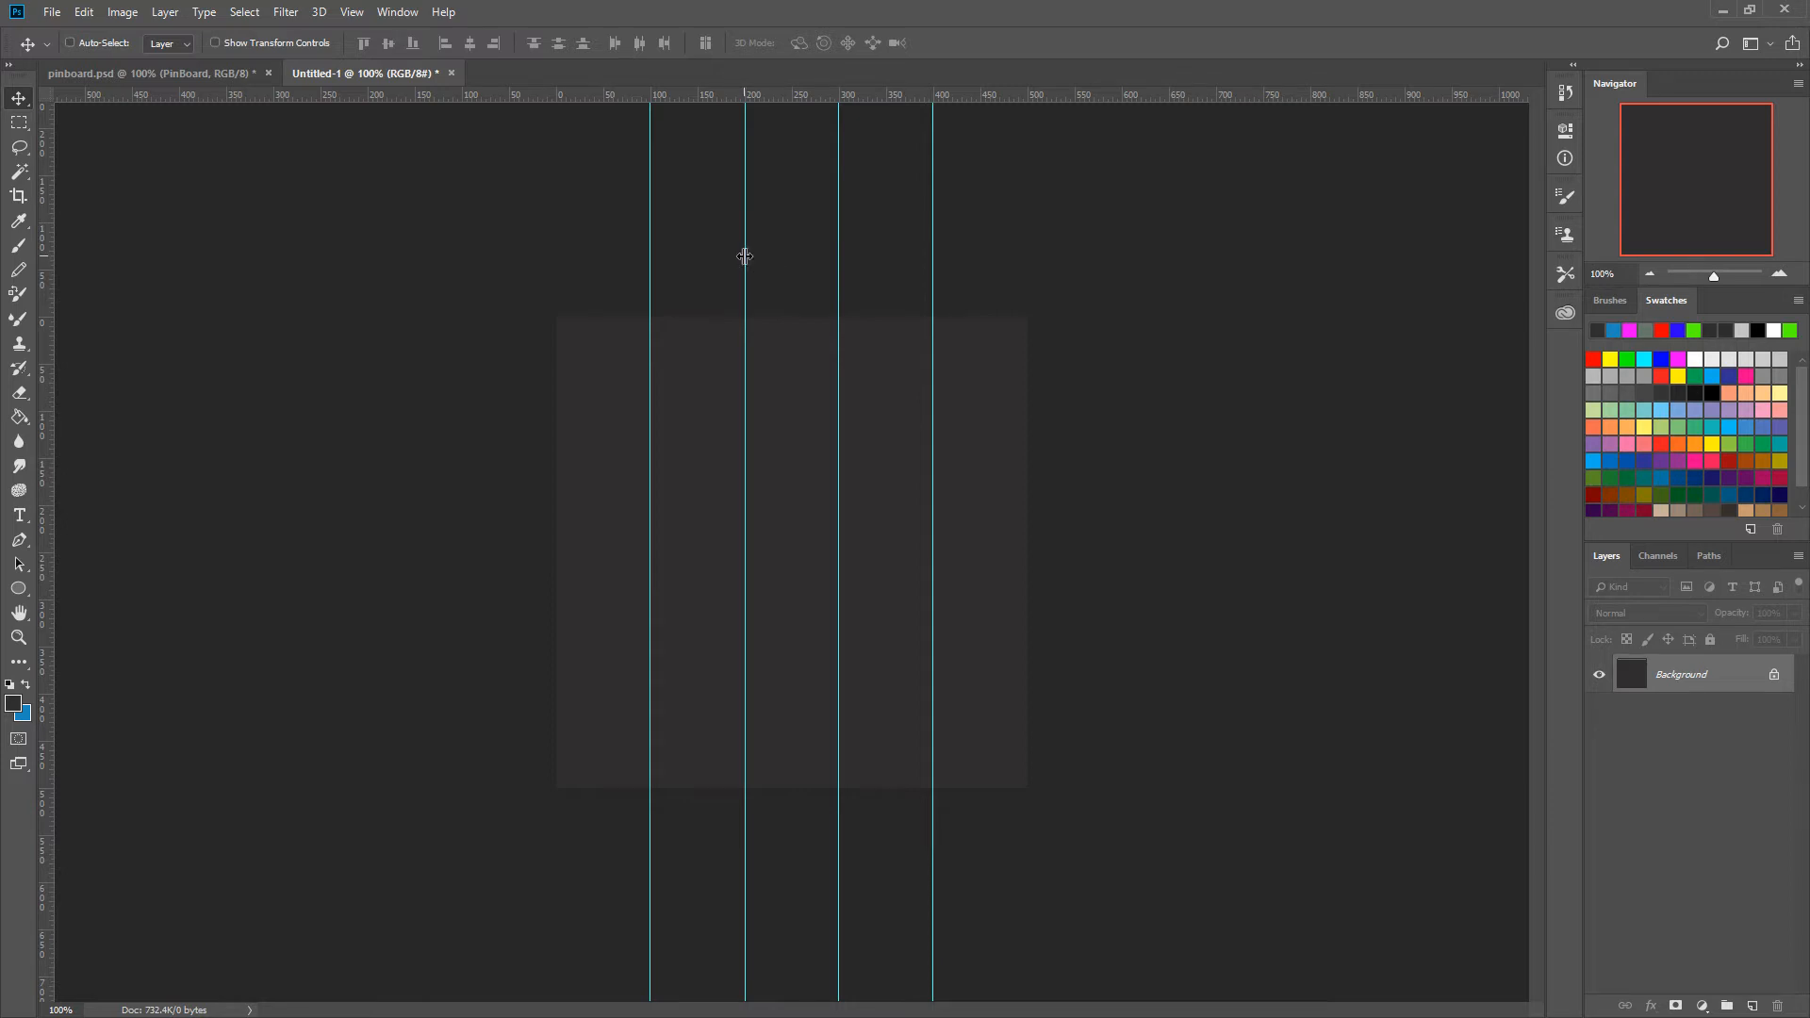
{"action": "left_click_drag", "start_coordinate": [745, 255], "coordinate": [745, 255]}
Place four horizontal guides on the canvas at 100, 200, 300 and 400 px.
{"action": "left_click_drag", "start_coordinate": [477, 97], "coordinate": [463, 411]}
{"action": "left_click_drag", "start_coordinate": [460, 99], "coordinate": [410, 505]}
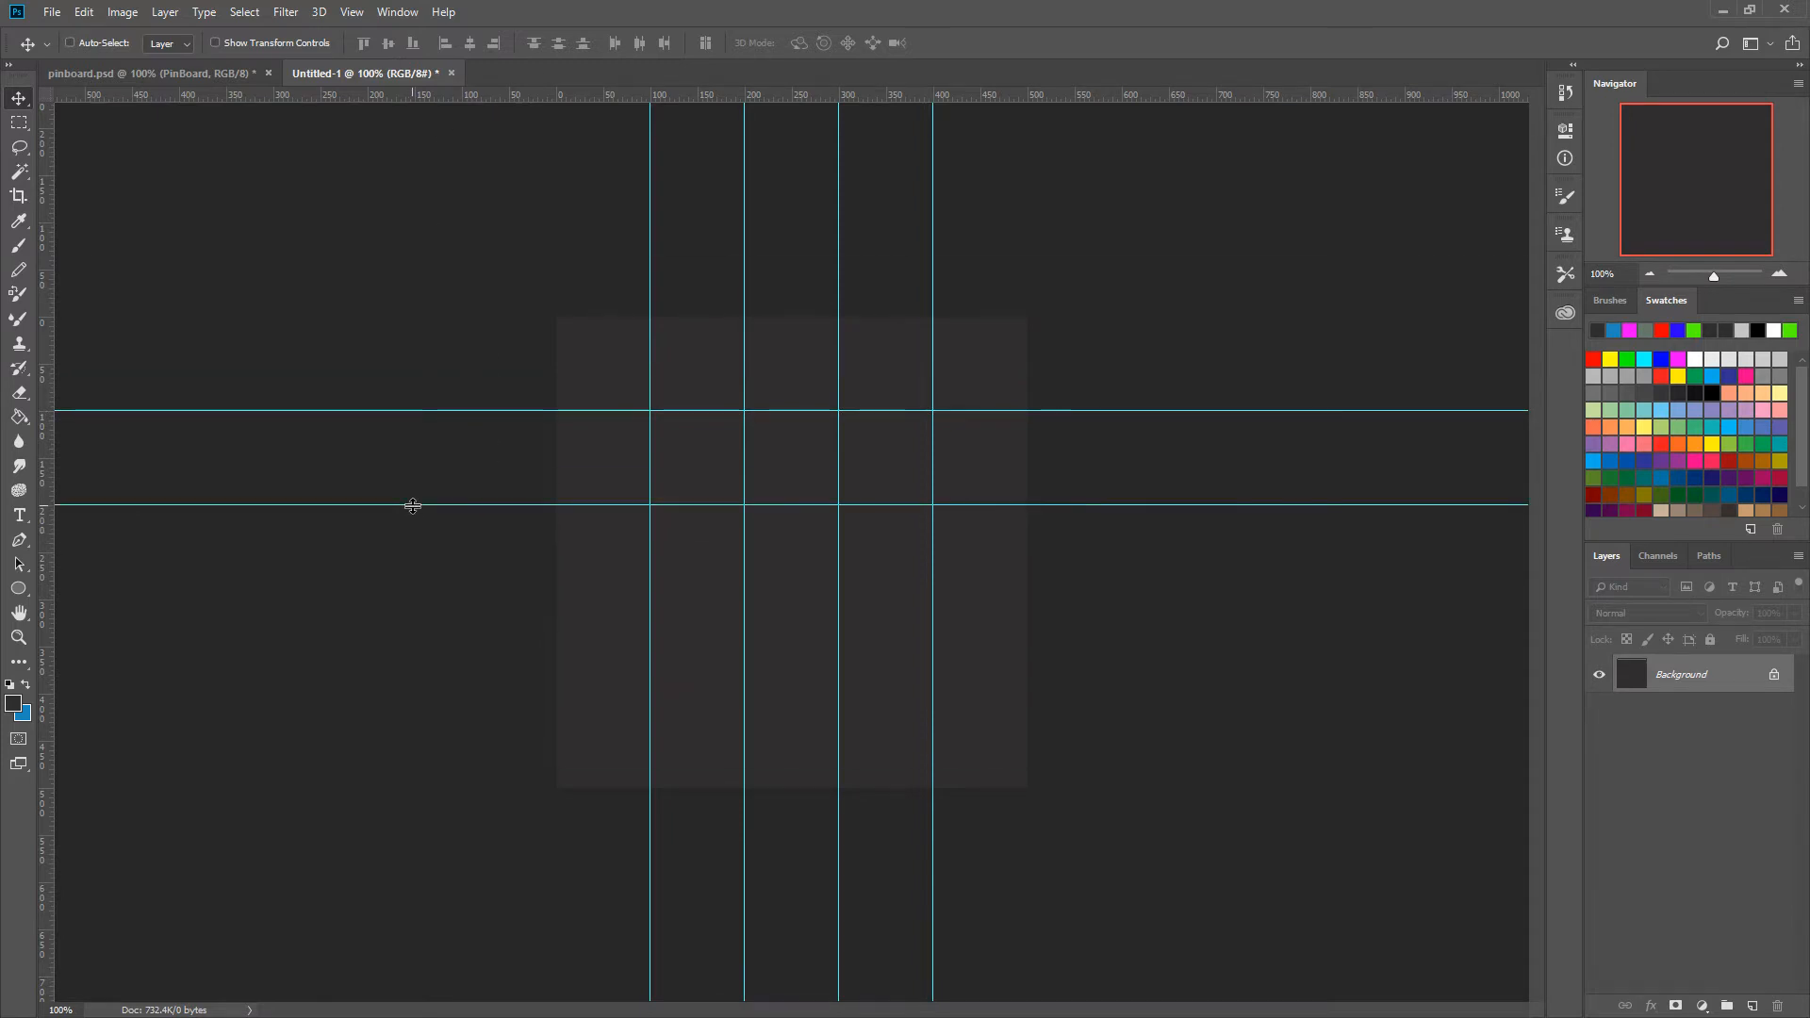
{"action": "left_click_drag", "start_coordinate": [495, 98], "coordinate": [330, 599]}
{"action": "left_click_drag", "start_coordinate": [521, 97], "coordinate": [292, 695]}
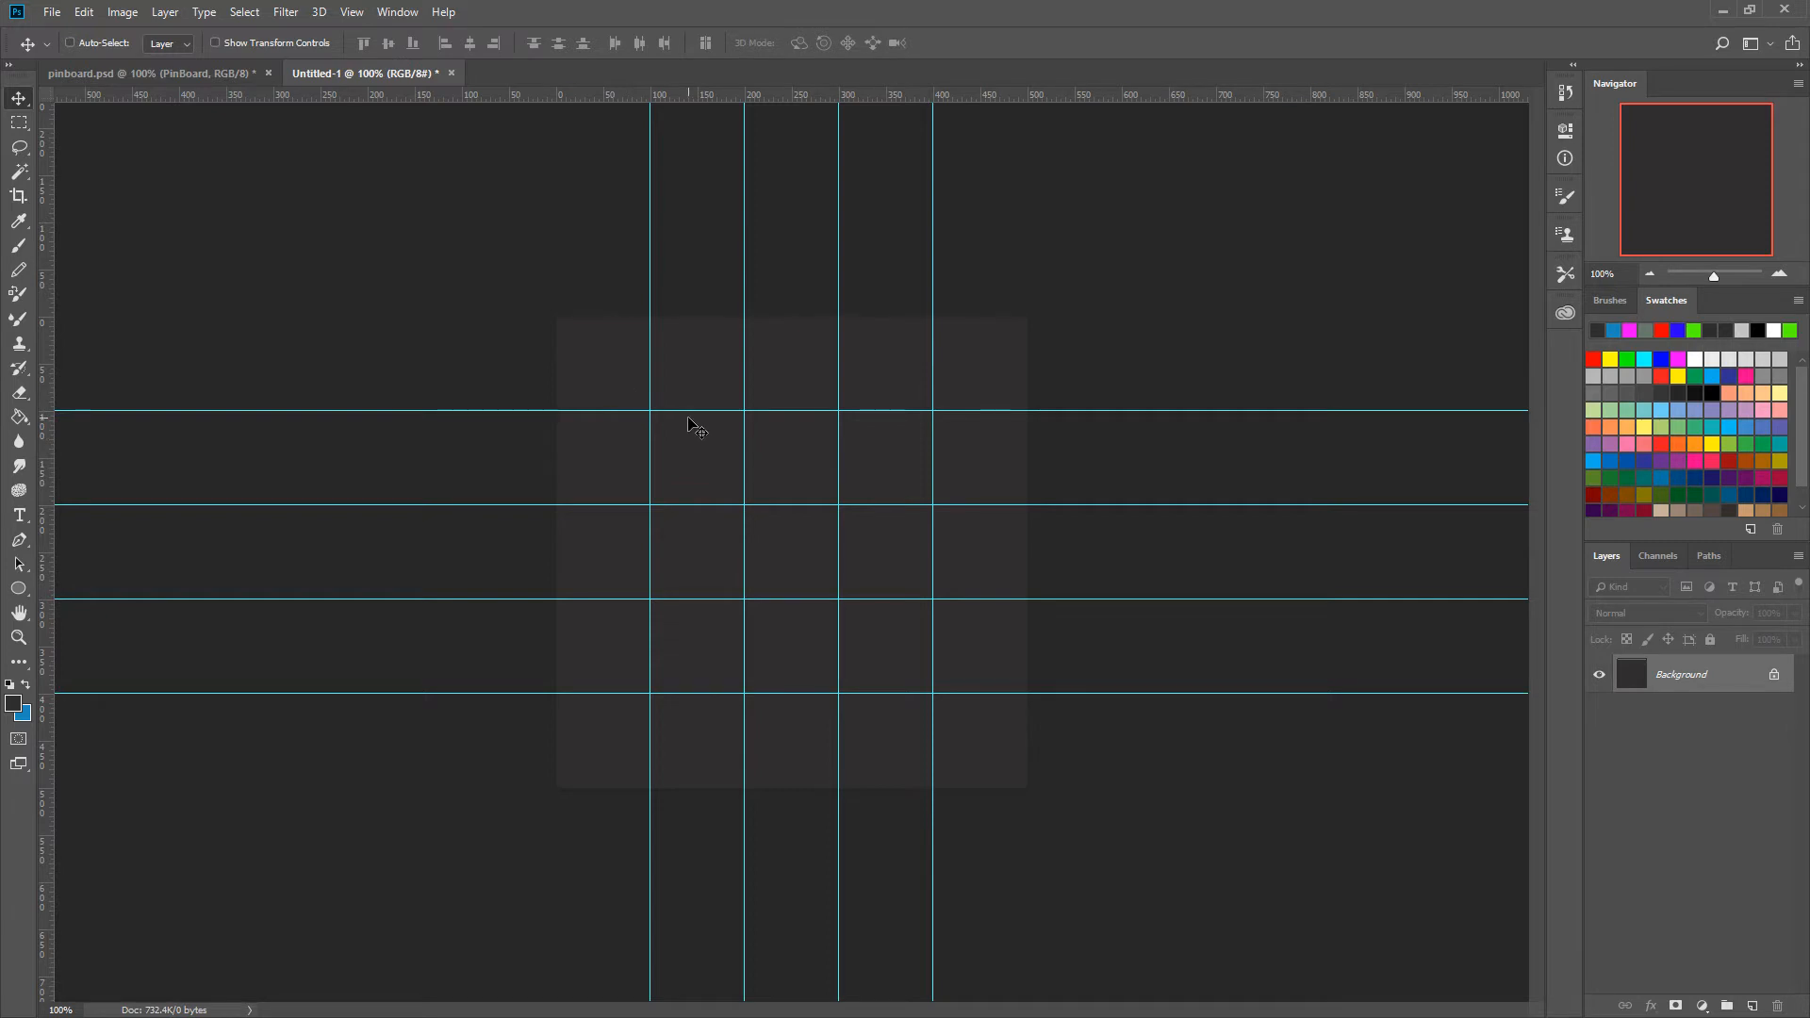
Toggle the guides and the rulers off and back on.
{"action": "key", "text": "ctrl+semicolon"}
{"action": "key", "text": "ctrl+semicolon"}
{"action": "key", "text": "ctrl+semicolon"}
{"action": "key", "text": "ctrl+semicolon"}
{"action": "key", "text": "ctrl+semicolon"}
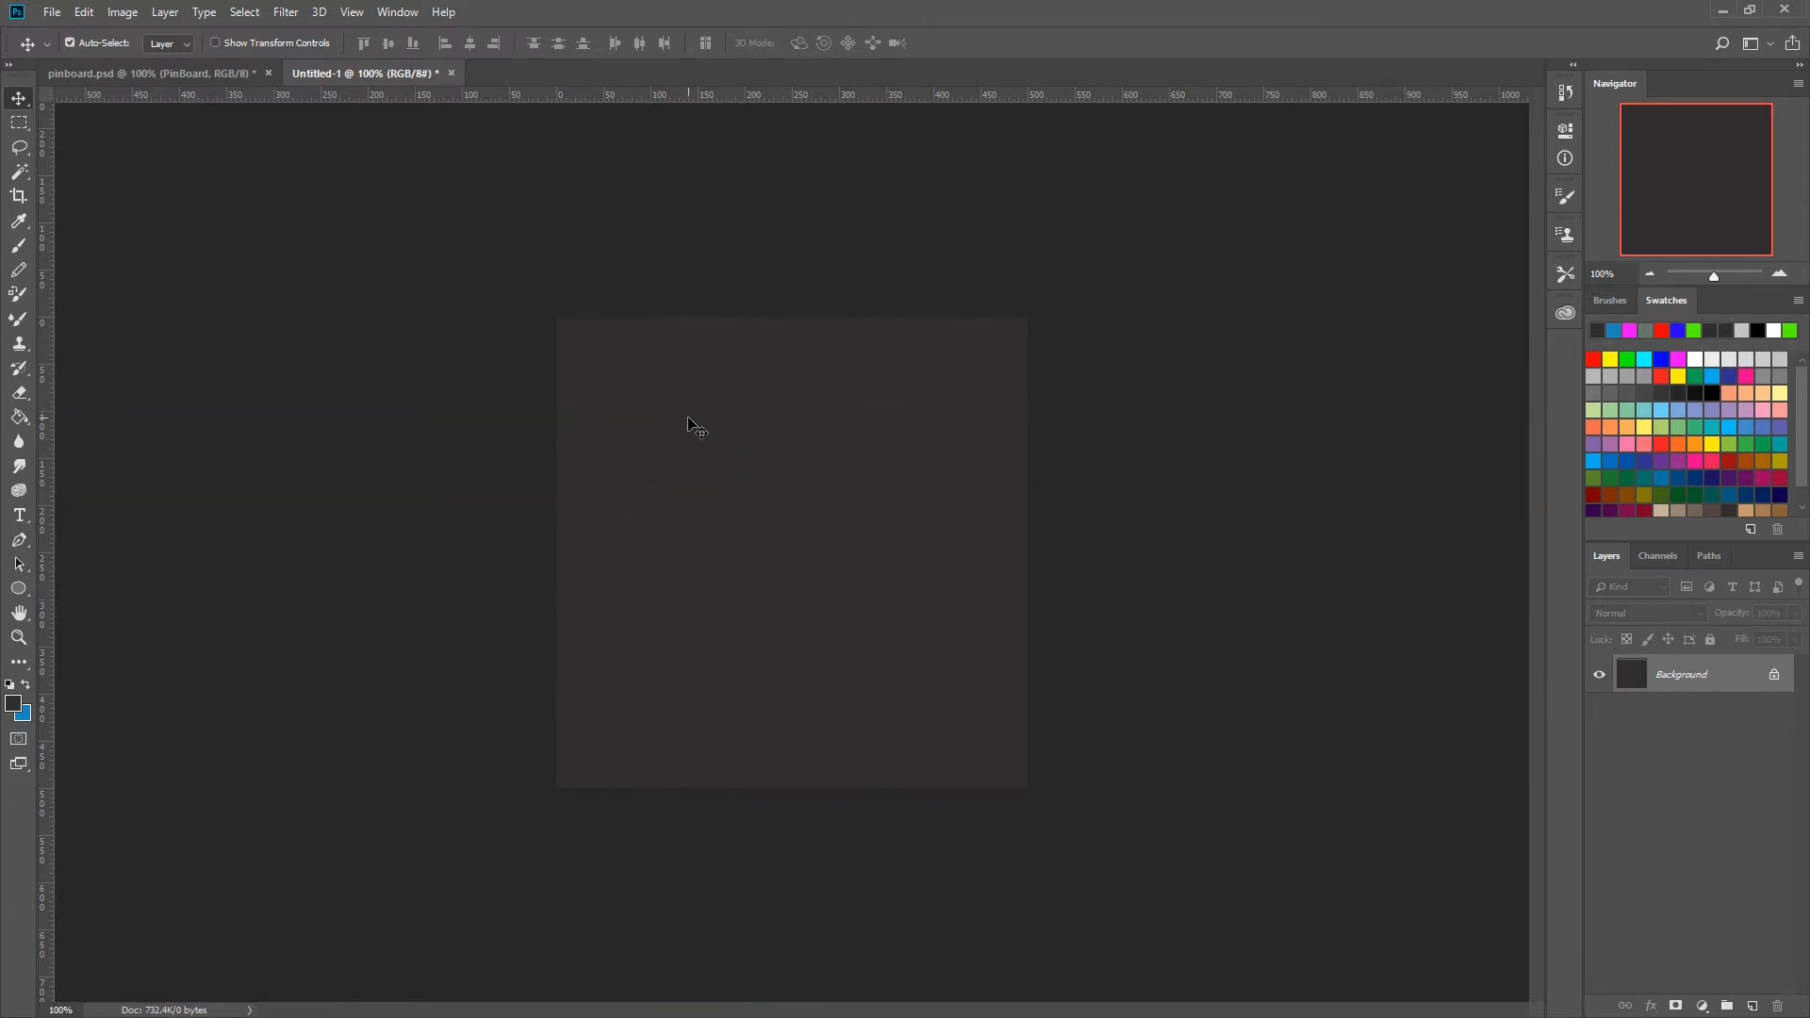
{"action": "key", "text": "ctrl+semicolon"}
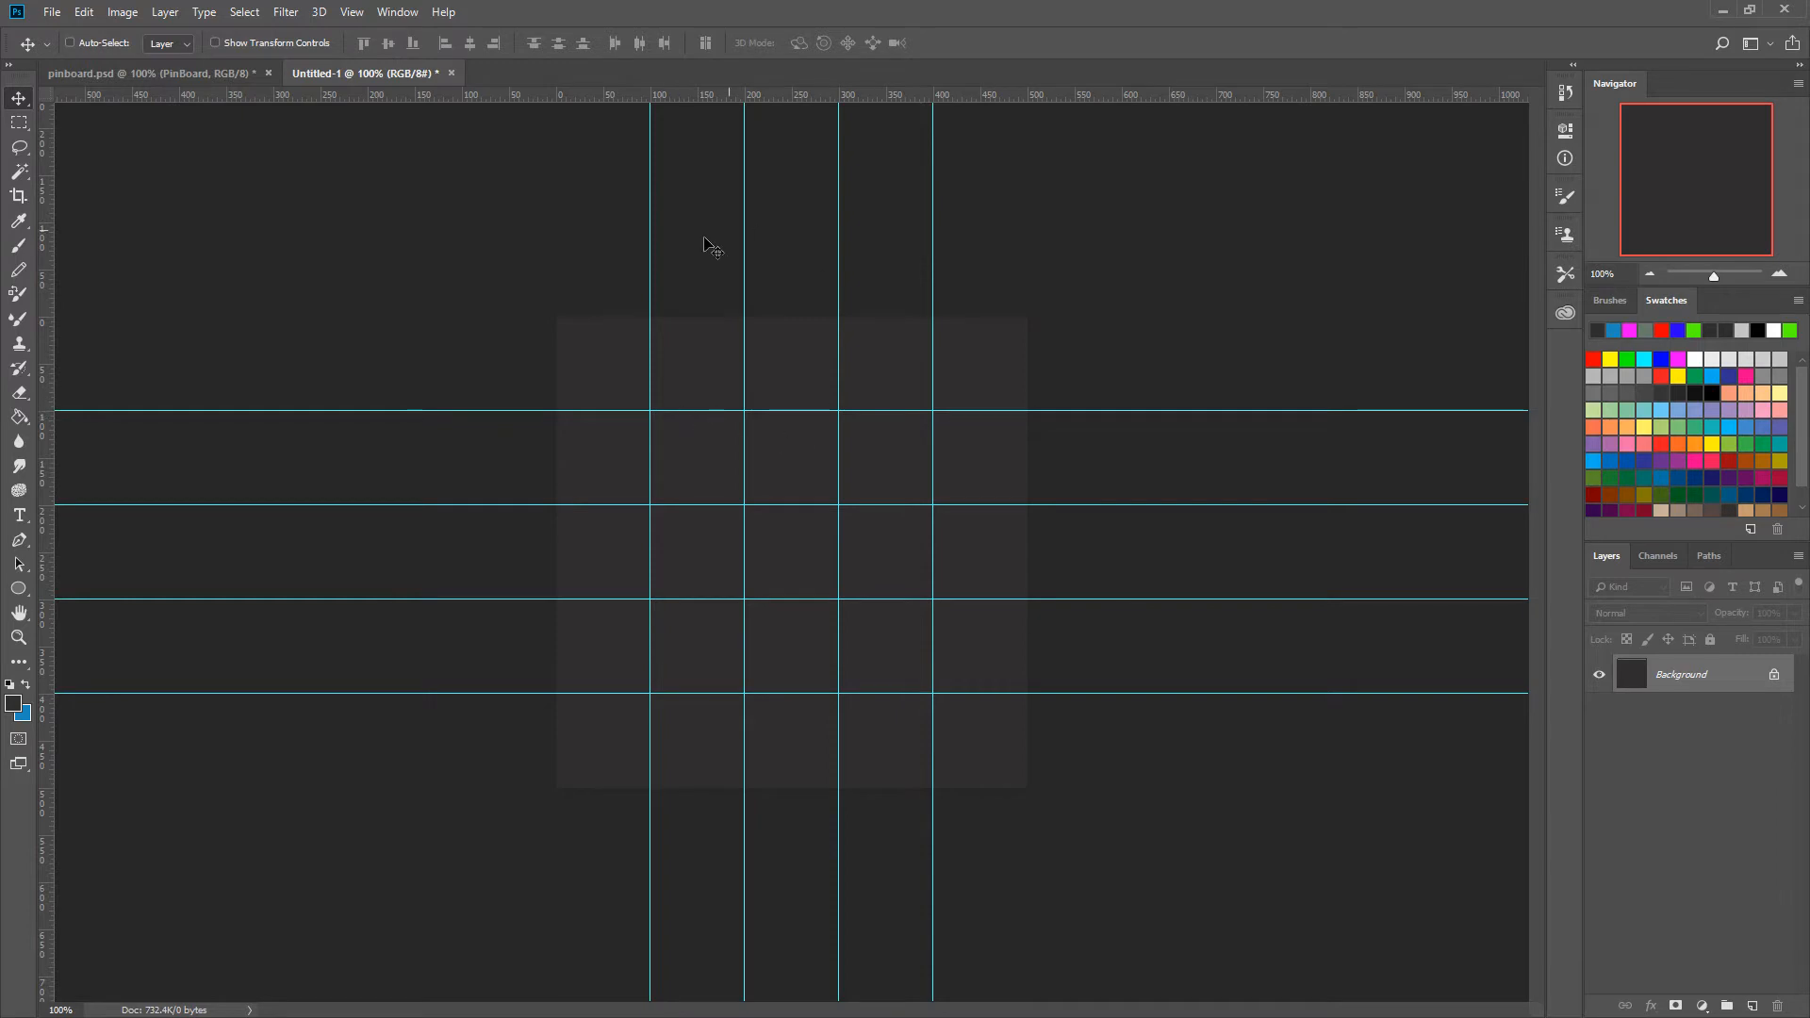
{"action": "key", "text": "ctrl+r"}
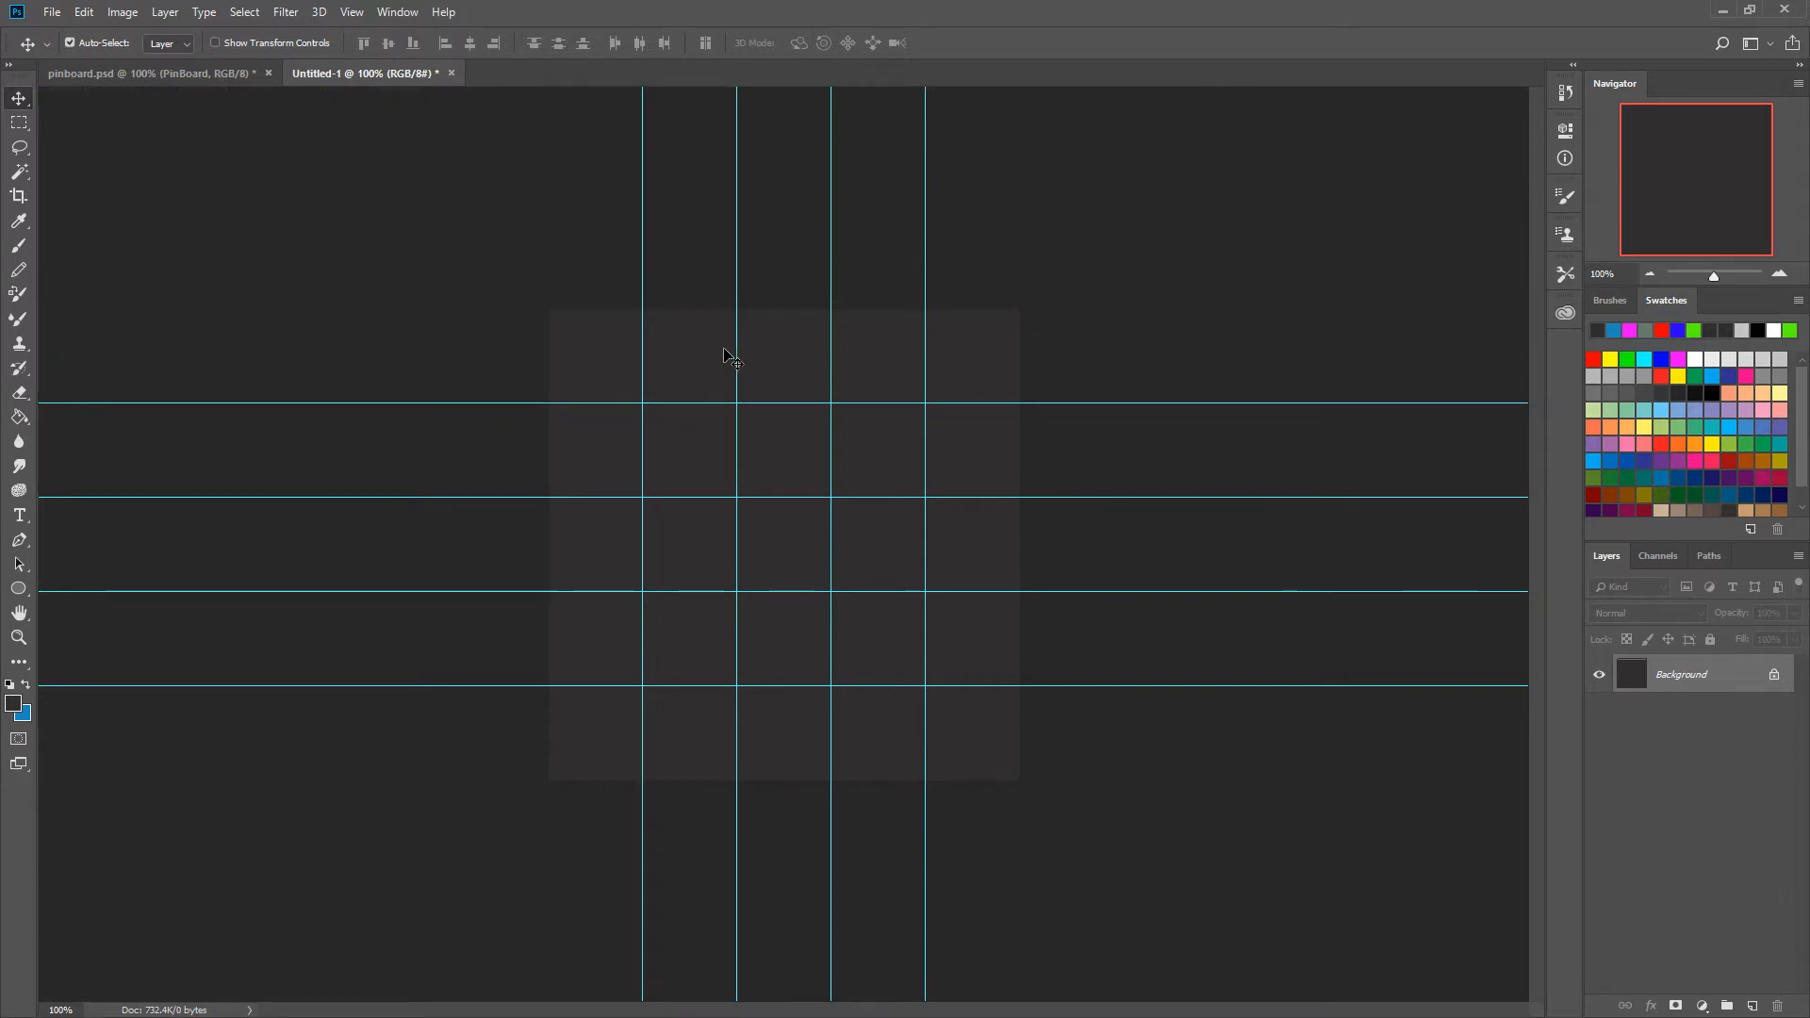
{"action": "key", "text": "ctrl+r"}
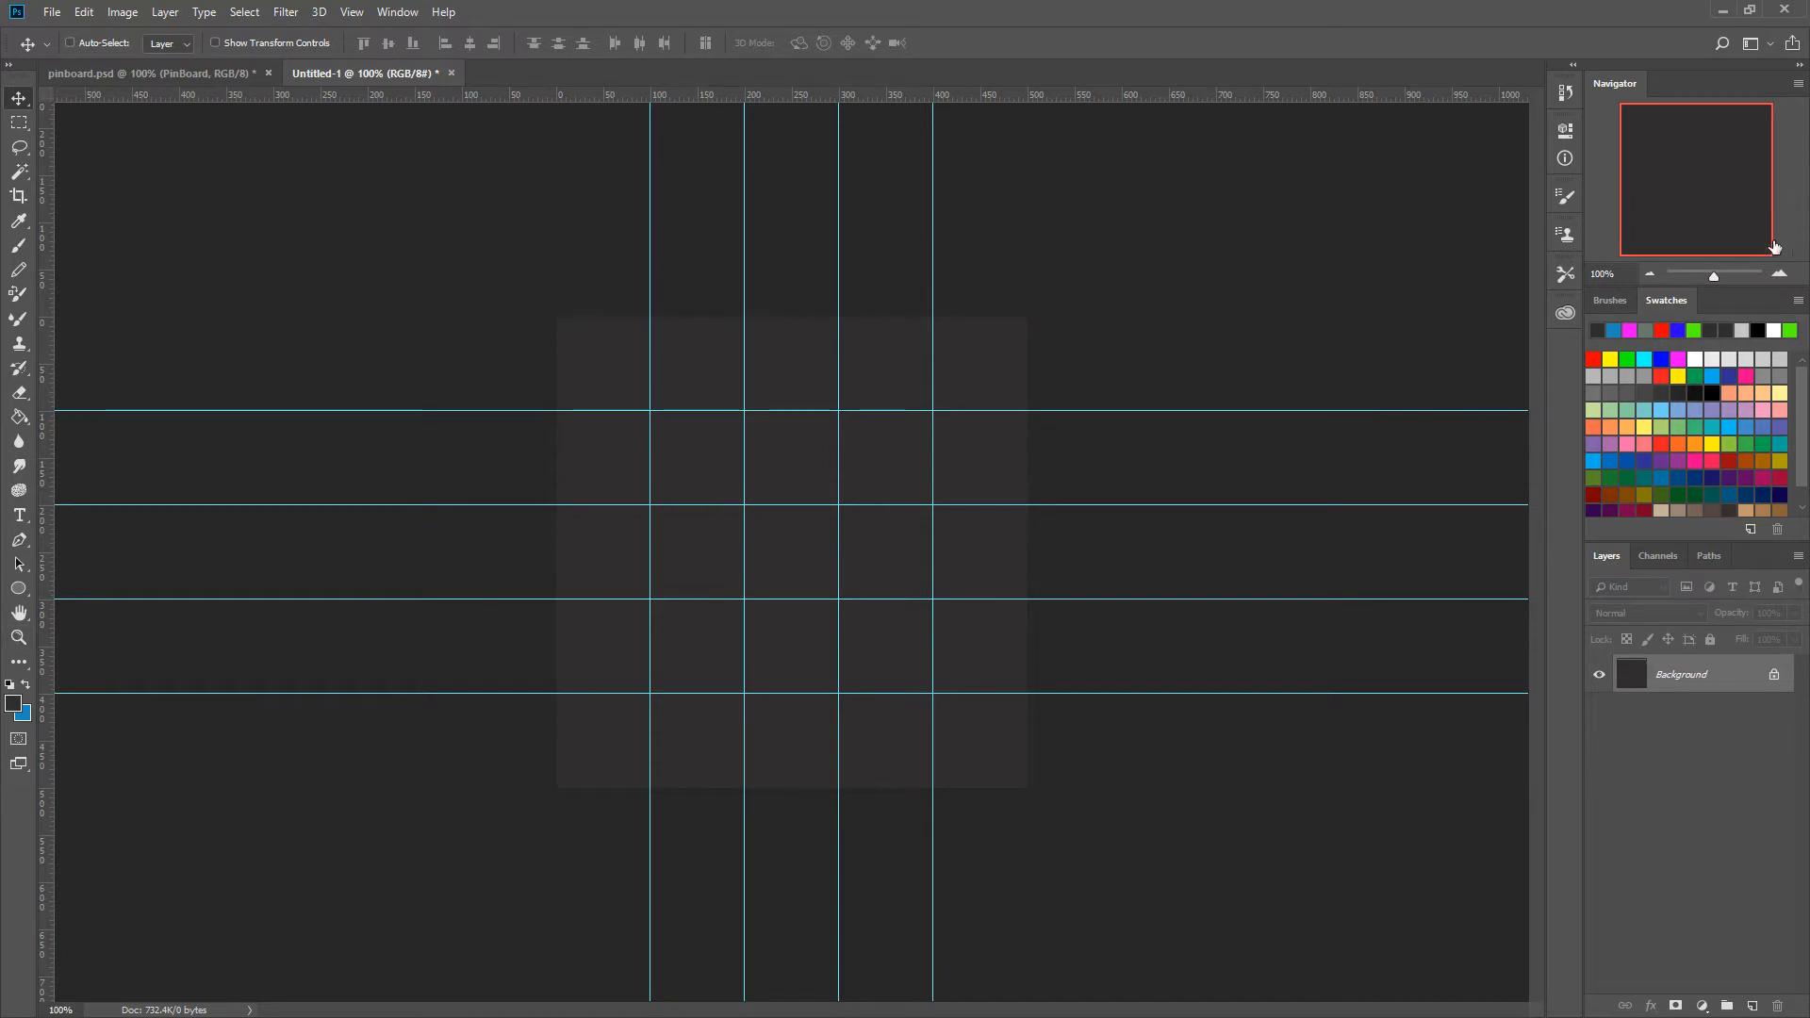
Add a new layer above the Background and name it Pins.
{"action": "left_click", "coordinate": [1780, 274]}
{"action": "left_click", "coordinate": [1652, 273]}
{"action": "left_click", "coordinate": [1753, 1006]}
{"action": "double_click", "coordinate": [1674, 675]}
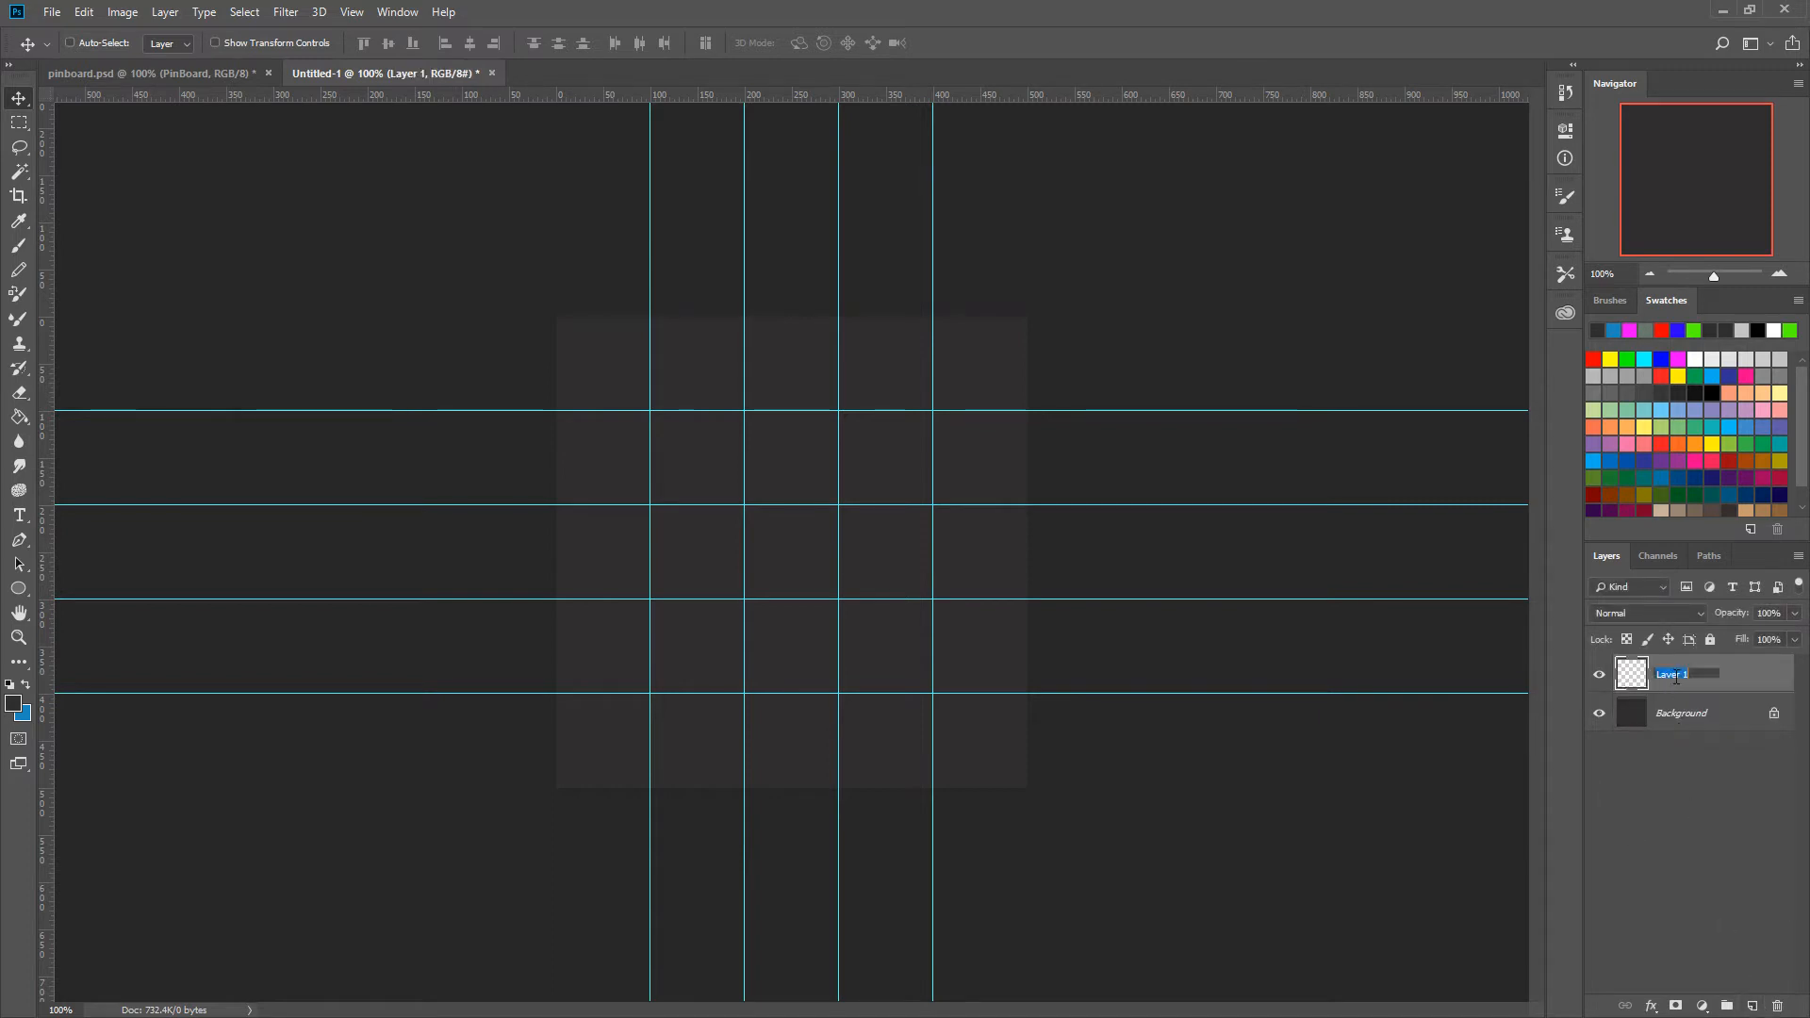
{"action": "type", "text": "Pins"}
{"action": "key", "text": "Return"}
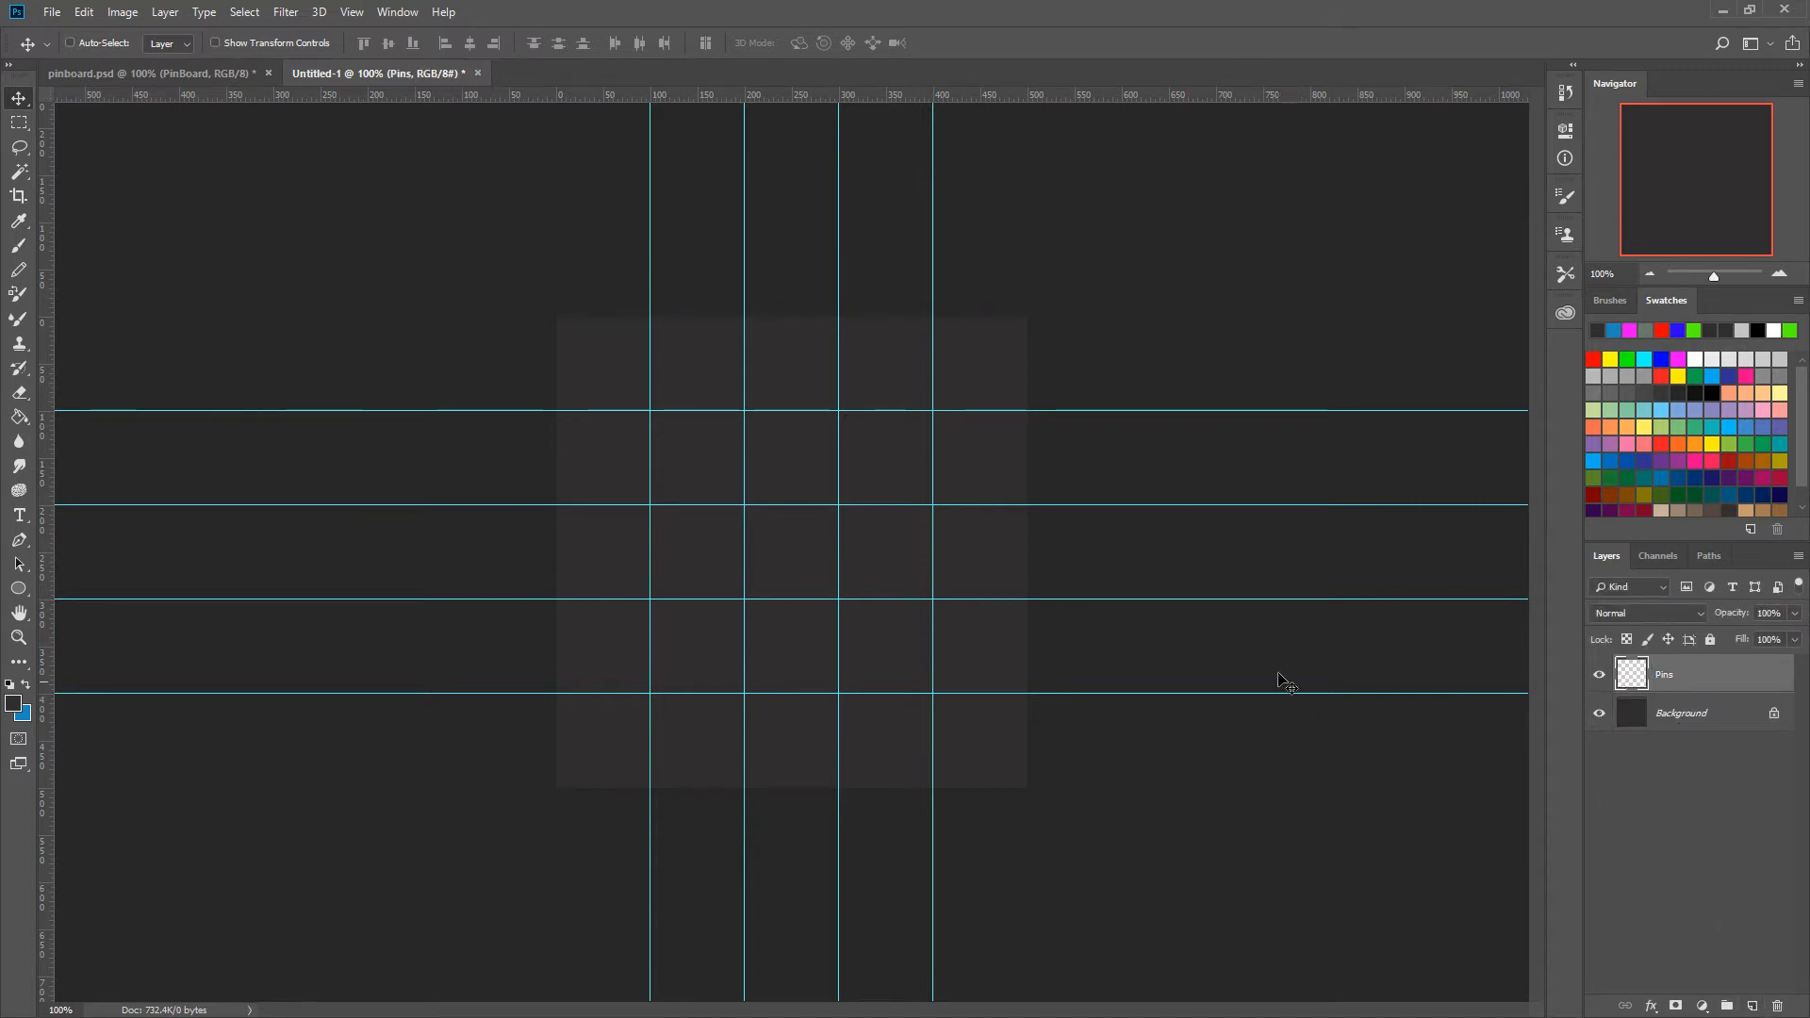
Swap the colours so that blue #1b8abd is the foreground colour.
{"action": "left_click", "coordinate": [26, 685]}
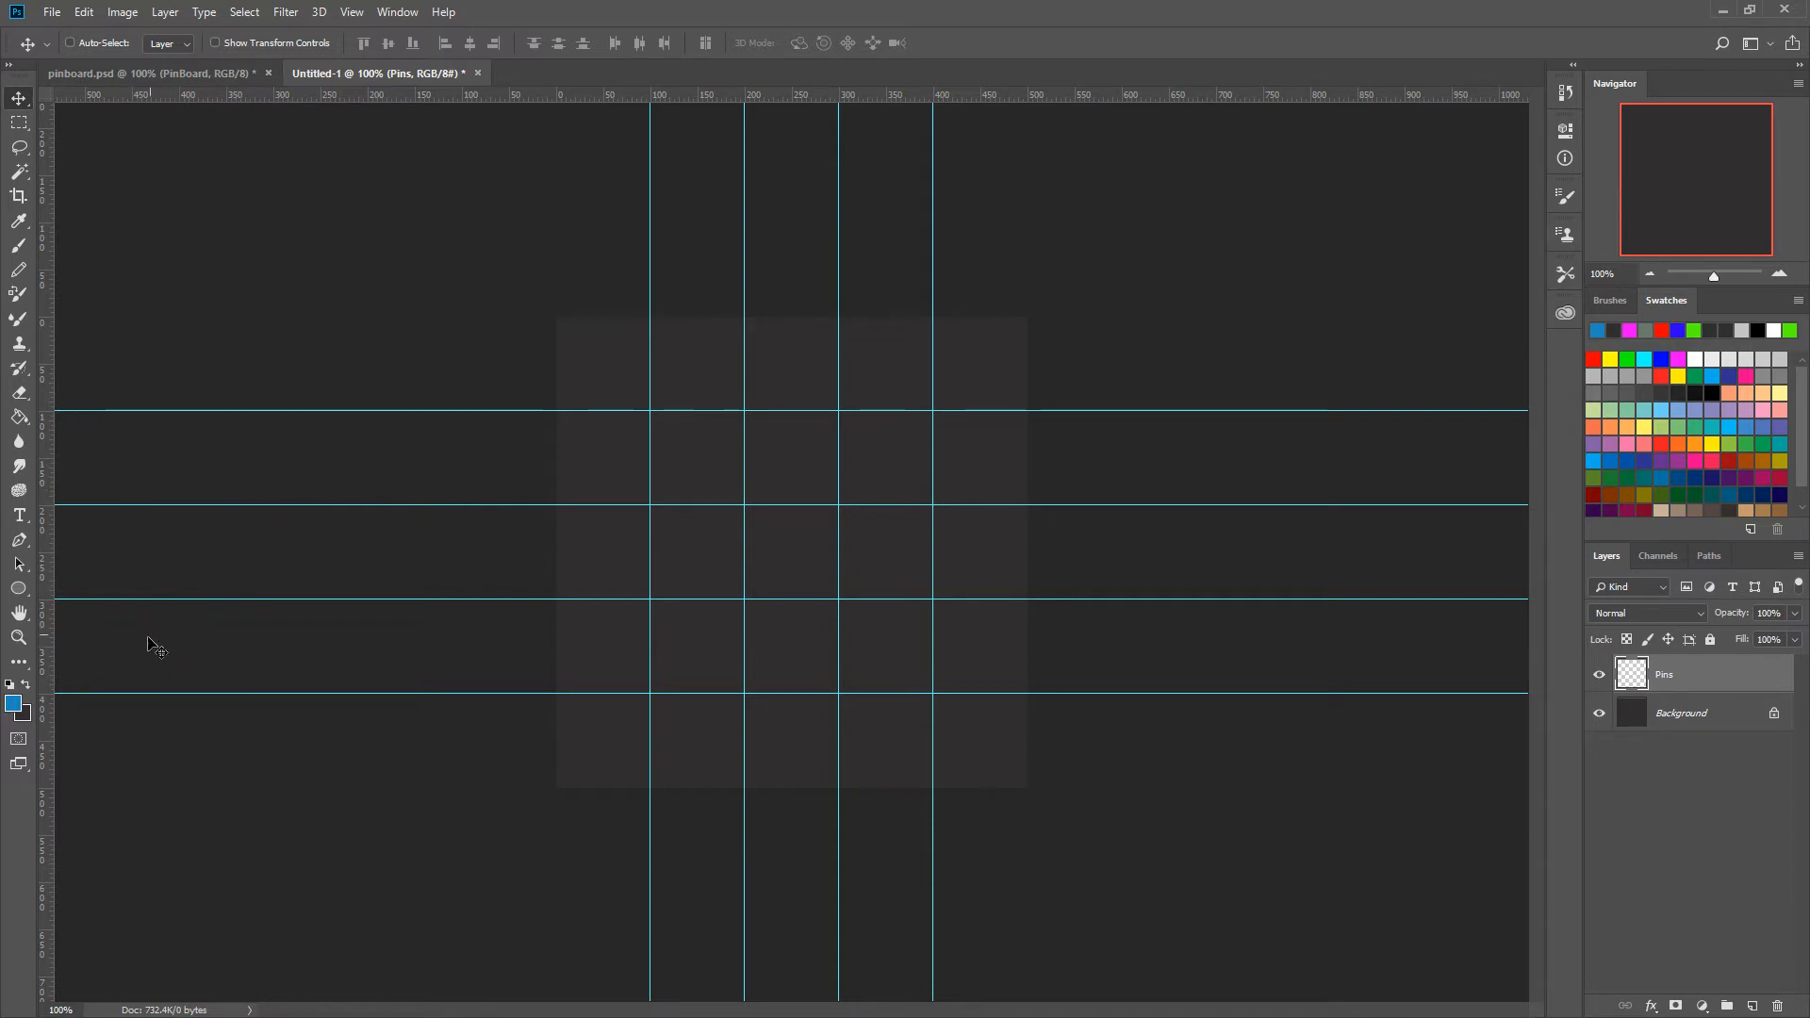
{"action": "left_click", "coordinate": [14, 705]}
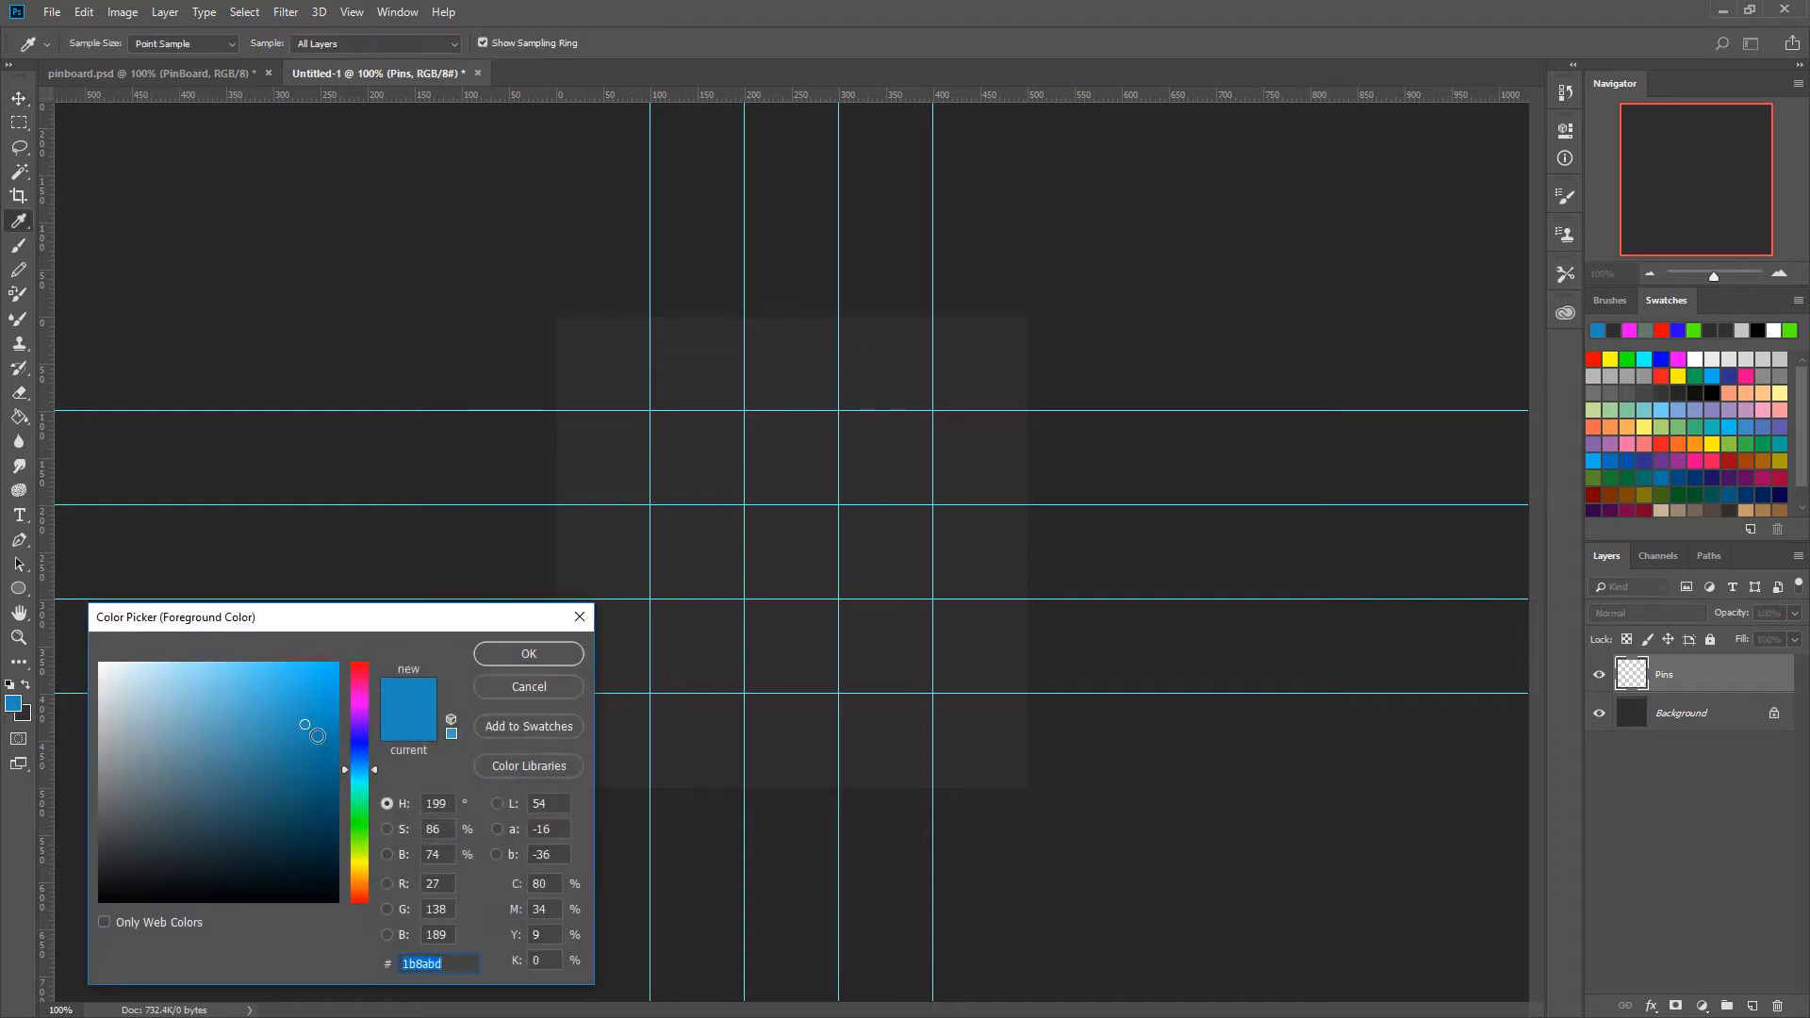
{"action": "left_click", "coordinate": [552, 654]}
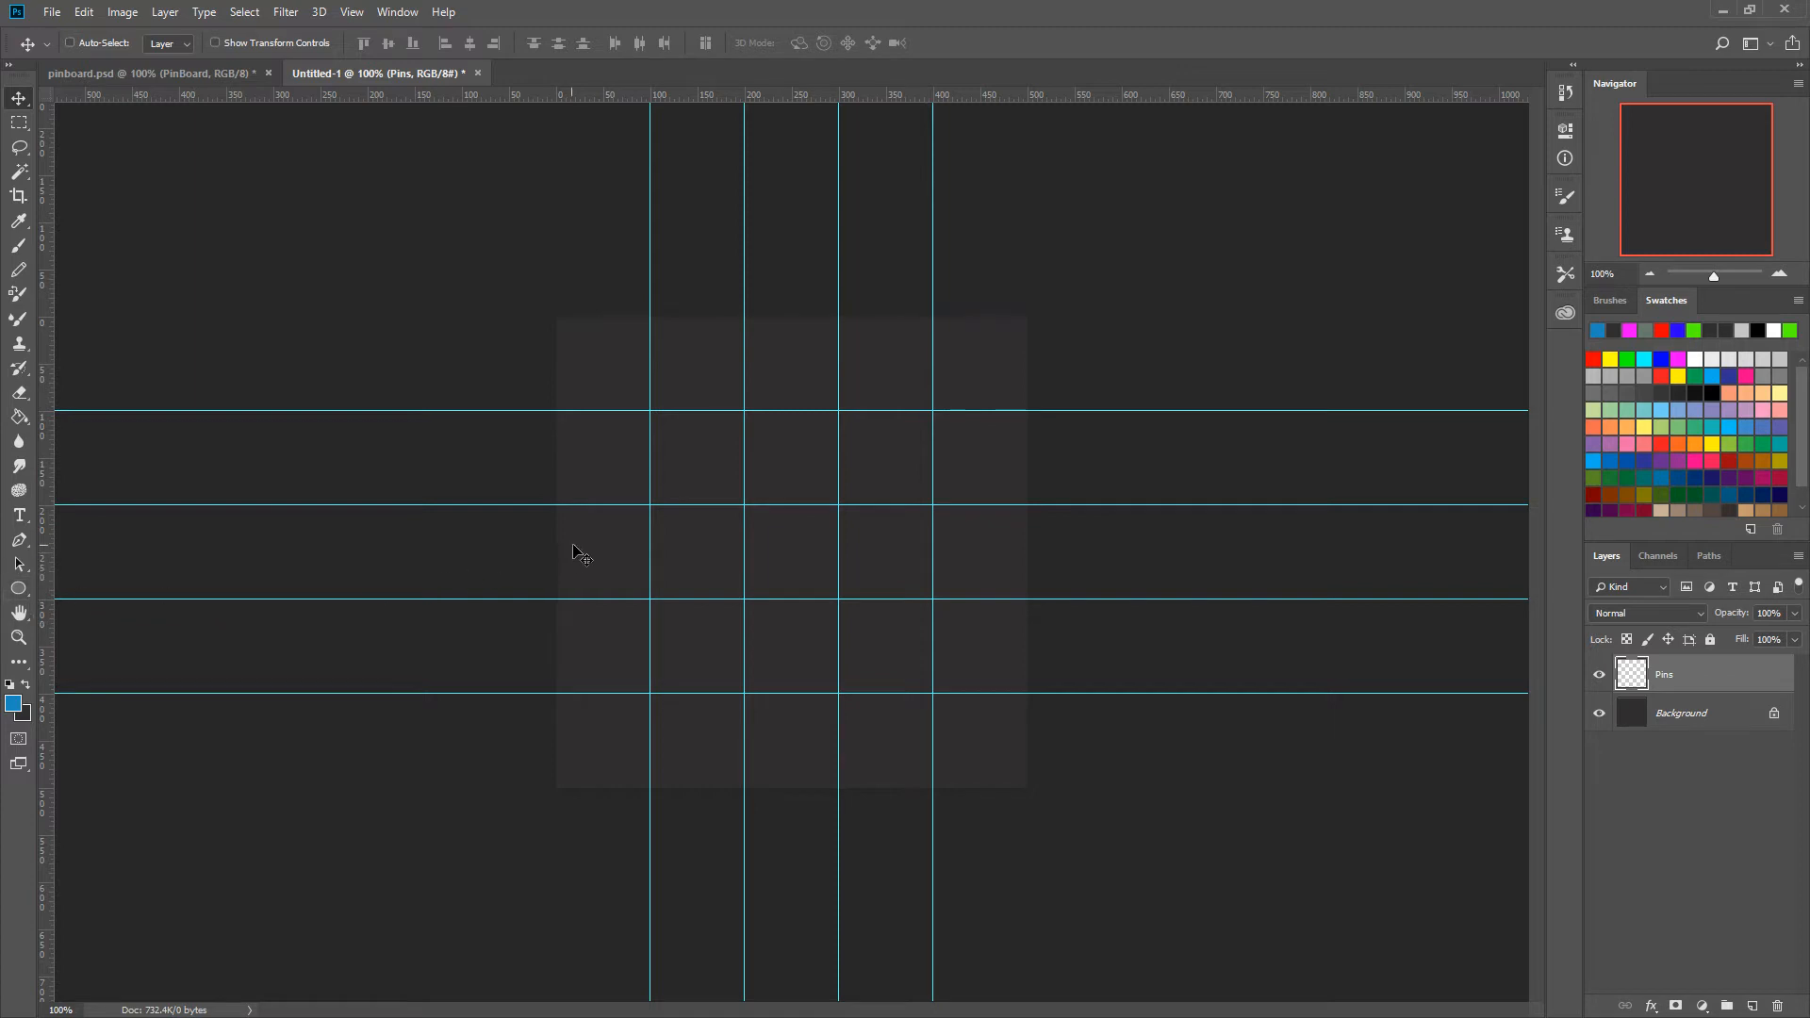
Draw a blue circular pin about 24 px wide on the Pins layer and centre it on the 100, 100 px guide intersection.
{"action": "left_click", "coordinate": [25, 598]}
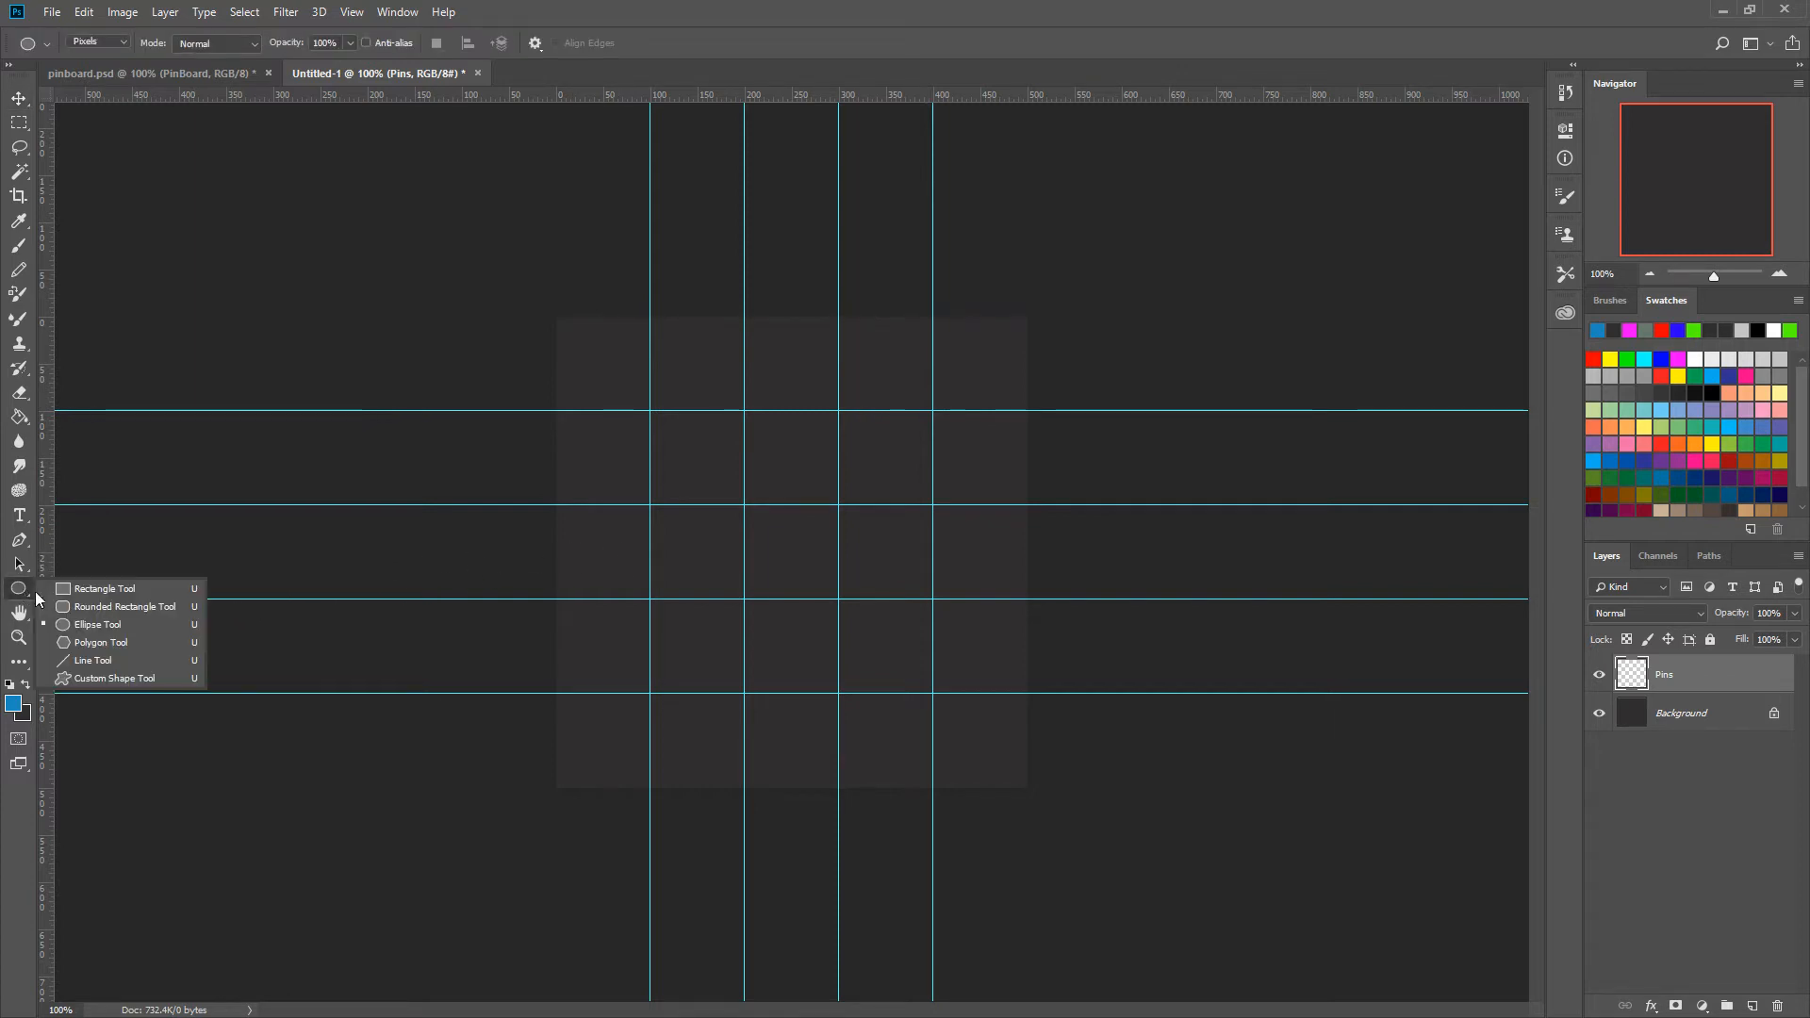
{"action": "left_click", "coordinate": [98, 626]}
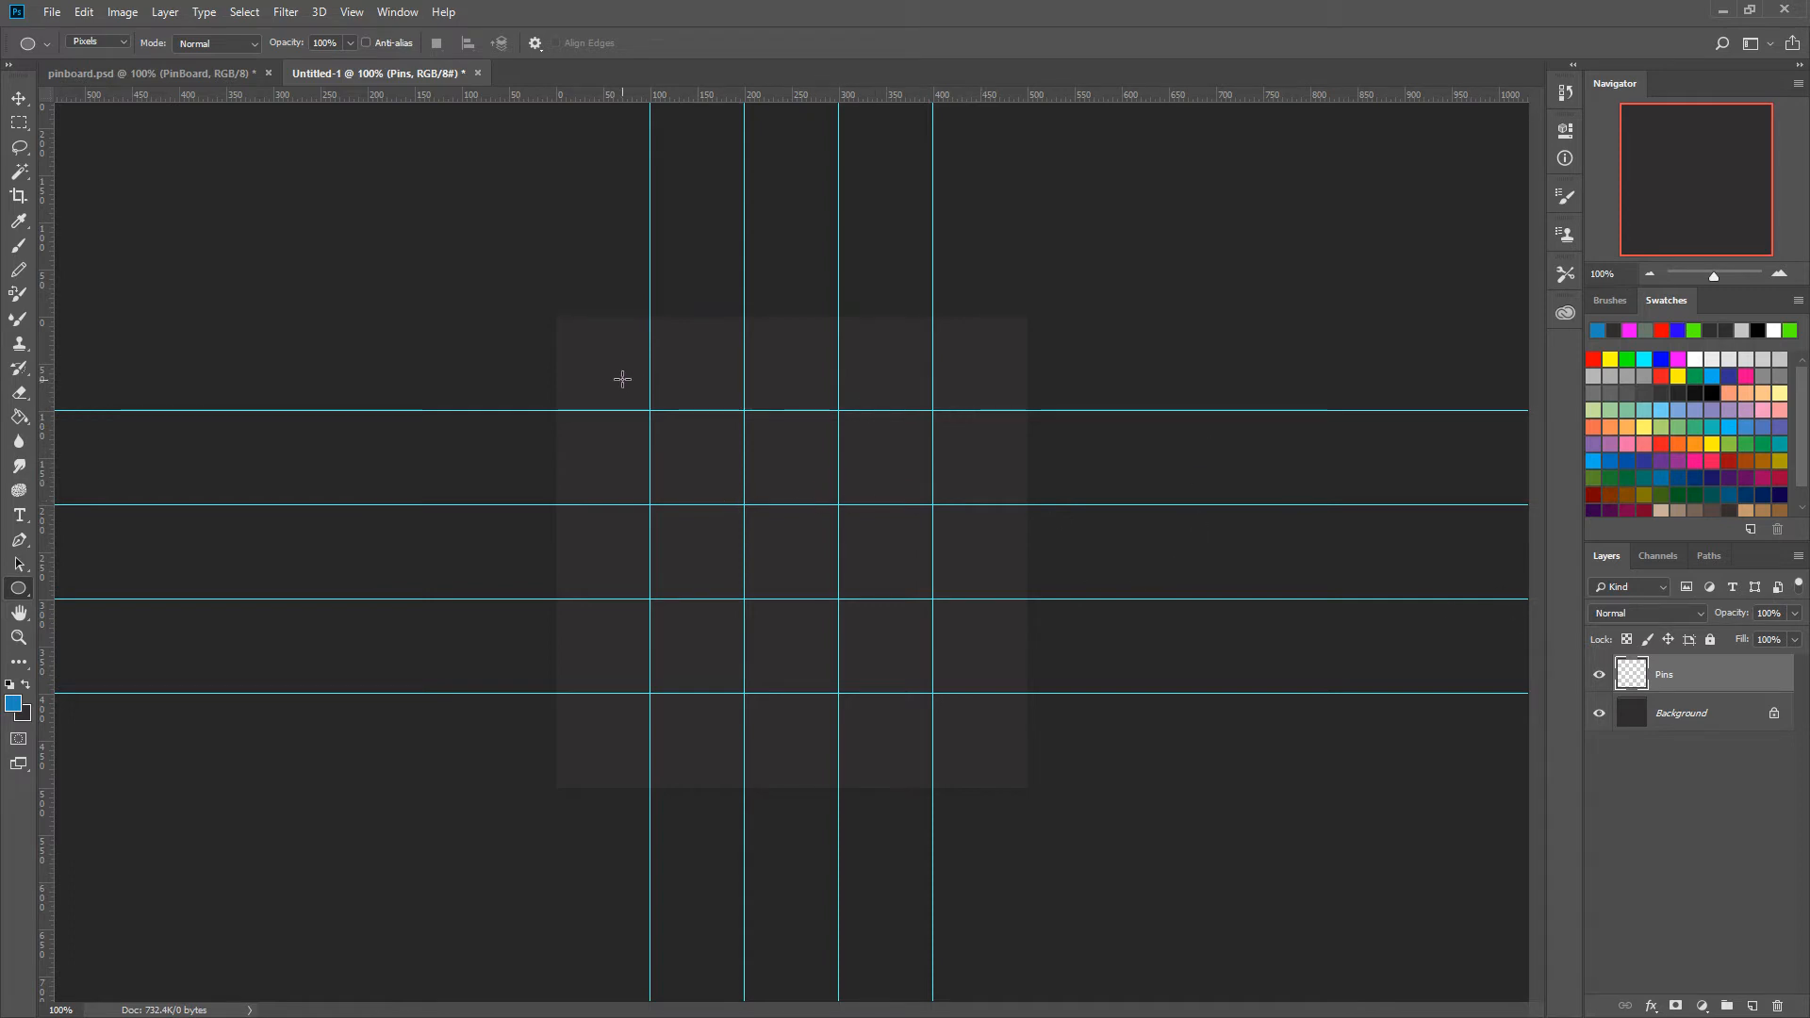
{"action": "mouse_move", "coordinate": [621, 378]}
{"action": "left_mouse_down"}
{"action": "mouse_move", "coordinate": [675, 433]}
{"action": "mouse_move", "coordinate": [713, 435]}
{"action": "mouse_move", "coordinate": [680, 461]}
{"action": "mouse_move", "coordinate": [634, 396]}
{"action": "mouse_move", "coordinate": [994, 695]}
{"action": "mouse_move", "coordinate": [780, 541]}
{"action": "mouse_move", "coordinate": [974, 698]}
{"action": "mouse_move", "coordinate": [817, 585]}
{"action": "mouse_move", "coordinate": [644, 403]}
{"action": "left_mouse_up"}
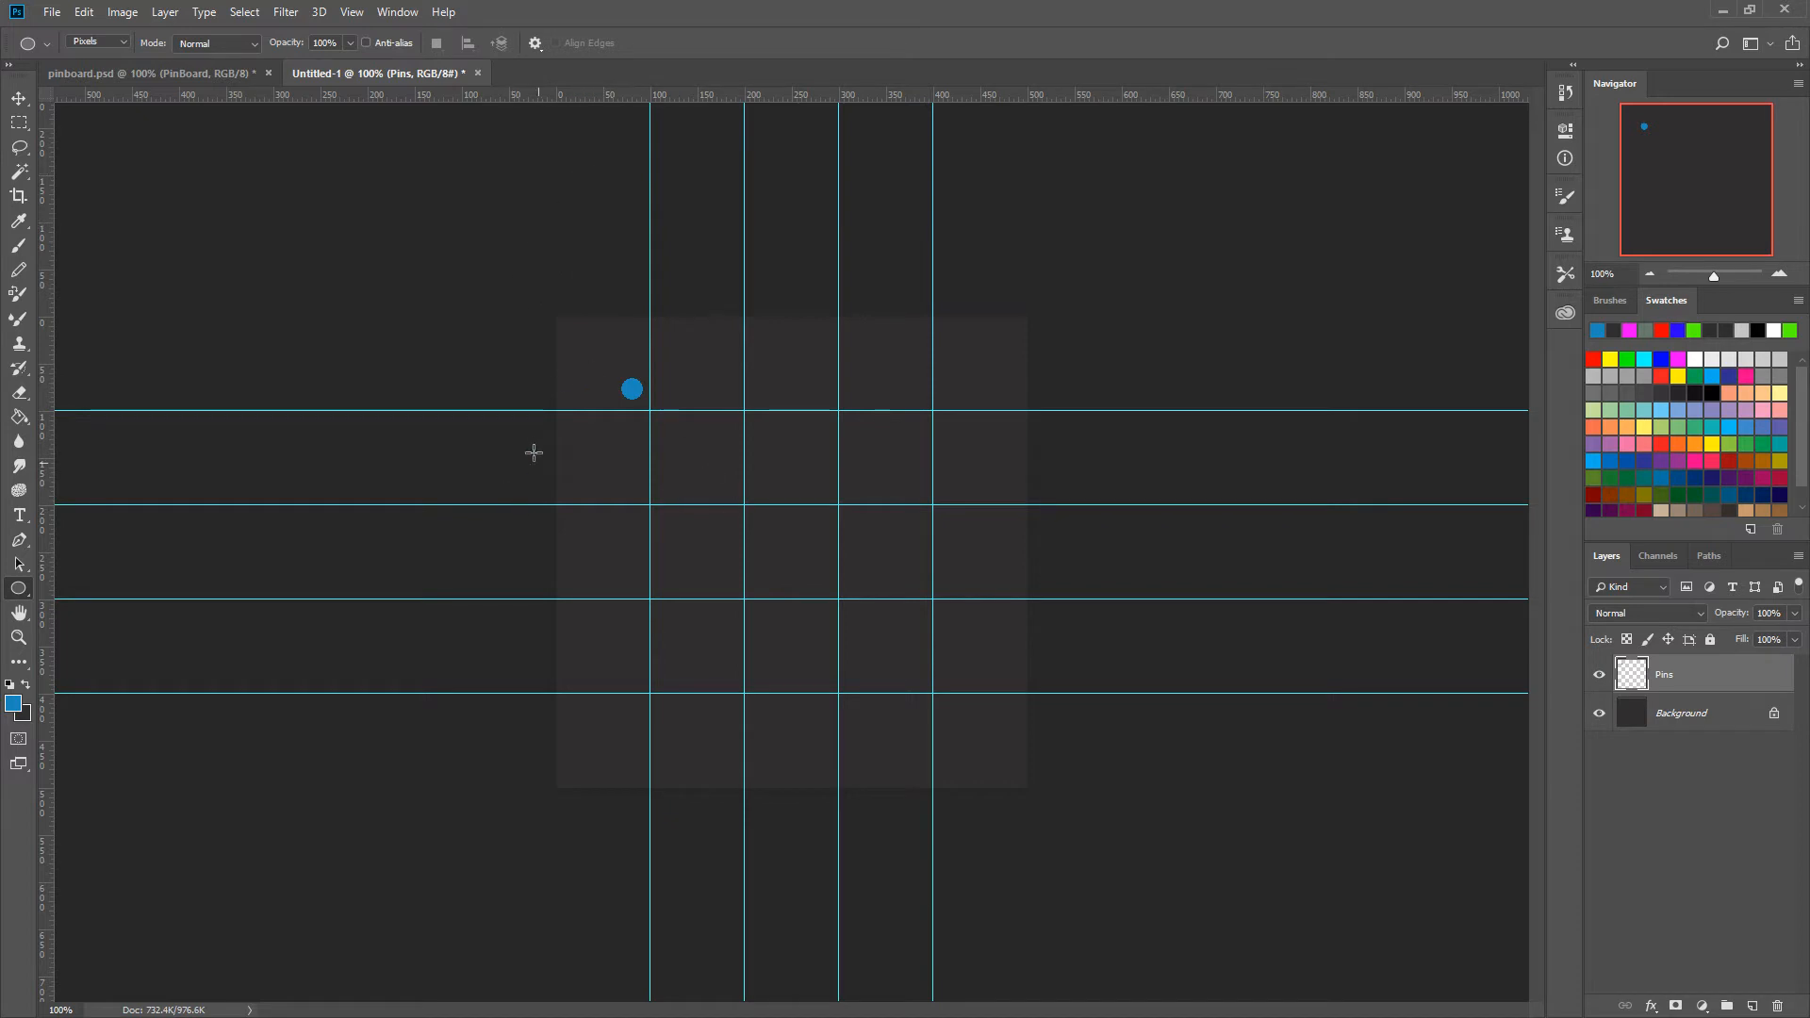
{"action": "key", "text": "v"}
{"action": "left_click_drag", "start_coordinate": [627, 382], "coordinate": [651, 422]}
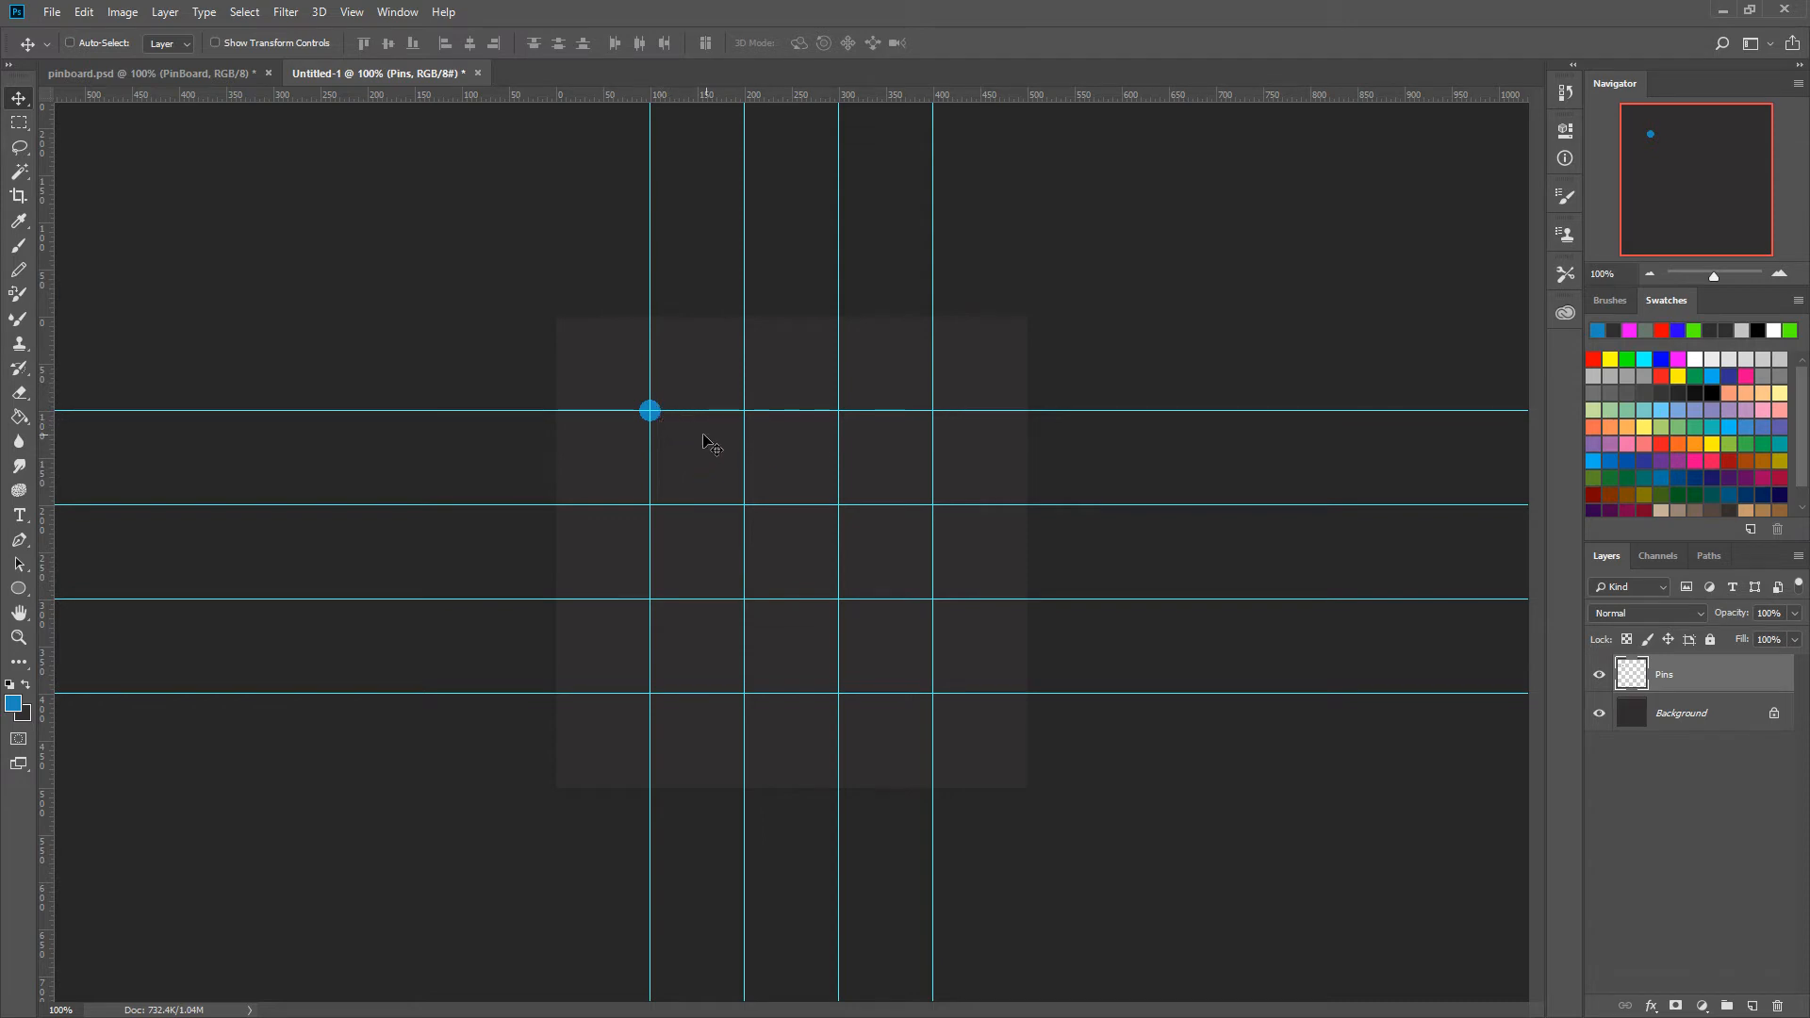
Toggle the guides off and on, and duplicate the pin onto the 200, 300 and 400 px intersections of the first row.
{"action": "key", "text": "ctrl+semicolon"}
{"action": "key", "text": "ctrl+semicolon"}
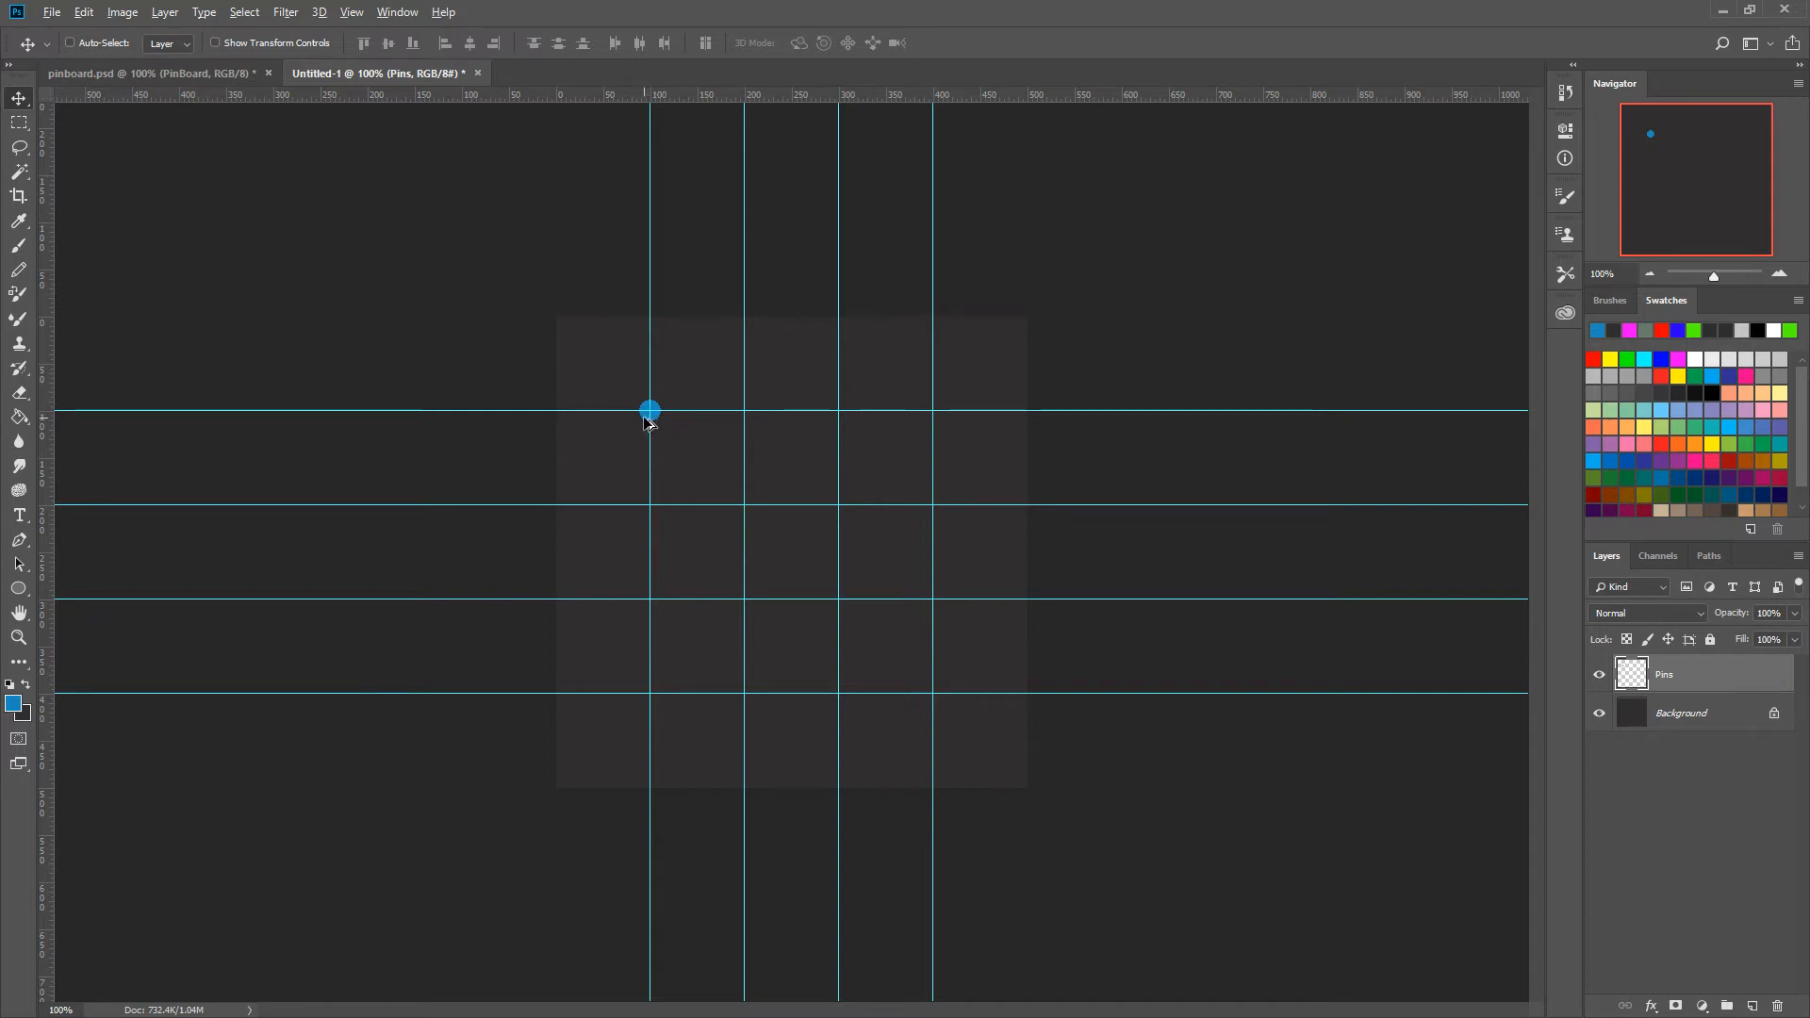
{"action": "left_click_drag", "start_coordinate": [649, 415], "coordinate": [933, 415]}
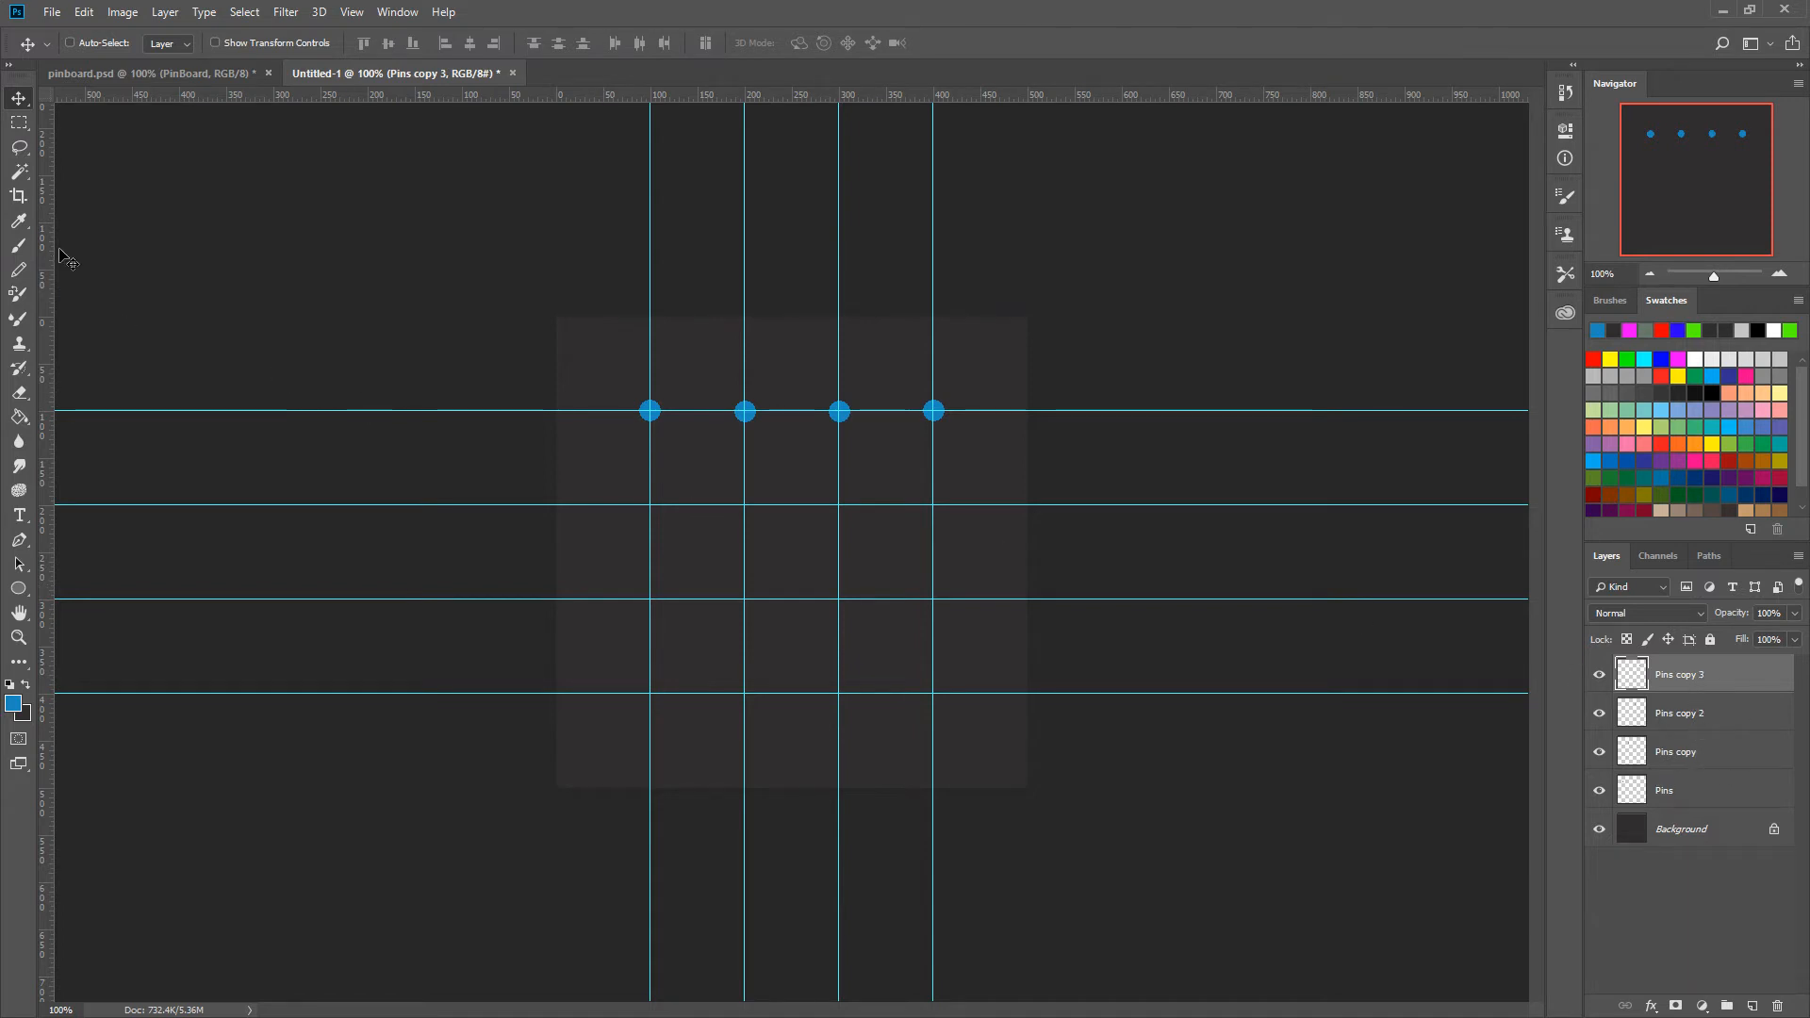
Select the first pin on the Pins layer with the Magic Wand and copy it onto the first two intersections of the second row.
{"action": "left_click", "coordinate": [19, 171]}
{"action": "left_click", "coordinate": [655, 415]}
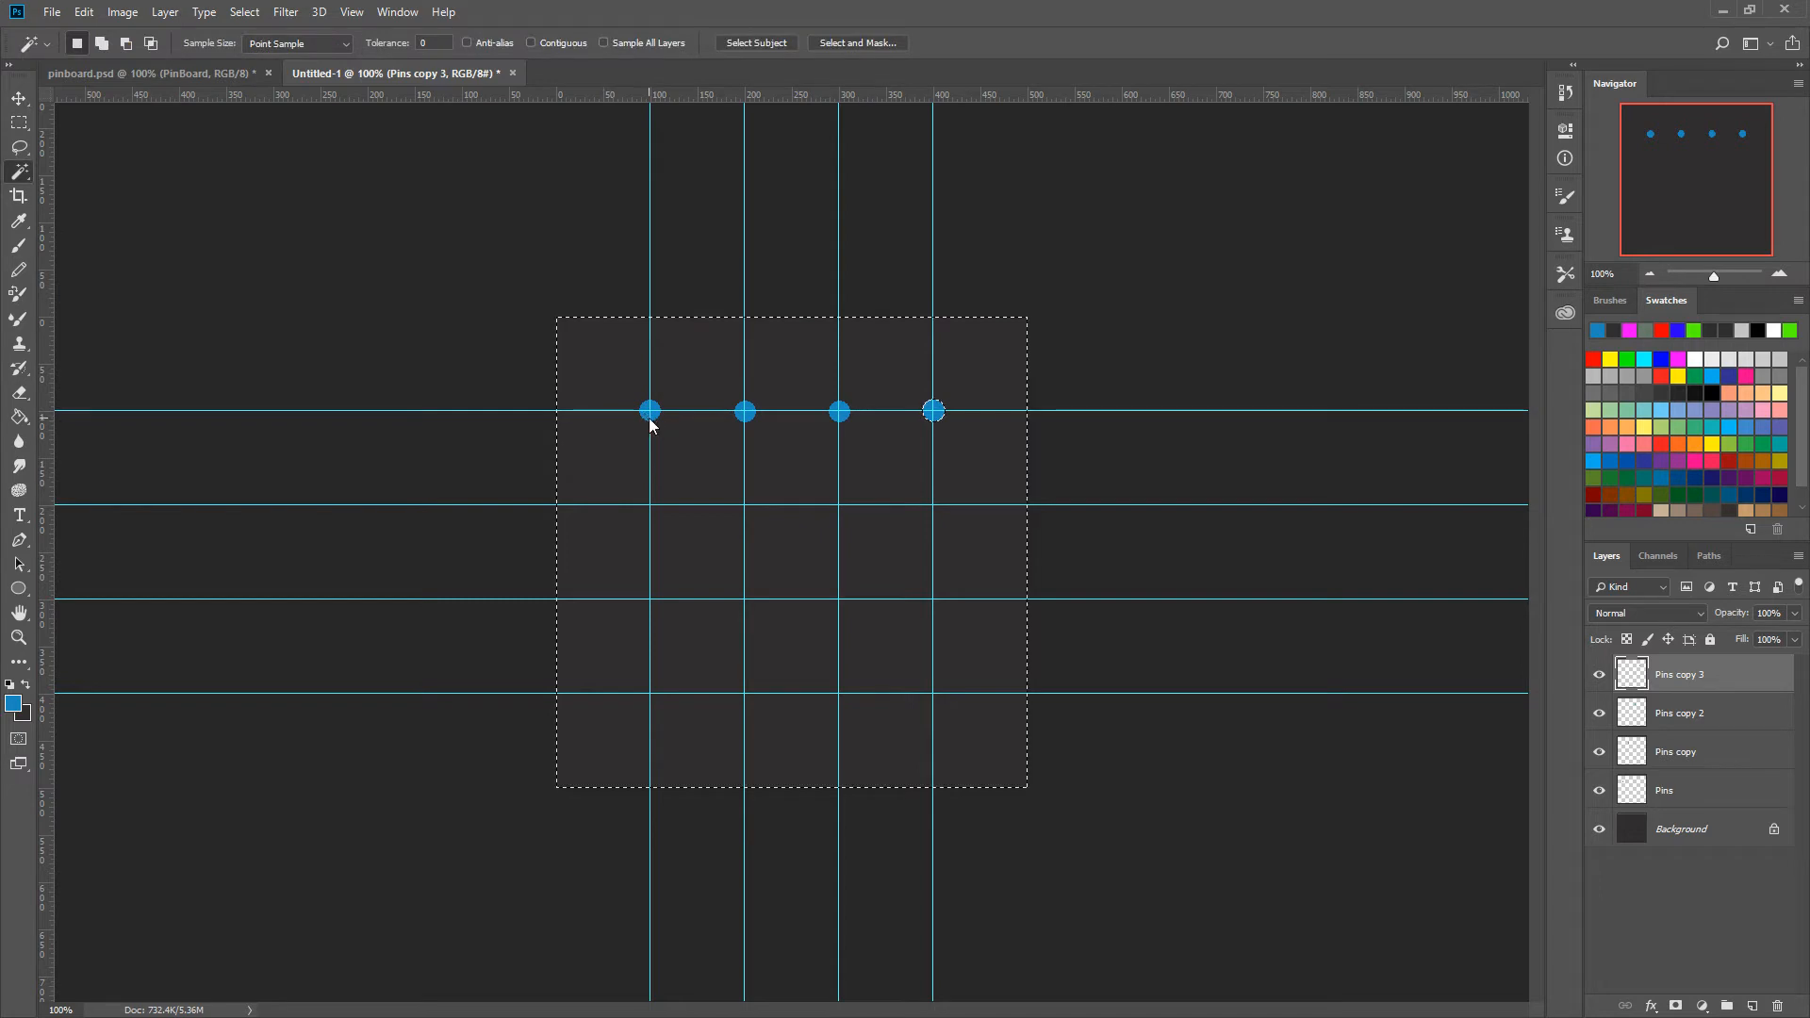
{"action": "left_click", "coordinate": [1714, 782]}
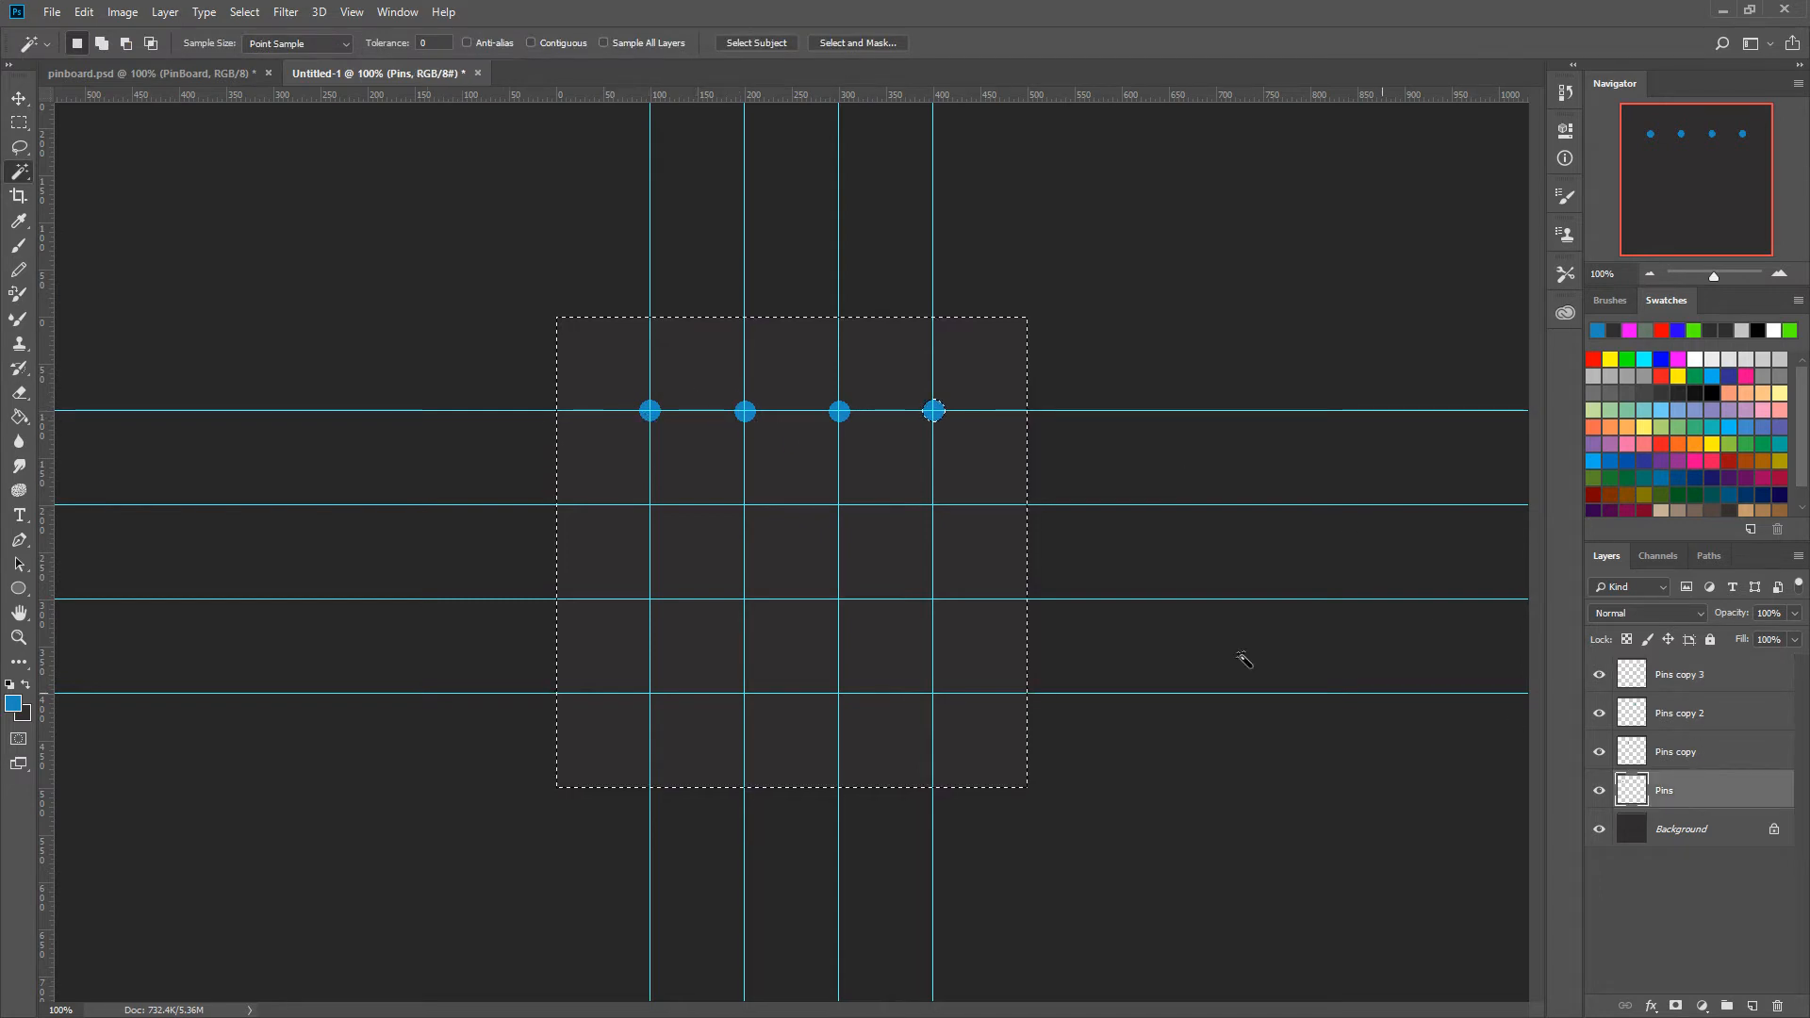
{"action": "left_click", "coordinate": [649, 415]}
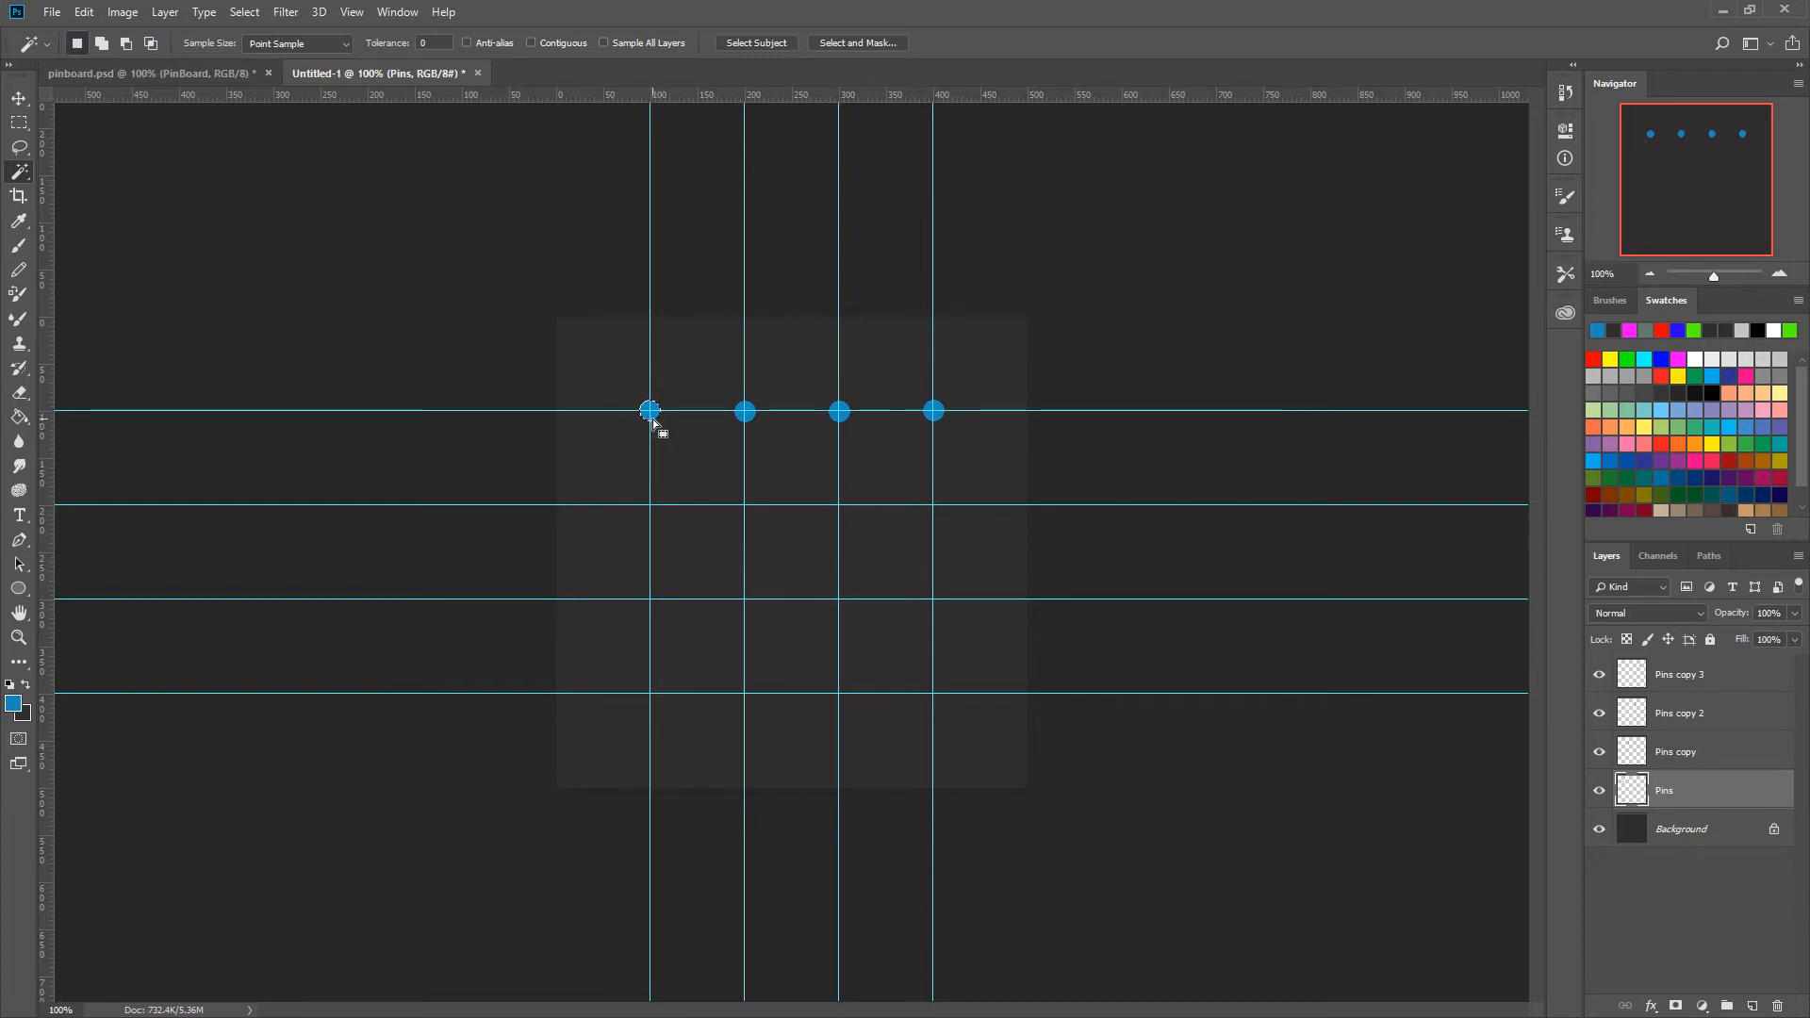
{"action": "key", "text": "v"}
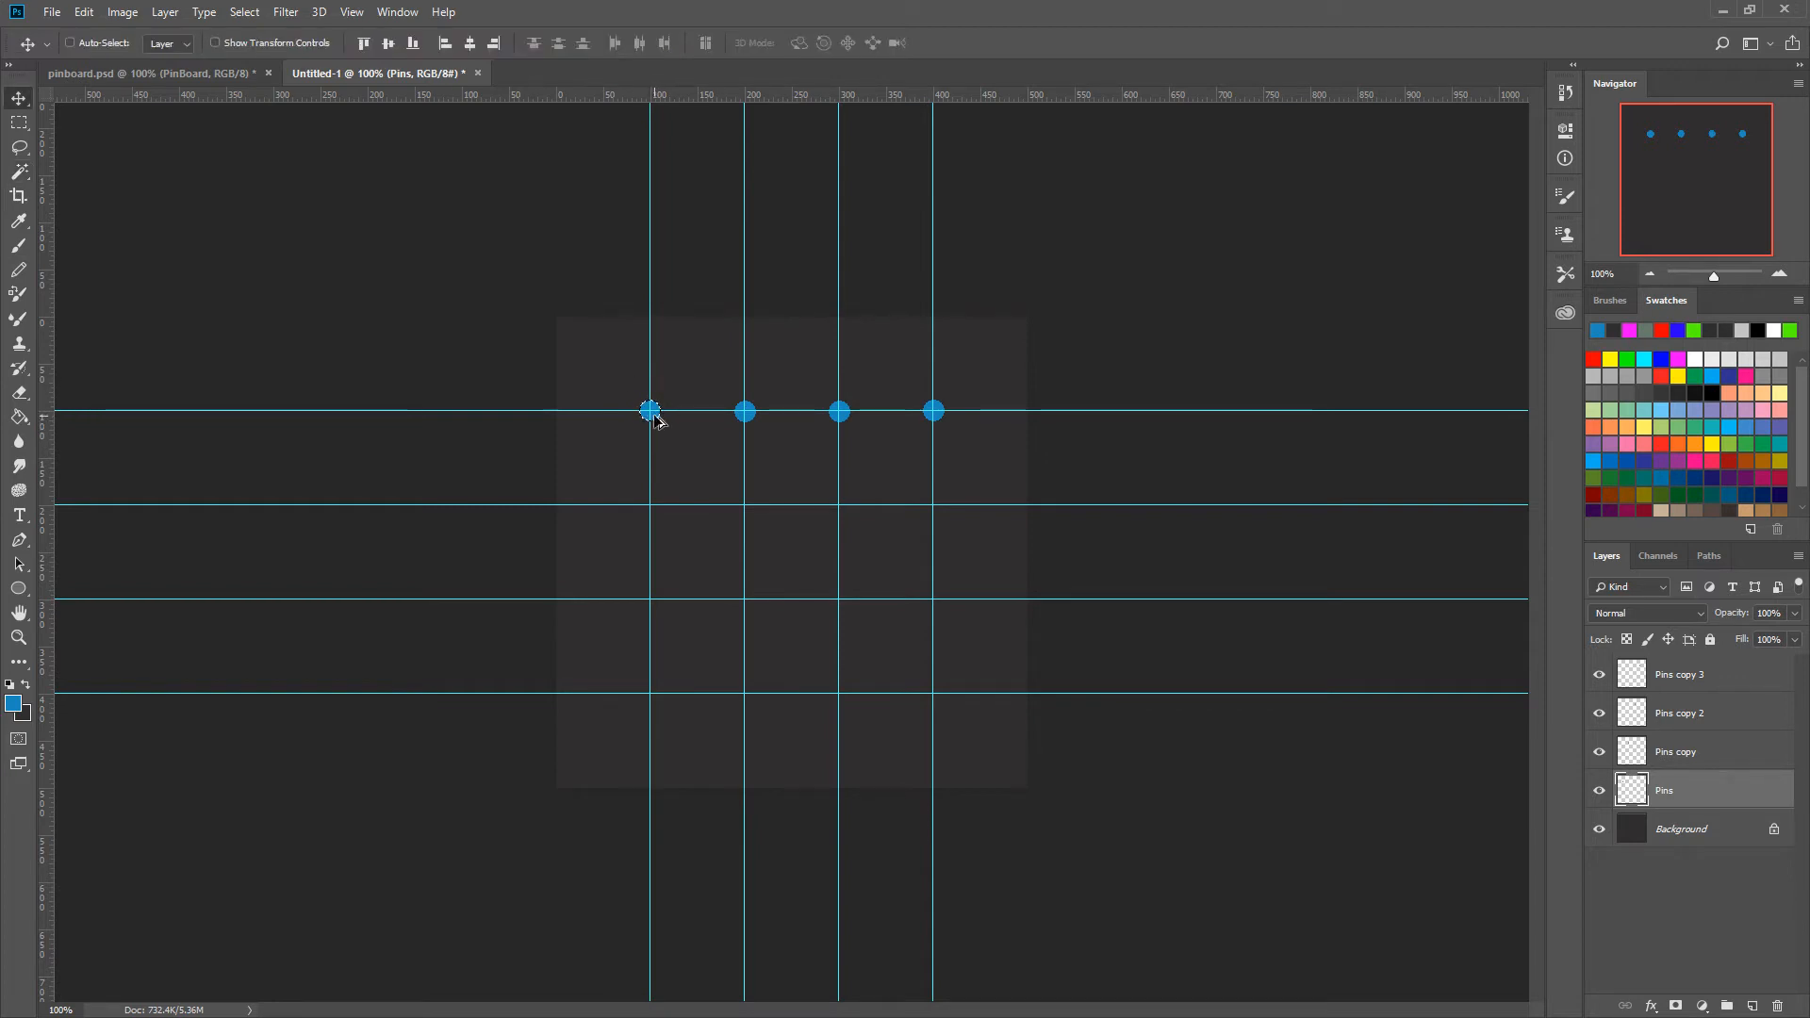
{"action": "left_click_drag", "start_coordinate": [657, 419], "coordinate": [658, 514]}
{"action": "left_click_drag", "start_coordinate": [652, 509], "coordinate": [808, 553]}
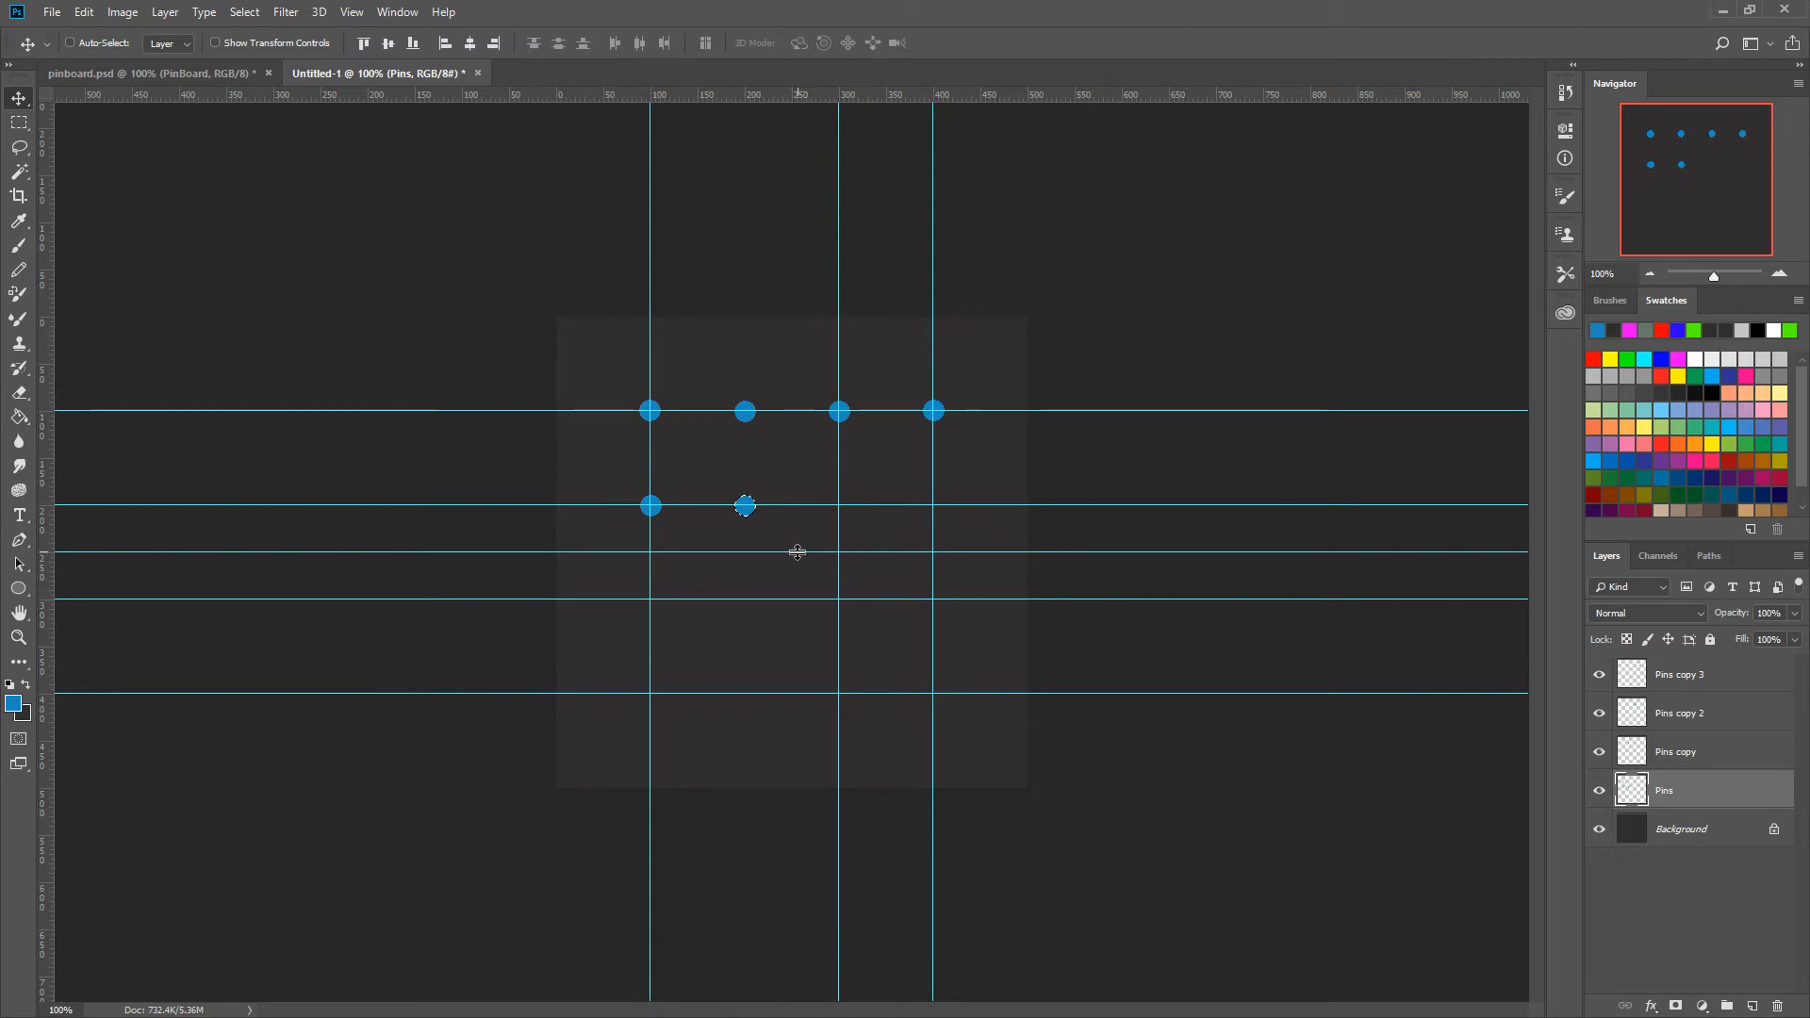
Replace the stray horizontal guide at 250 px with a vertical guide at 200 px, and copy the pin onto the second row's last two intersections.
{"action": "left_click_drag", "start_coordinate": [797, 551], "coordinate": [773, 98]}
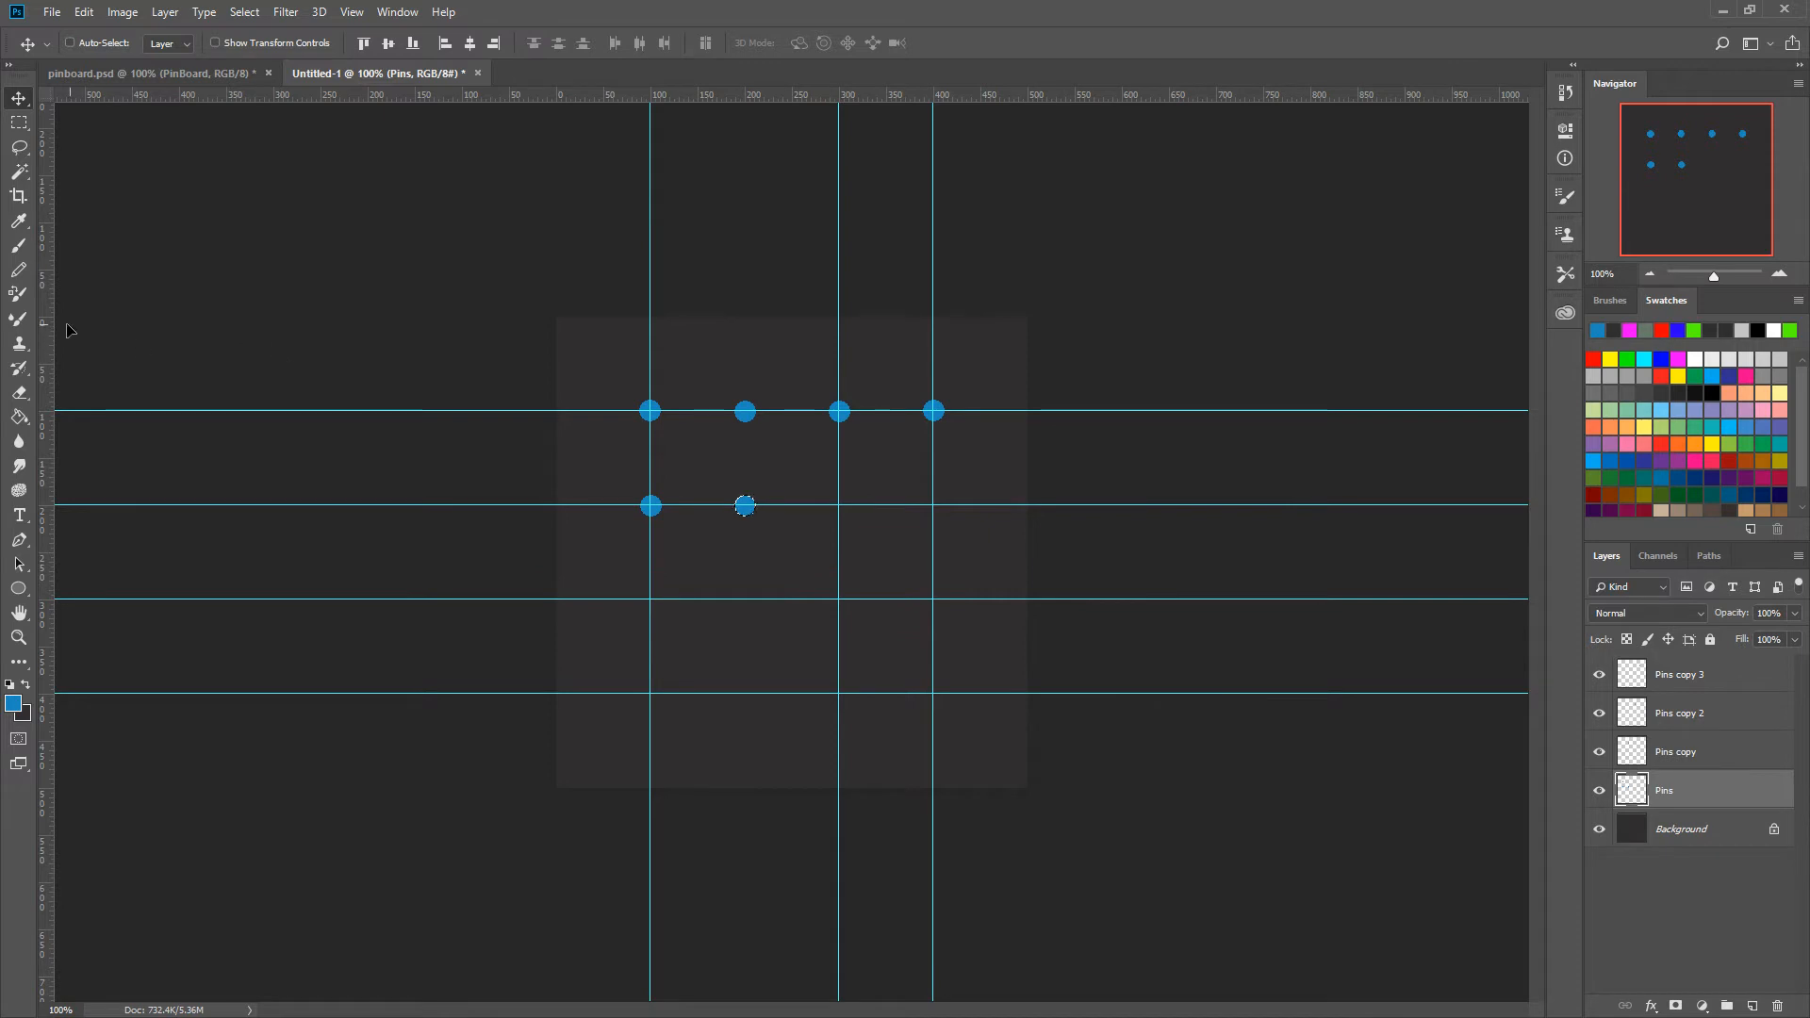
{"action": "left_click_drag", "start_coordinate": [45, 325], "coordinate": [740, 276]}
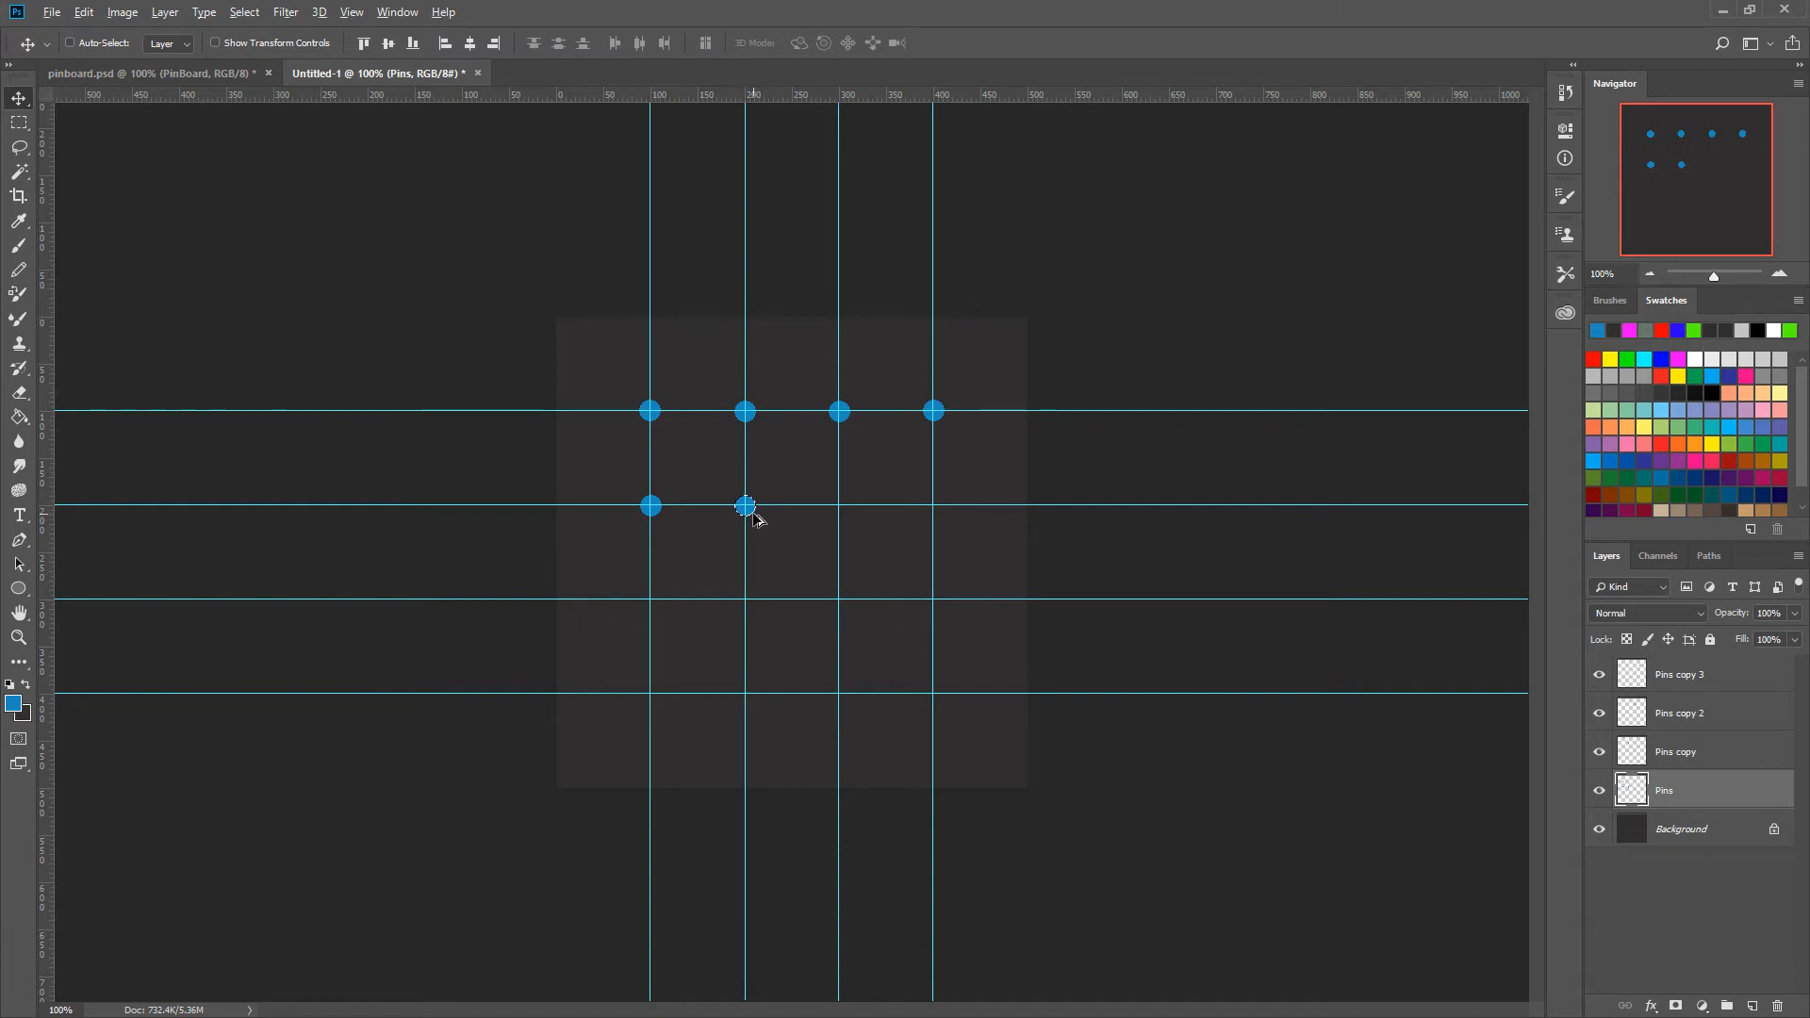
{"action": "left_click_drag", "start_coordinate": [751, 513], "coordinate": [940, 516]}
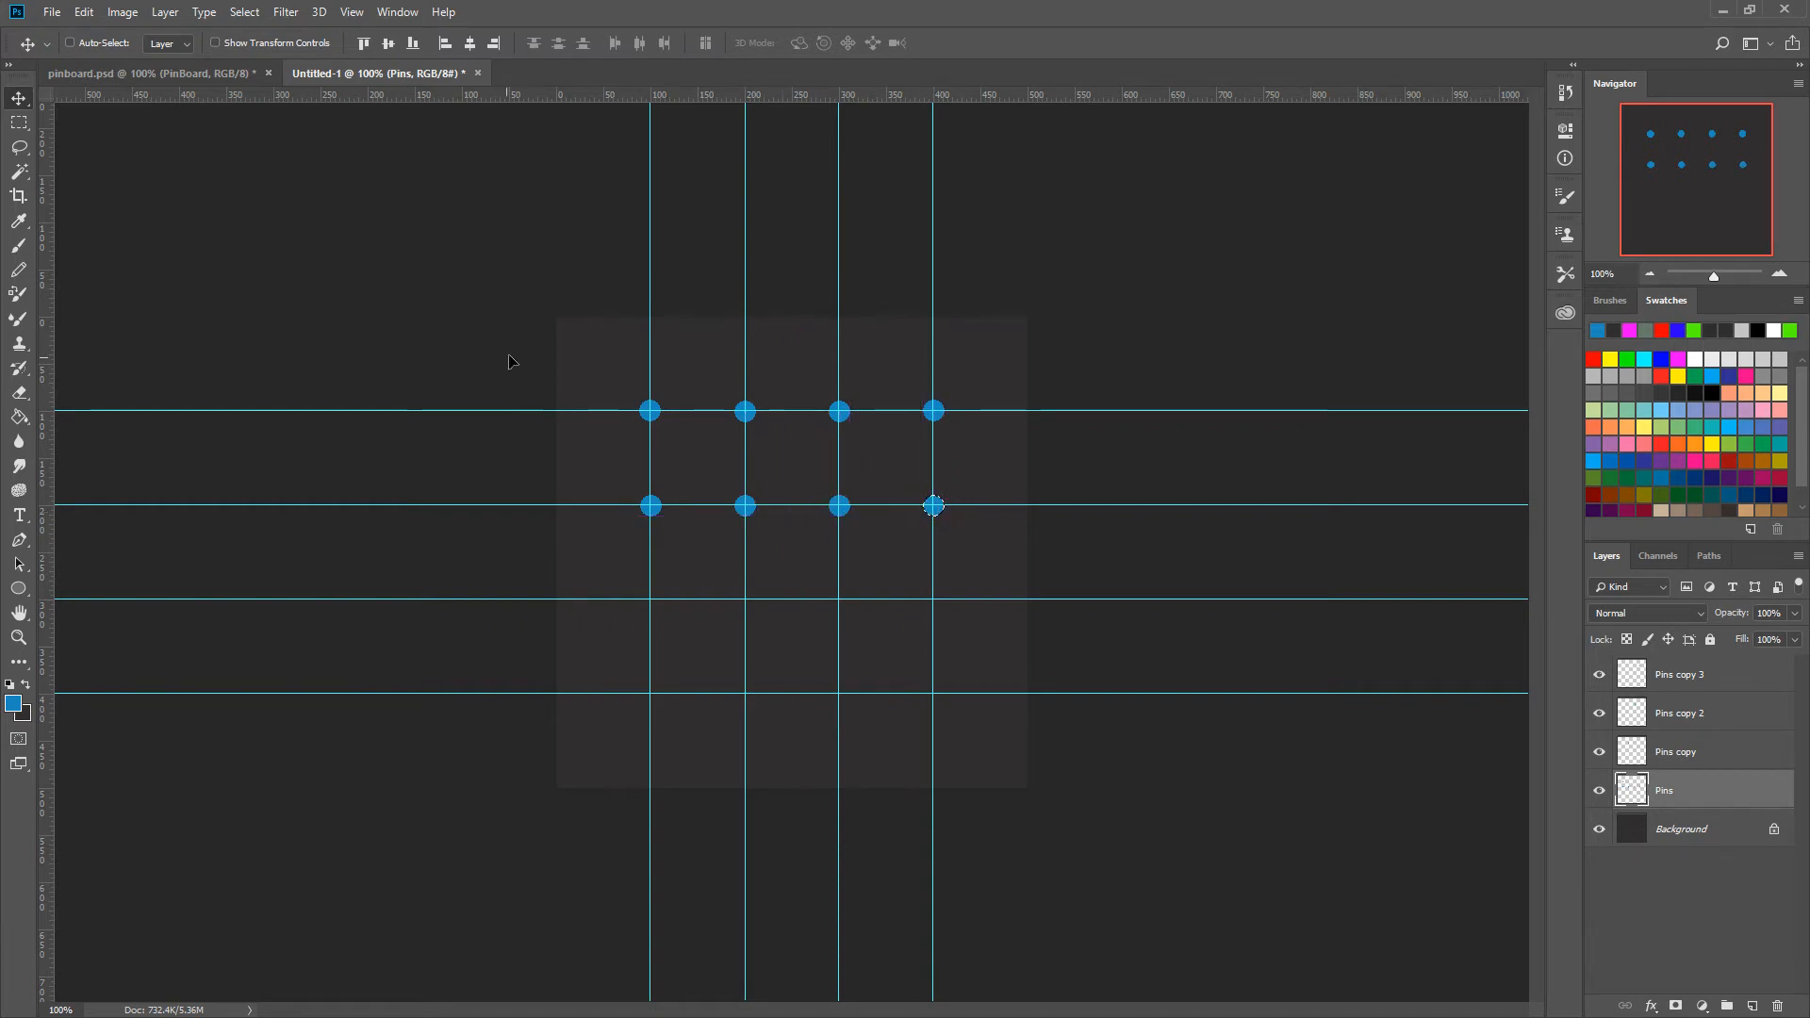
Merge the Pins layer and its three copies into one layer and clear the selection.
{"action": "left_click", "coordinate": [1692, 676], "text": "shift"}
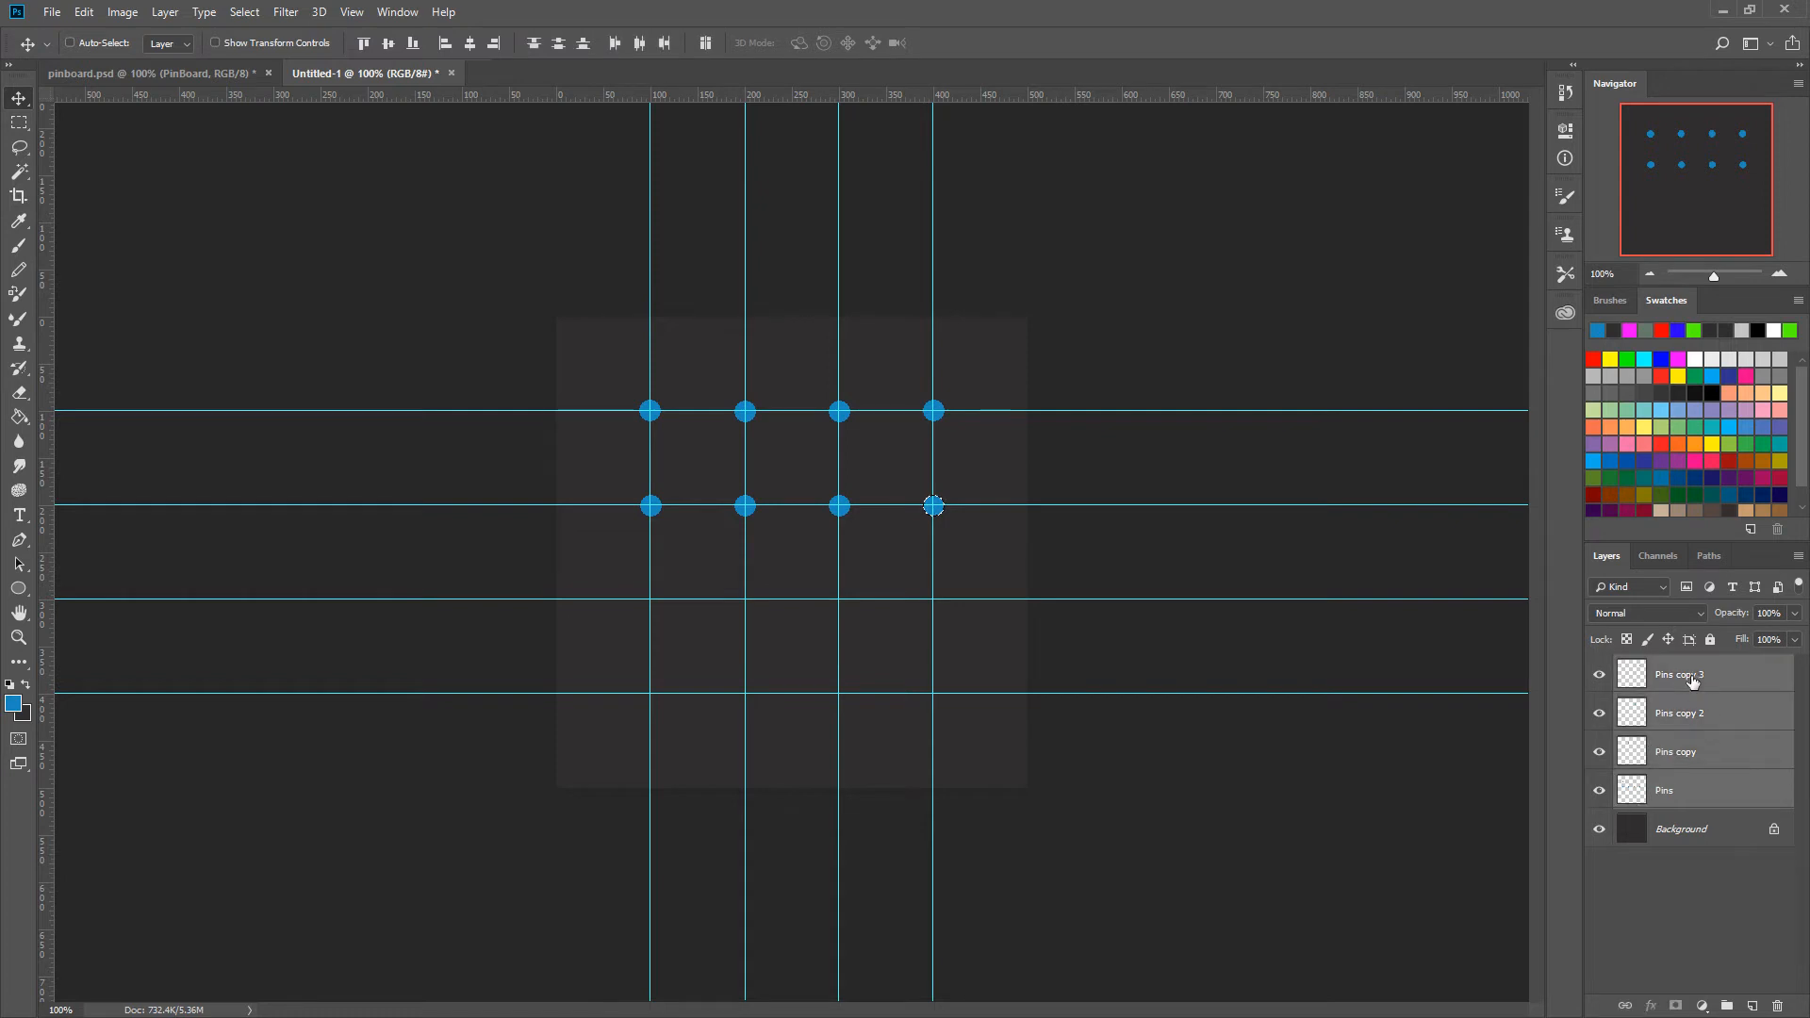
{"action": "right_click", "coordinate": [1716, 685]}
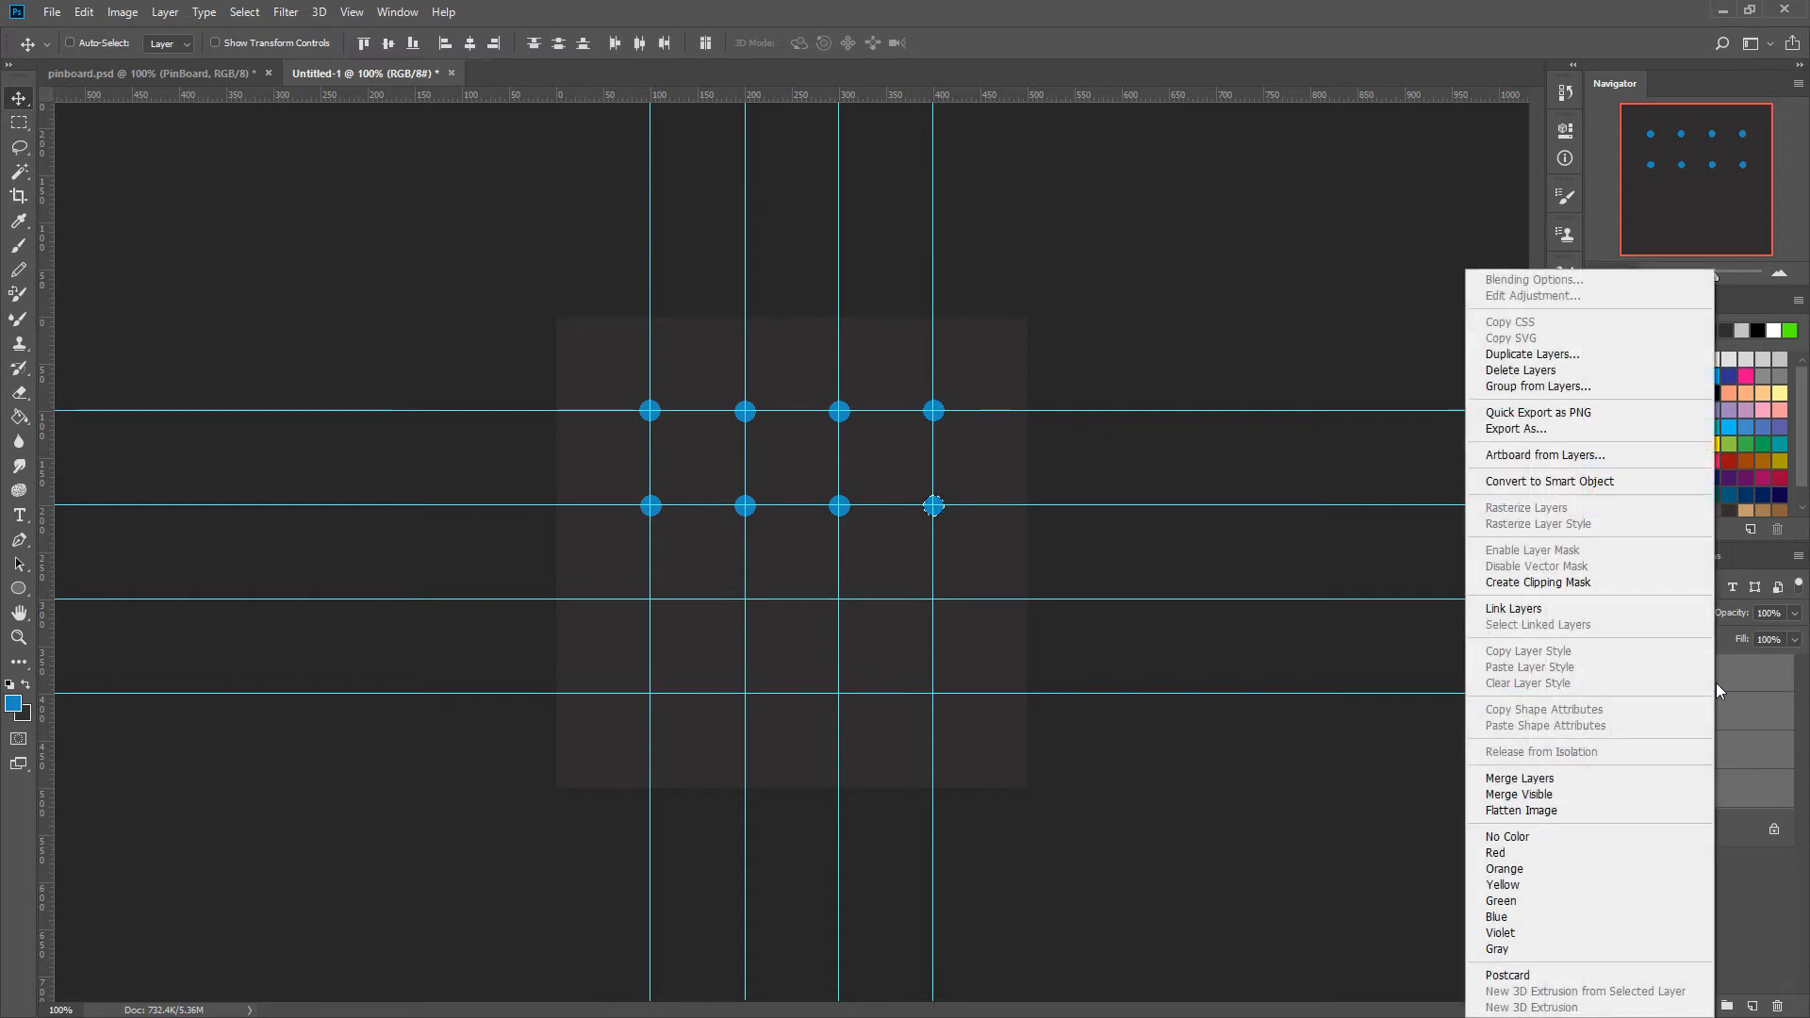
{"action": "left_click", "coordinate": [1586, 788]}
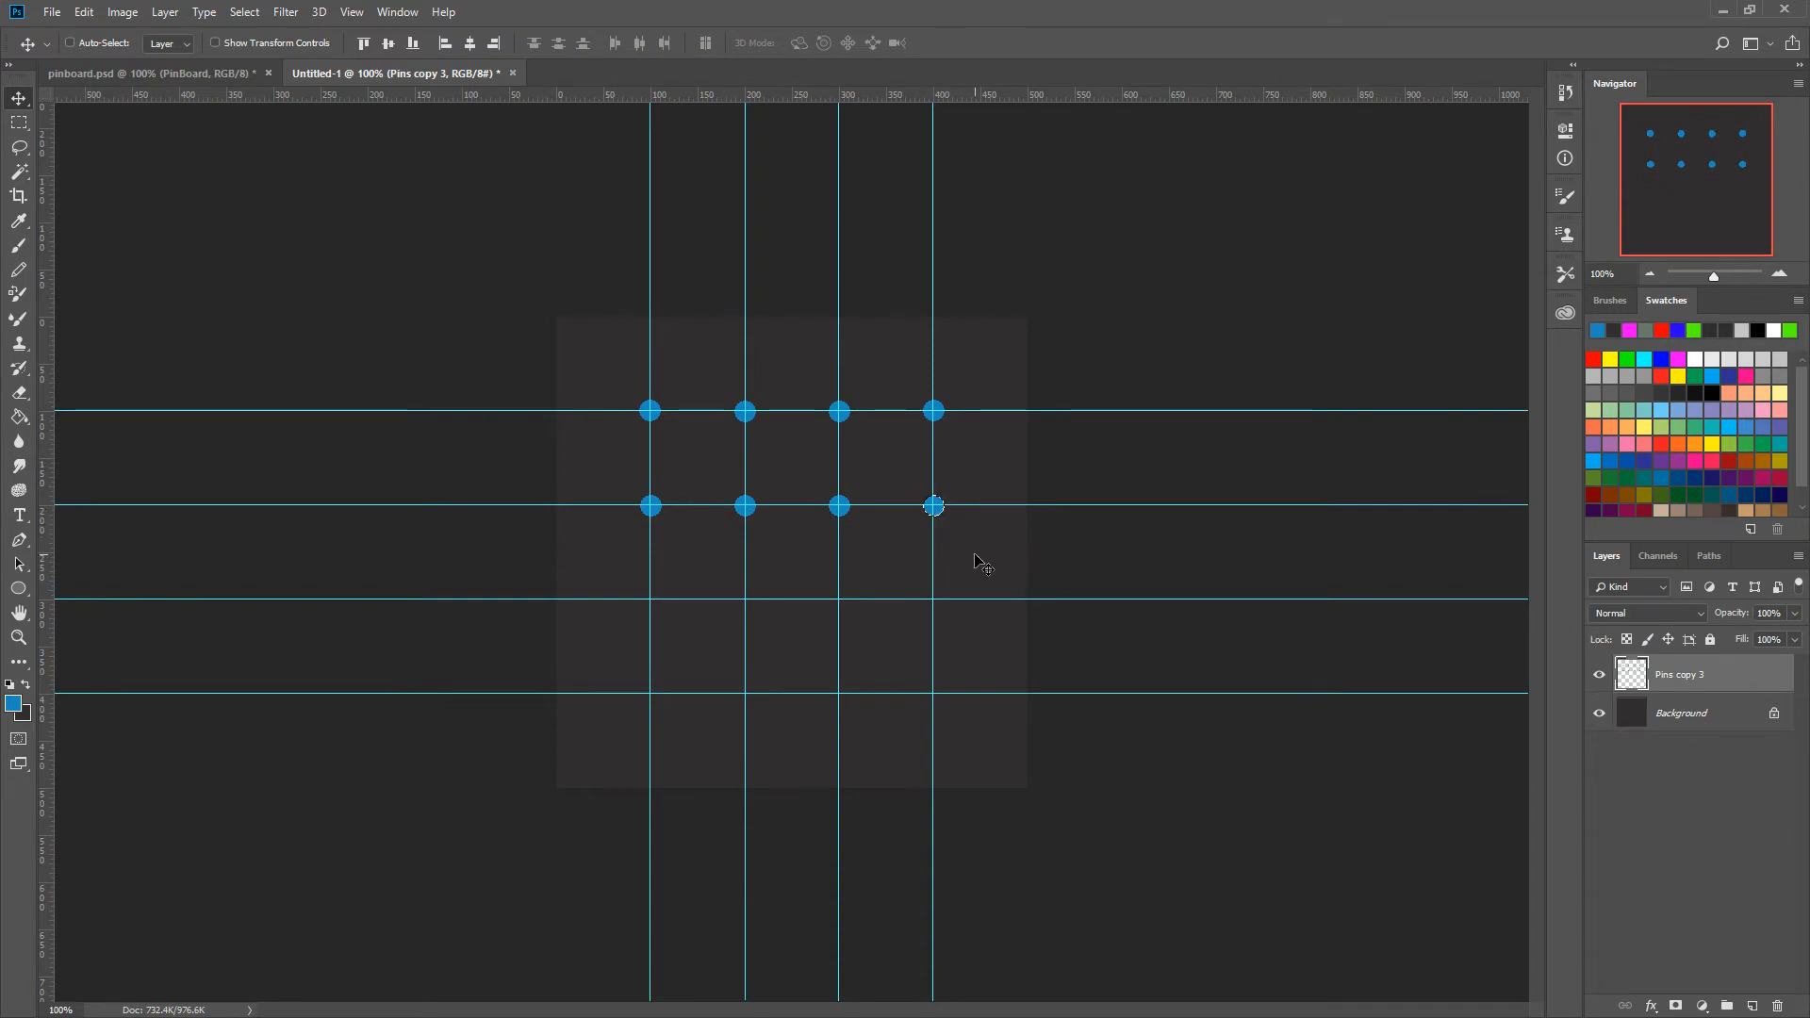
{"action": "key", "text": "ctrl+d"}
Duplicate the merged pins layer and move the copy down onto the 300 and 400 px guide rows.
{"action": "right_click", "coordinate": [1678, 698]}
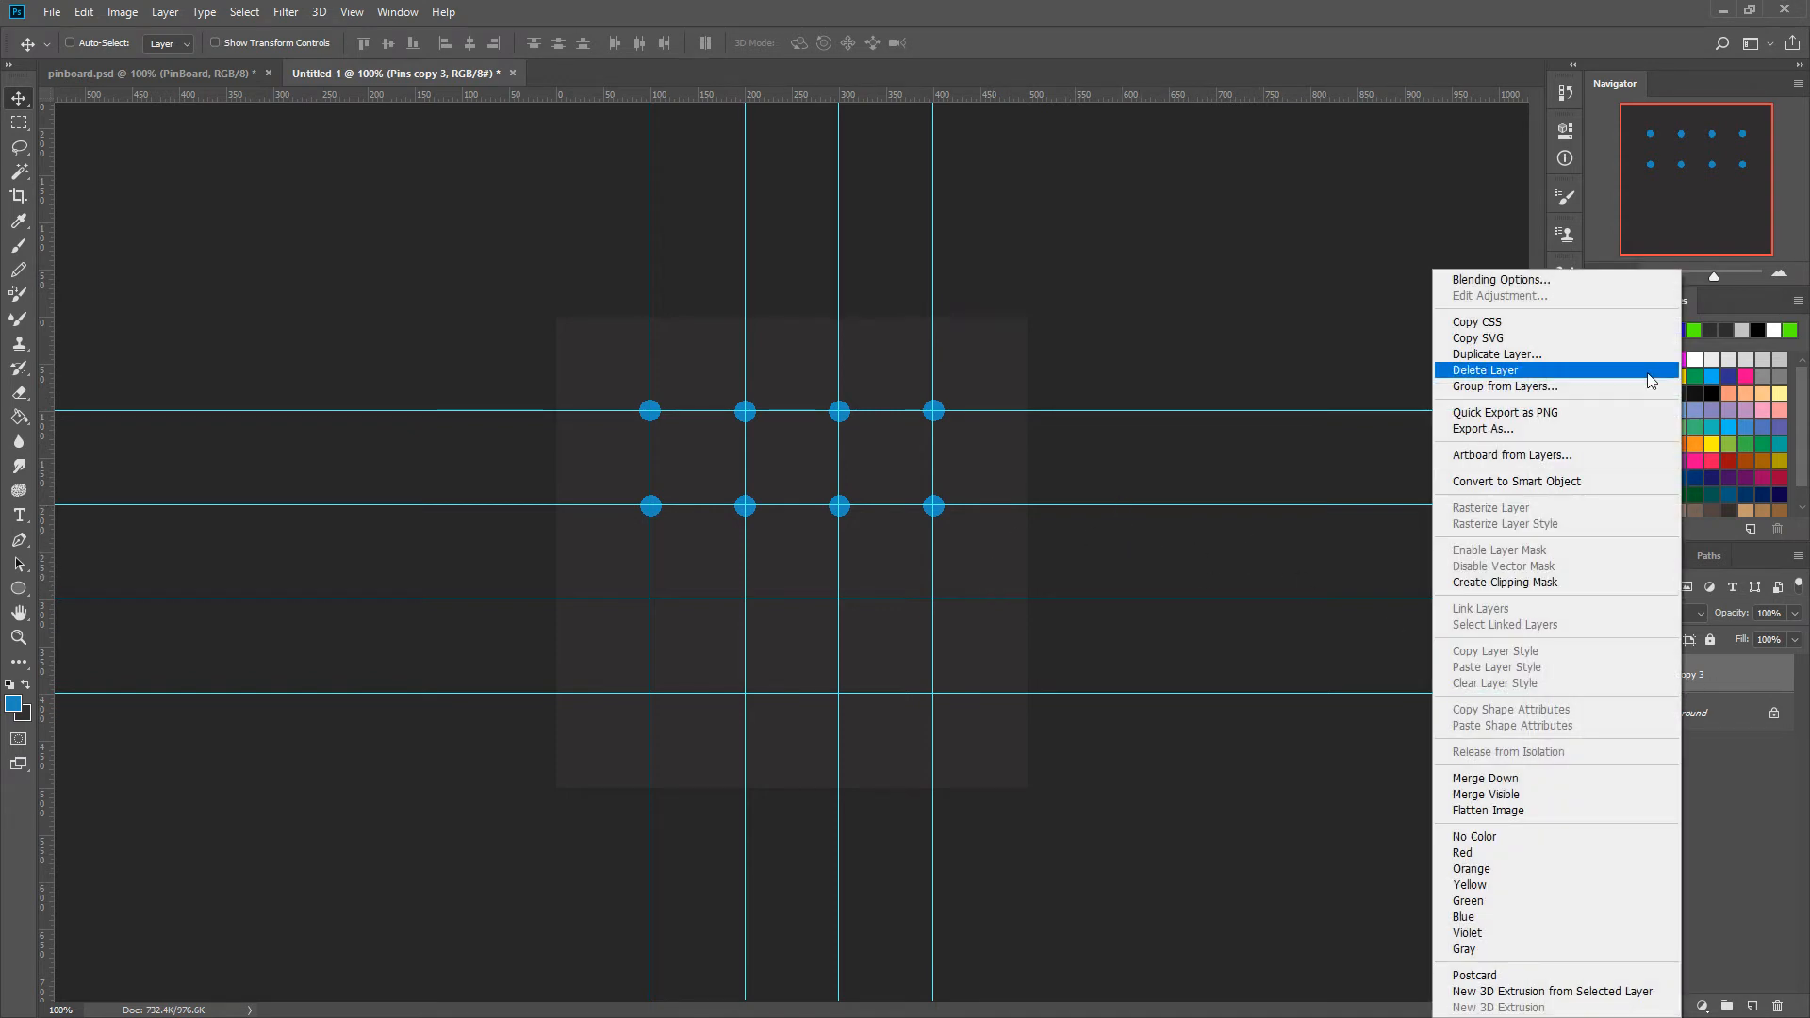
{"action": "left_click", "coordinate": [1061, 481]}
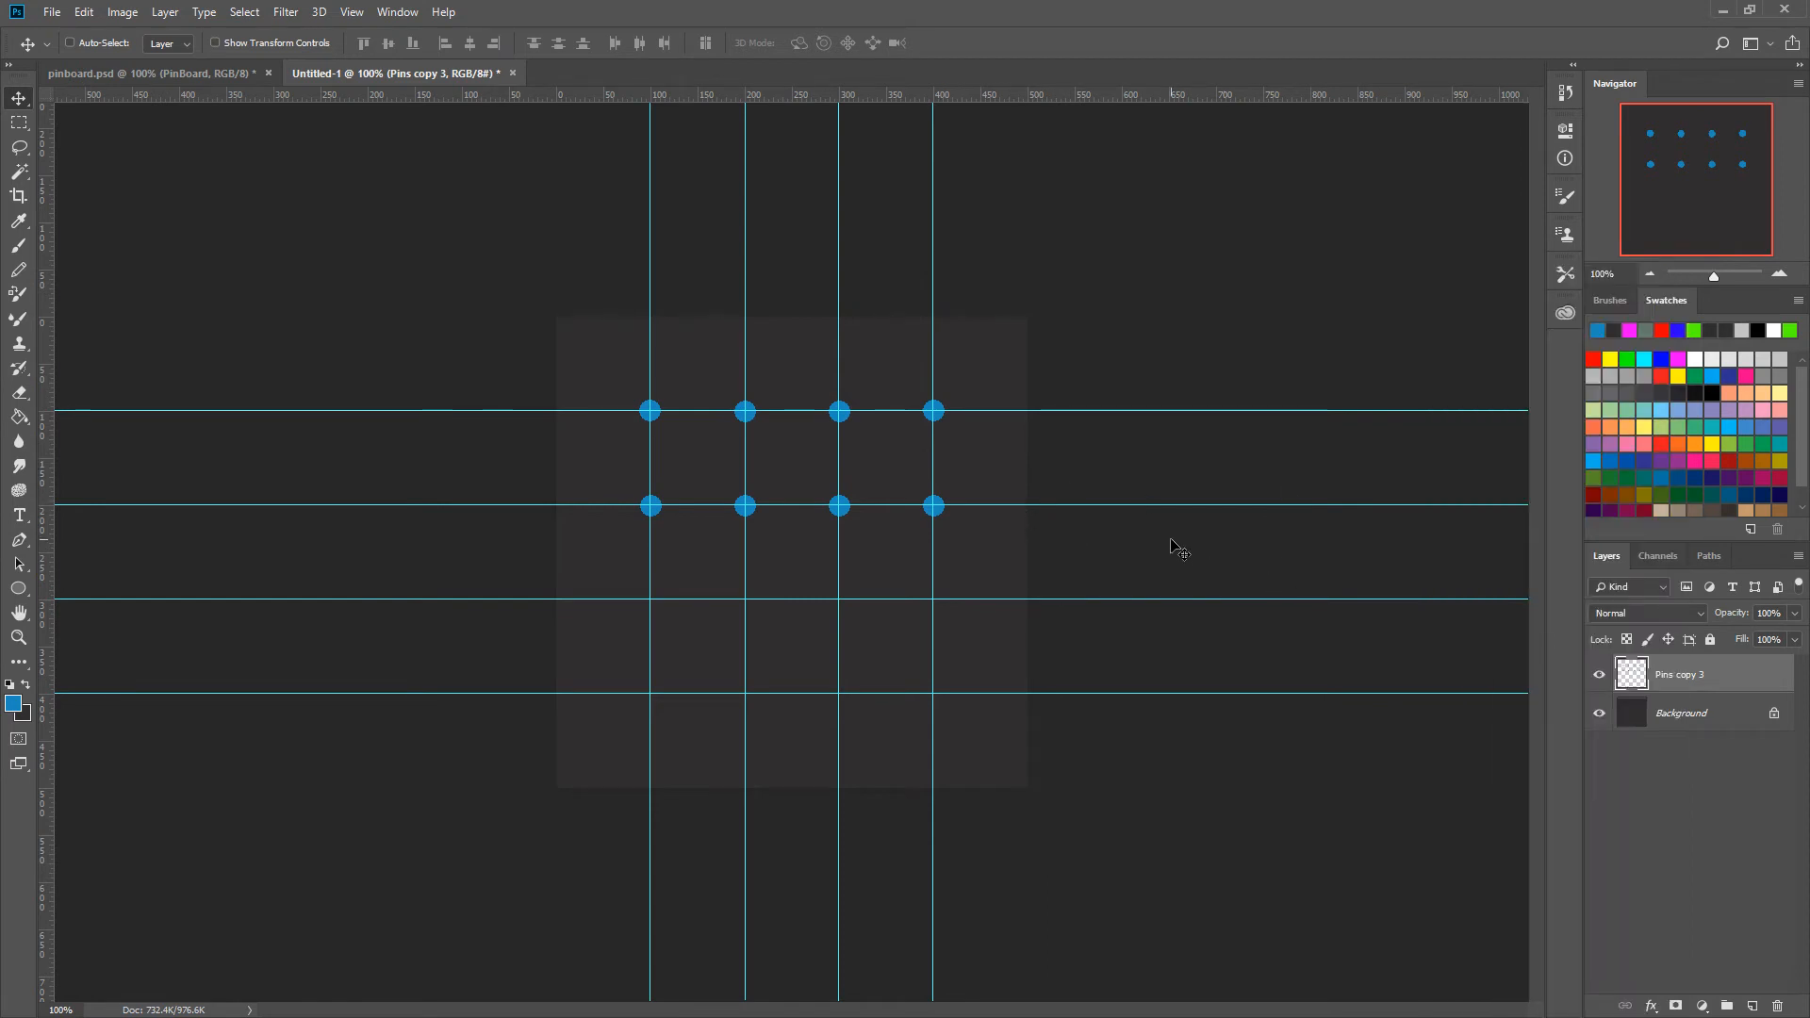
{"action": "key", "text": "ctrl+j"}
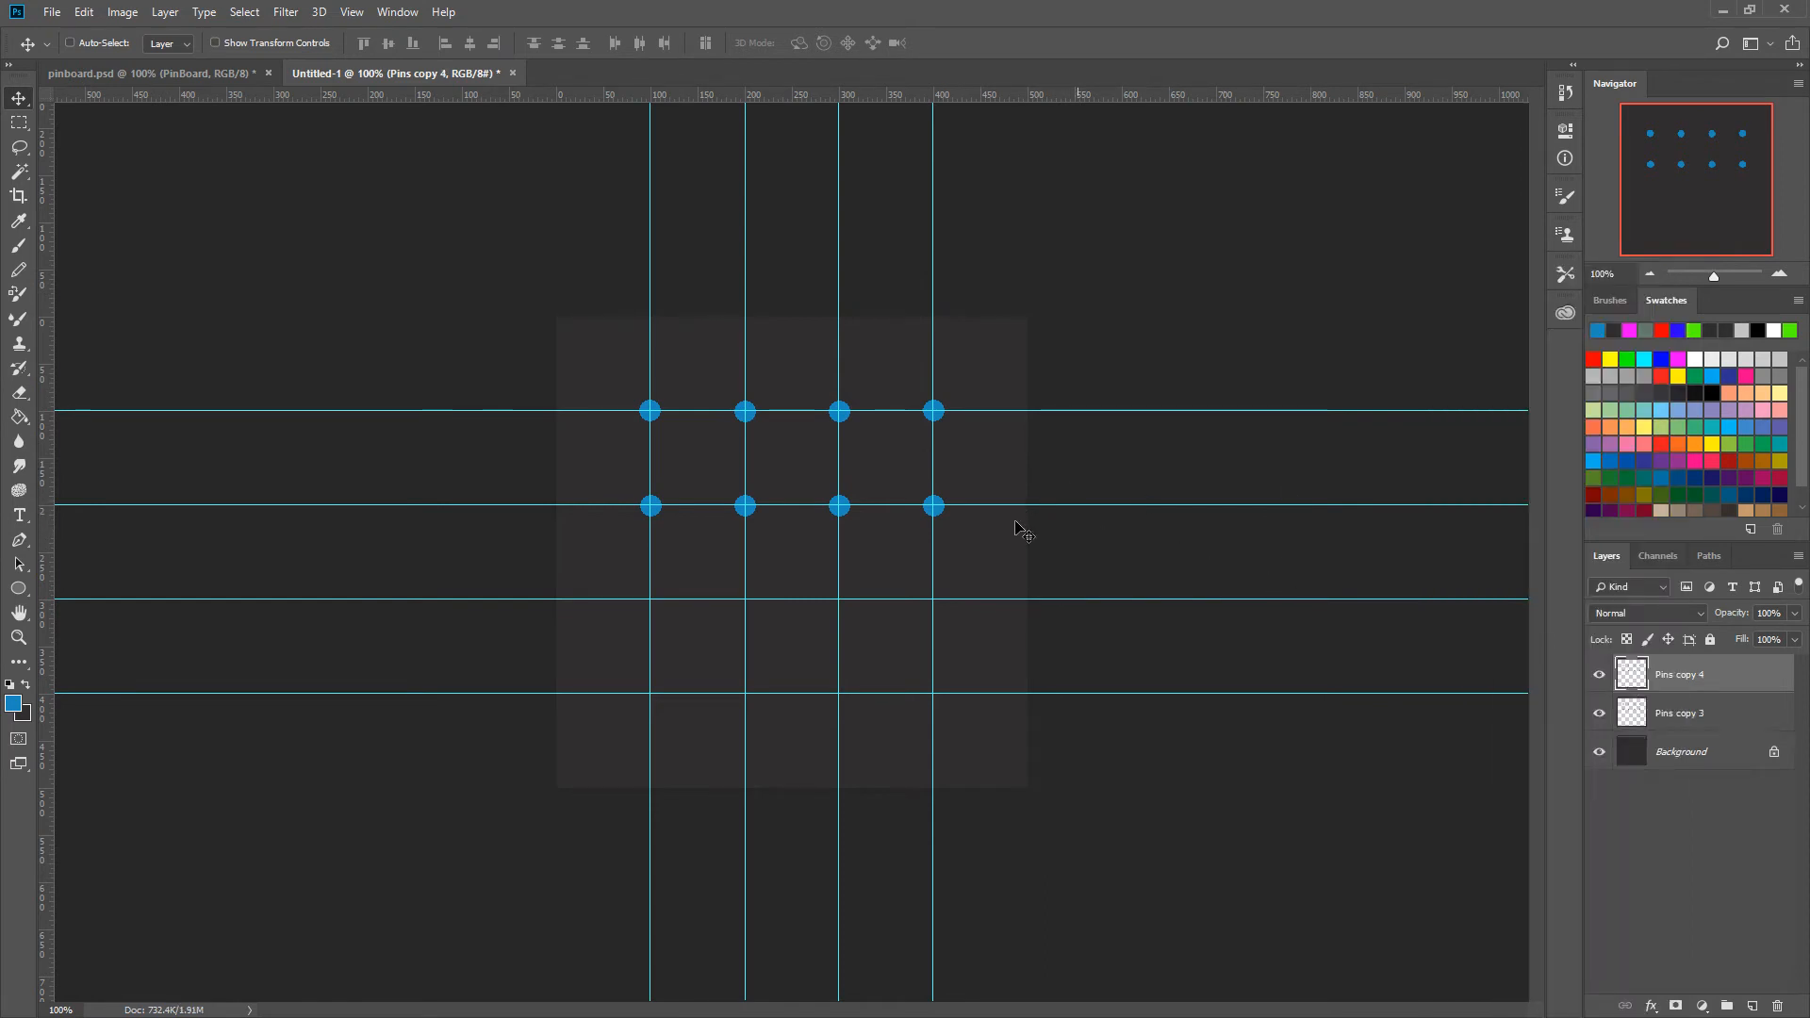
{"action": "left_click_drag", "start_coordinate": [816, 477], "coordinate": [809, 656]}
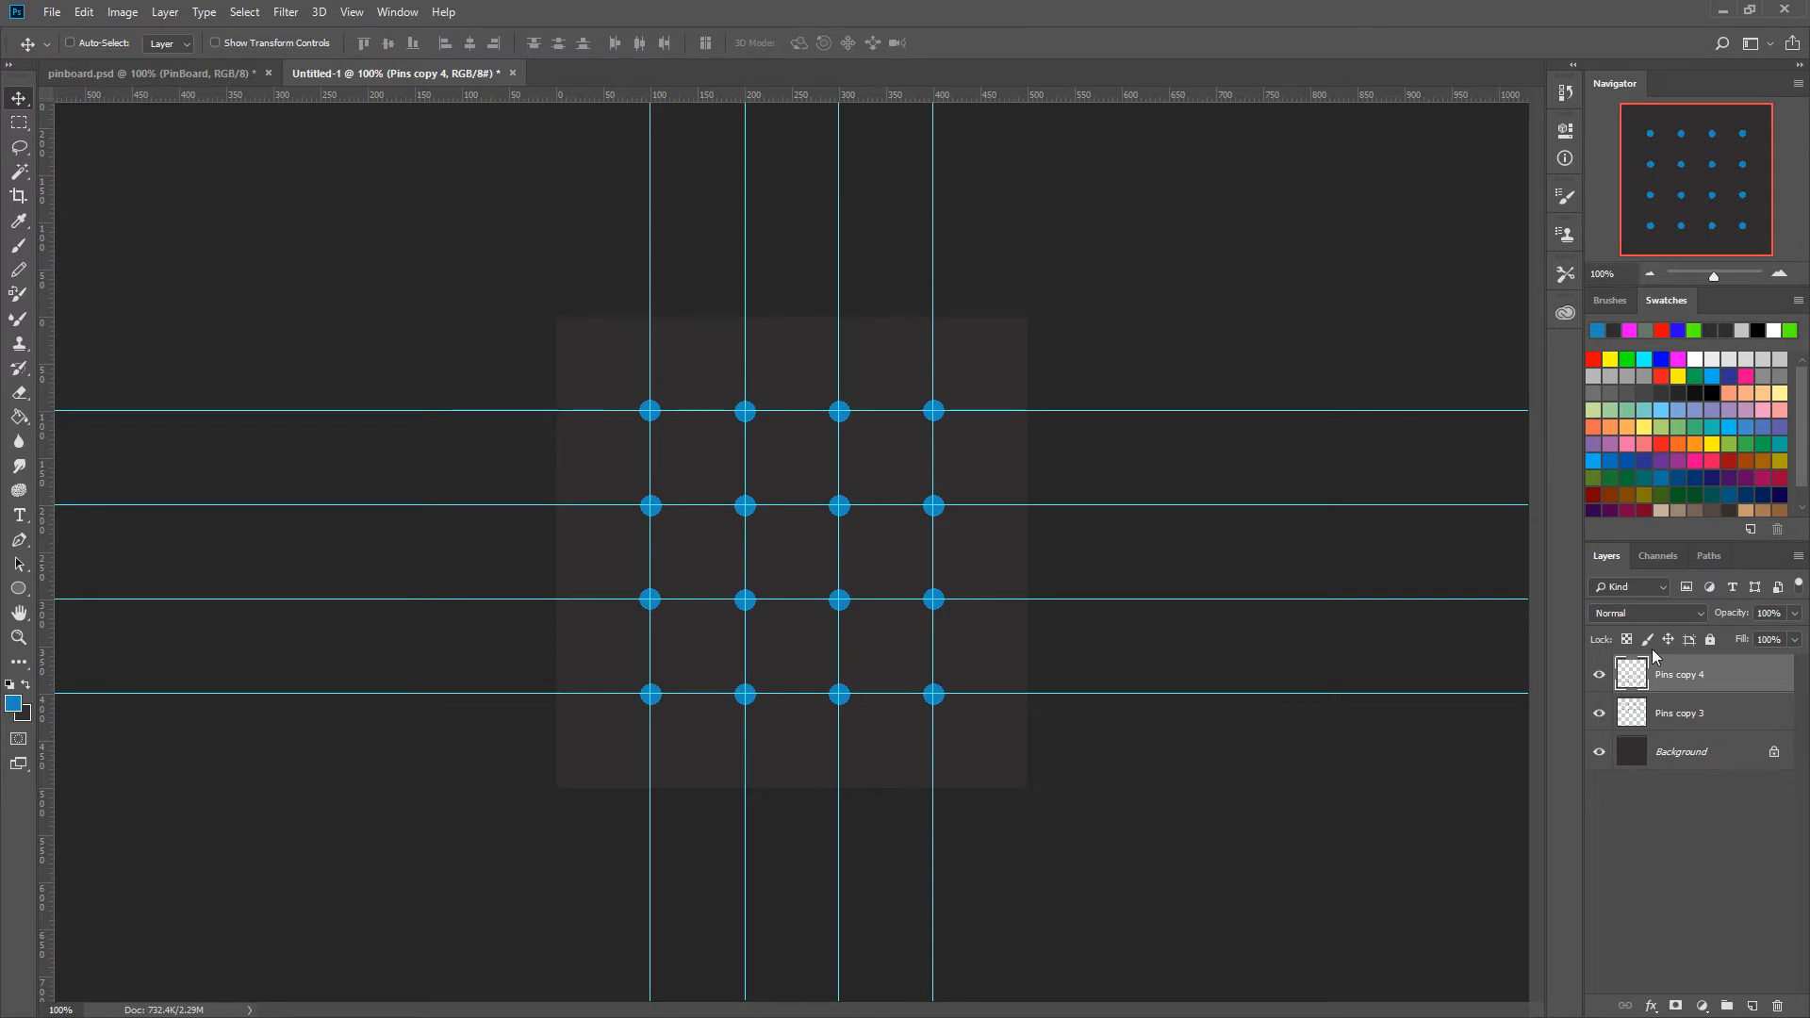
Merge the two pin layers, Pins copy 4 and Pins copy 3, into a single layer.
{"action": "left_click", "coordinate": [1724, 722], "text": "shift"}
{"action": "right_click", "coordinate": [1724, 716]}
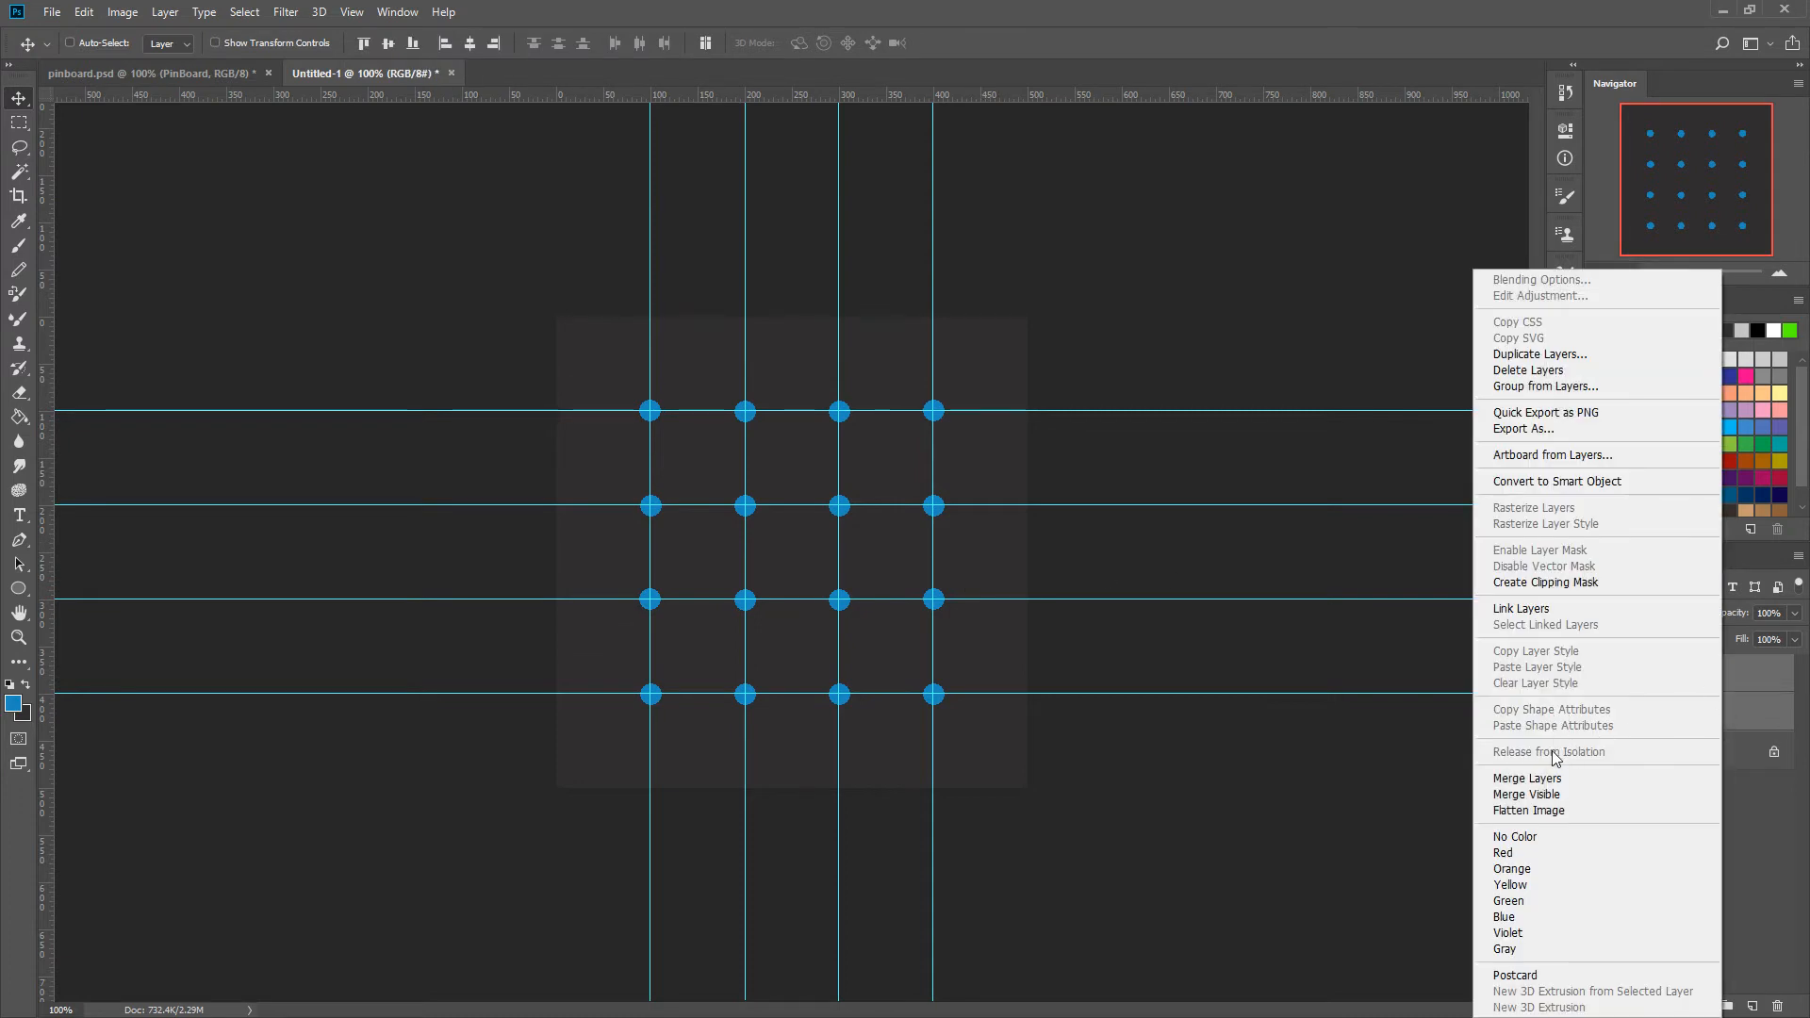
{"action": "left_click", "coordinate": [1546, 779]}
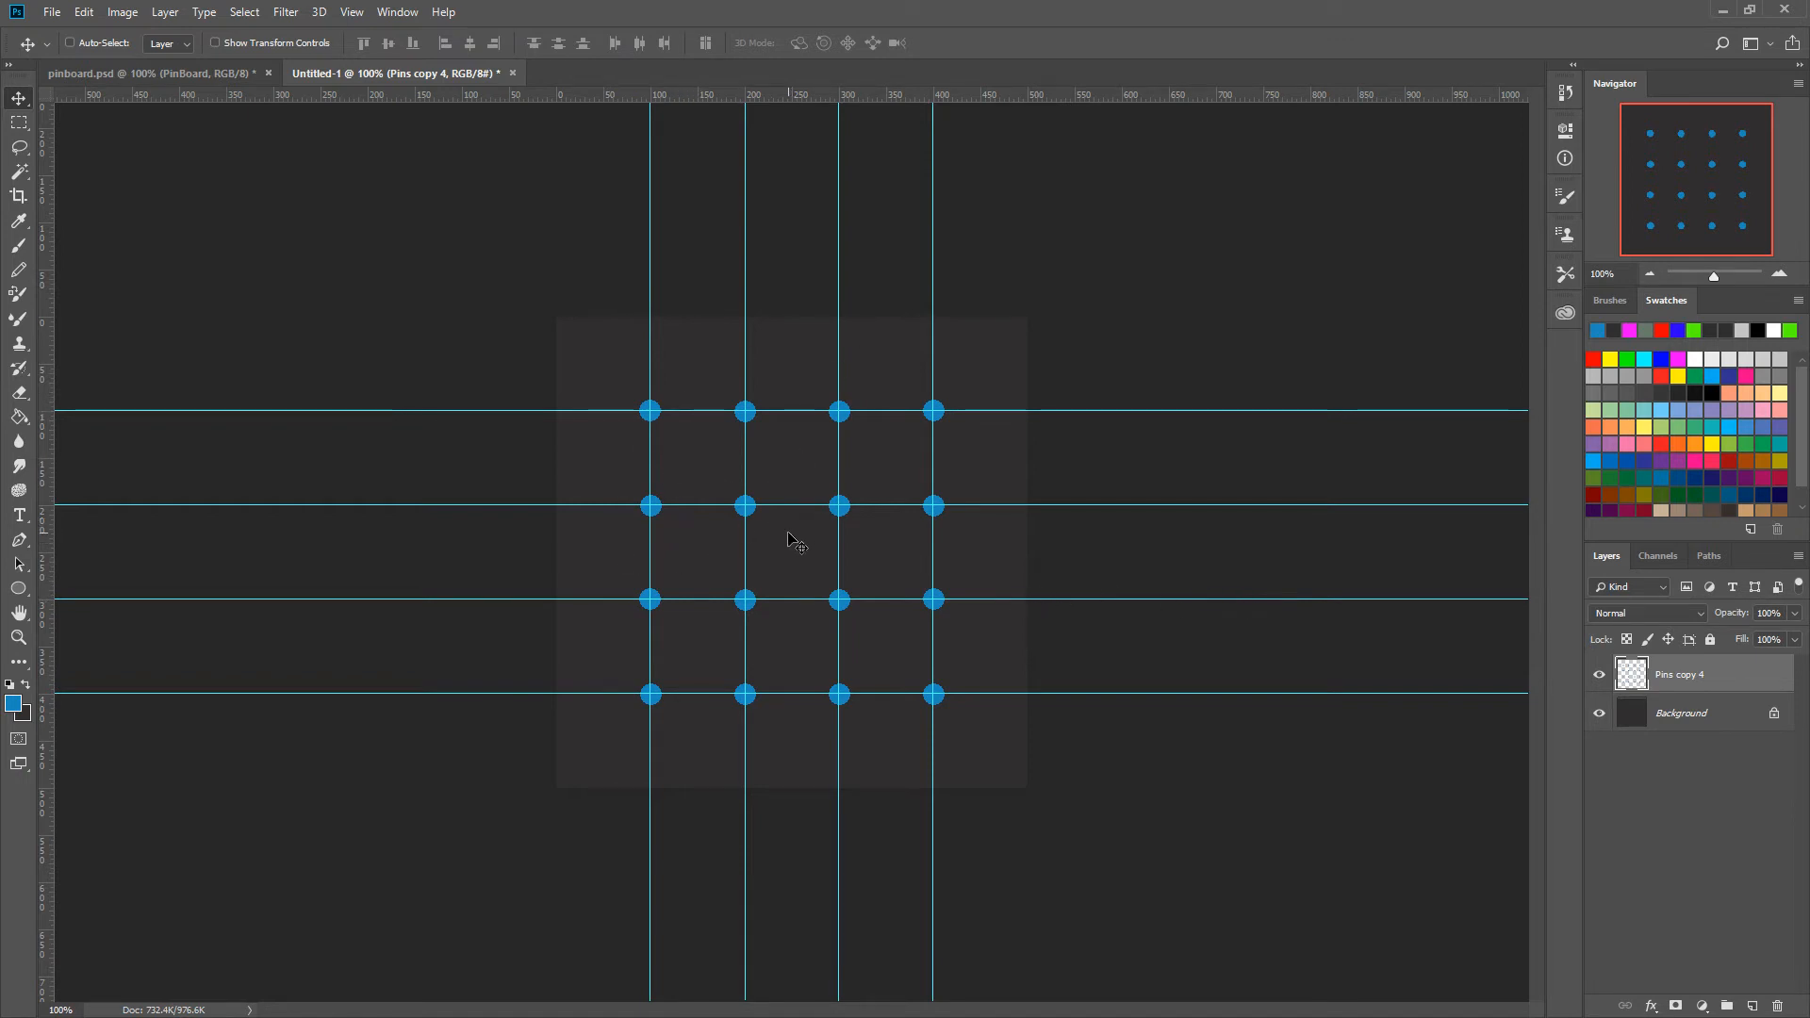
Hide the guides and set the document zoom to 150%.
{"action": "key", "text": "ctrl+semicolon"}
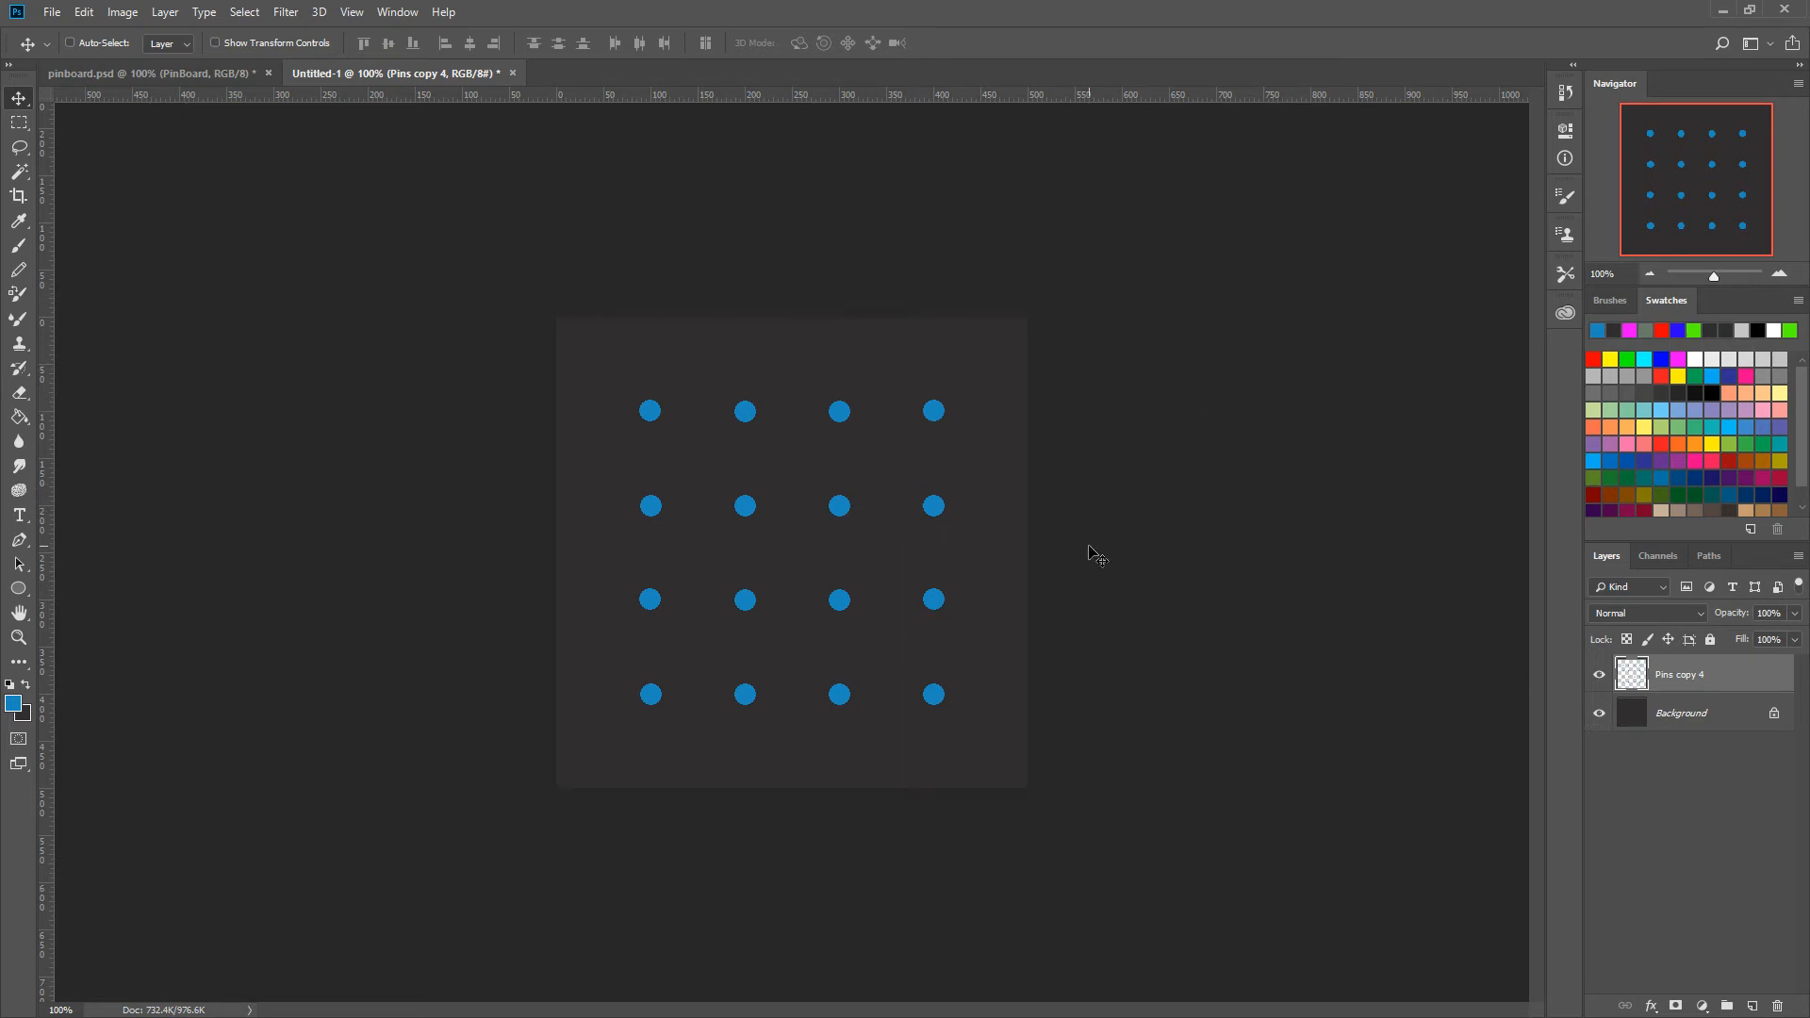
{"action": "left_click", "coordinate": [1595, 274]}
{"action": "type", "text": "150"}
{"action": "key", "text": "Return"}
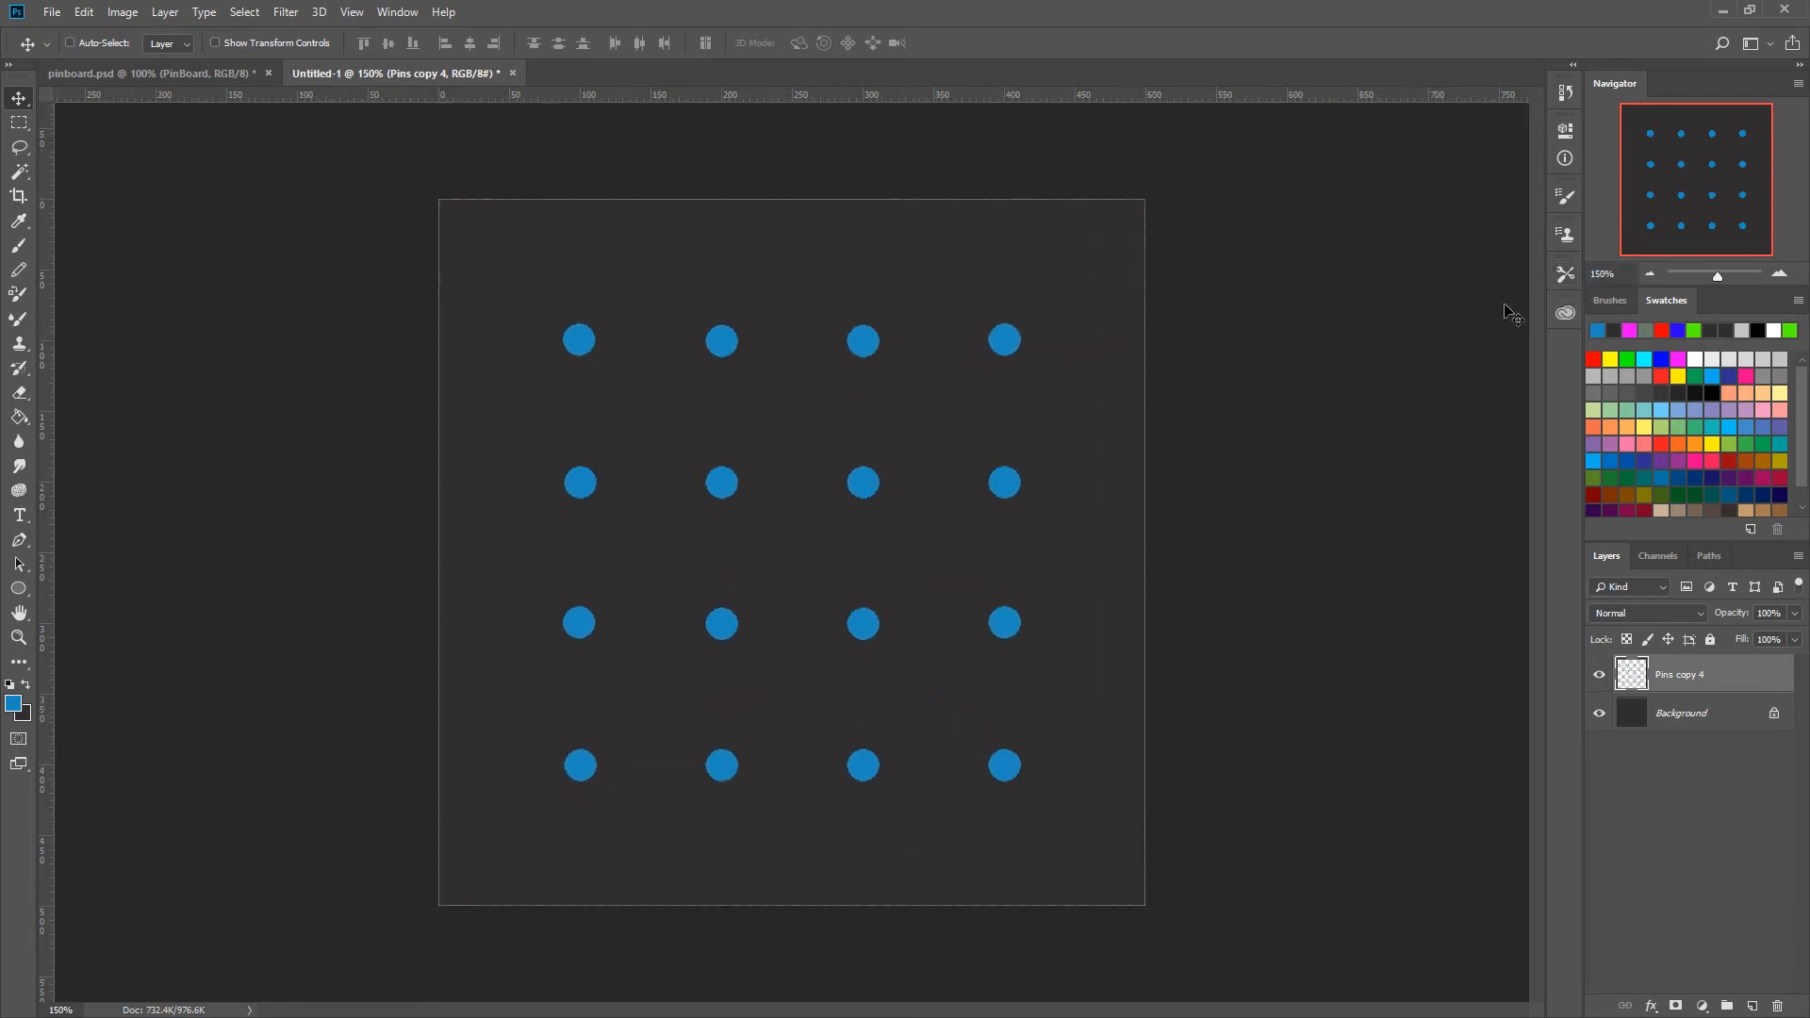
Add a new layer above the pins layer and set the foreground colour to red #ff0000.
{"action": "left_click", "coordinate": [1679, 713]}
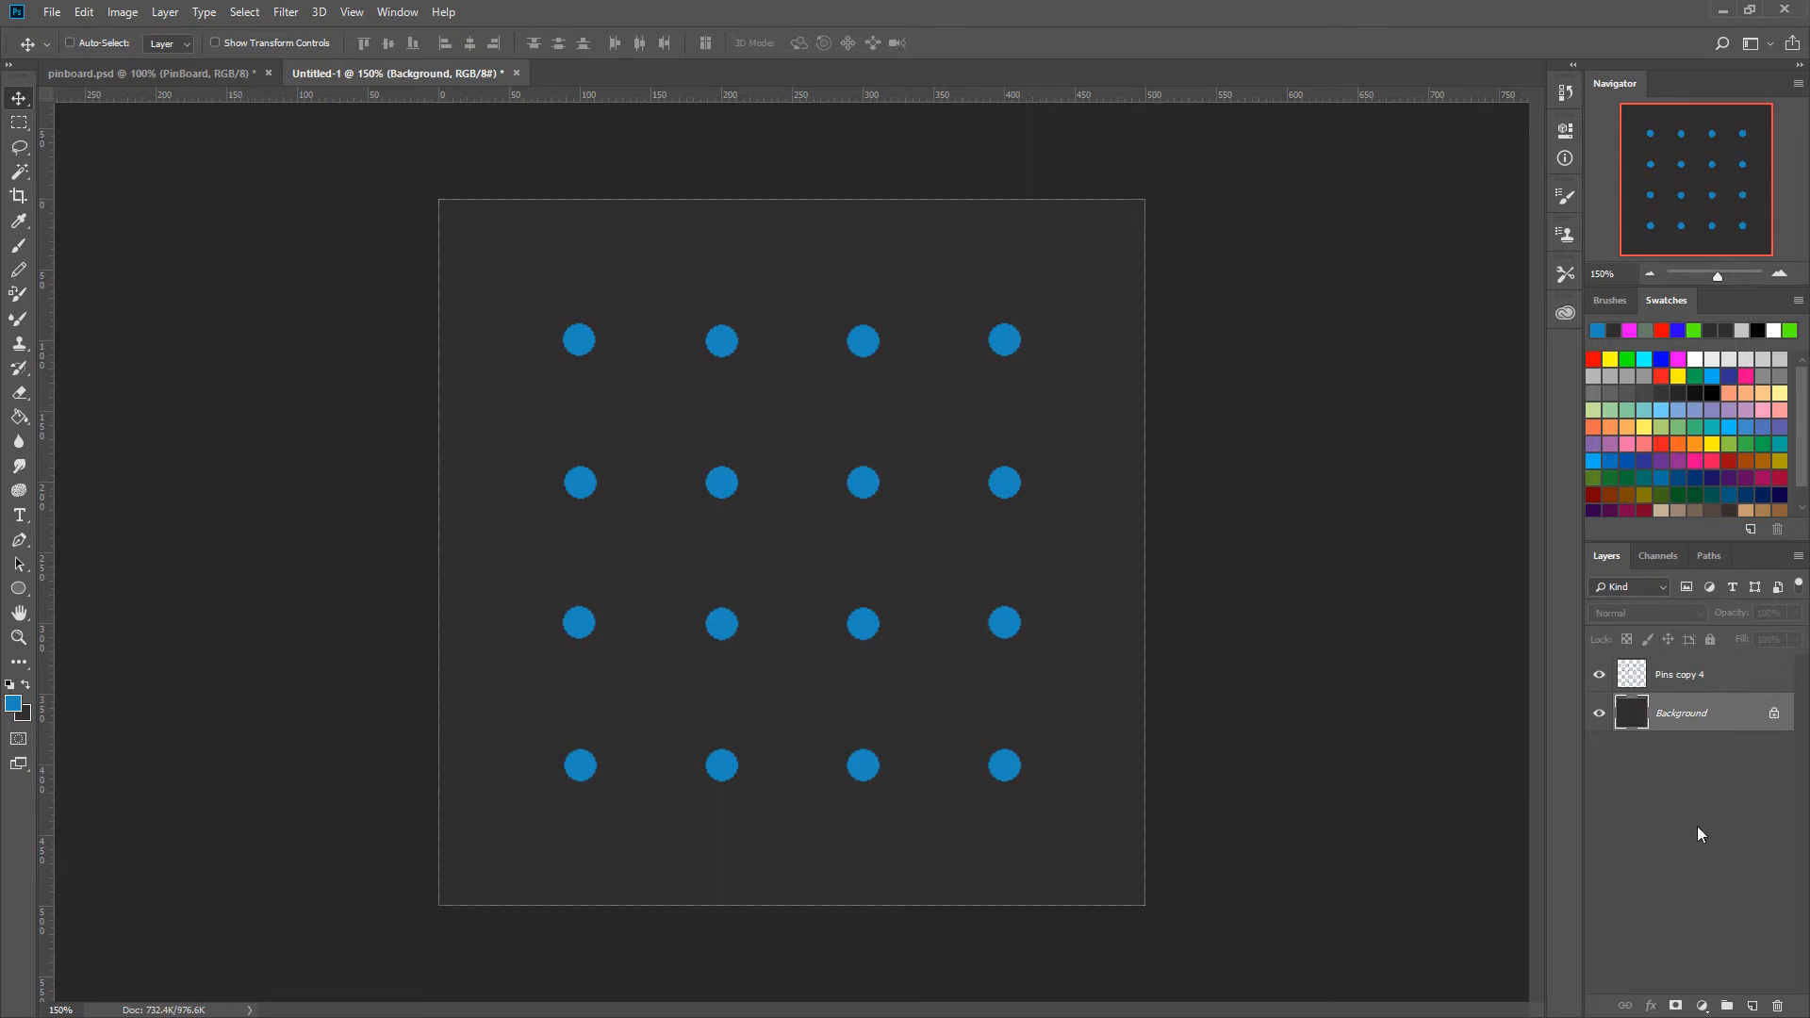
{"action": "left_click", "coordinate": [1696, 683]}
{"action": "left_click", "coordinate": [1752, 1006]}
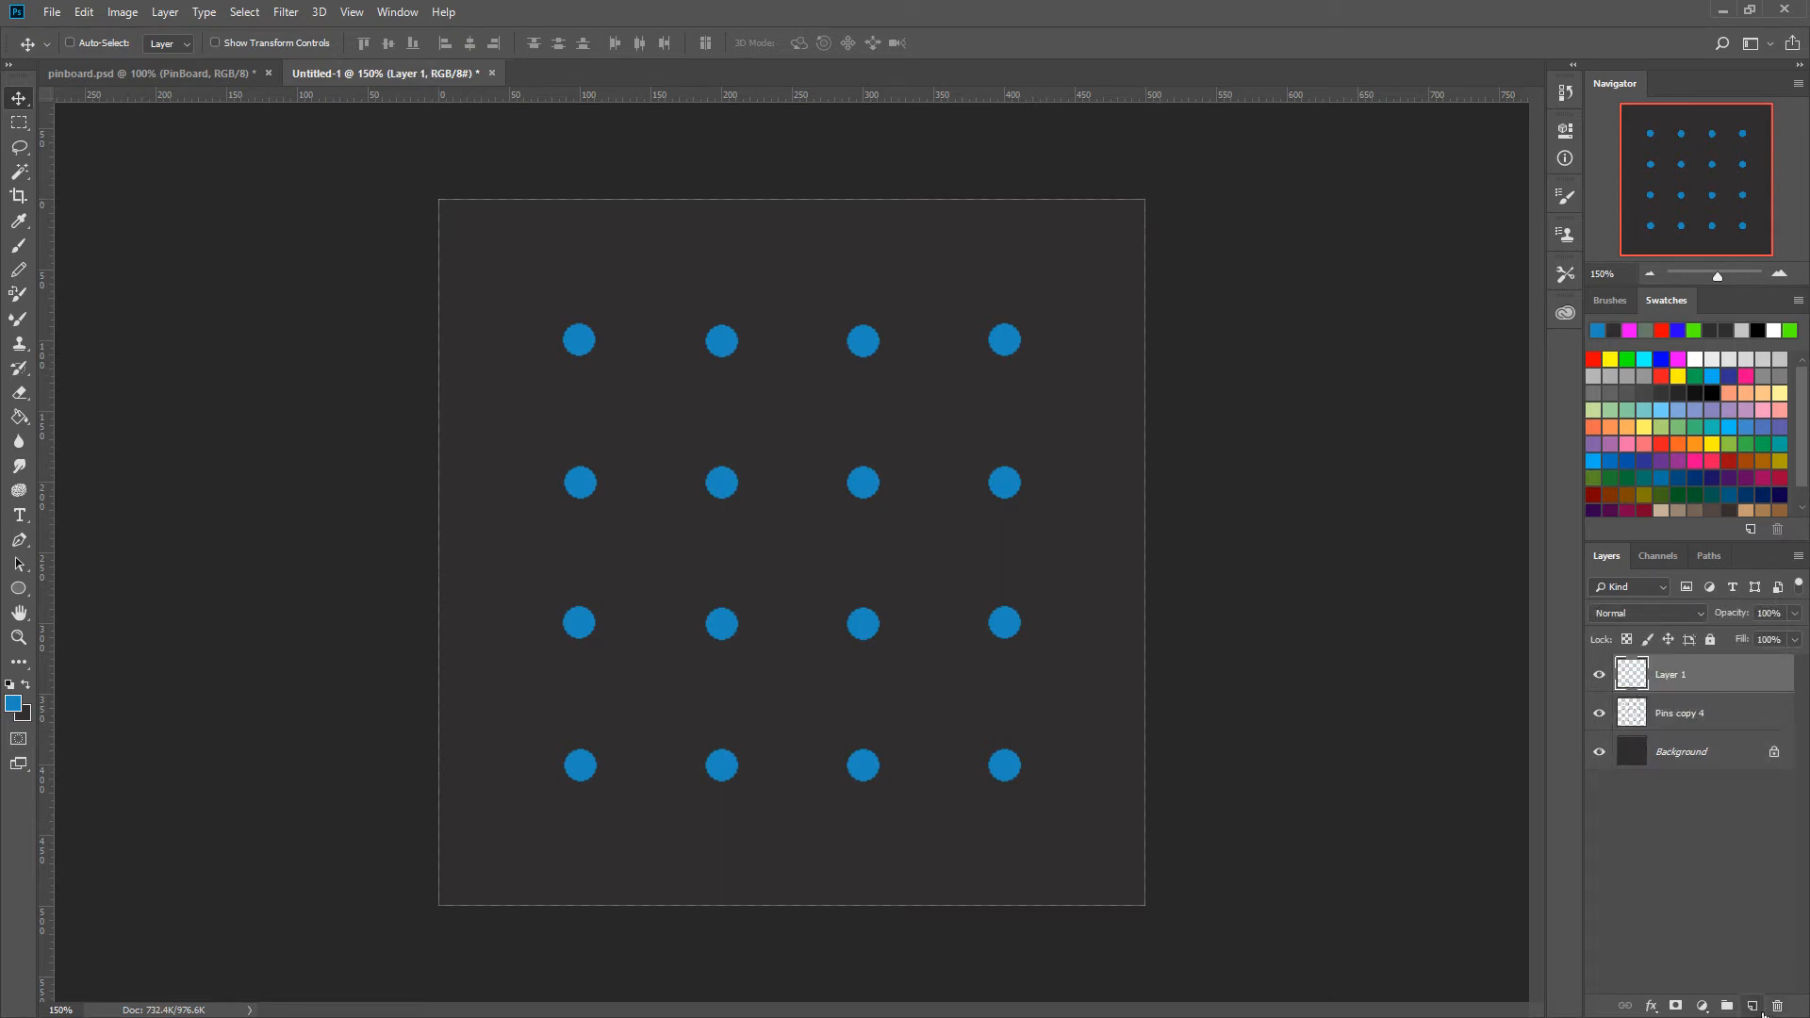
{"action": "left_click", "coordinate": [13, 707]}
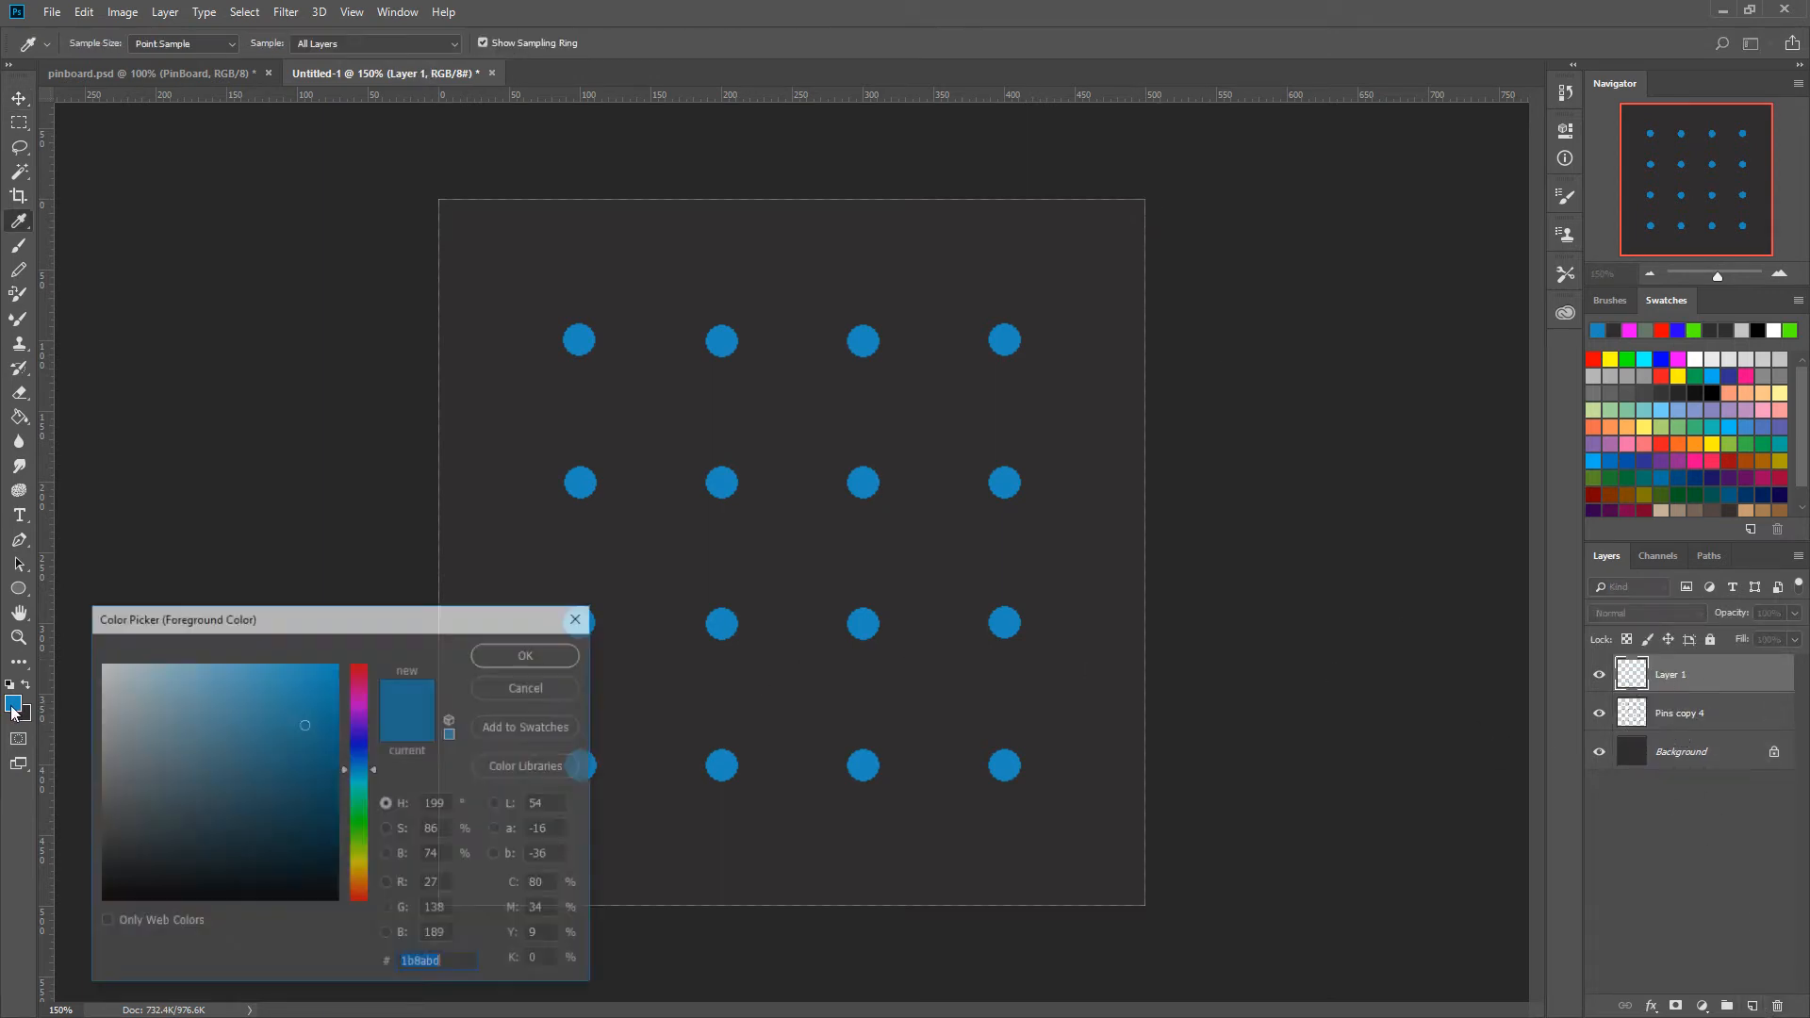
{"action": "type", "text": "ff0000"}
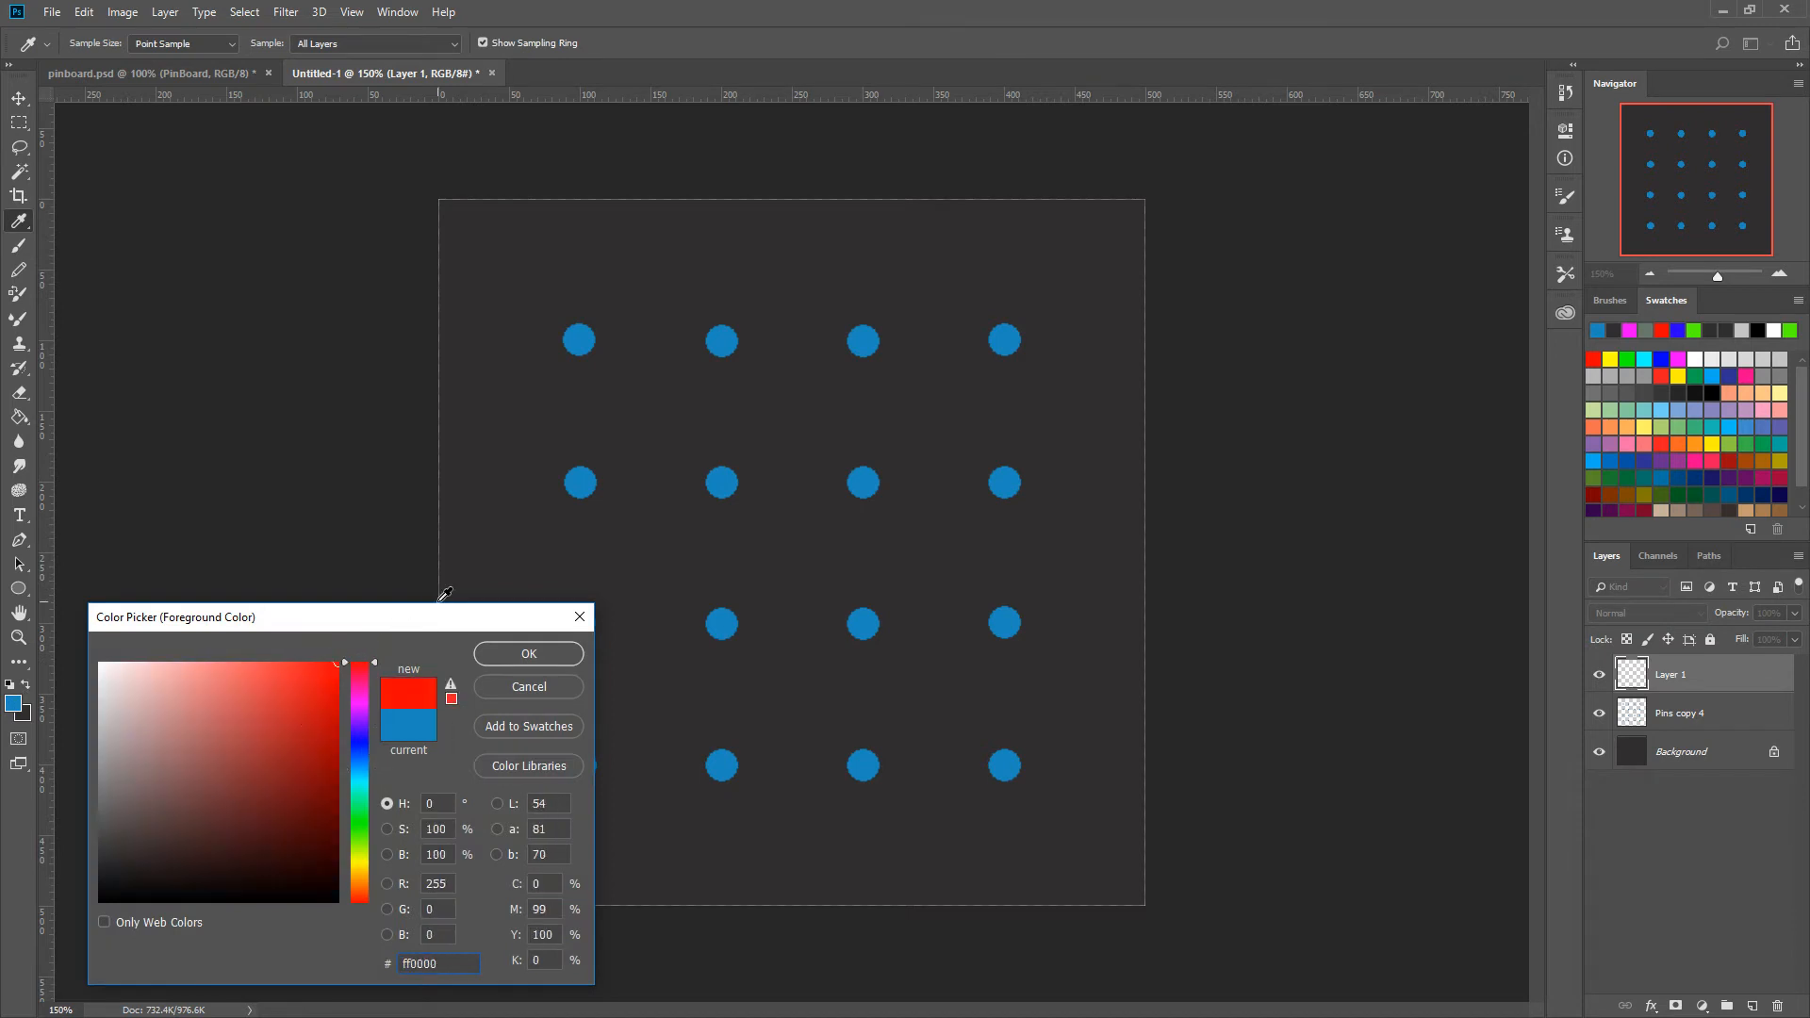
{"action": "left_click", "coordinate": [545, 656]}
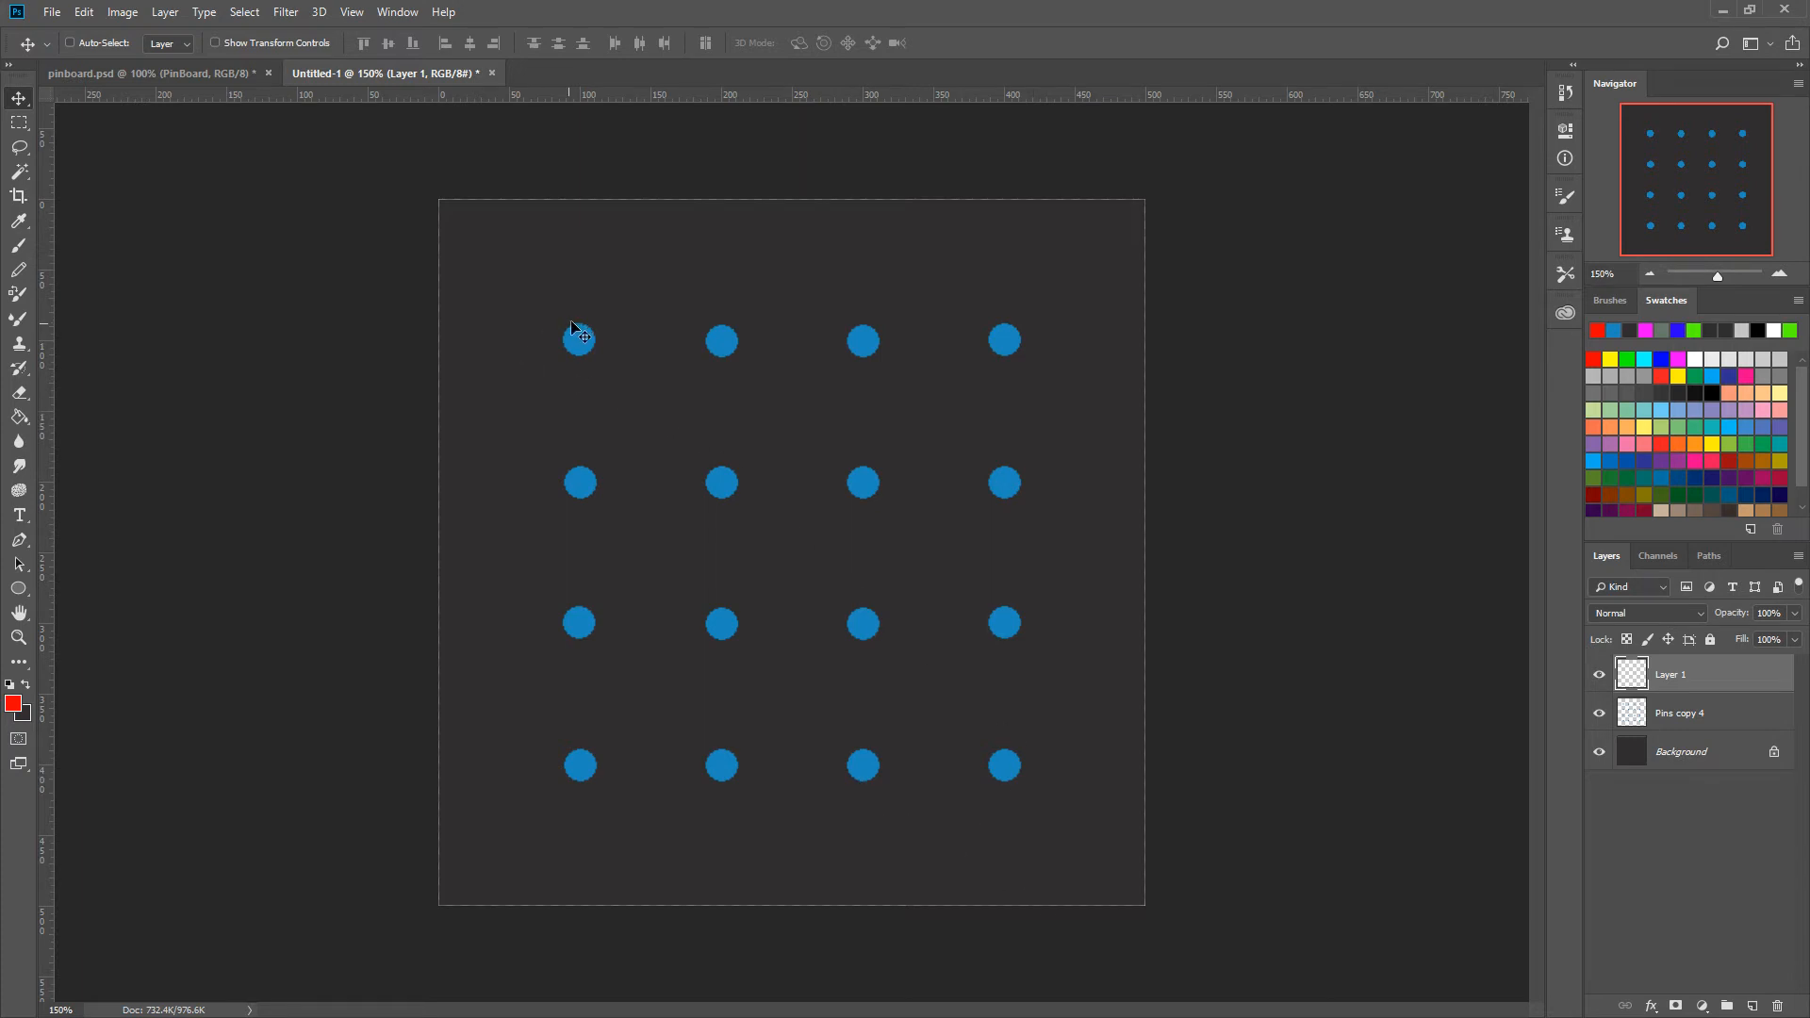
Examine the finished map layout in pinboard.psd and return to the untitled document.
{"action": "left_click", "coordinate": [173, 73]}
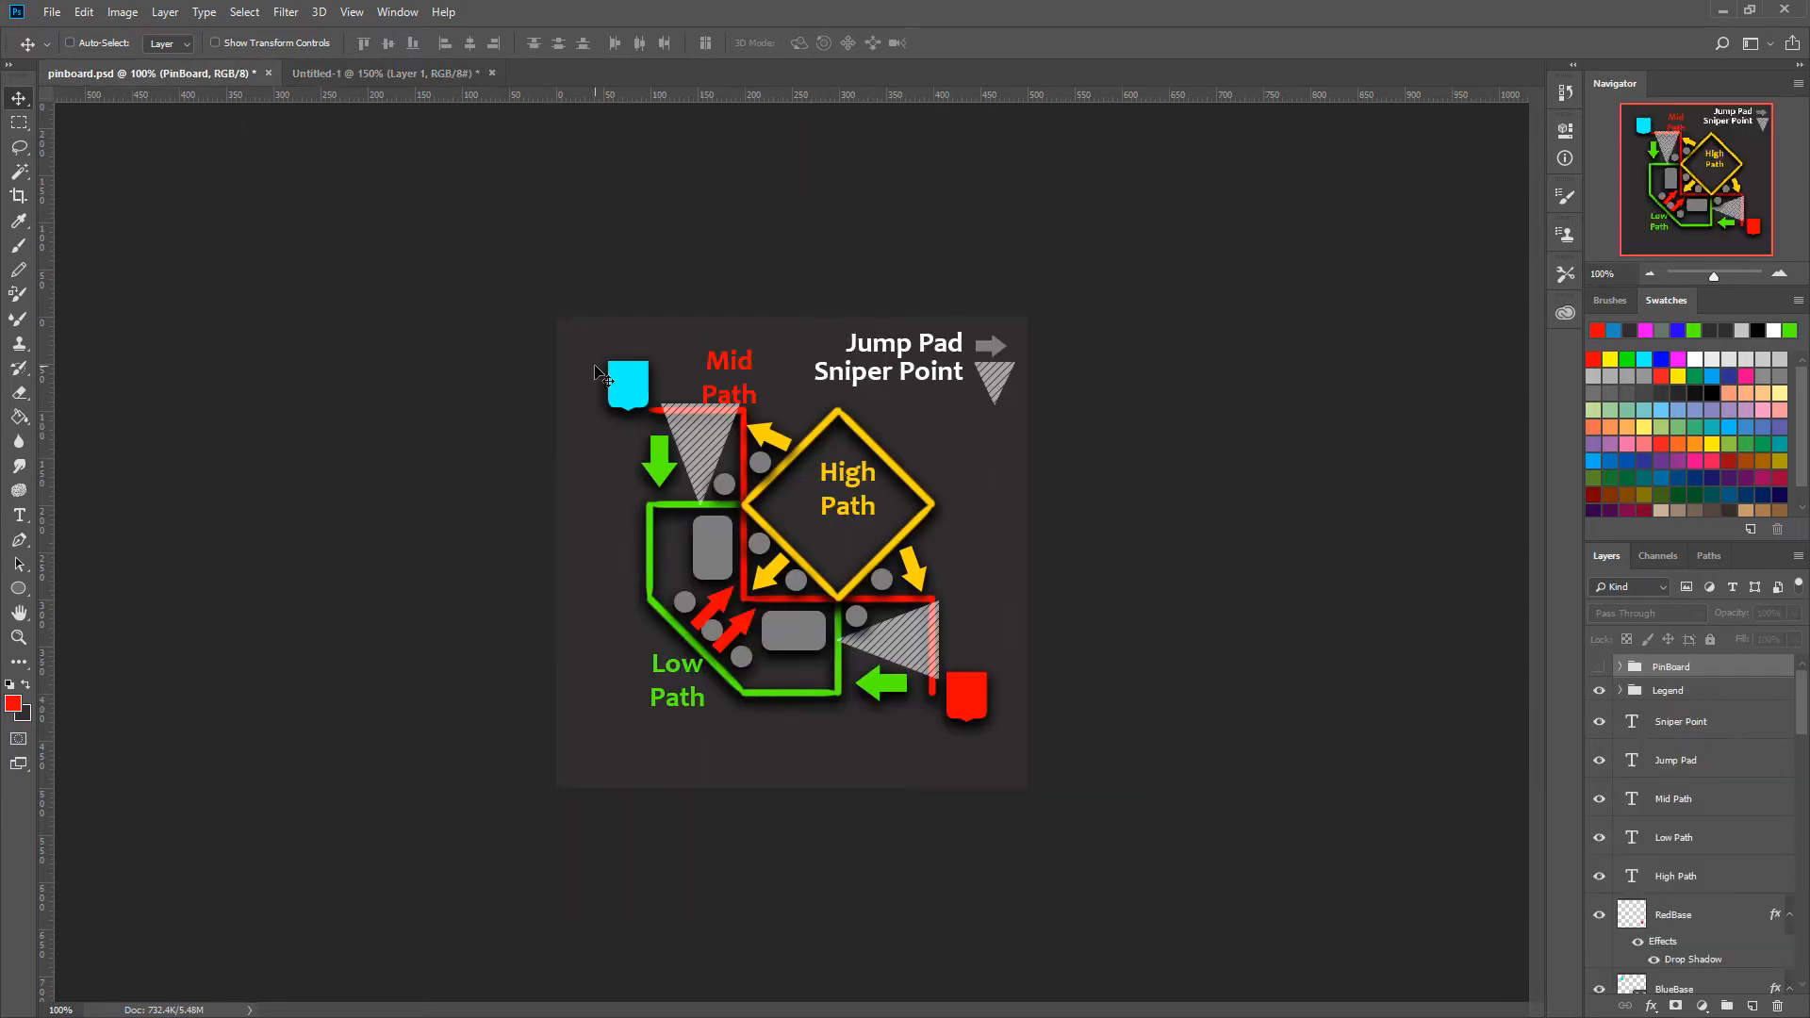
{"action": "left_click", "coordinate": [360, 72]}
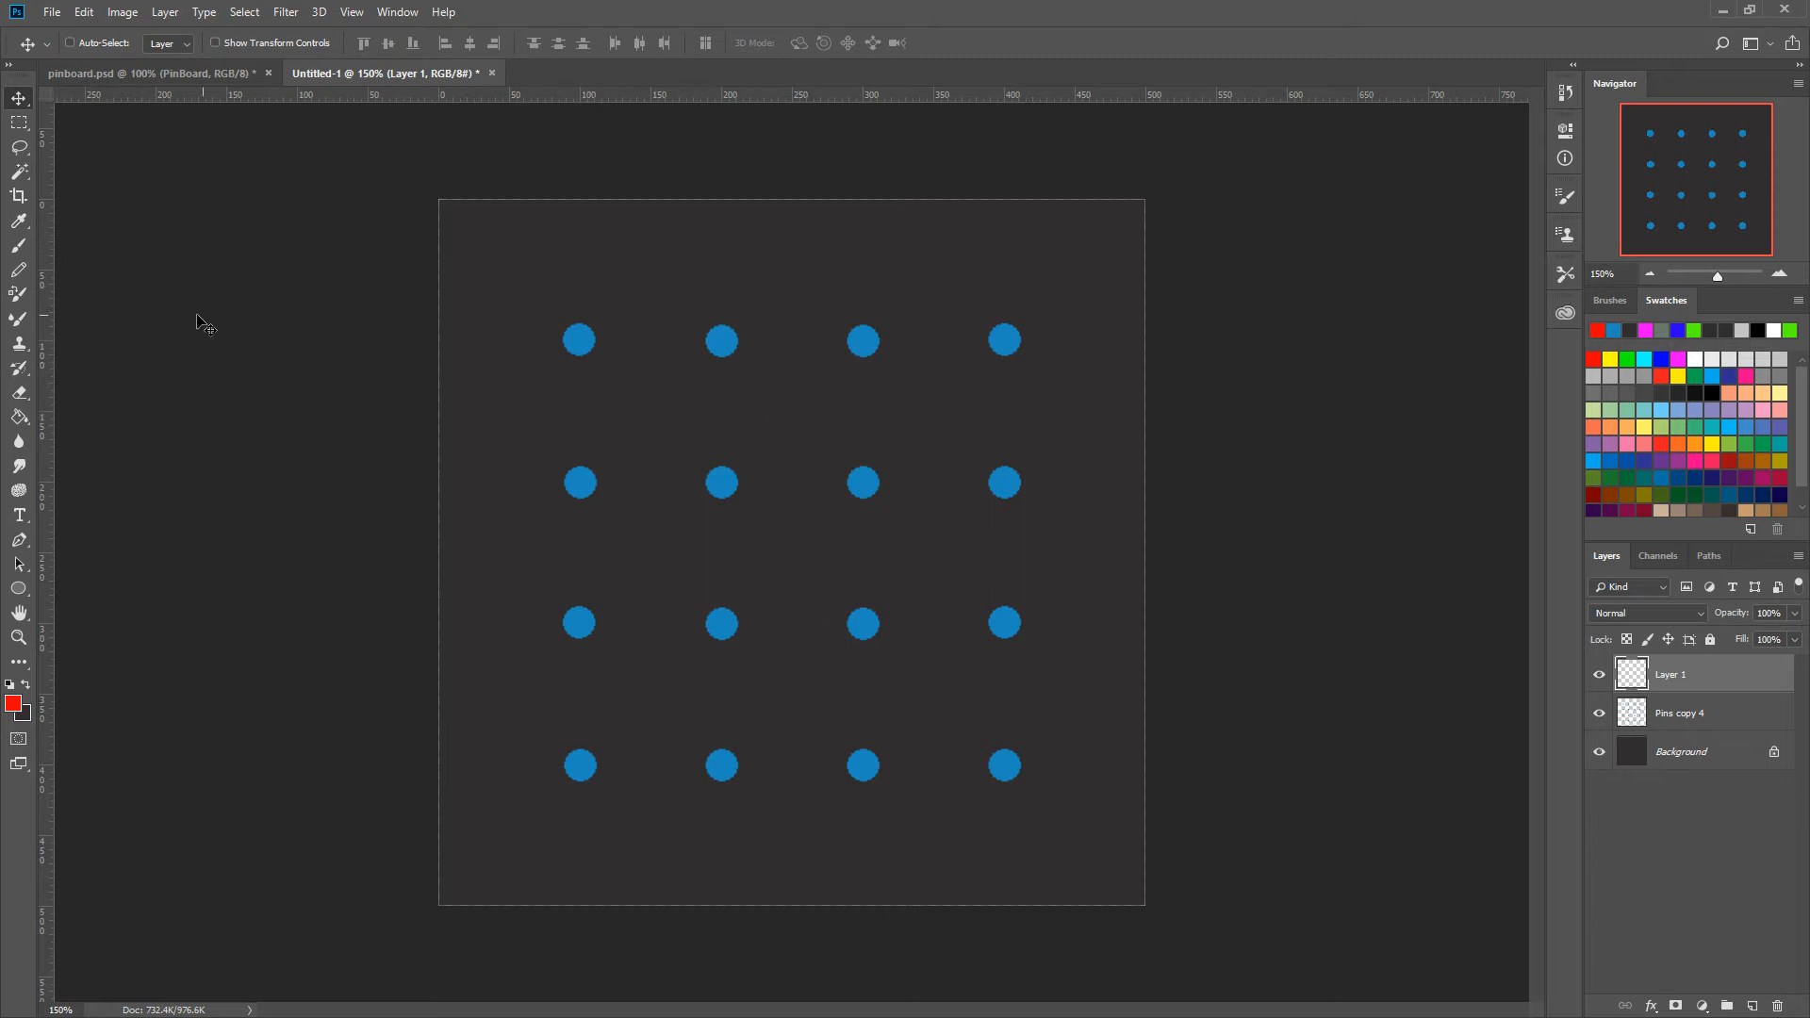
Scribble over the first pin with the red Brush on the new layer, and undo the stroke.
{"action": "left_click", "coordinate": [19, 247]}
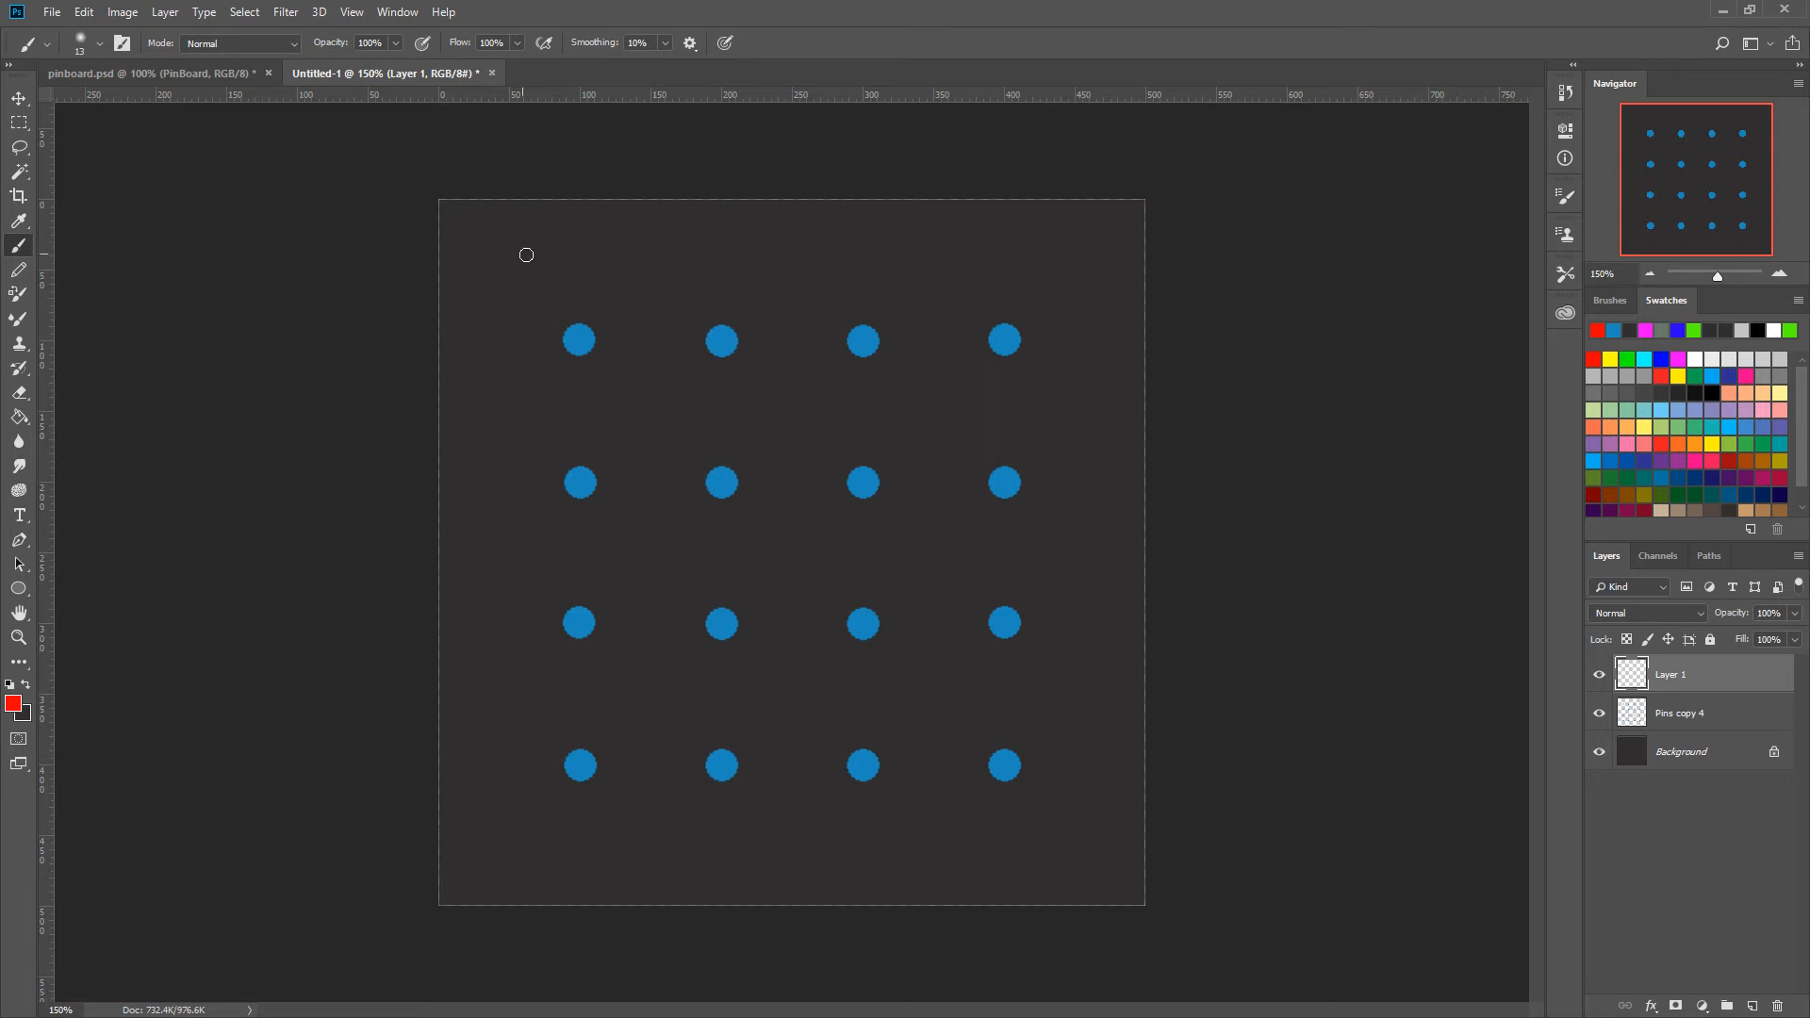
{"action": "mouse_move", "coordinate": [526, 255]}
{"action": "left_mouse_down"}
{"action": "mouse_move", "coordinate": [760, 288]}
{"action": "mouse_move", "coordinate": [646, 363]}
{"action": "left_mouse_up"}
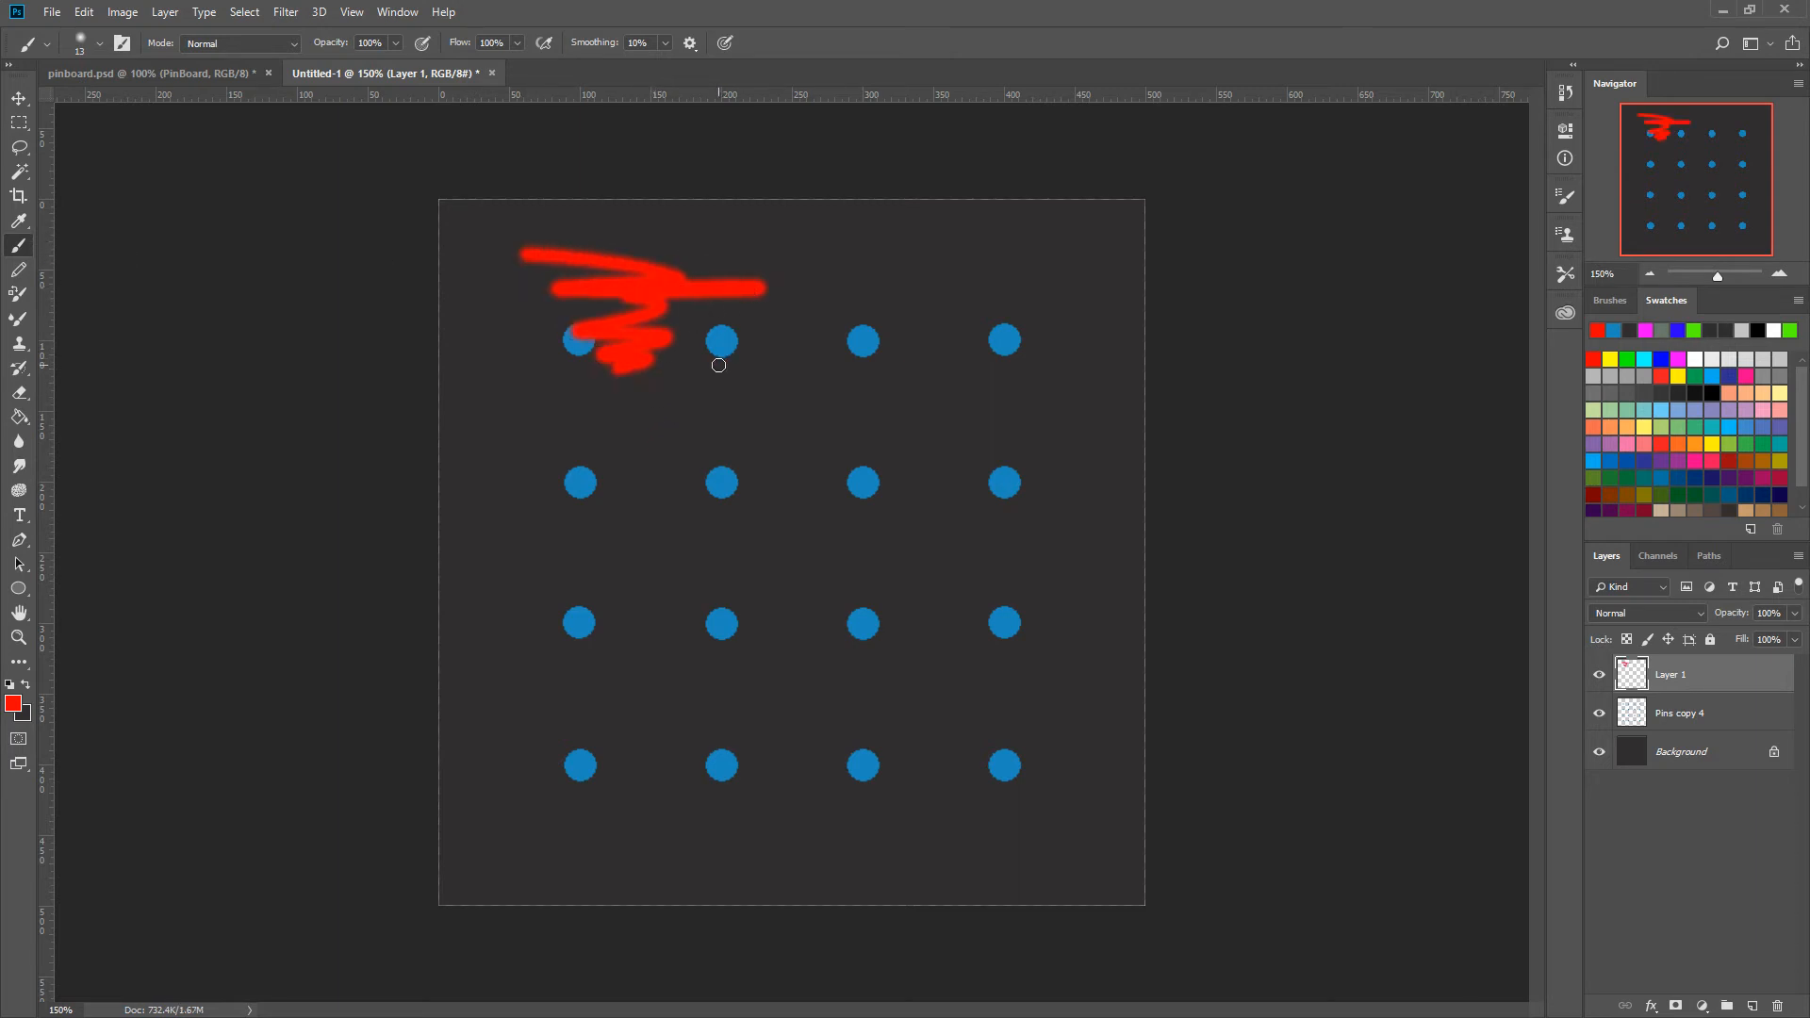
{"action": "key", "text": "ctrl+z"}
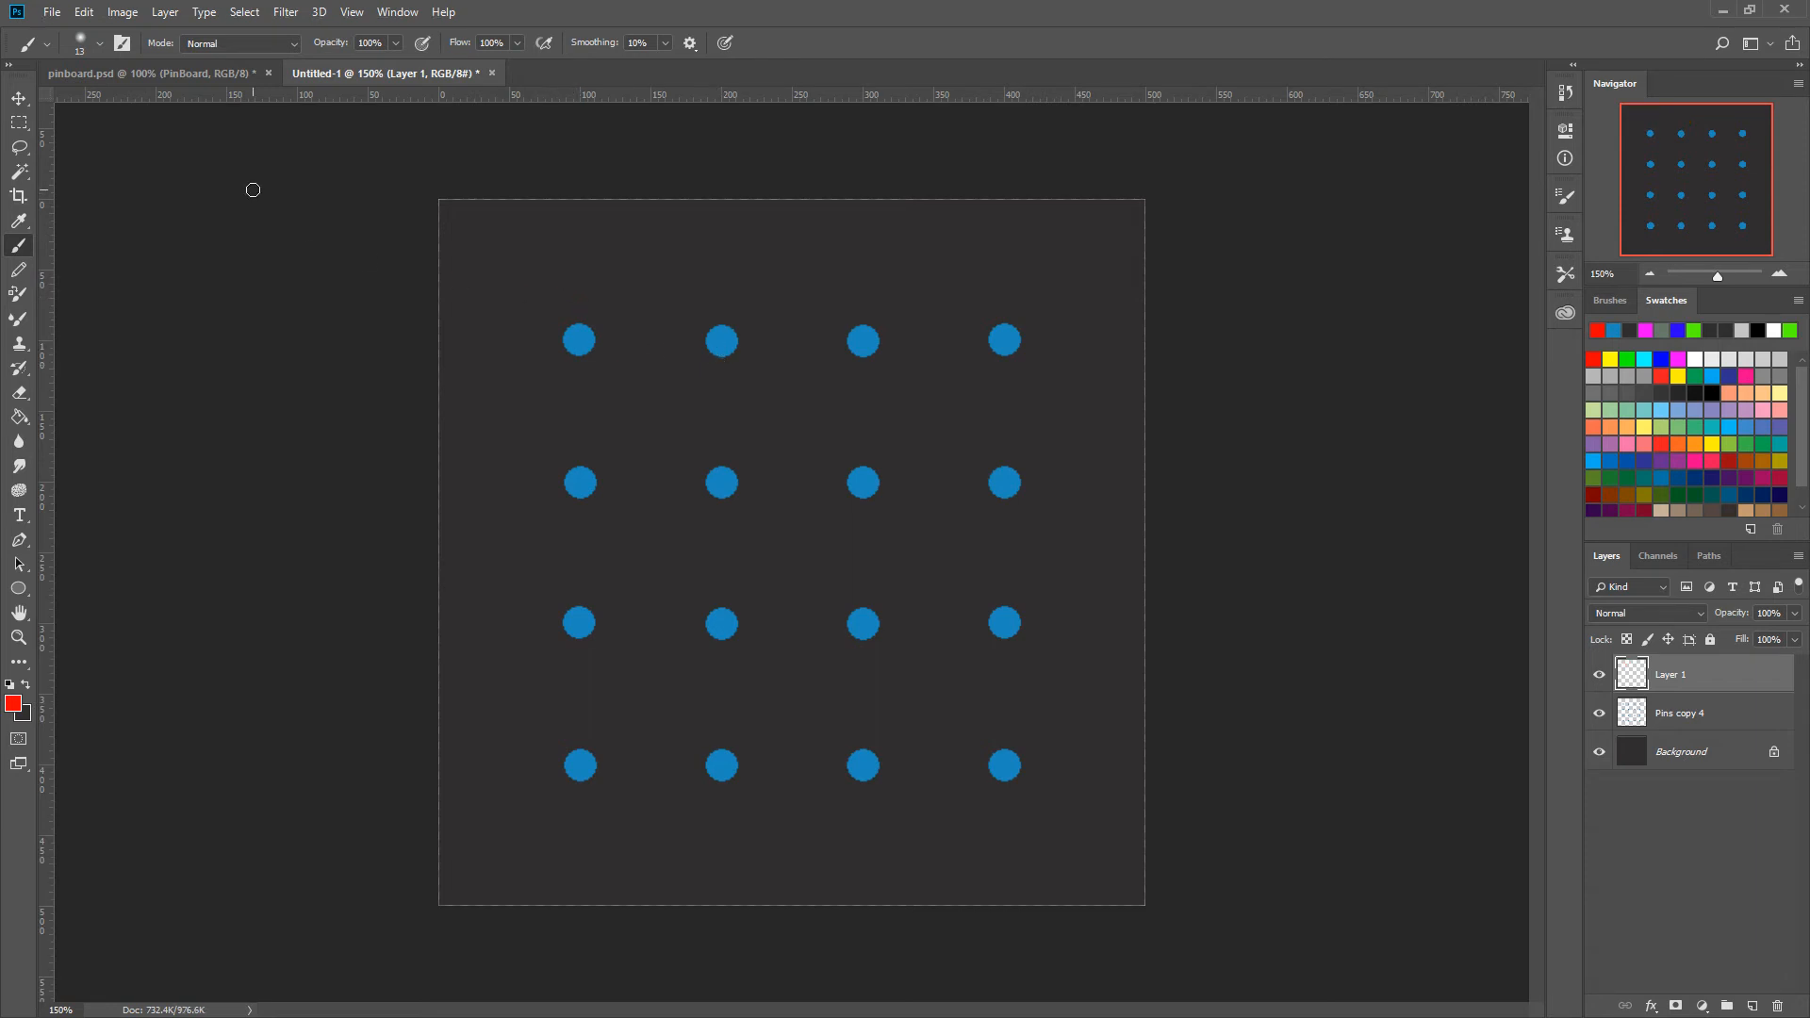
Set the brush size to 10 px, test it with a red stroke above the pins, and undo the stroke.
{"action": "left_click", "coordinate": [100, 46]}
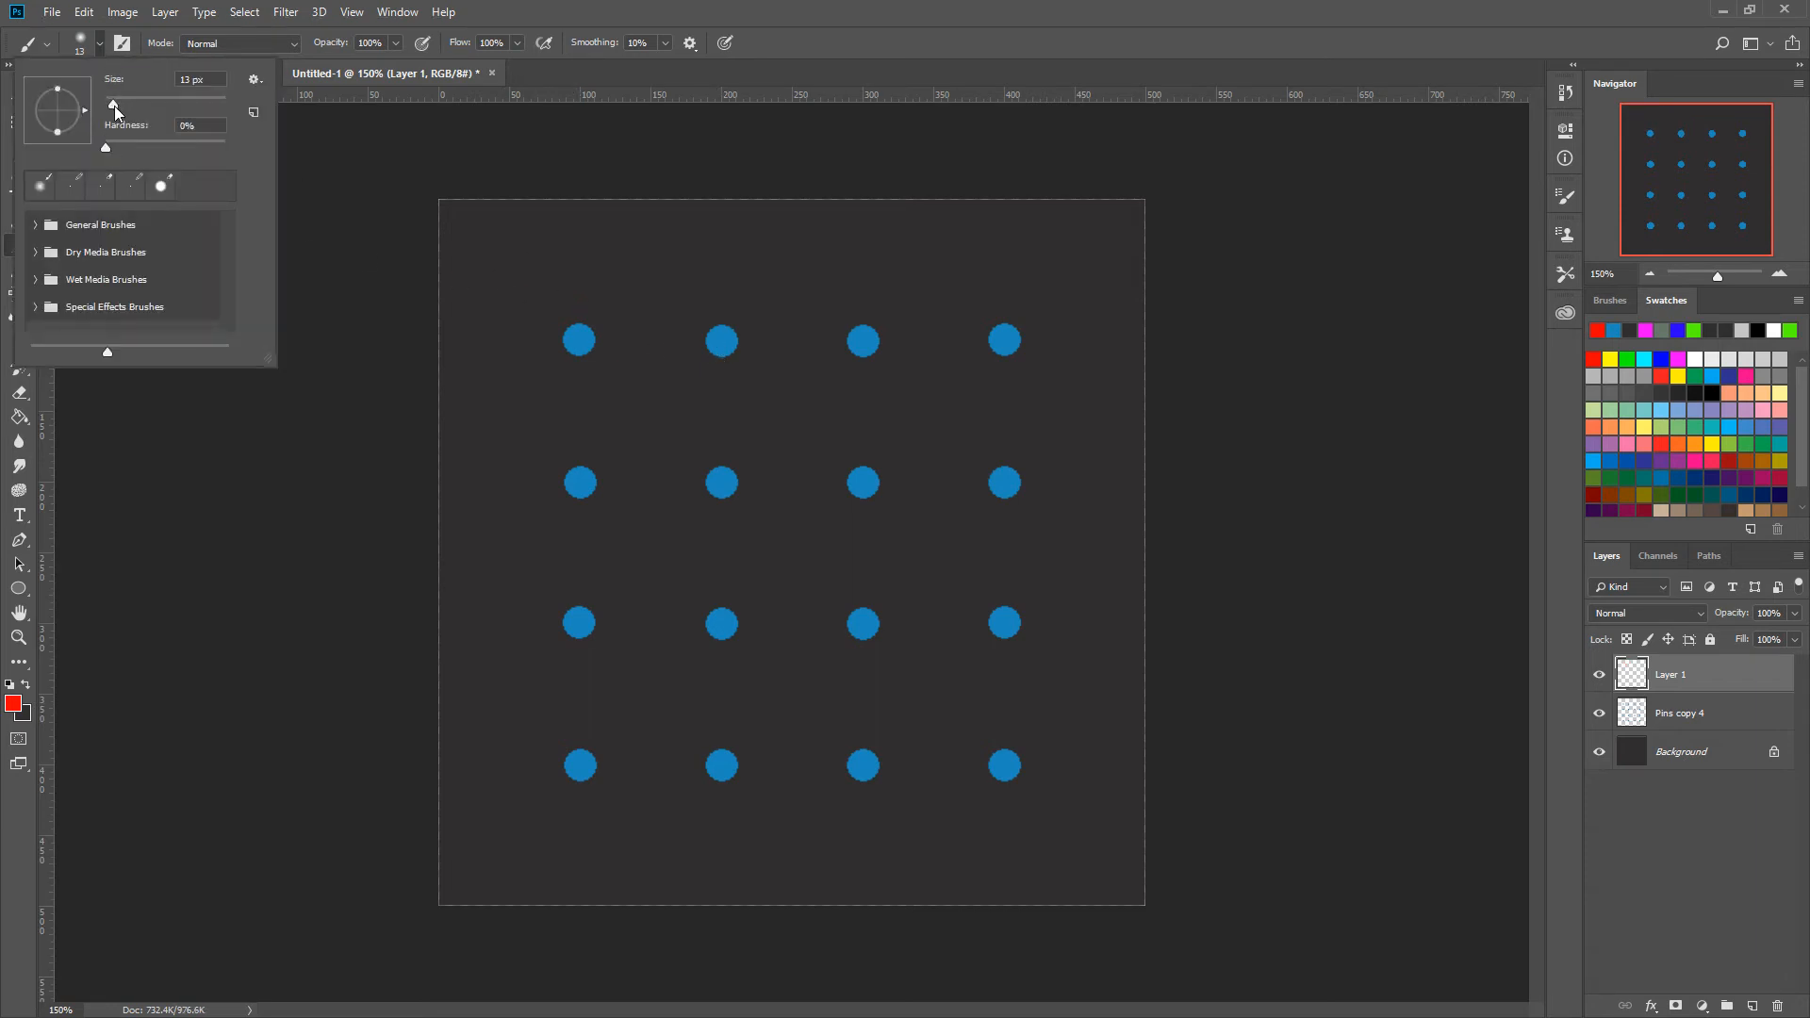
{"action": "left_click_drag", "start_coordinate": [111, 105], "coordinate": [110, 106]}
{"action": "key", "text": "Return"}
{"action": "mouse_move", "coordinate": [591, 273]}
{"action": "left_mouse_down"}
{"action": "mouse_move", "coordinate": [751, 295]}
{"action": "mouse_move", "coordinate": [707, 295]}
{"action": "left_mouse_up"}
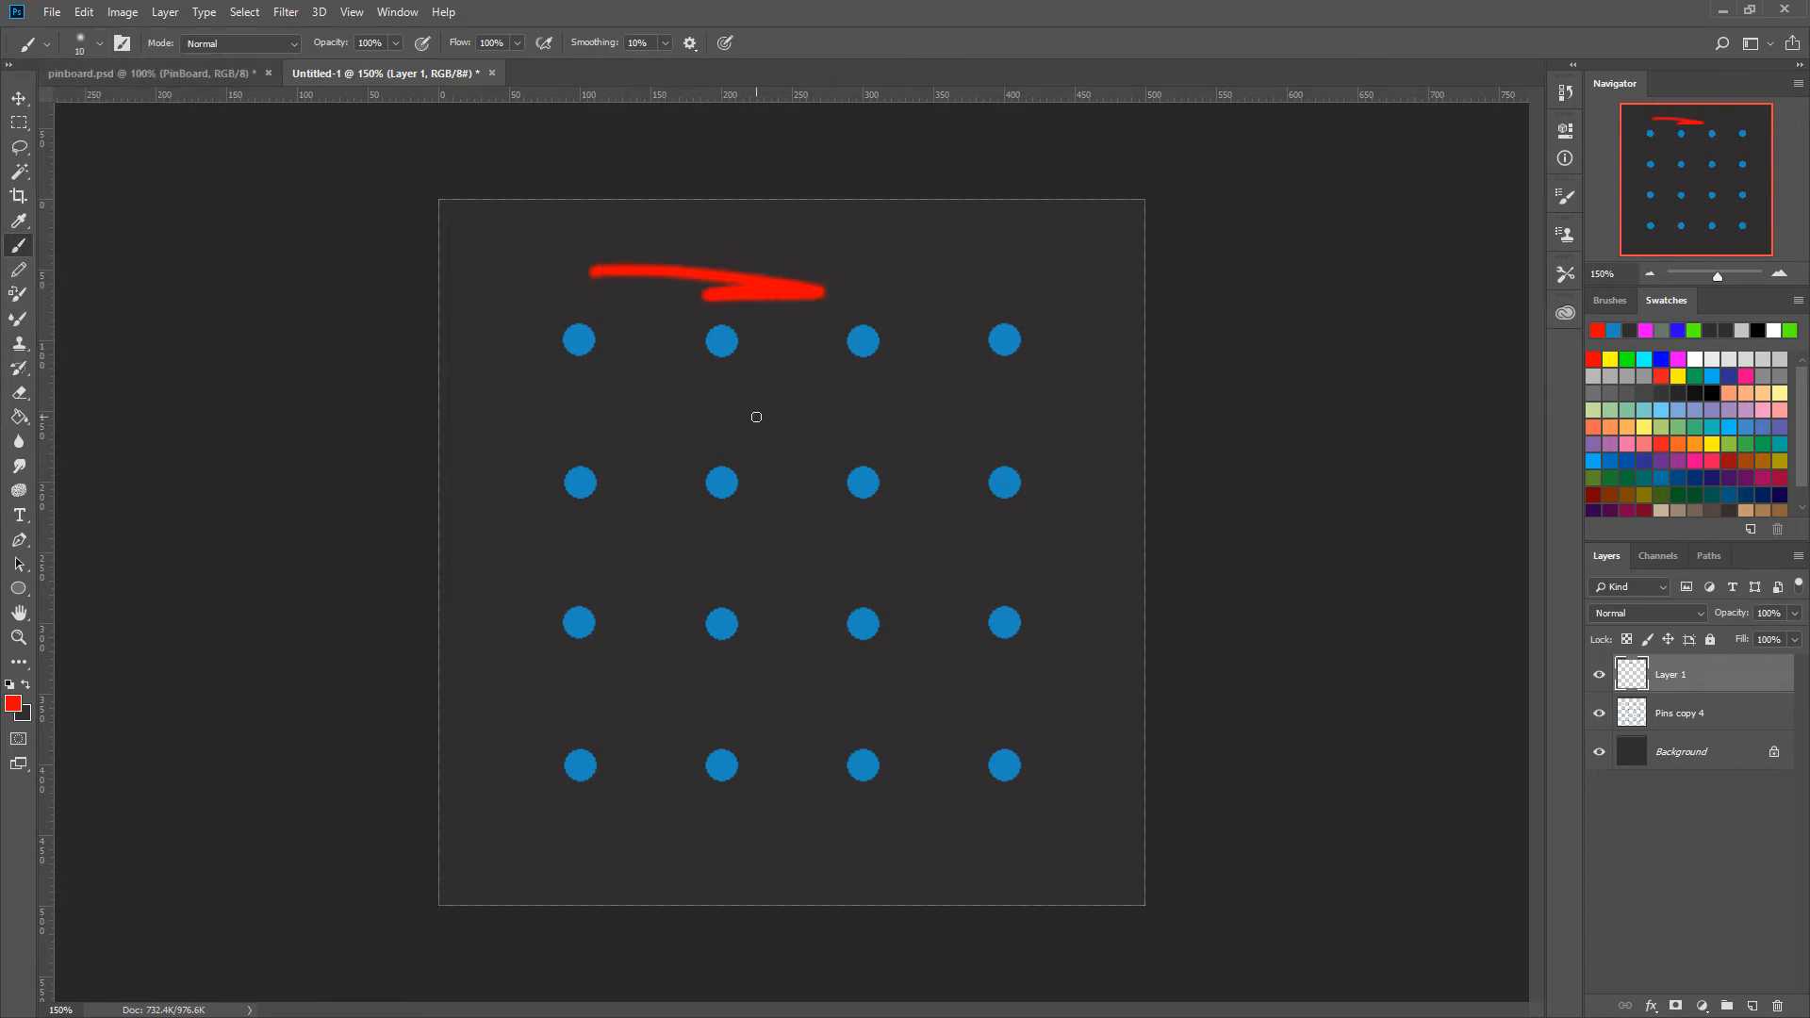
{"action": "key", "text": "ctrl+z"}
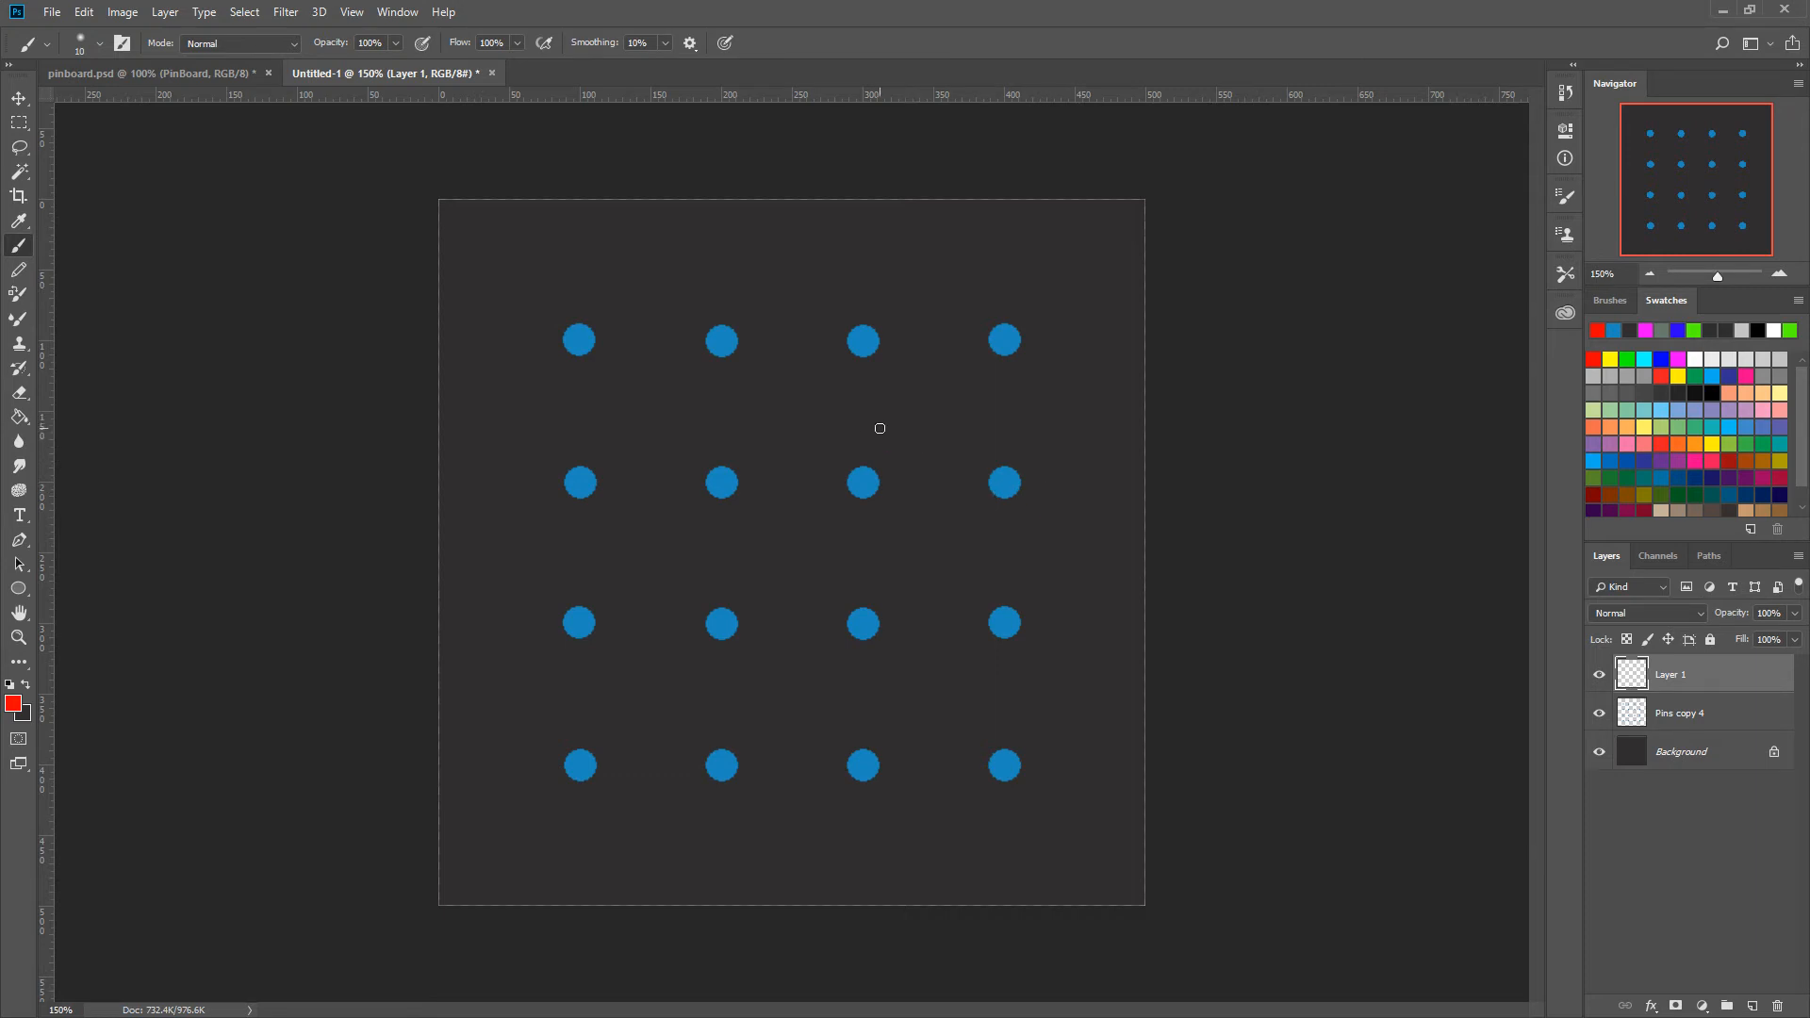
Show the guides and rename the top layer as MainRoute.
{"action": "key", "text": "ctrl+semicolon"}
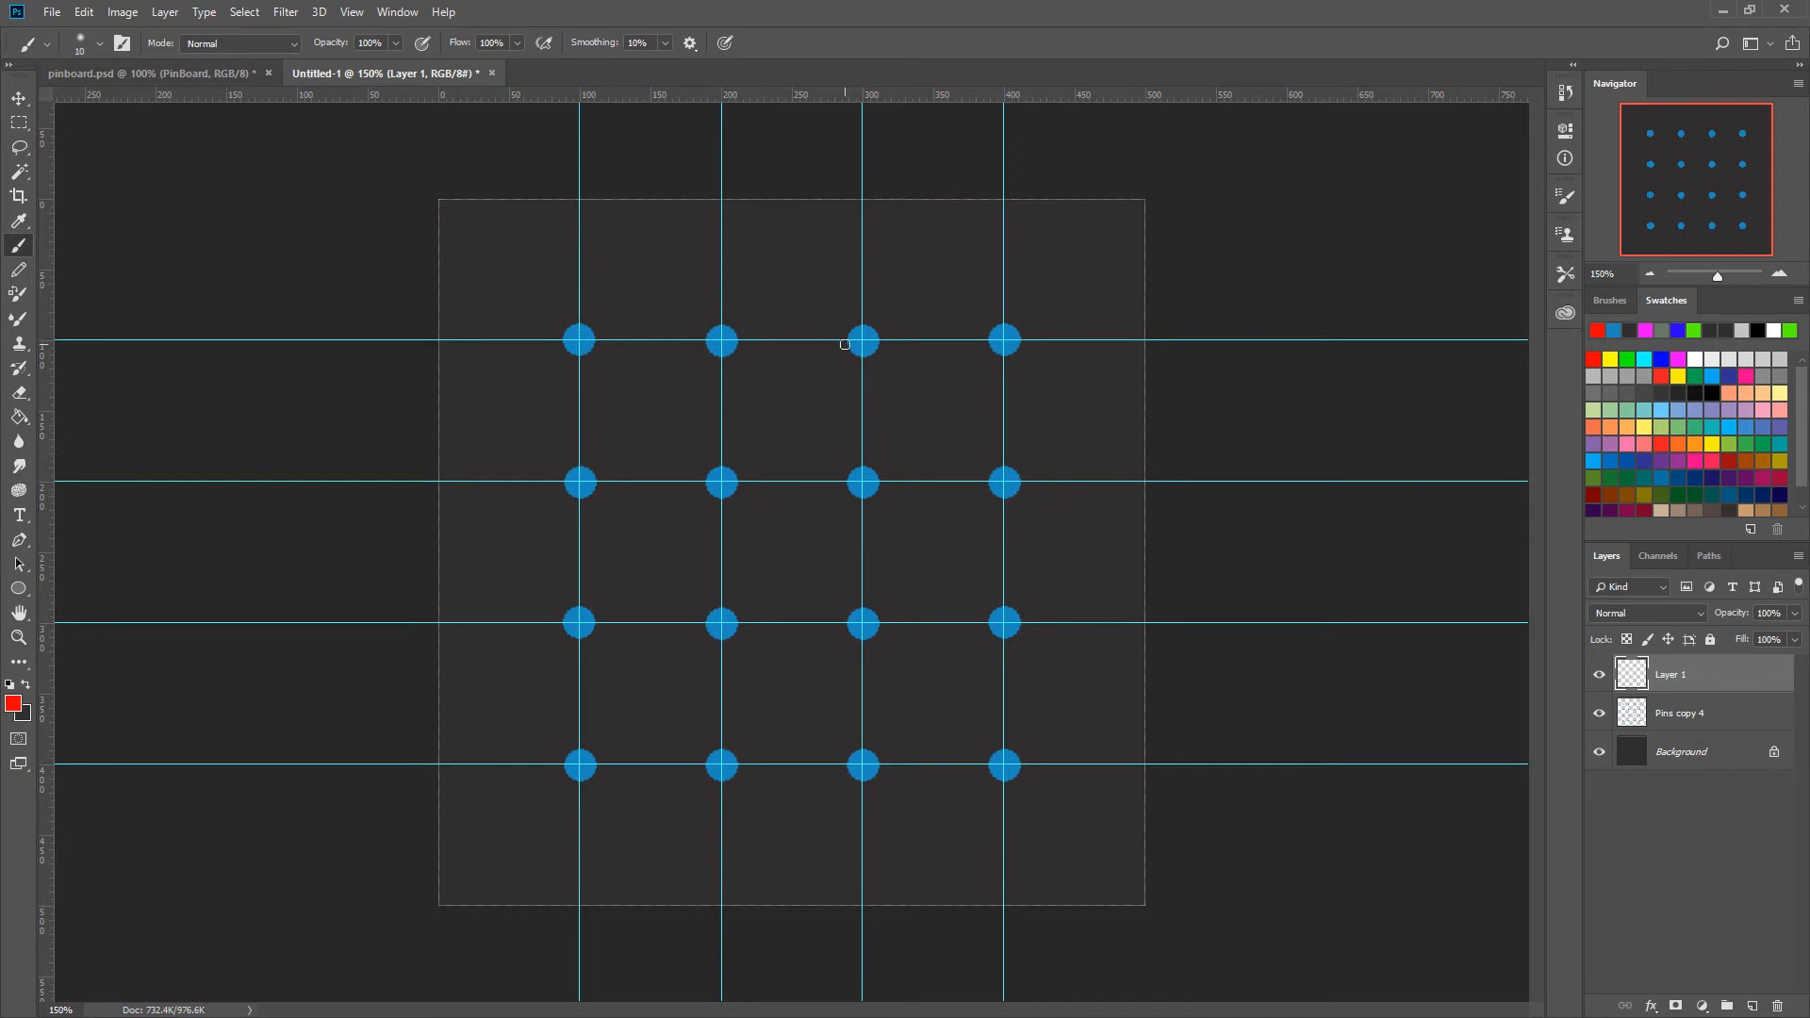
{"action": "double_click", "coordinate": [1676, 681]}
{"action": "type", "text": "MainRoute"}
{"action": "key", "text": "Return"}
Try drawing red routes freehand between the pins on the MainRoute layer, and undo both strokes.
{"action": "mouse_move", "coordinate": [578, 340]}
{"action": "left_mouse_down"}
{"action": "mouse_move", "coordinate": [835, 317]}
{"action": "mouse_move", "coordinate": [859, 335]}
{"action": "mouse_move", "coordinate": [865, 395]}
{"action": "mouse_move", "coordinate": [817, 470]}
{"action": "mouse_move", "coordinate": [694, 534]}
{"action": "mouse_move", "coordinate": [706, 619]}
{"action": "mouse_move", "coordinate": [652, 635]}
{"action": "left_mouse_up"}
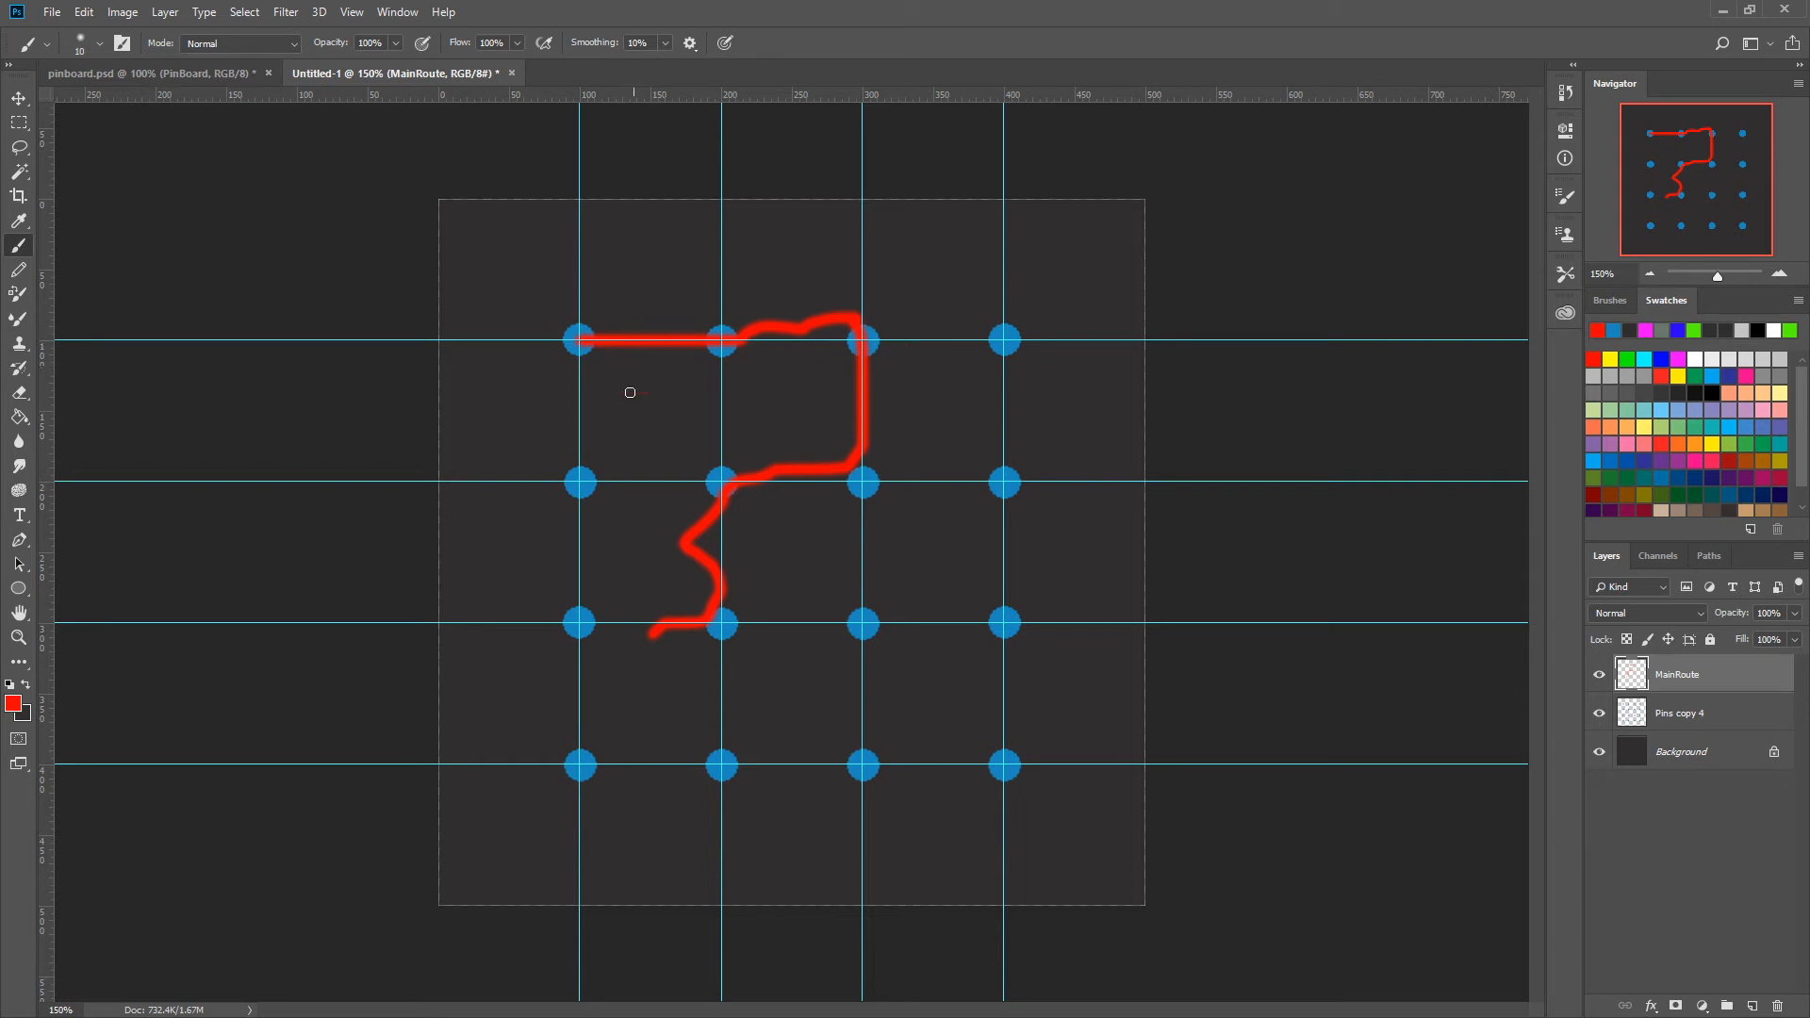
{"action": "left_click_drag", "start_coordinate": [579, 483], "coordinate": [581, 626]}
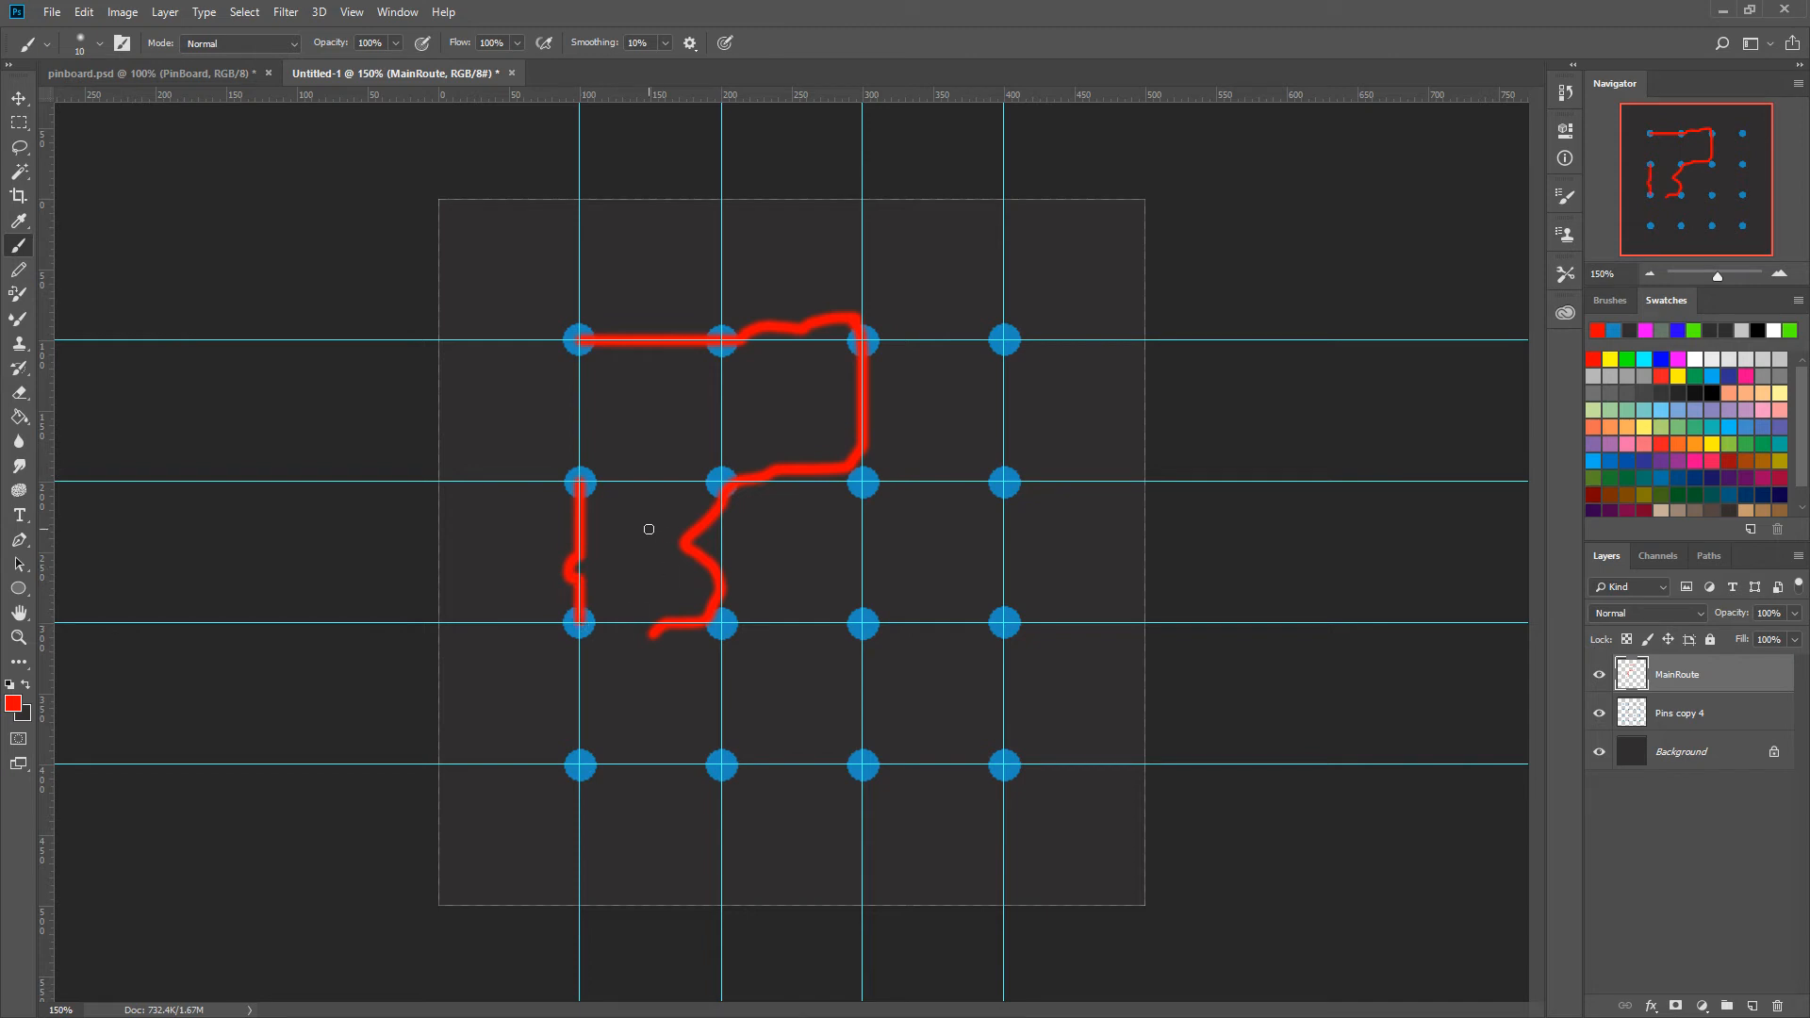
{"action": "key", "text": "ctrl+z"}
{"action": "key", "text": "ctrl+z"}
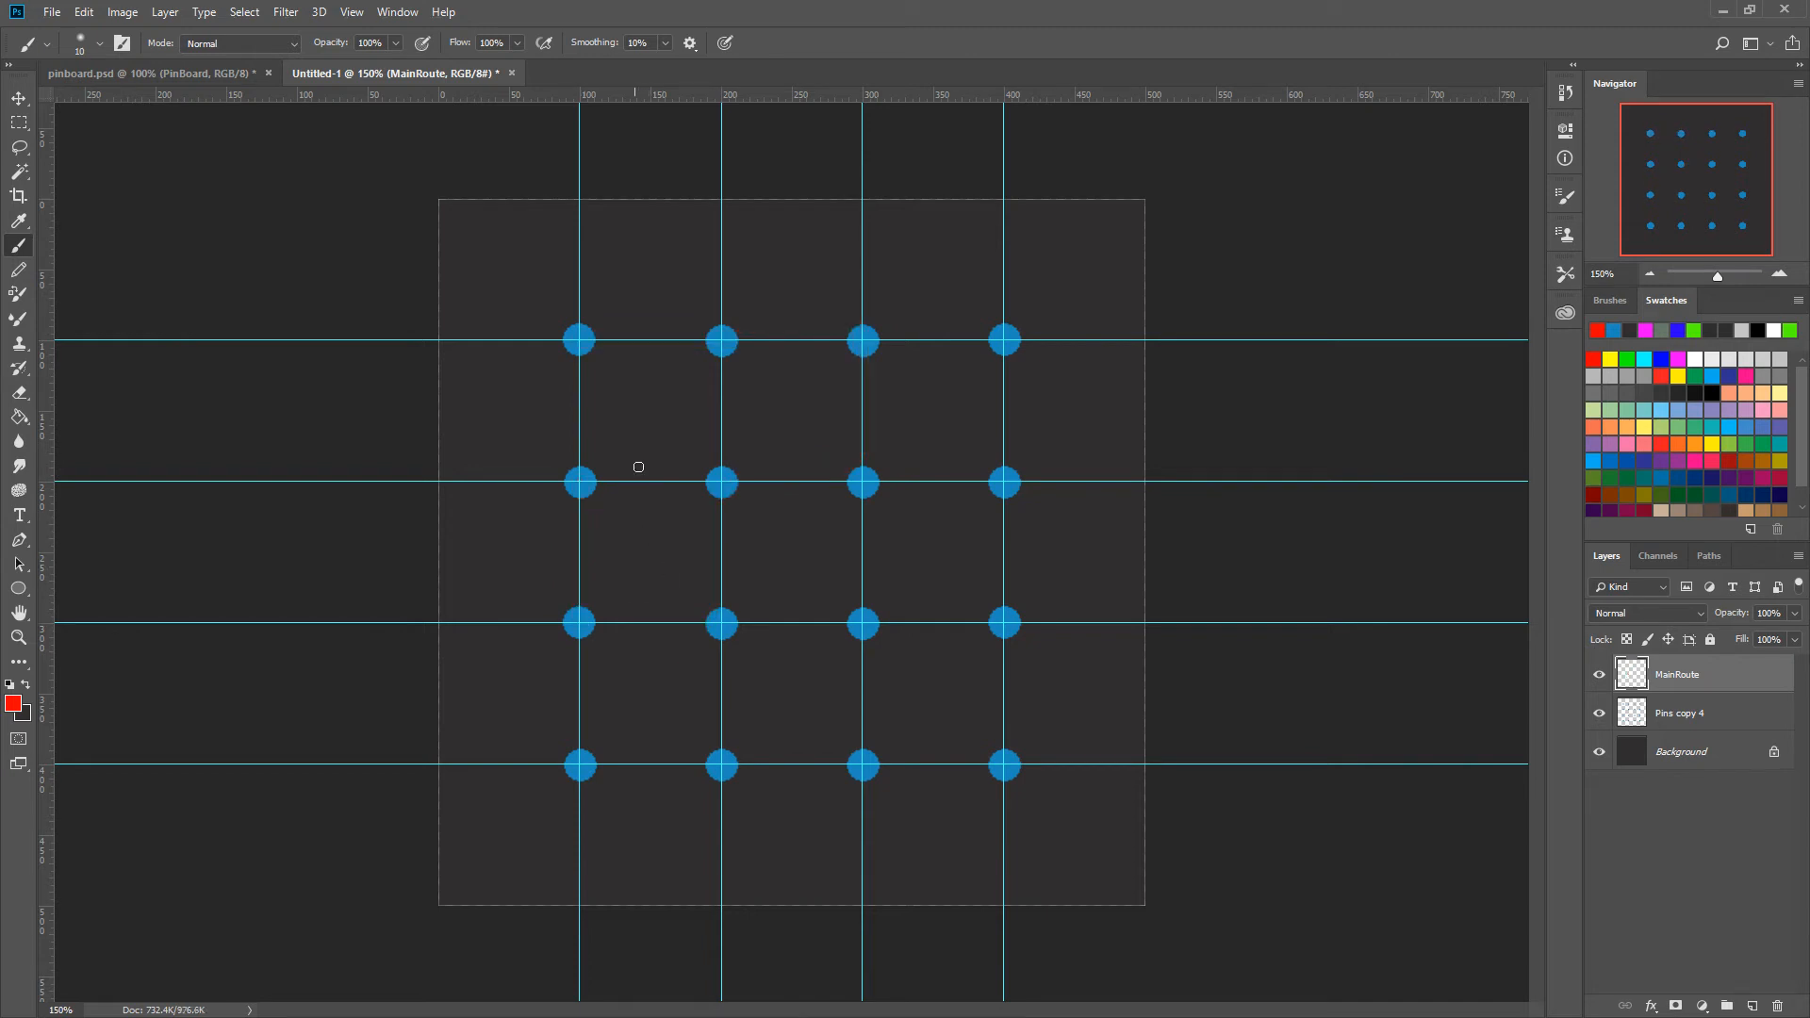
Paint a closed red route of straight lines through the pins at (100,100), (300,100), (400,200), (400,400), (200,400) and (100,300) px.
{"action": "left_click", "coordinate": [580, 340]}
{"action": "left_click", "coordinate": [863, 339], "text": "shift"}
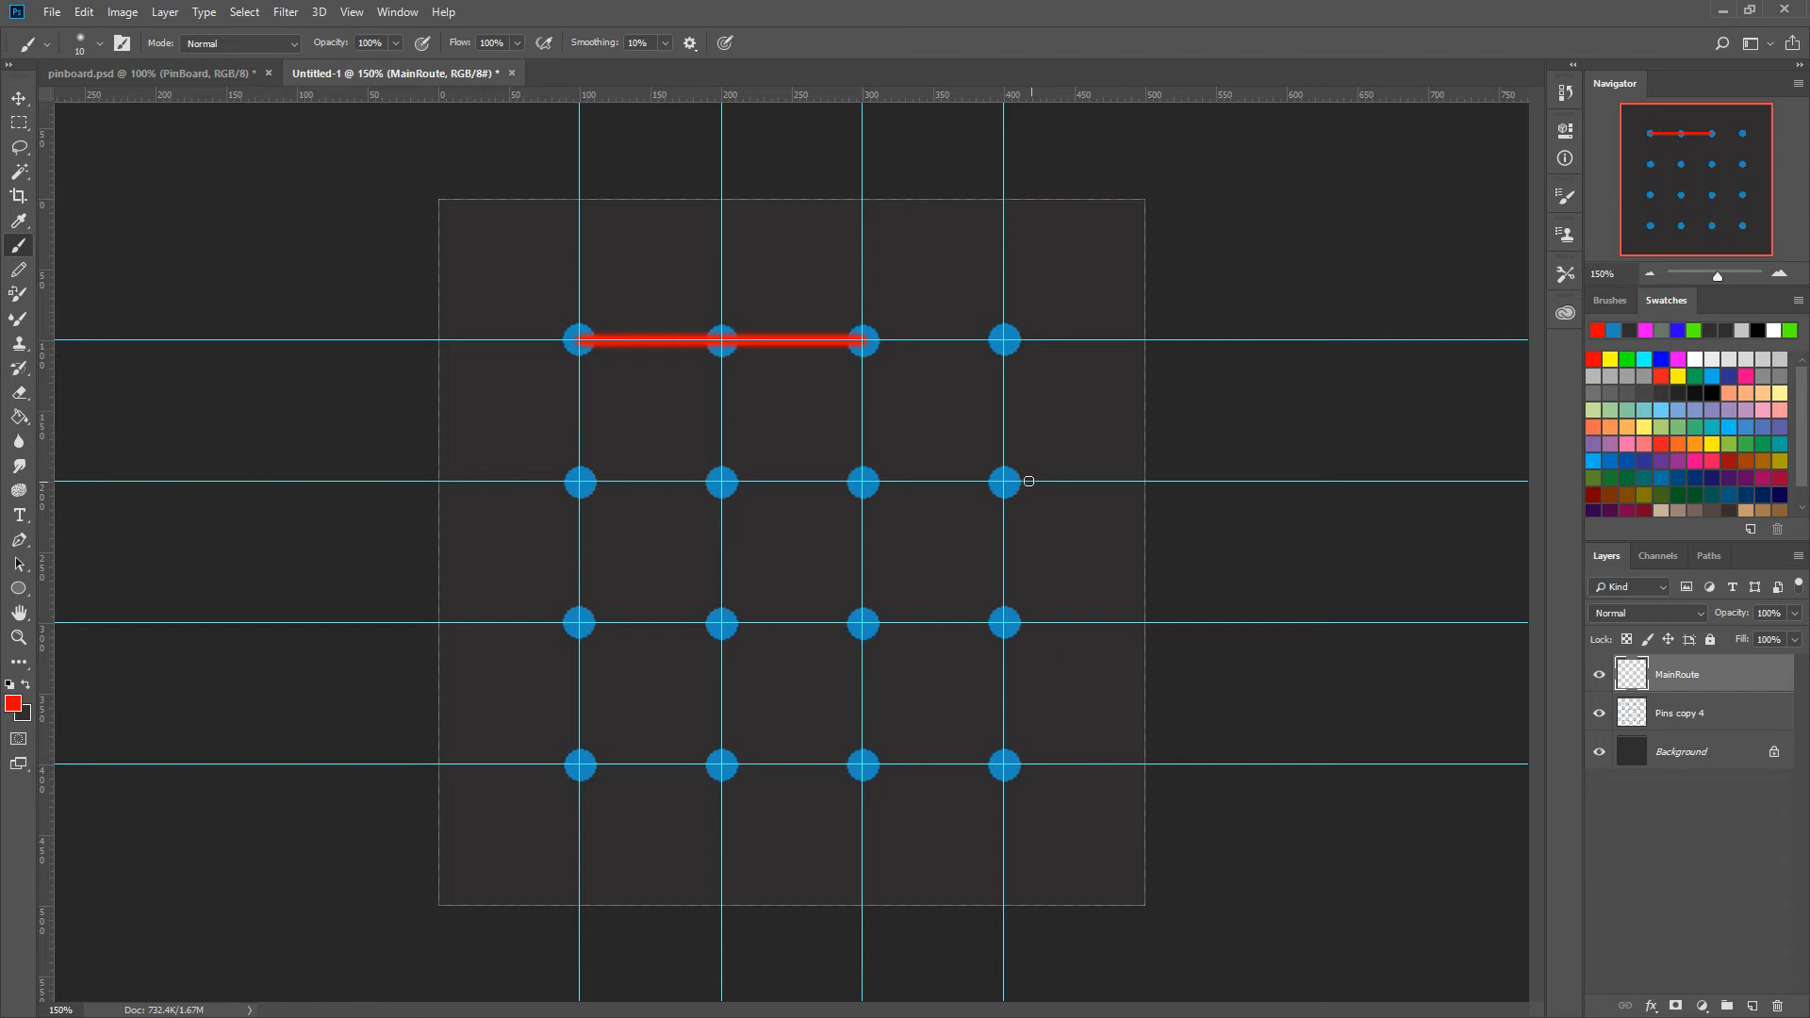
{"action": "left_click", "coordinate": [1005, 483], "text": "shift"}
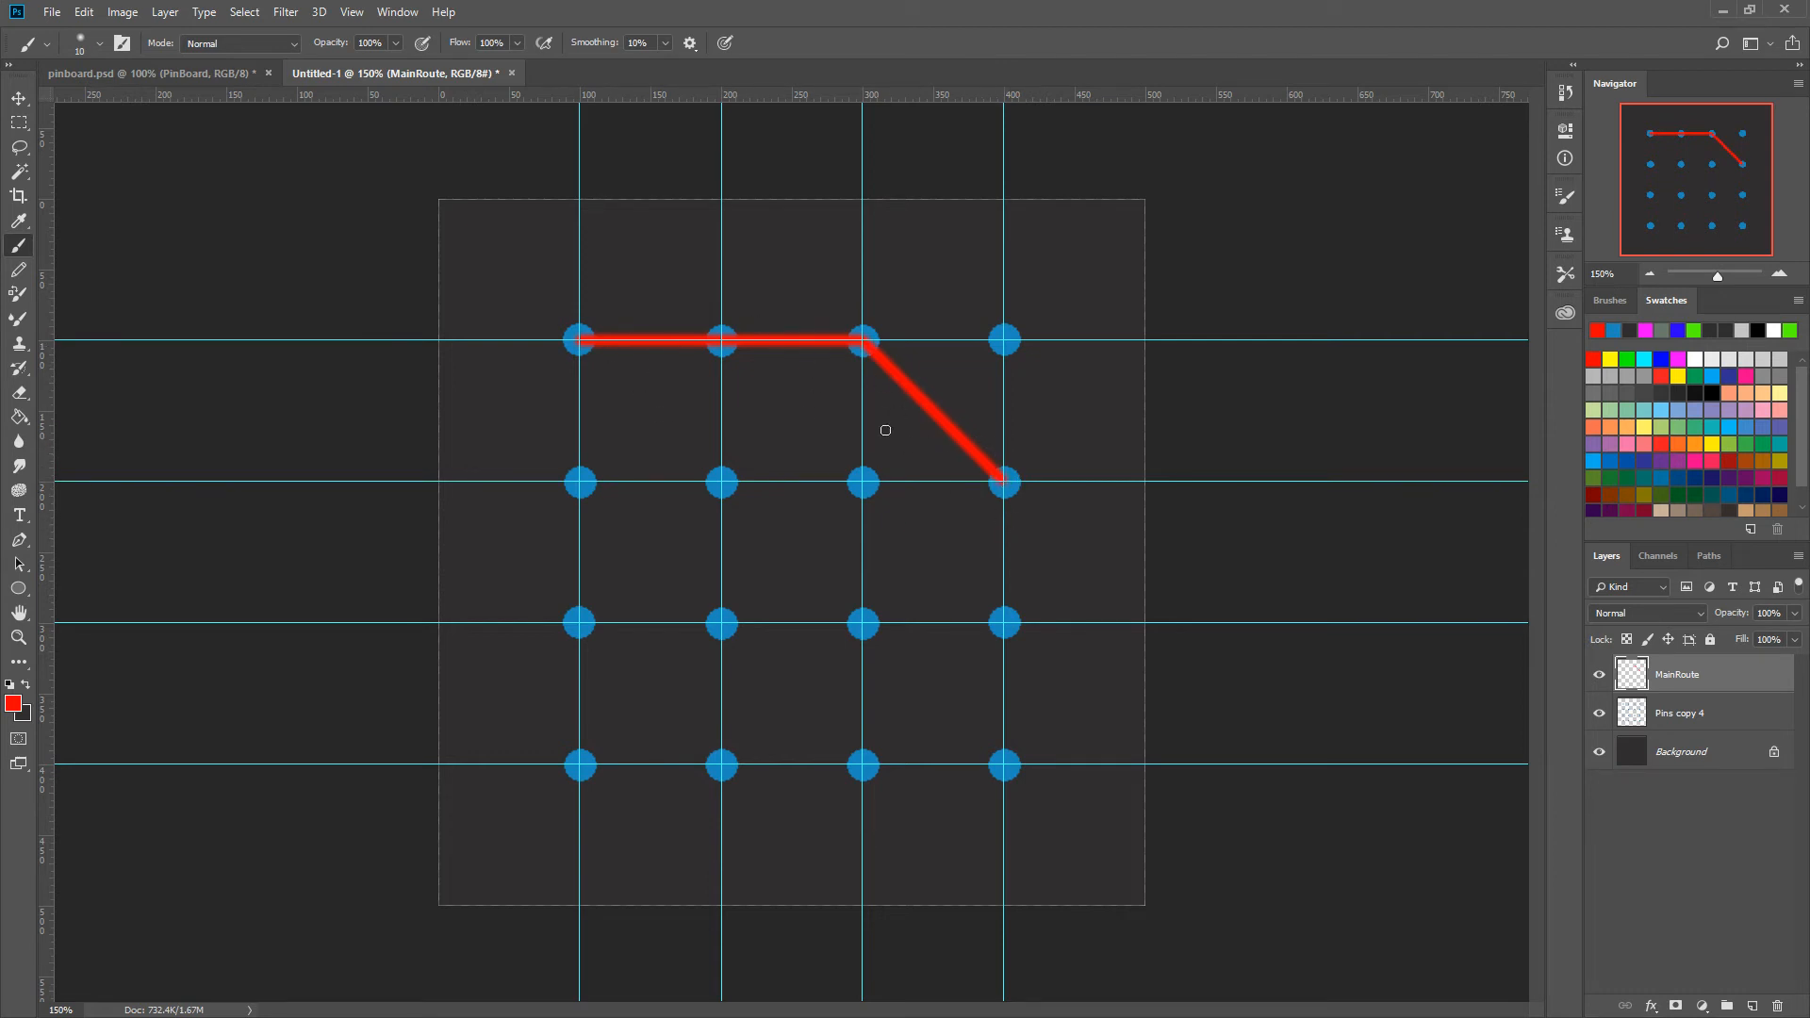
{"action": "left_click", "coordinate": [1005, 765], "text": "shift"}
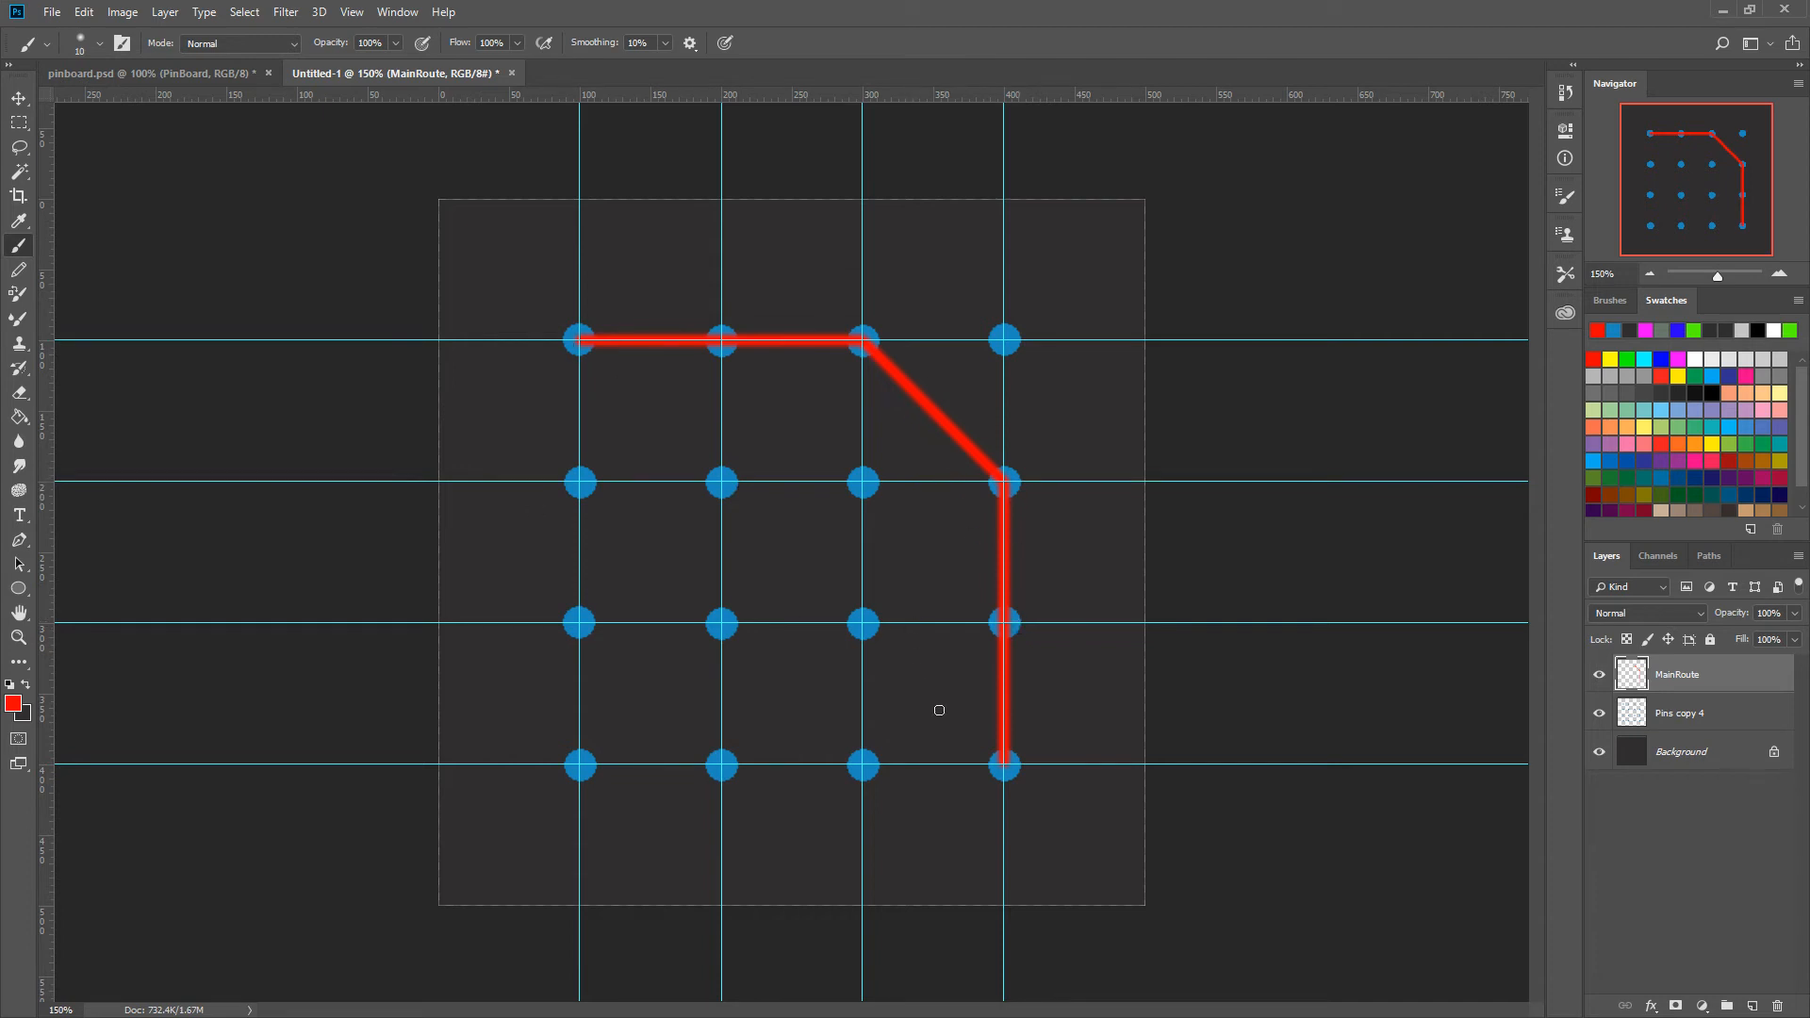
{"action": "left_click", "coordinate": [721, 766], "text": "shift"}
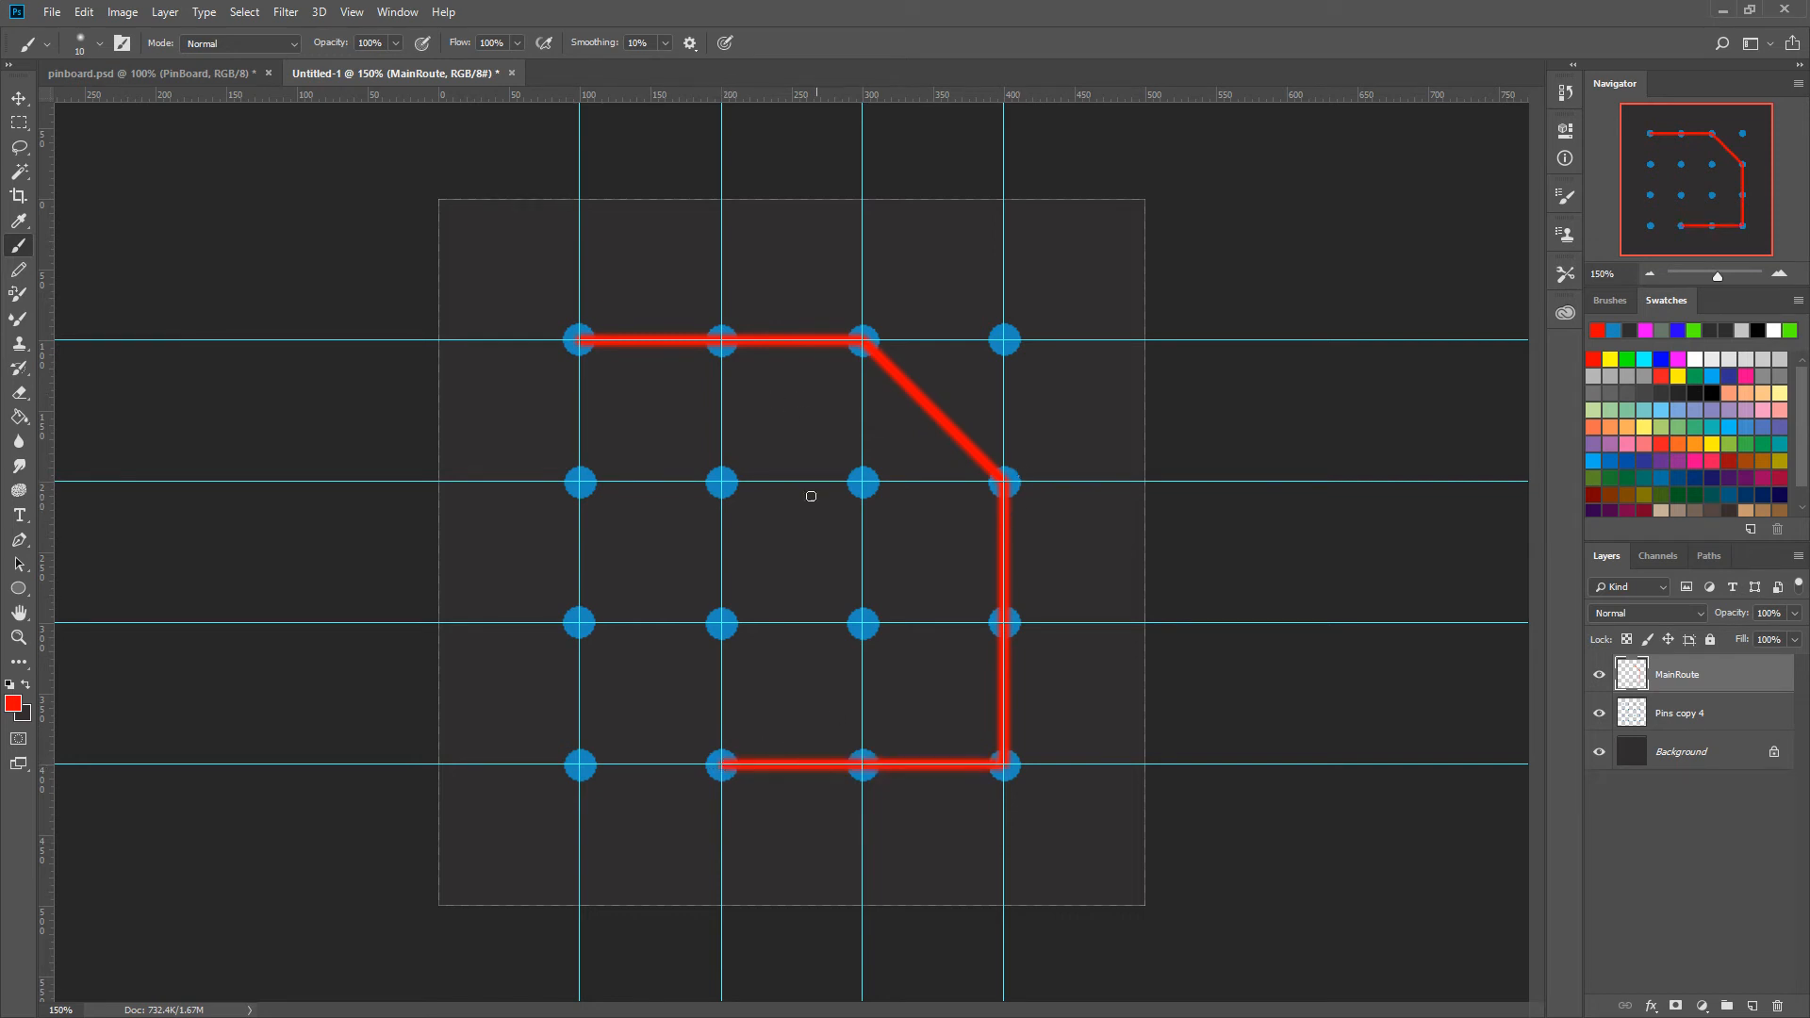
{"action": "left_click", "coordinate": [579, 623], "text": "shift"}
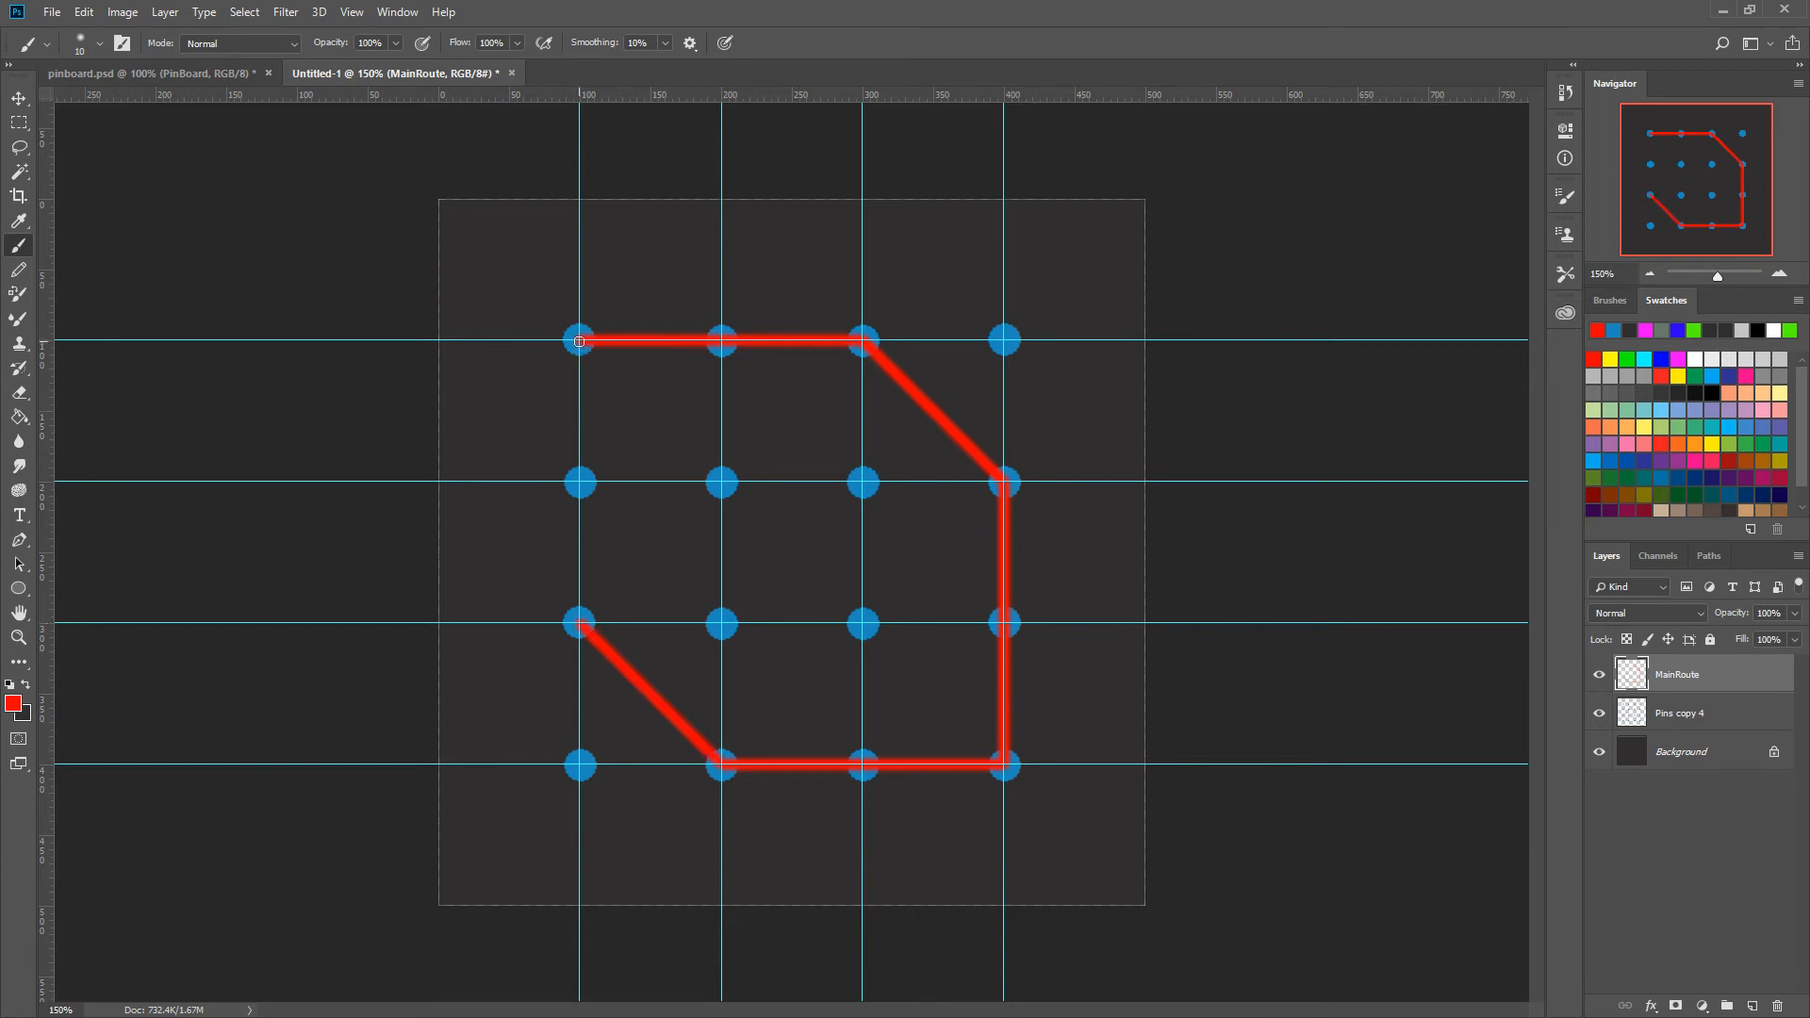
{"action": "left_click", "coordinate": [579, 340], "text": "shift"}
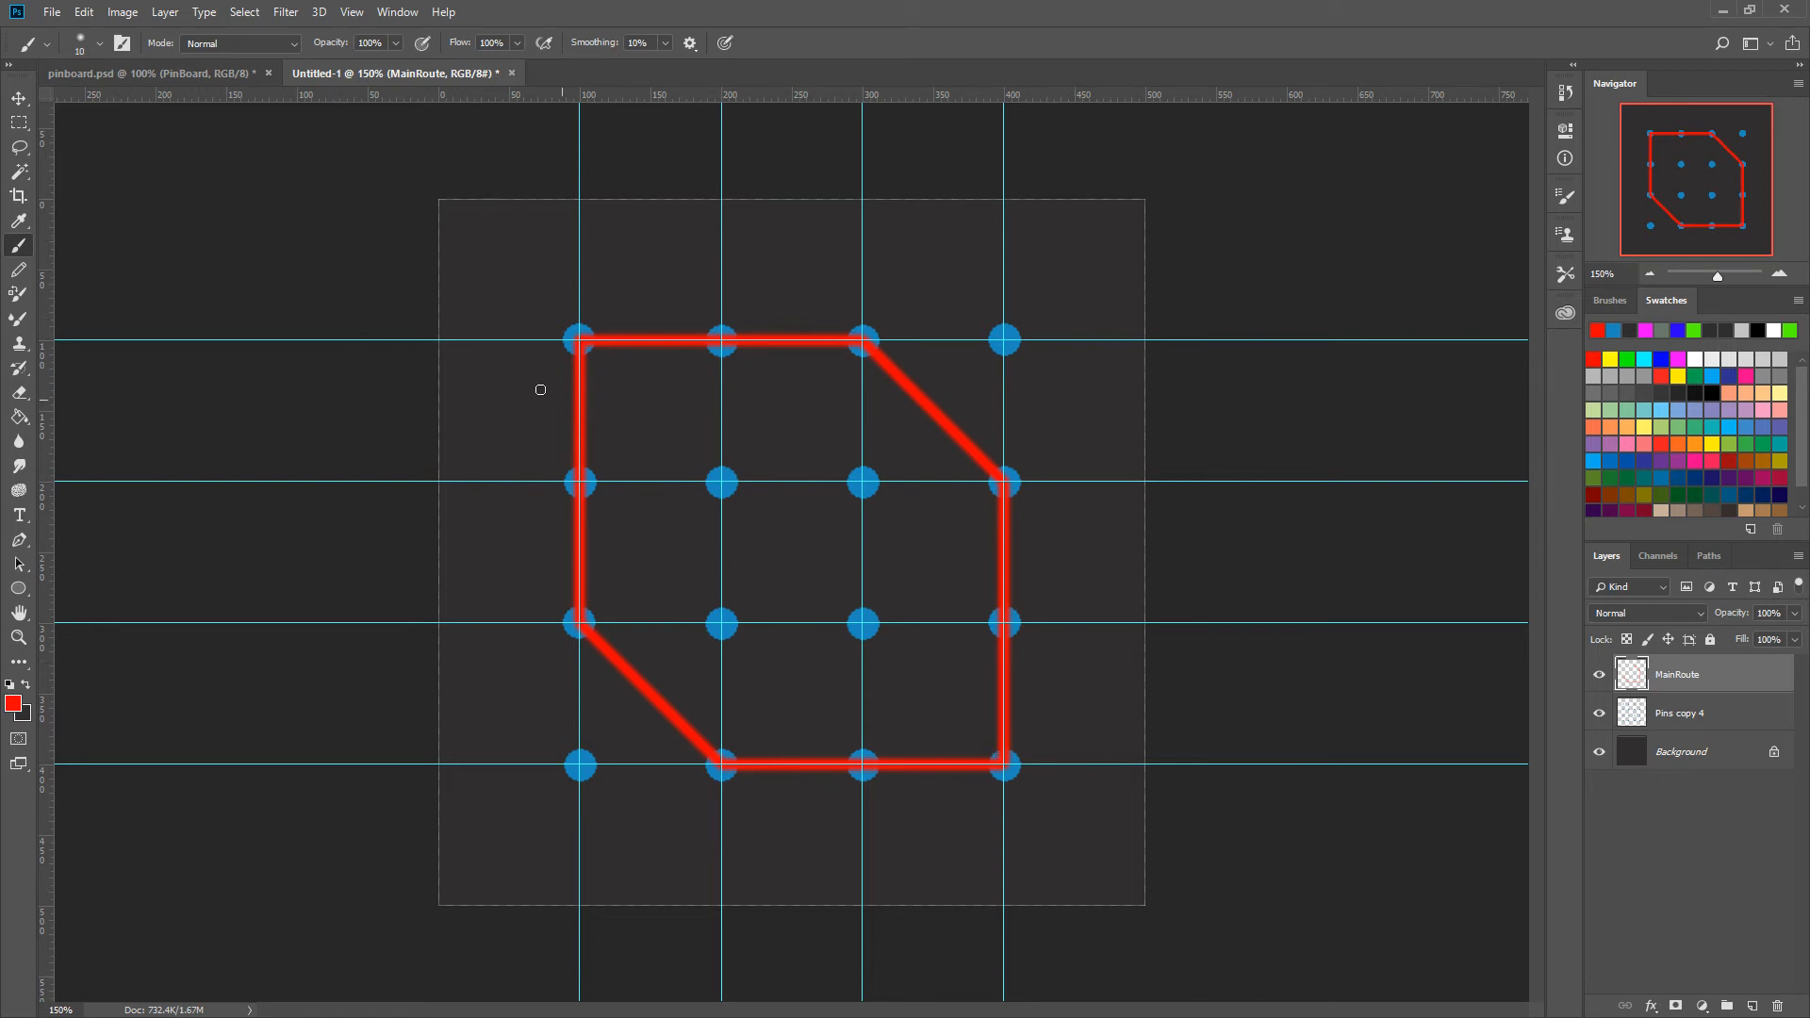
Hide the guides and examine the red route at 100% zoom, with and without the pins layer.
{"action": "key", "text": "ctrl+semicolon"}
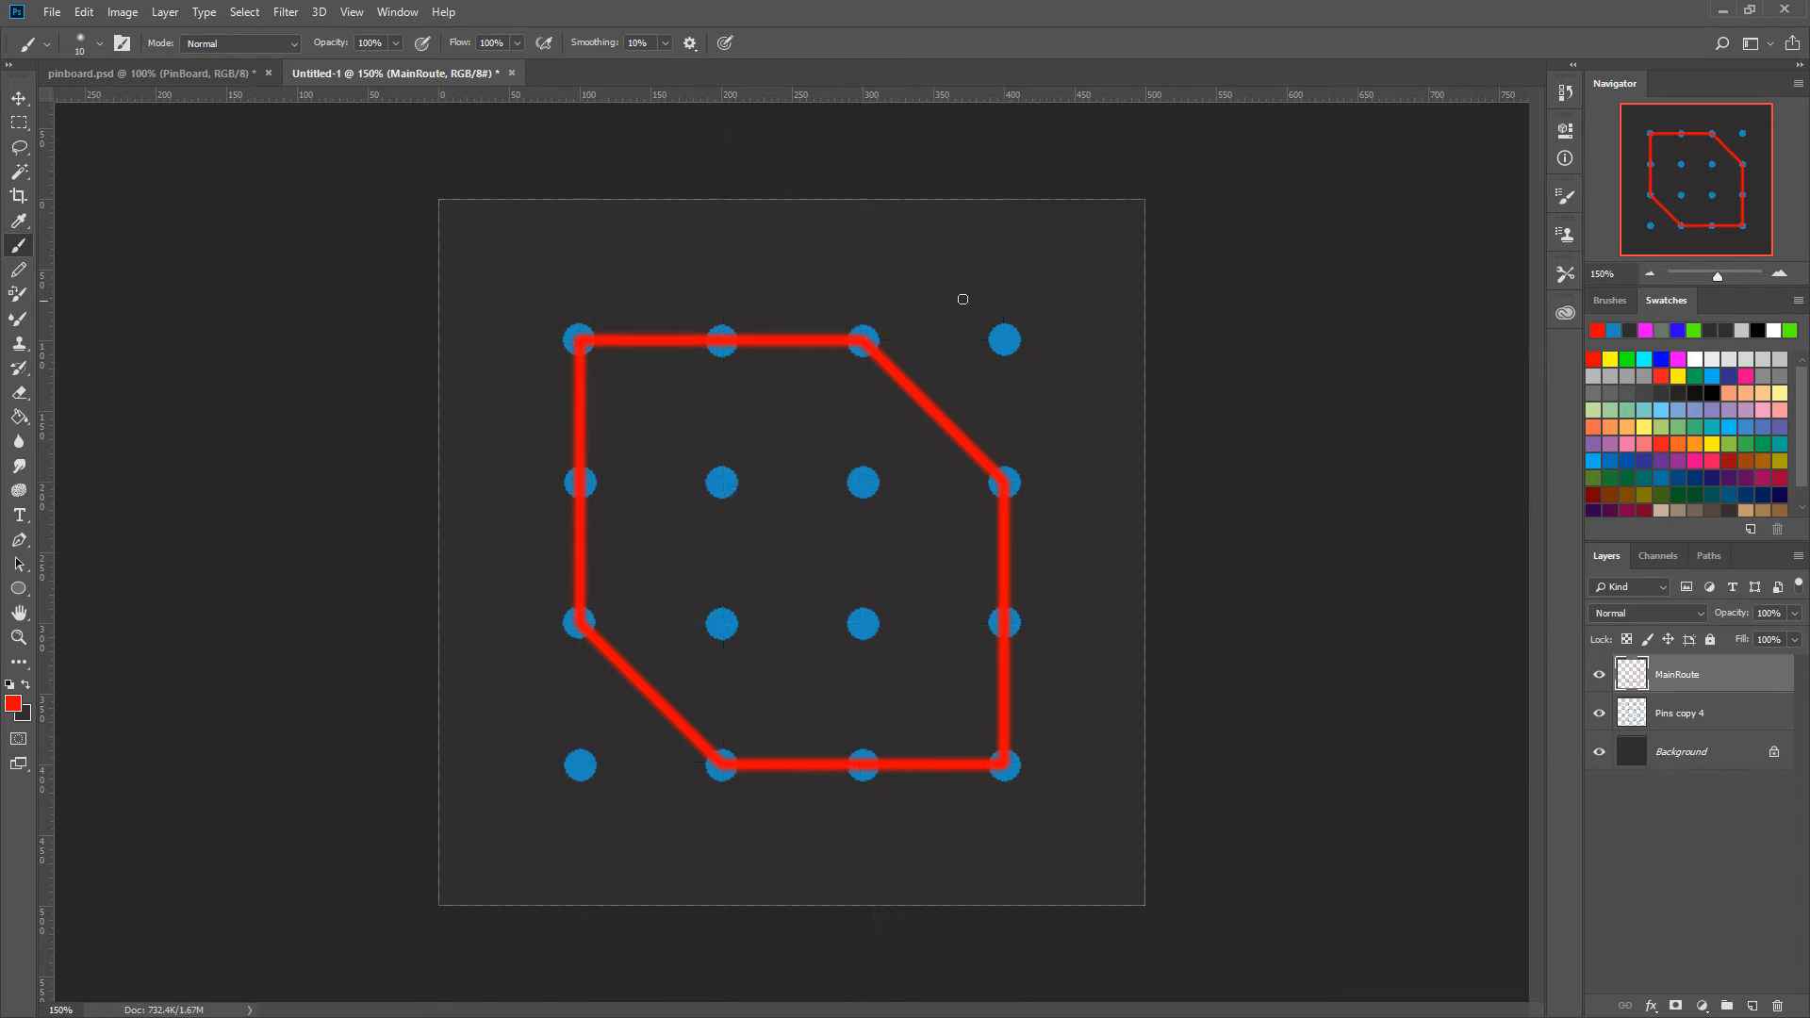
{"action": "left_click", "coordinate": [1649, 275]}
{"action": "left_click", "coordinate": [1648, 276]}
{"action": "left_click", "coordinate": [1649, 275]}
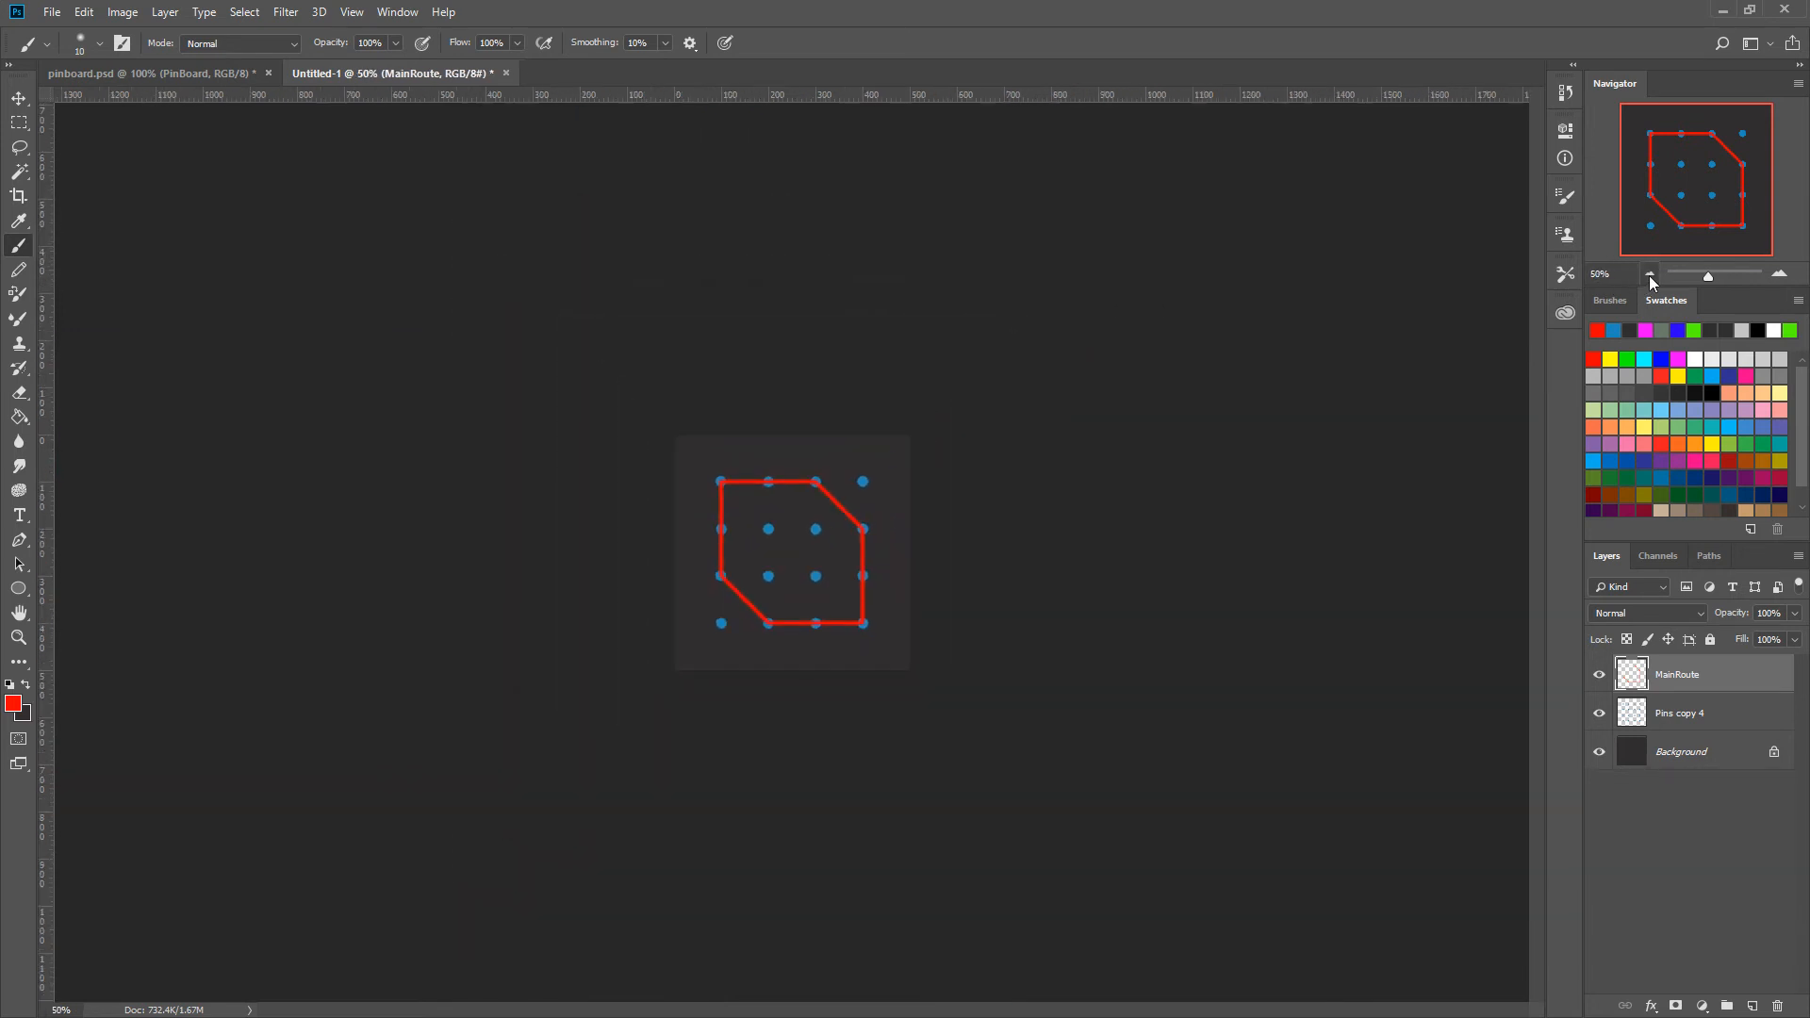
{"action": "left_click", "coordinate": [1779, 275]}
{"action": "left_click", "coordinate": [1780, 275]}
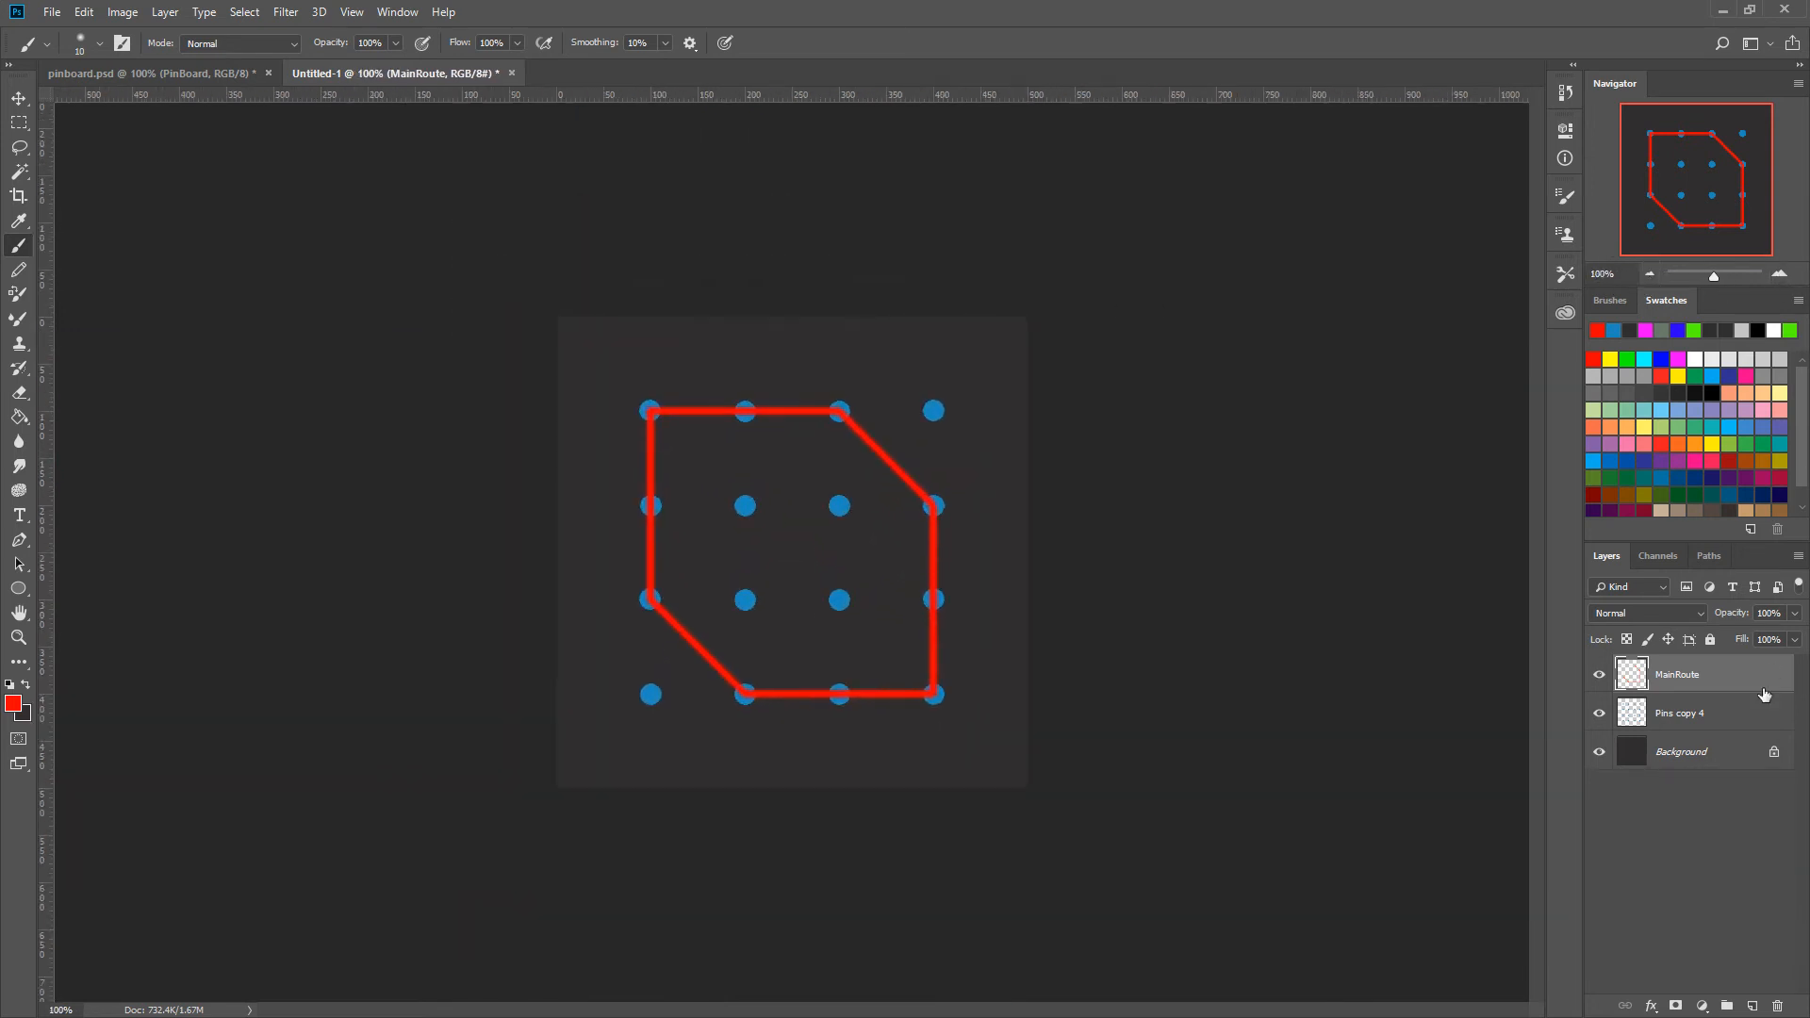
{"action": "left_click", "coordinate": [1601, 716]}
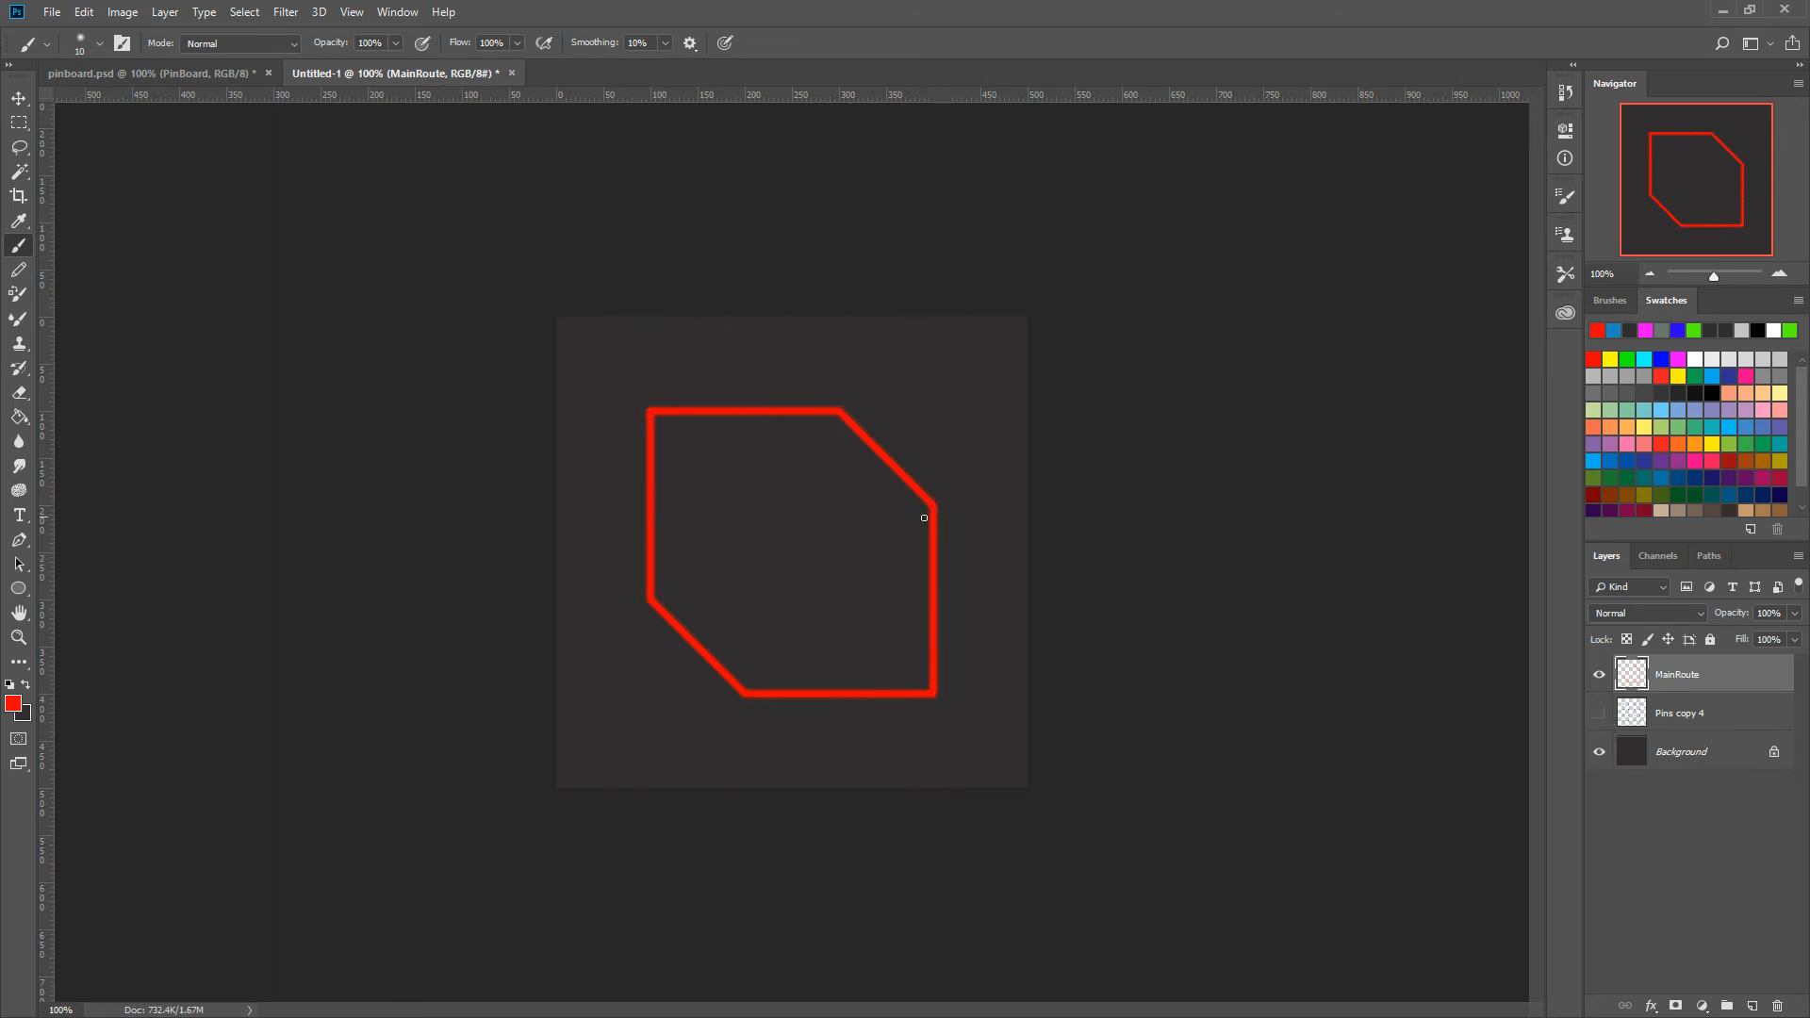
{"action": "left_click", "coordinate": [1599, 714]}
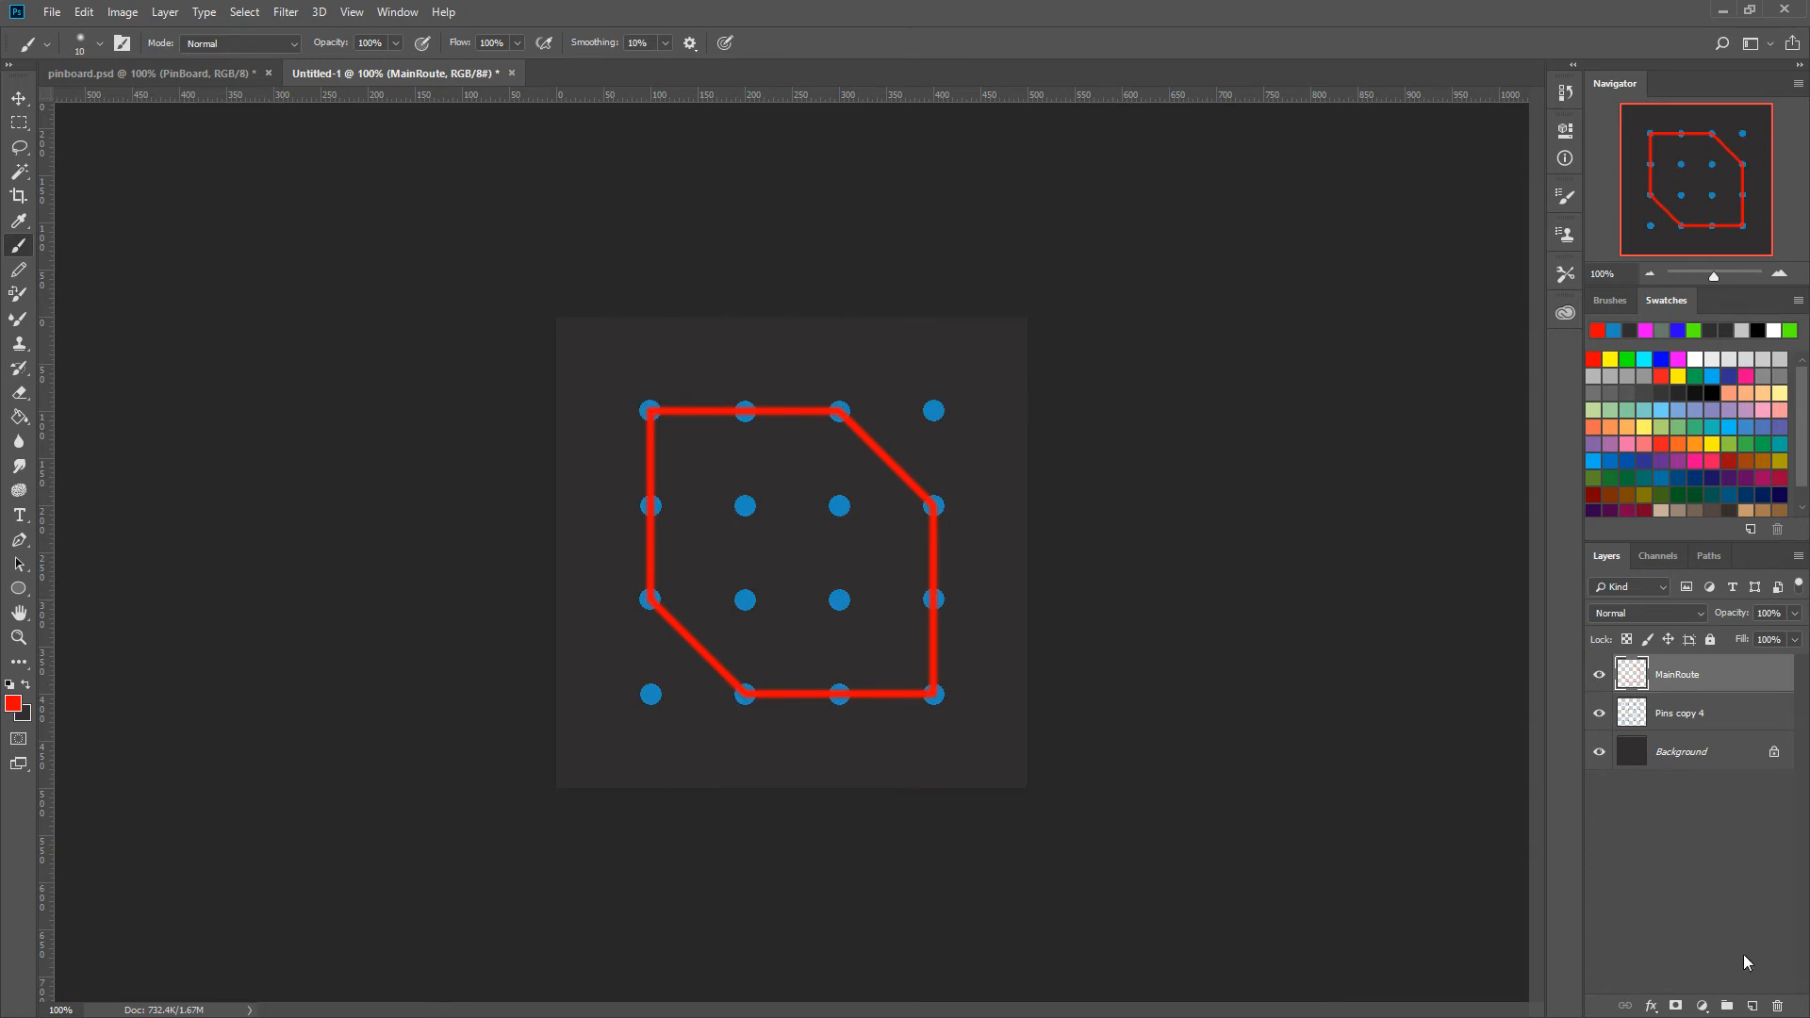
Add a new layer above MainRoute and name it LowGround.
{"action": "left_click", "coordinate": [1753, 1006]}
{"action": "double_click", "coordinate": [1678, 676]}
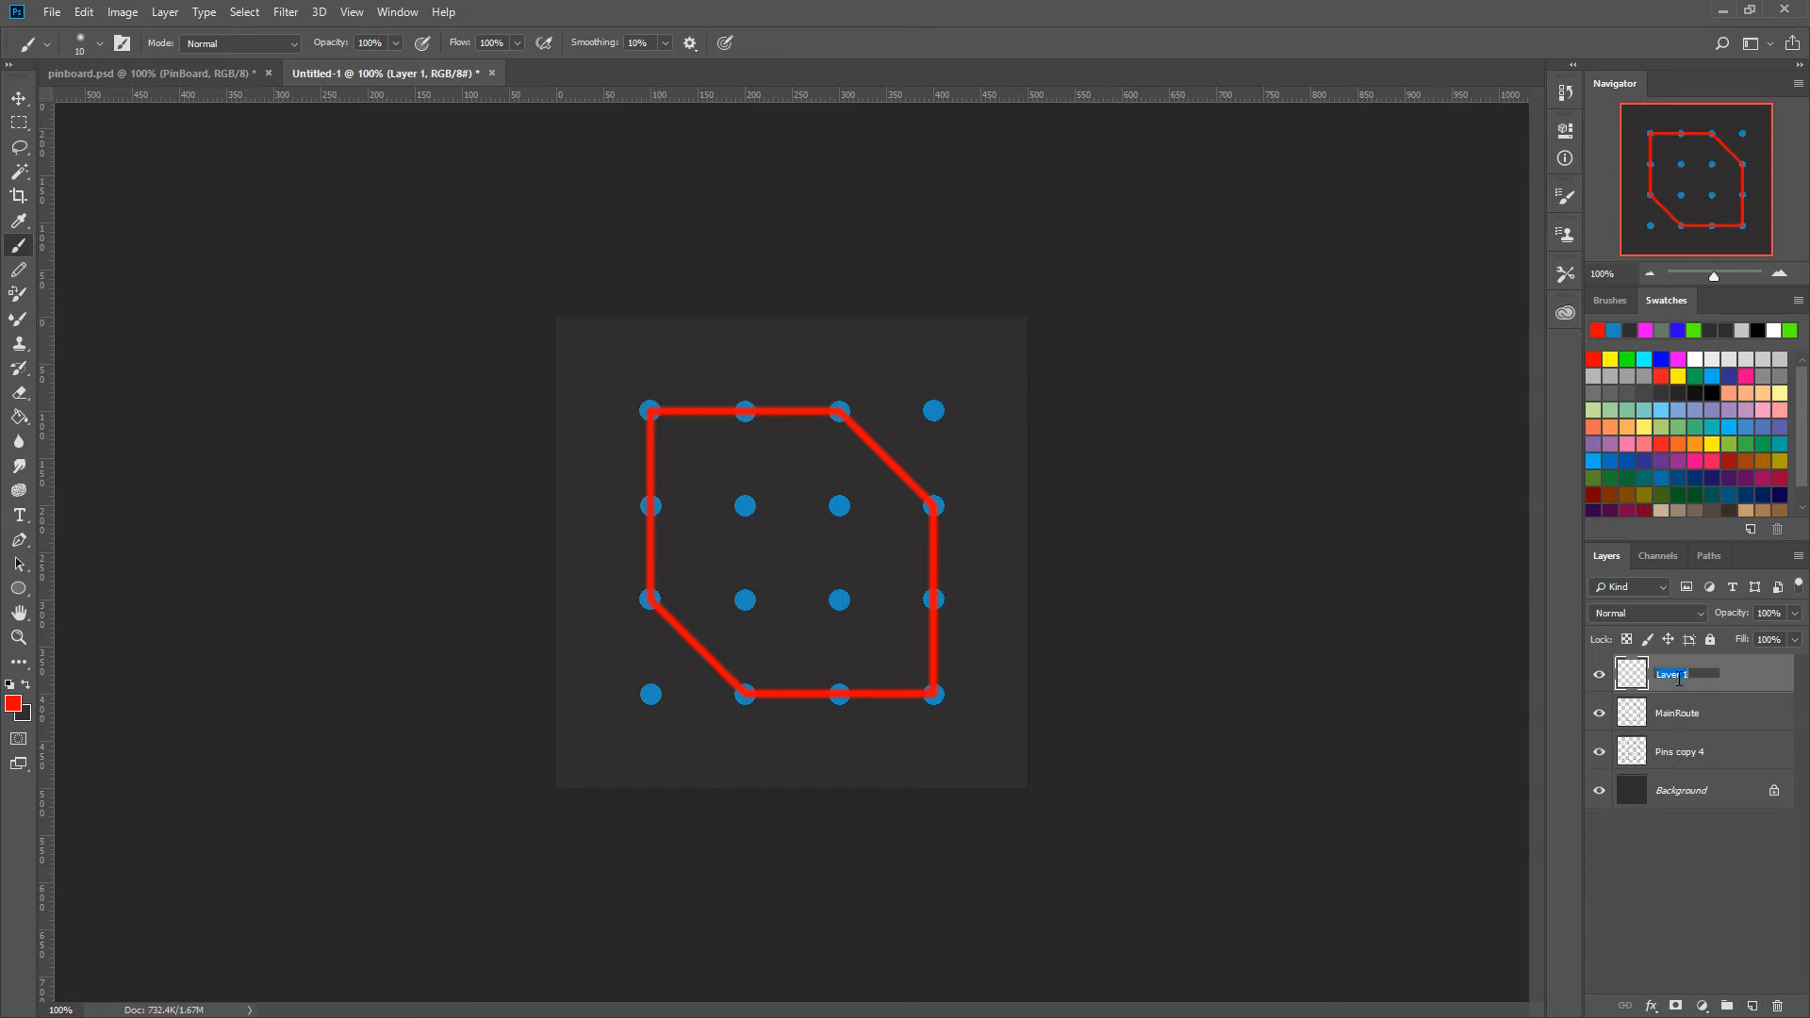
{"action": "type", "text": "LowGround"}
{"action": "key", "text": "Return"}
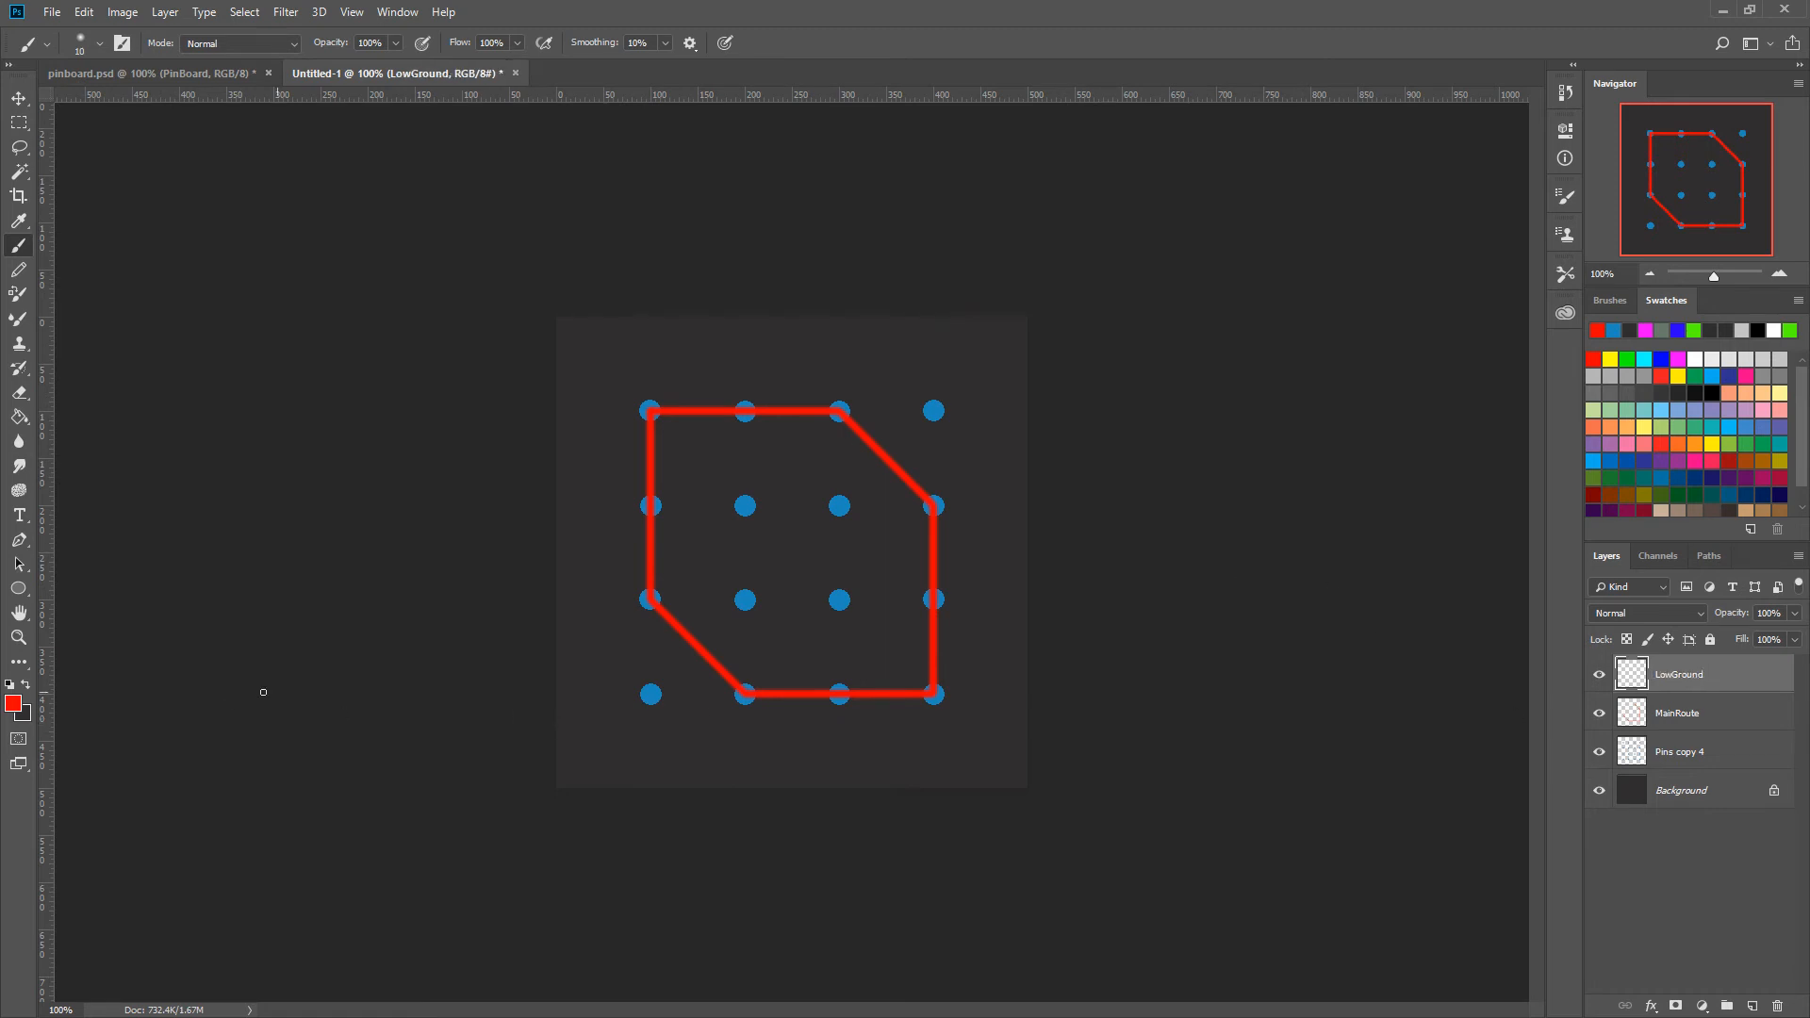
Set the foreground colour to green #55ff00.
{"action": "left_click", "coordinate": [21, 709]}
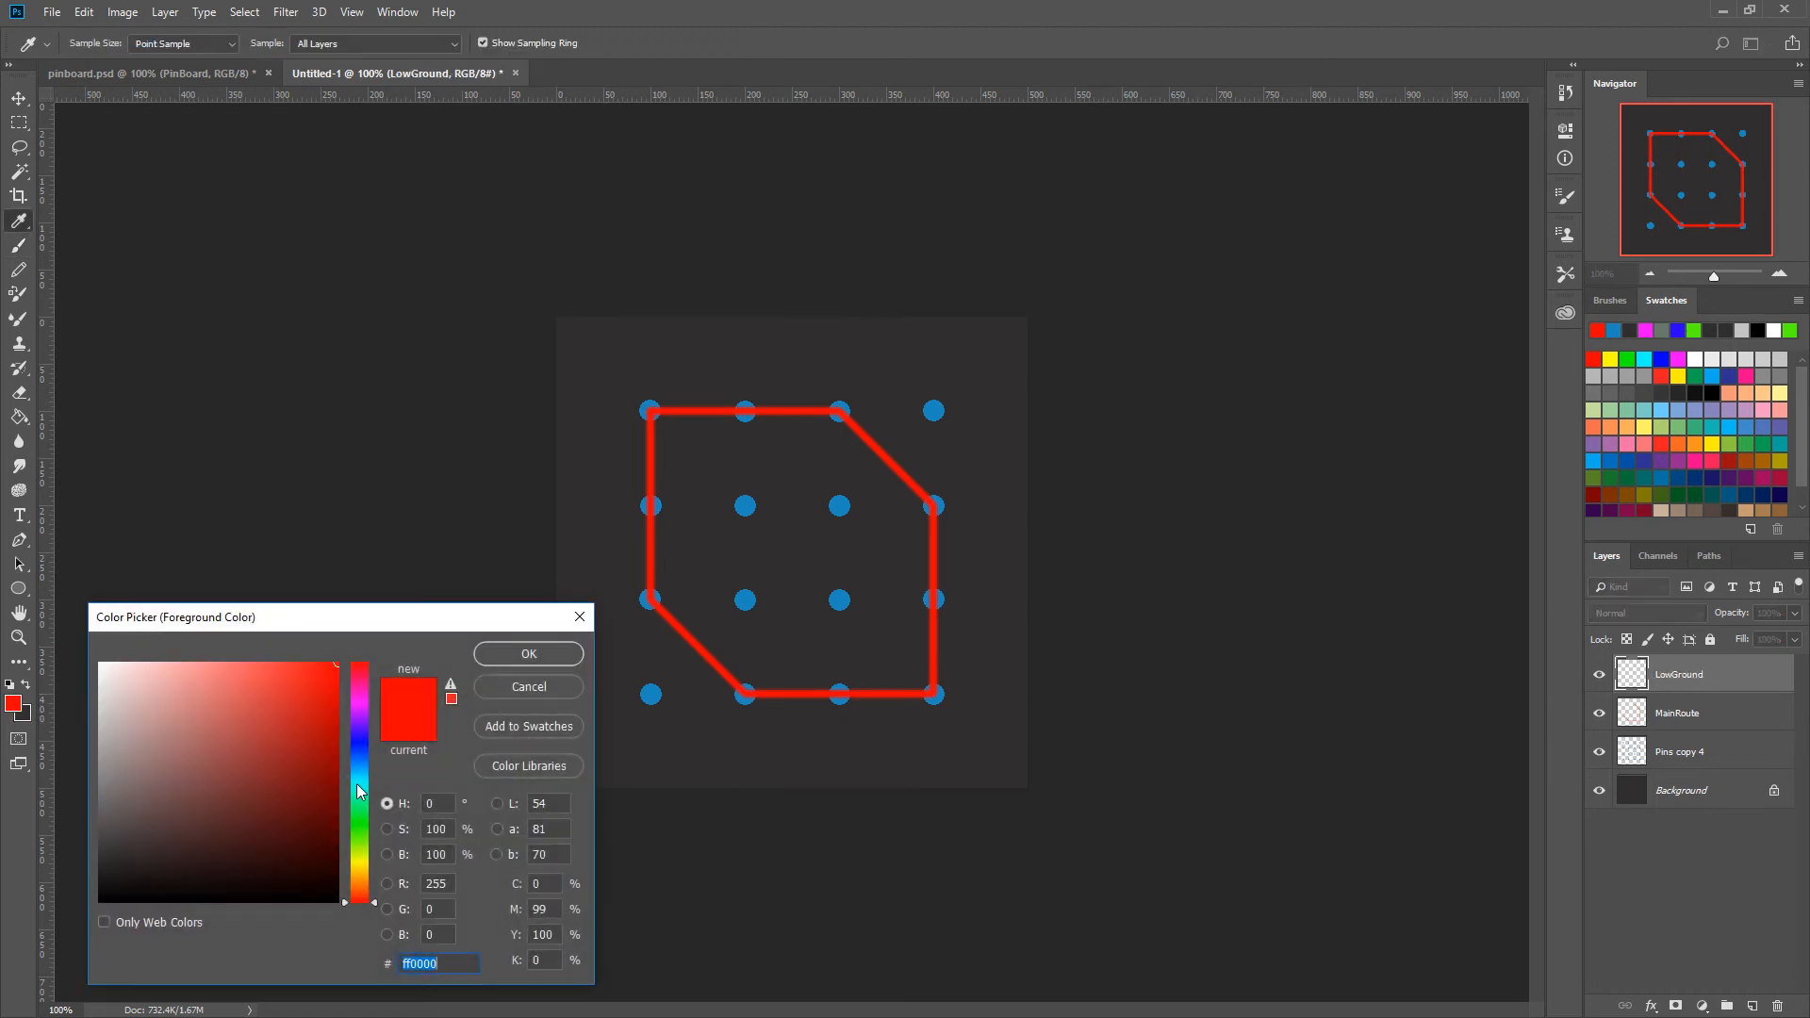
{"action": "mouse_move", "coordinate": [358, 794]}
{"action": "left_mouse_down"}
{"action": "mouse_move", "coordinate": [366, 829]}
{"action": "mouse_move", "coordinate": [384, 825]}
{"action": "mouse_move", "coordinate": [360, 804]}
{"action": "left_mouse_up"}
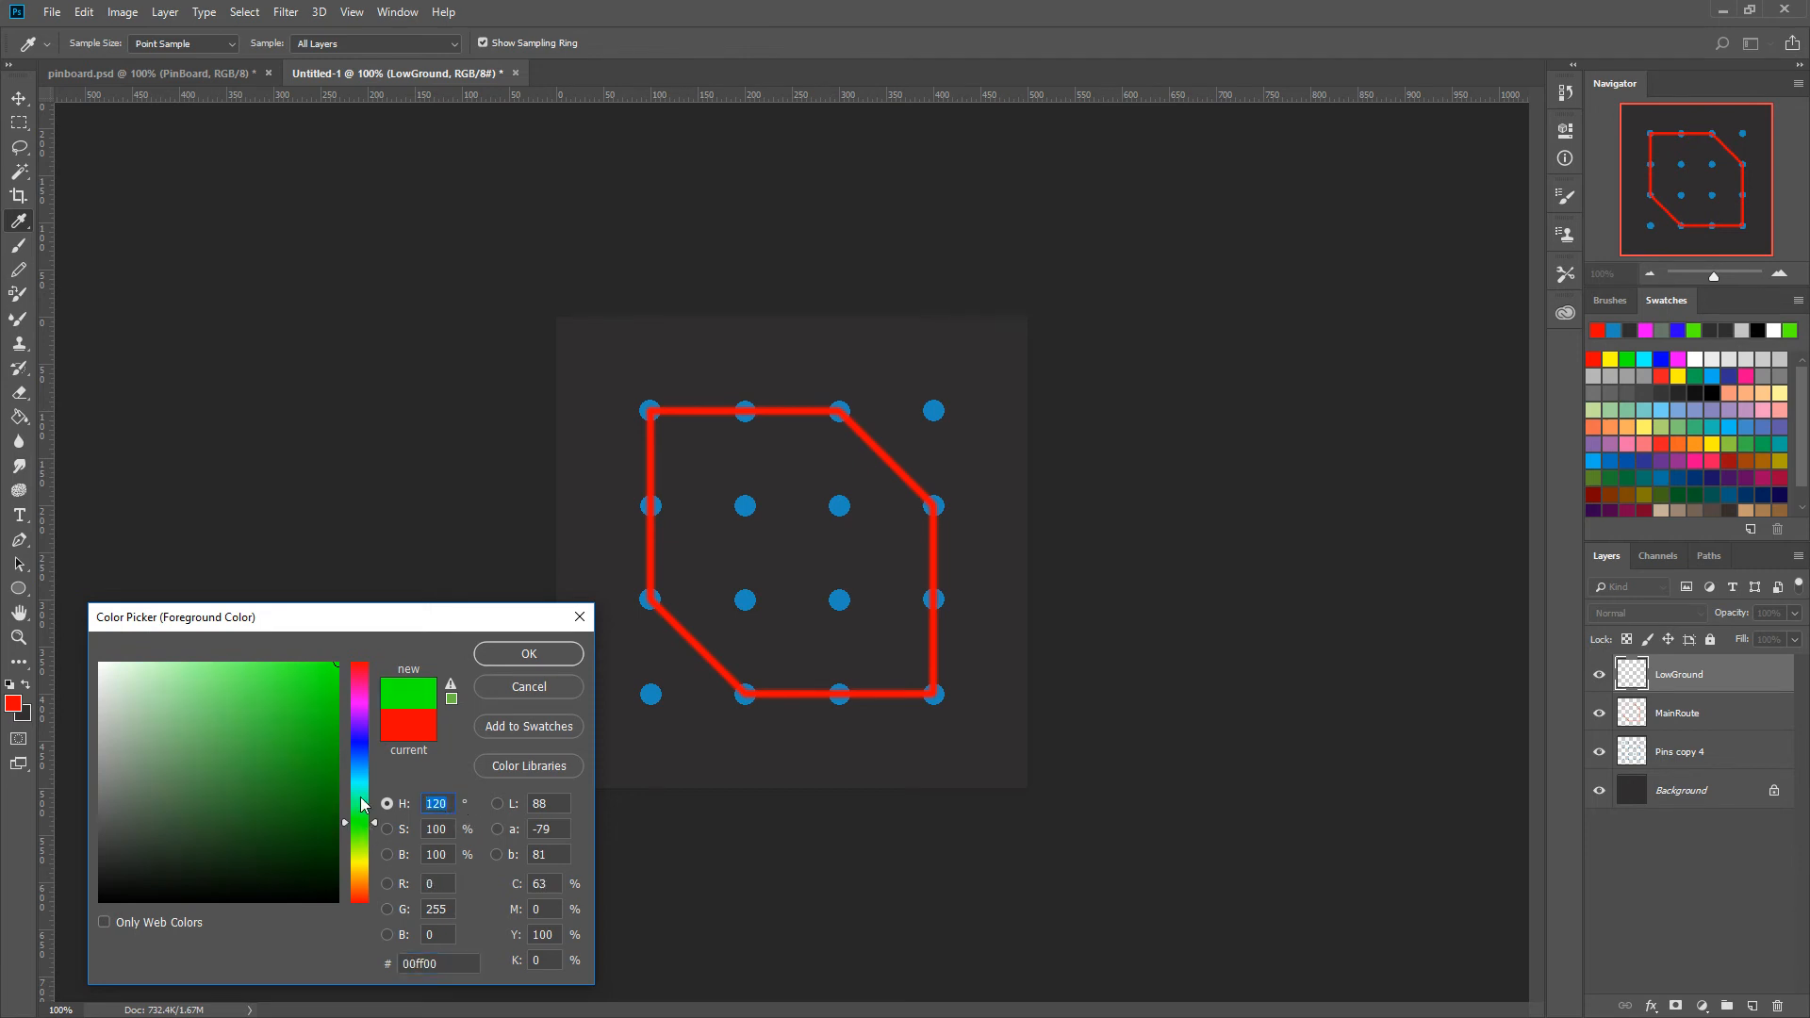
{"action": "key", "text": "Return"}
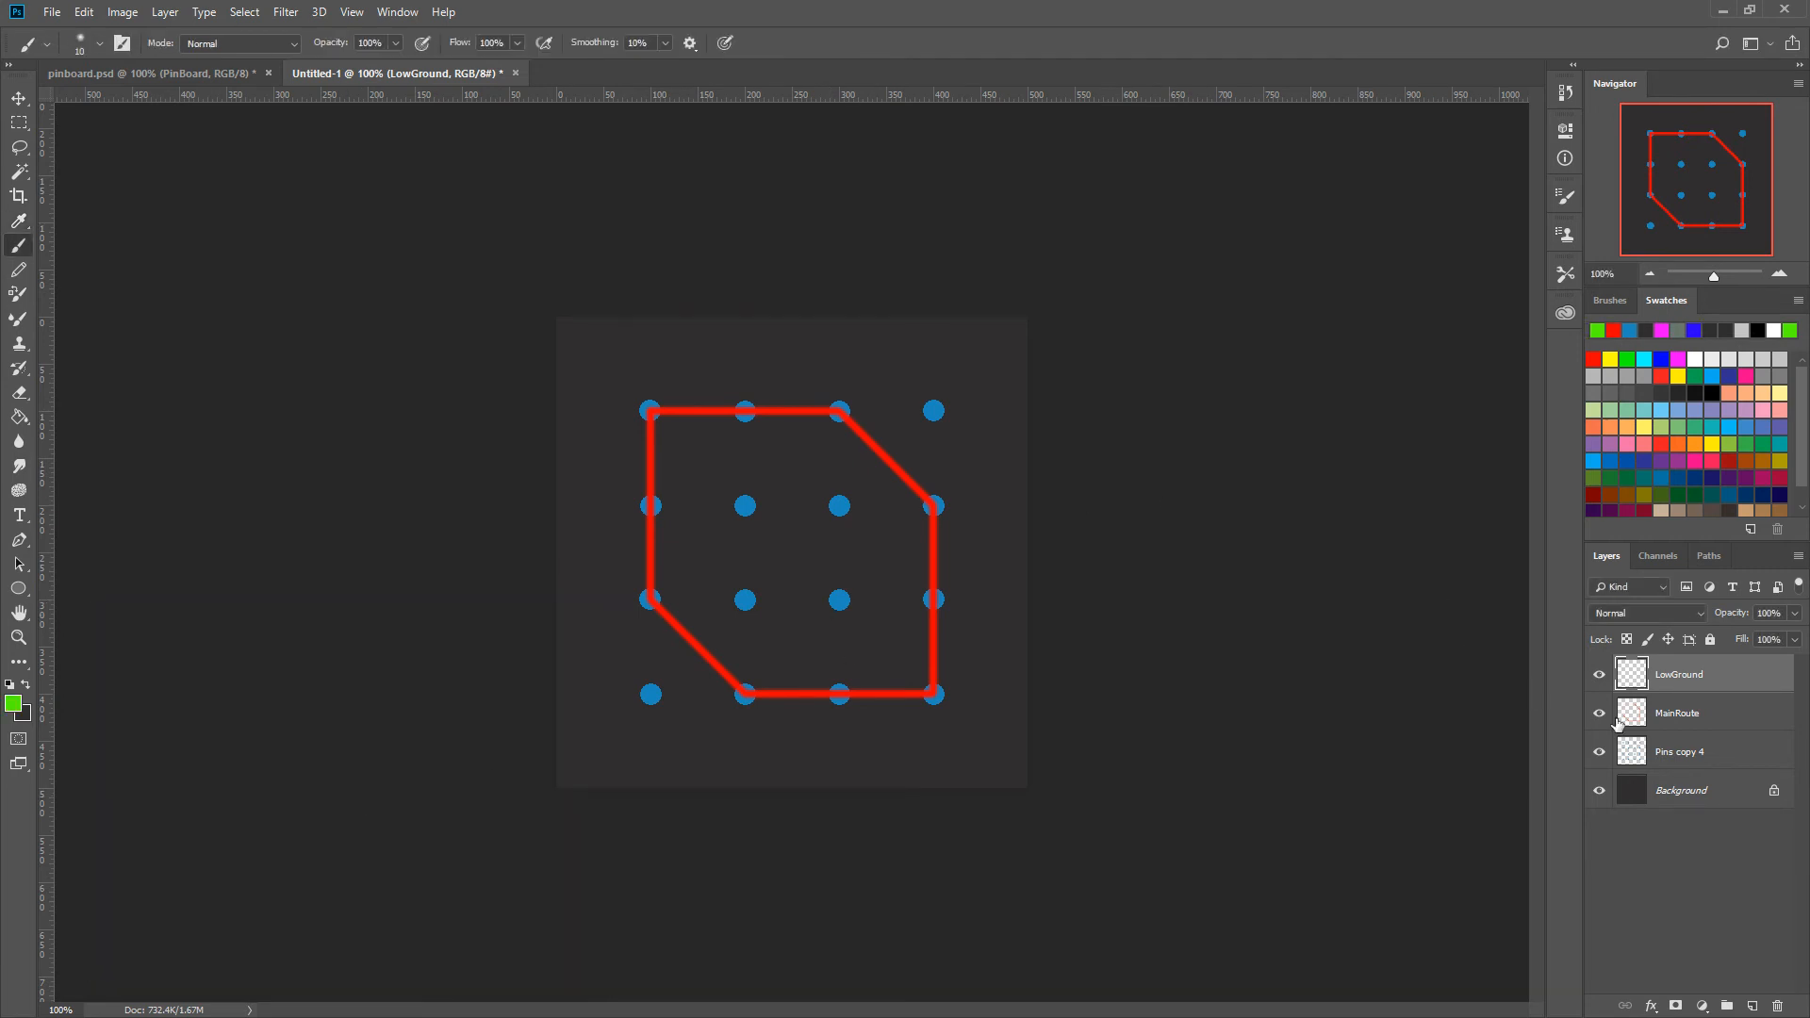
Show the guides and paint a green square through the four inner pins, with diagonals to the pins at (100,100) and (400,400) px.
{"action": "left_click", "coordinate": [1780, 273]}
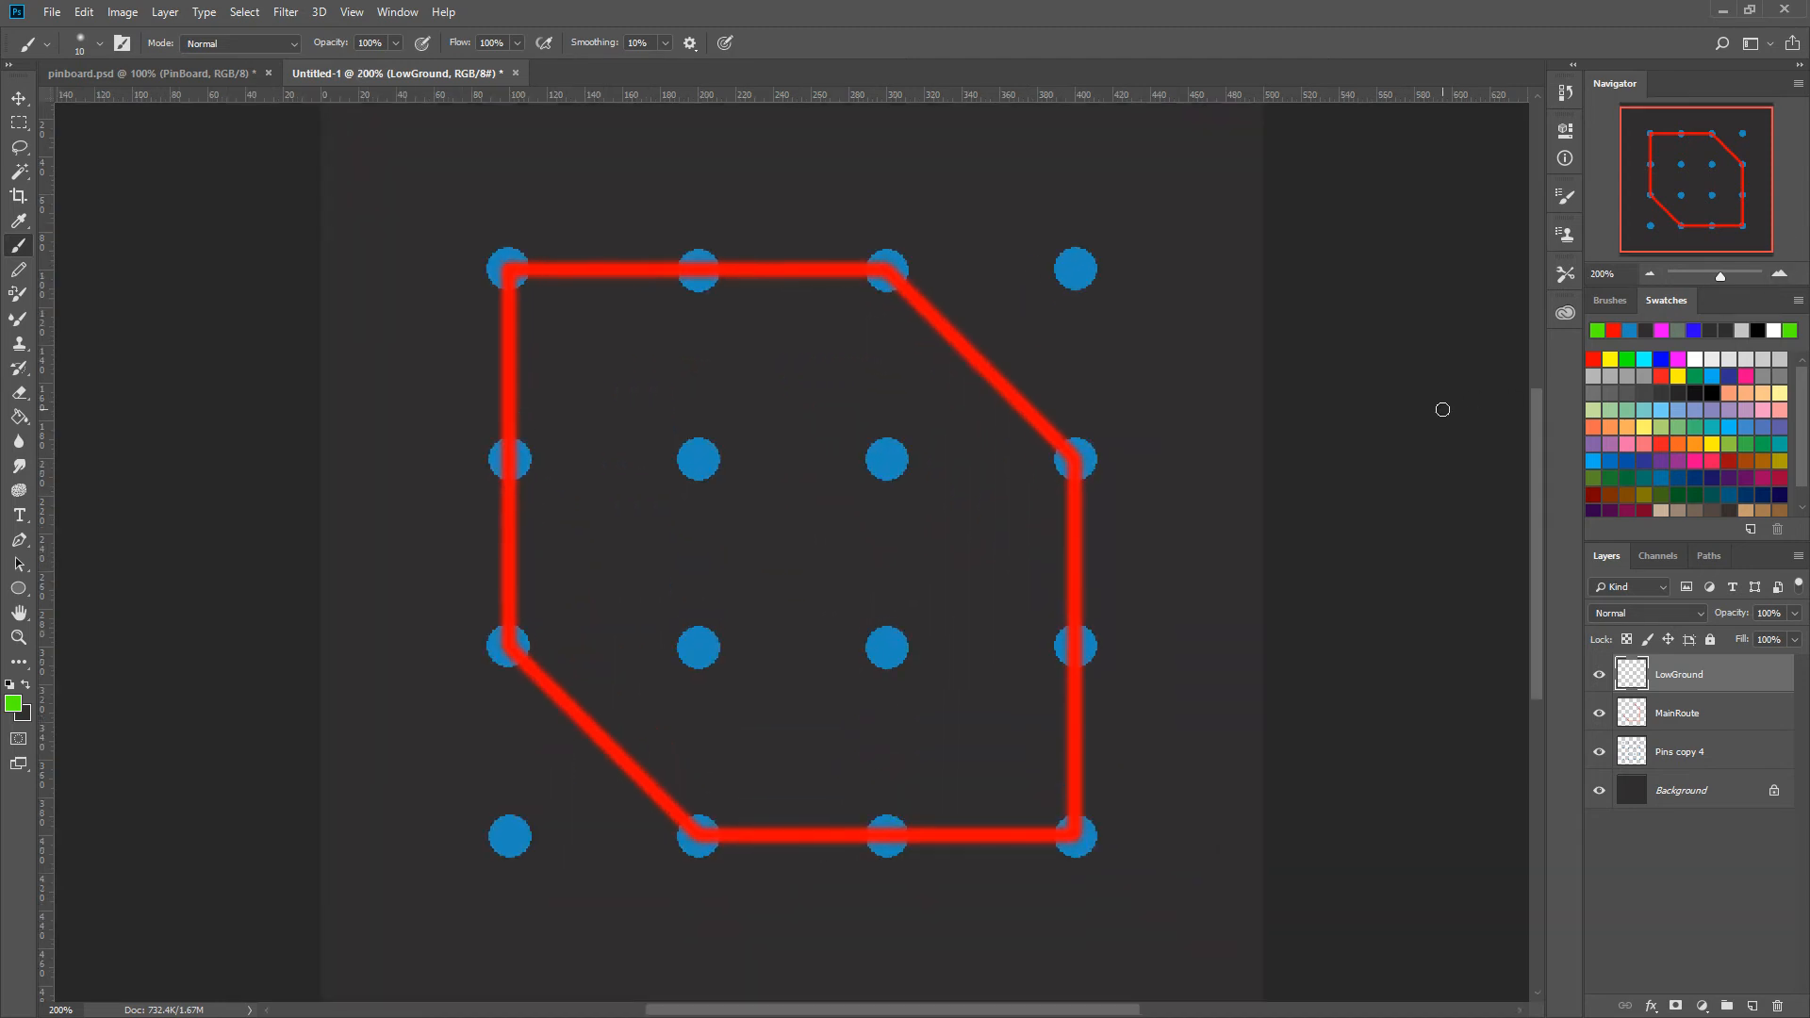
{"action": "key", "text": "ctrl+semicolon"}
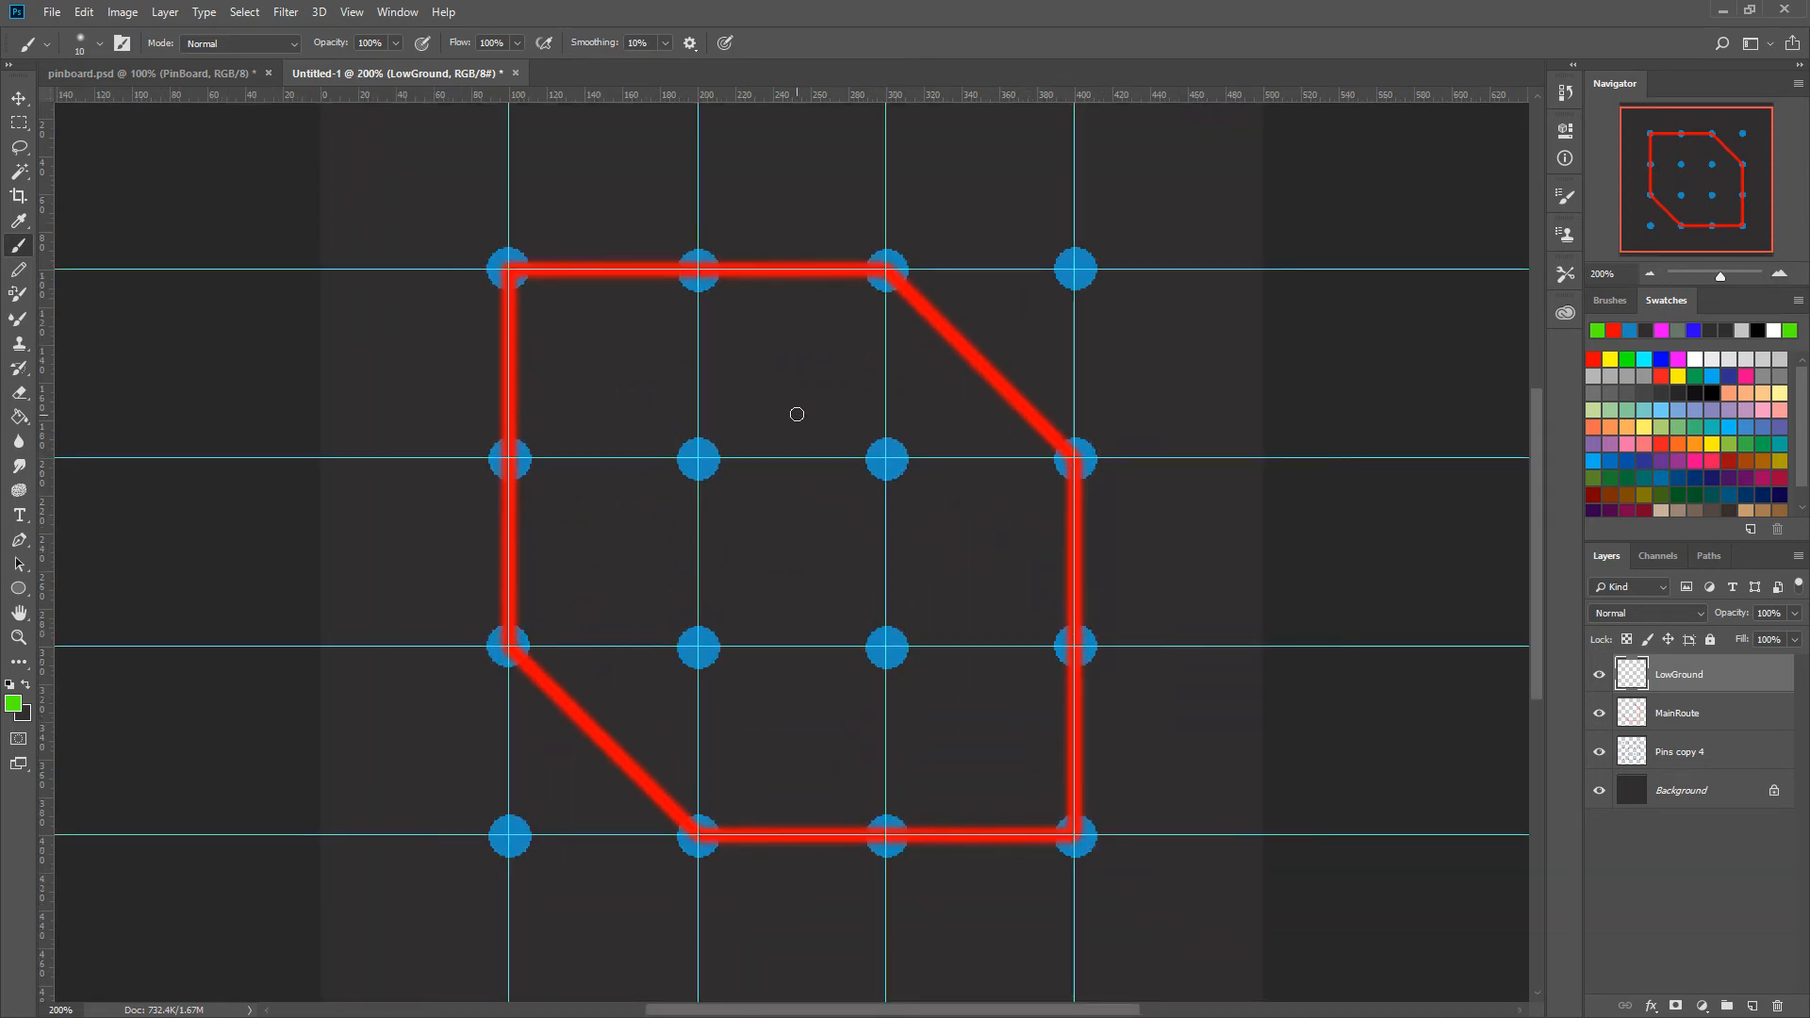
{"action": "left_click", "coordinate": [508, 269]}
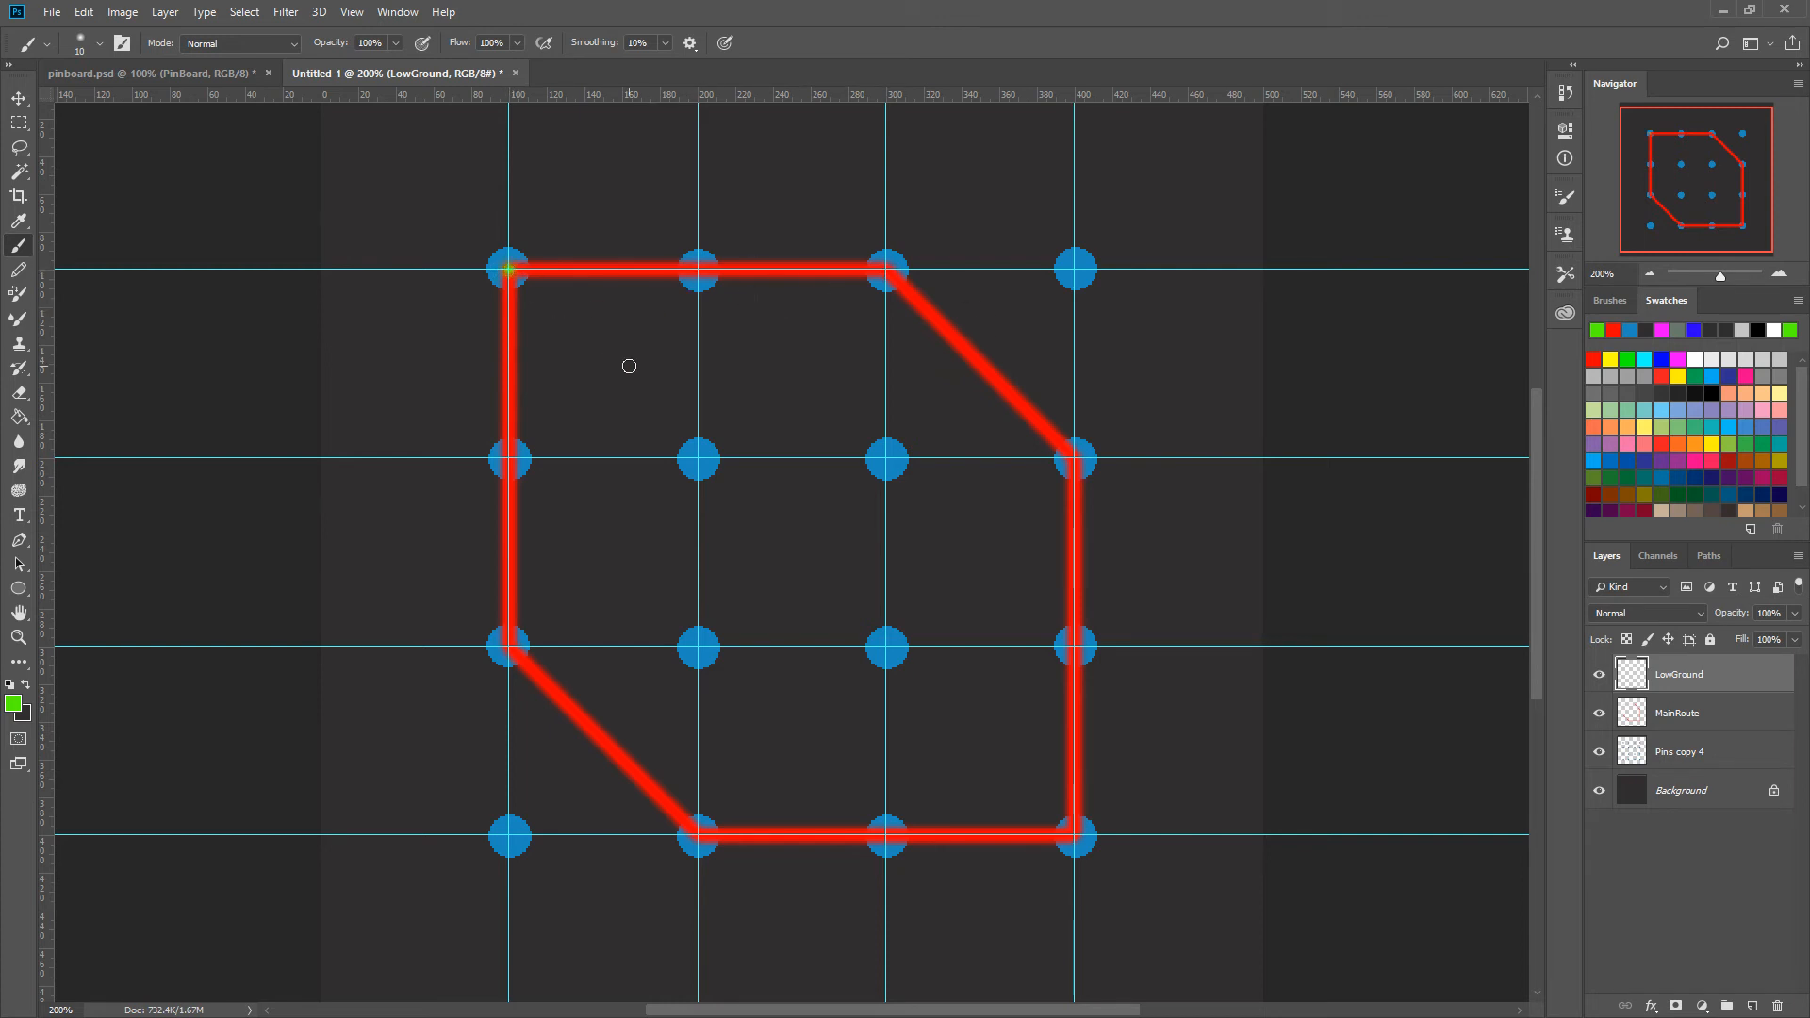
{"action": "left_click", "coordinate": [698, 457], "text": "shift"}
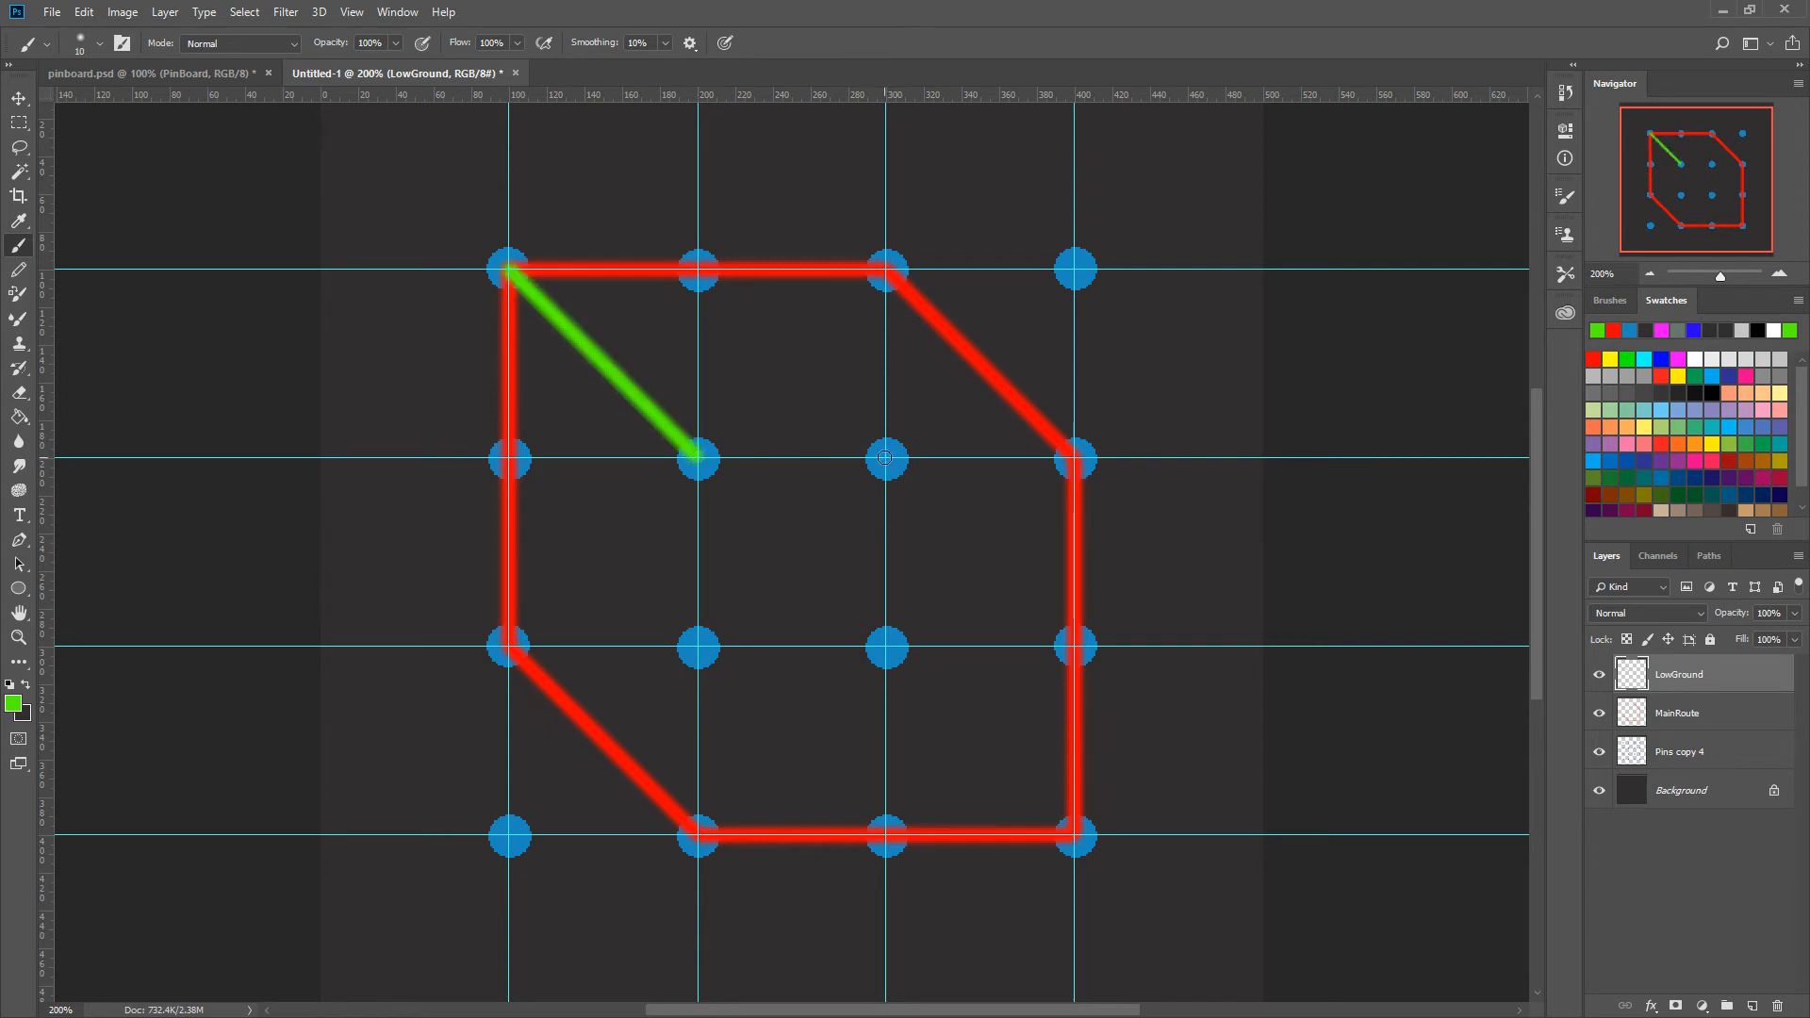
{"action": "left_click", "coordinate": [884, 457], "text": "shift"}
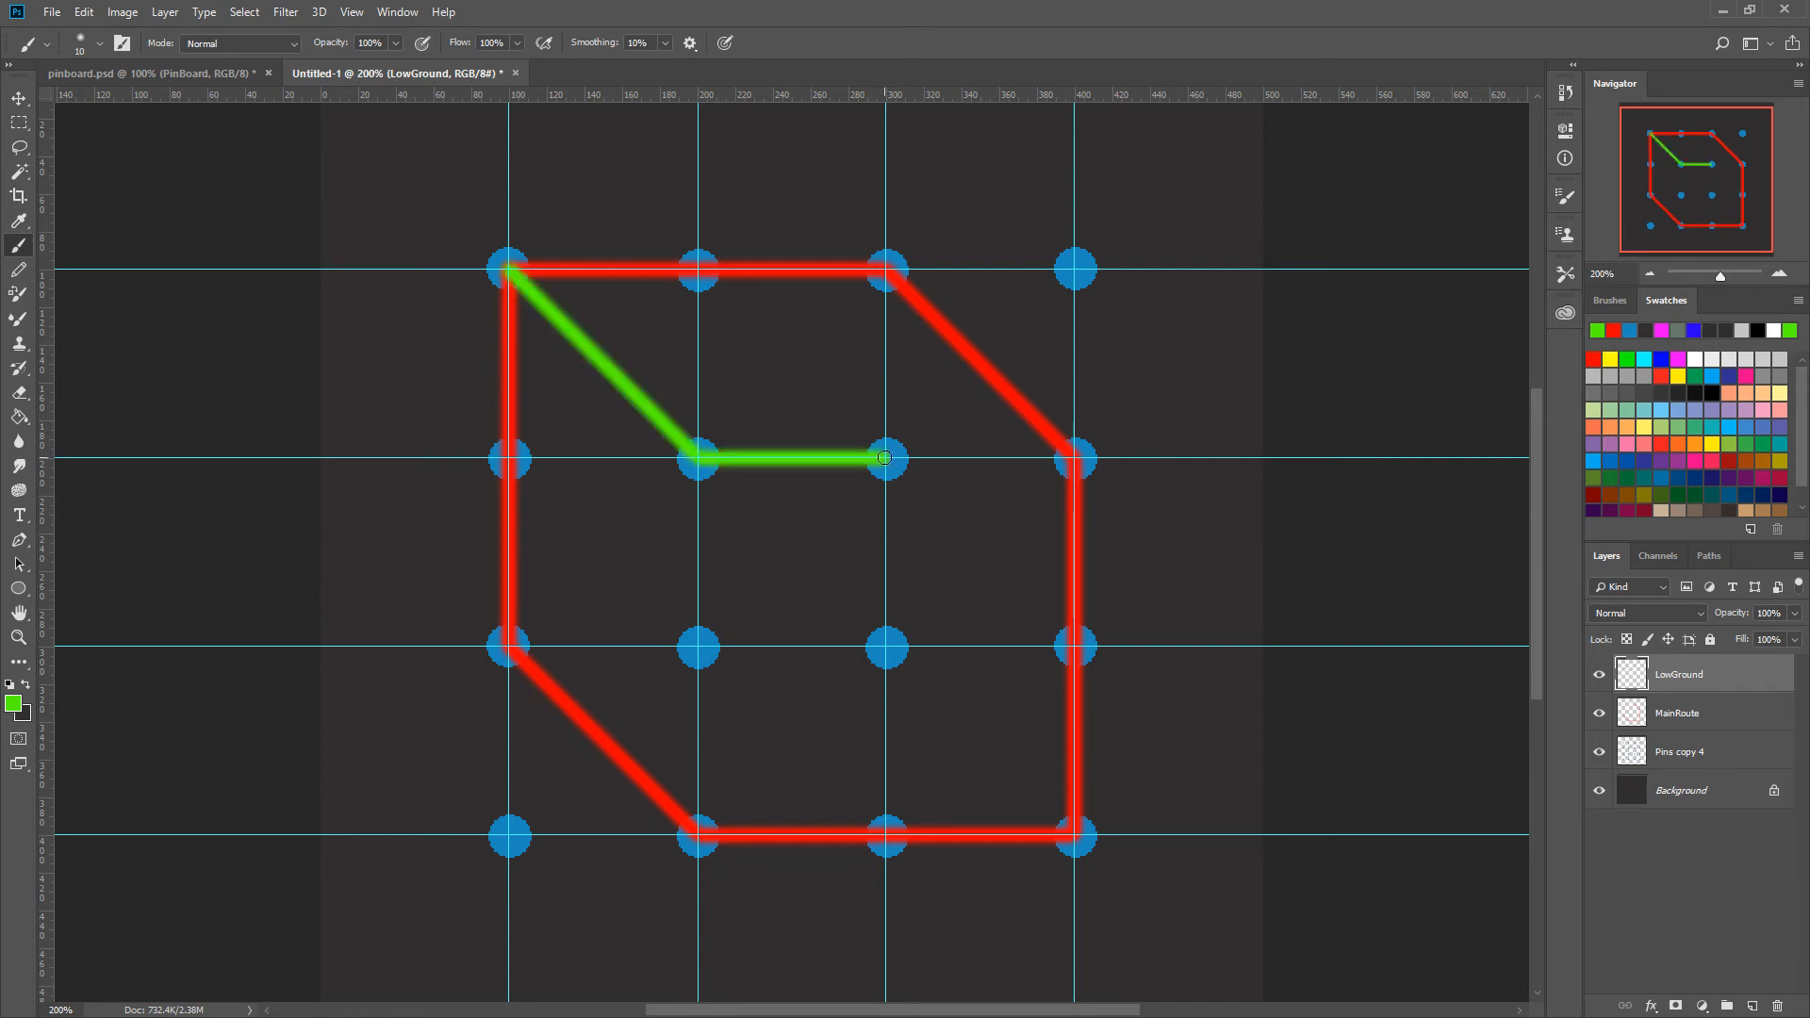
{"action": "left_click", "coordinate": [886, 645], "text": "shift"}
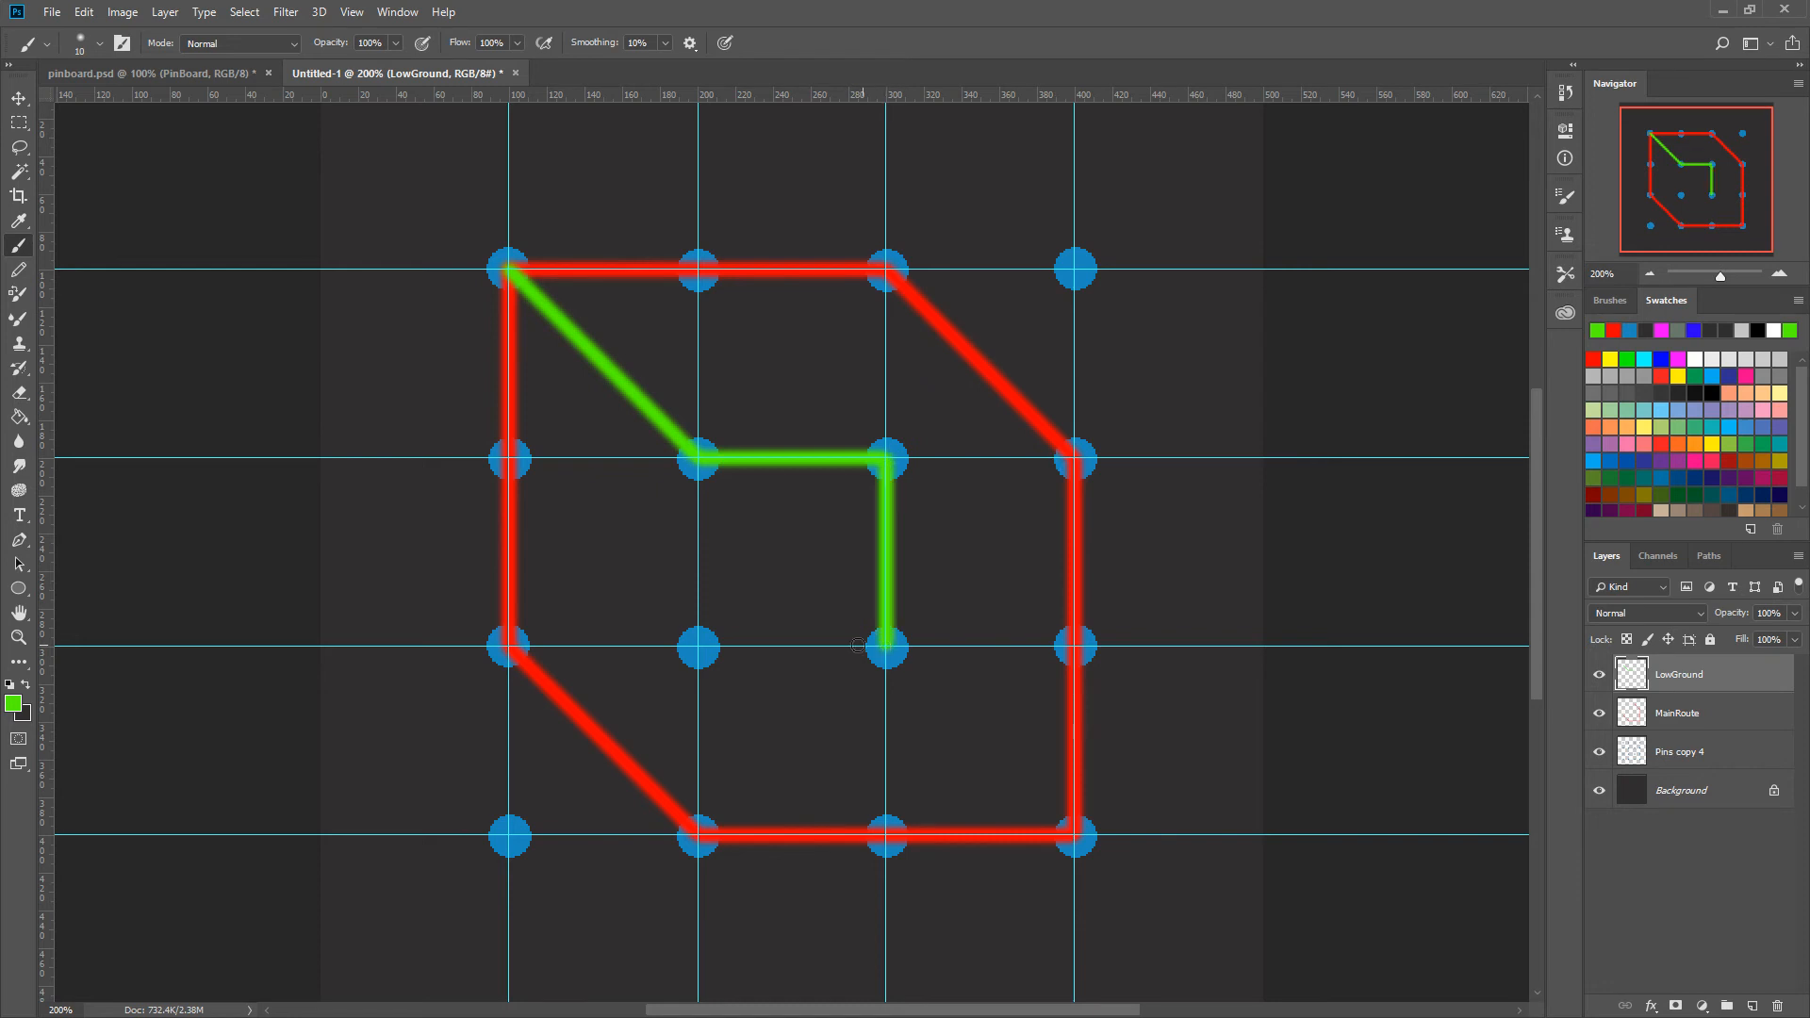
{"action": "left_click", "coordinate": [697, 646], "text": "shift"}
{"action": "left_click", "coordinate": [698, 459], "text": "shift"}
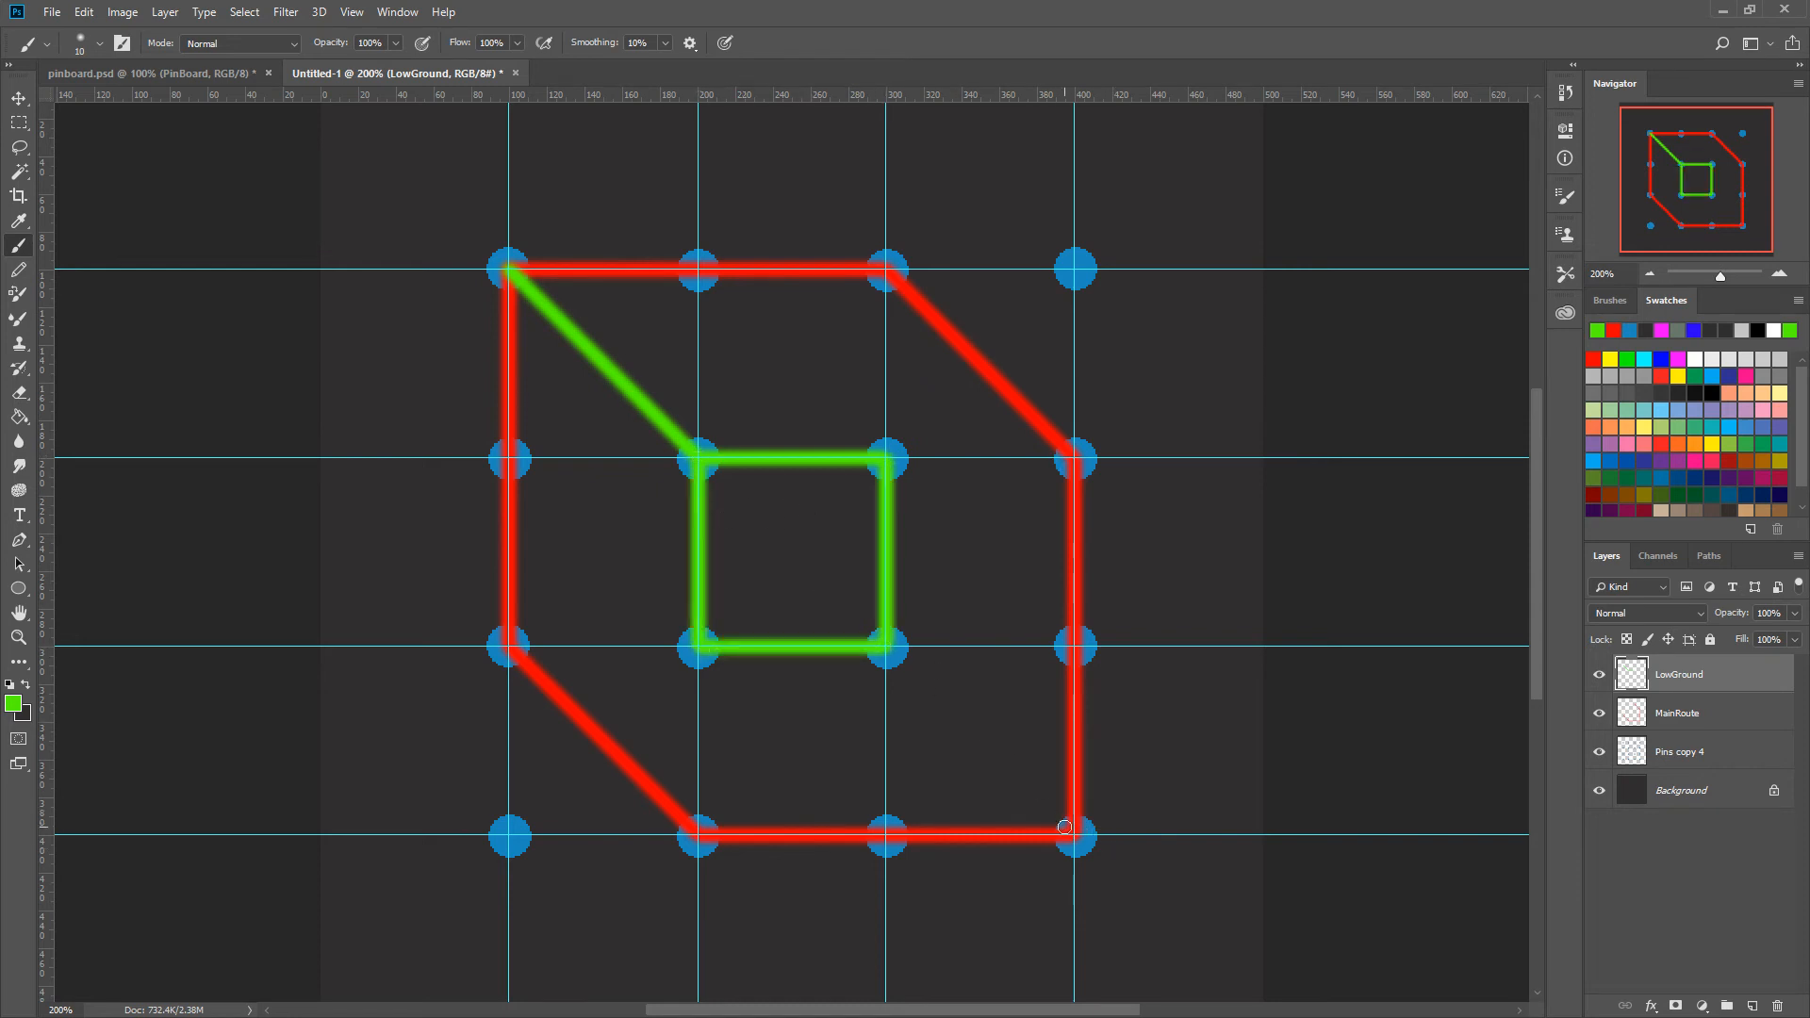
{"action": "left_click", "coordinate": [1076, 836]}
{"action": "left_click", "coordinate": [883, 647], "text": "shift"}
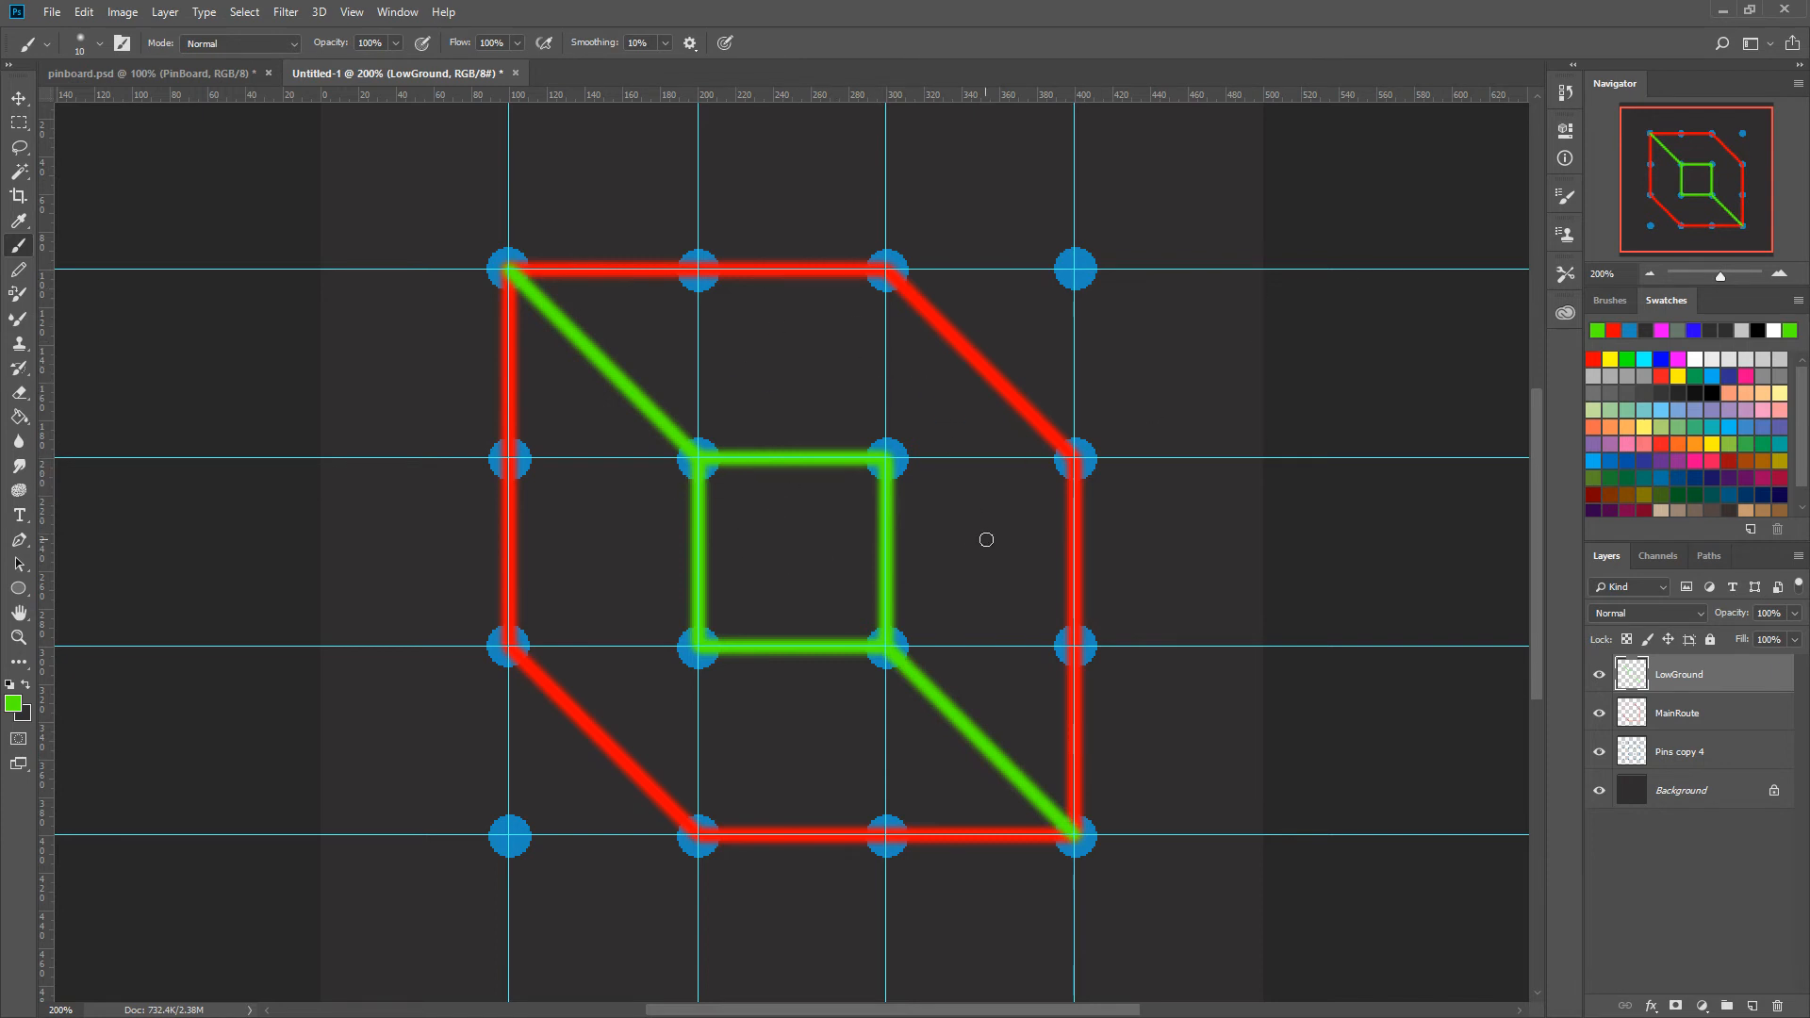
Add a new layer above LowGround and set the foreground colour to yellow #ffd400 with hue 50.
{"action": "left_click", "coordinate": [1752, 1006]}
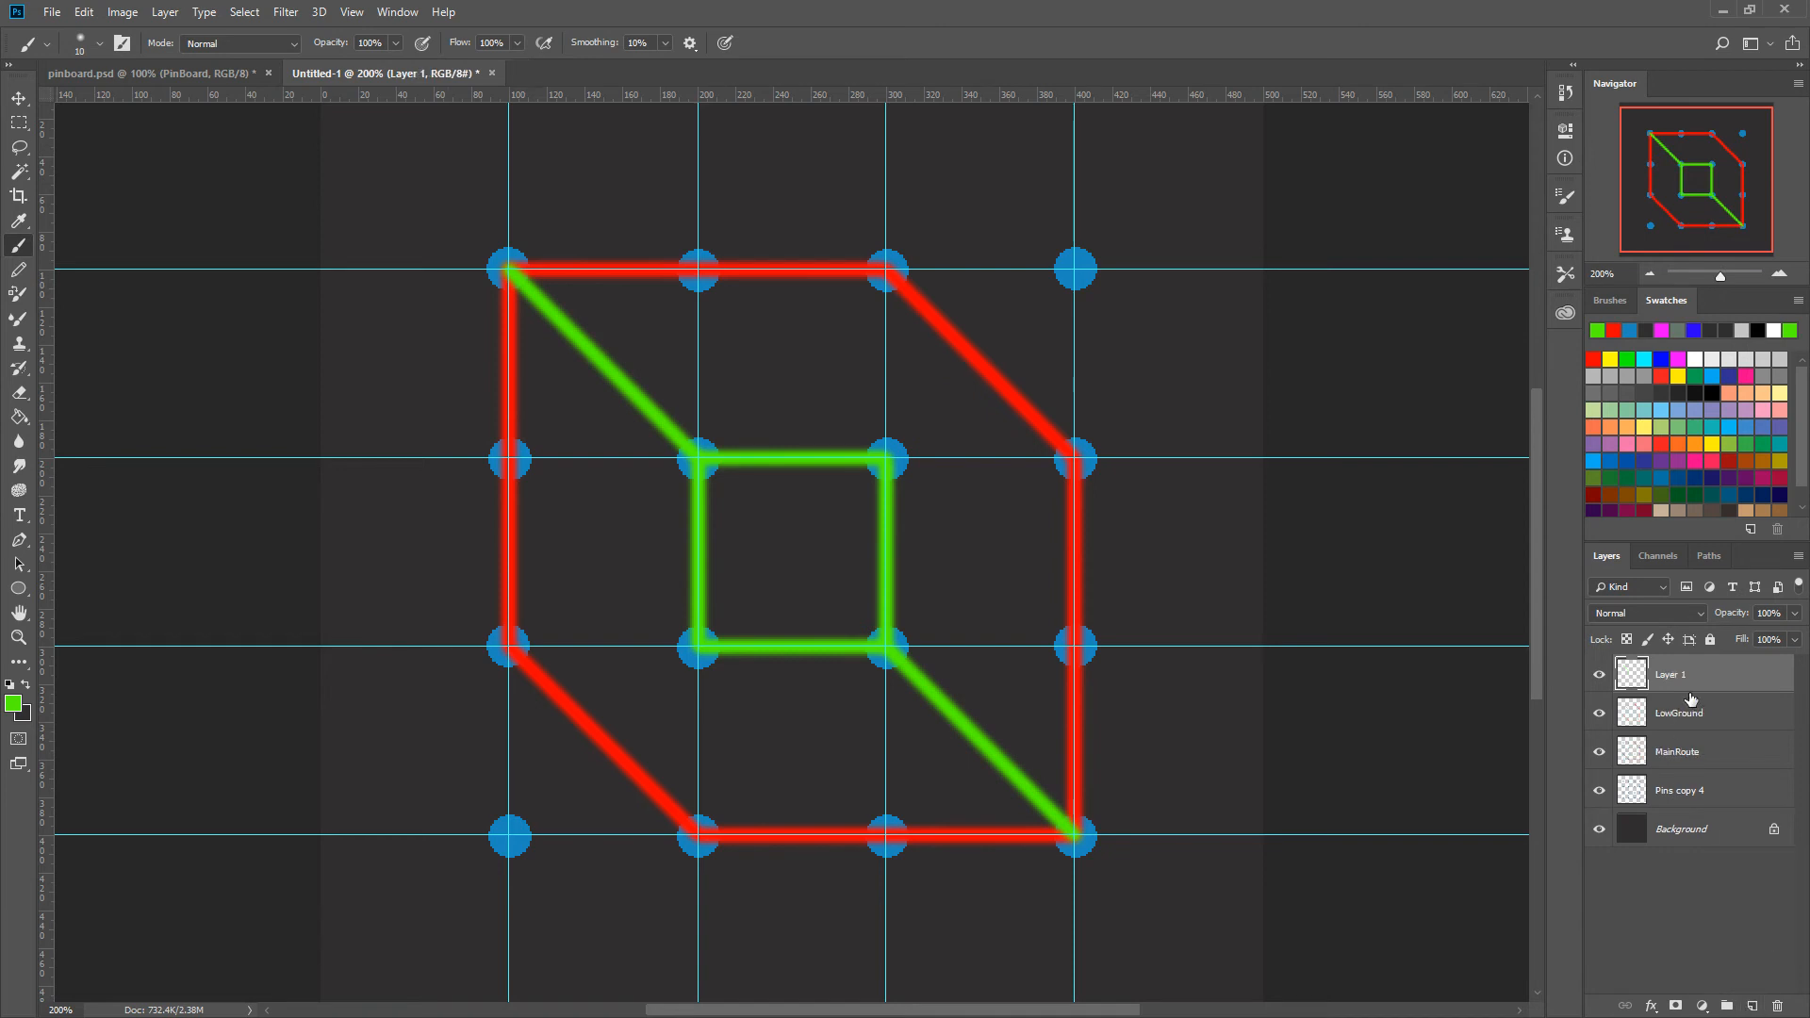
{"action": "left_click", "coordinate": [13, 703]}
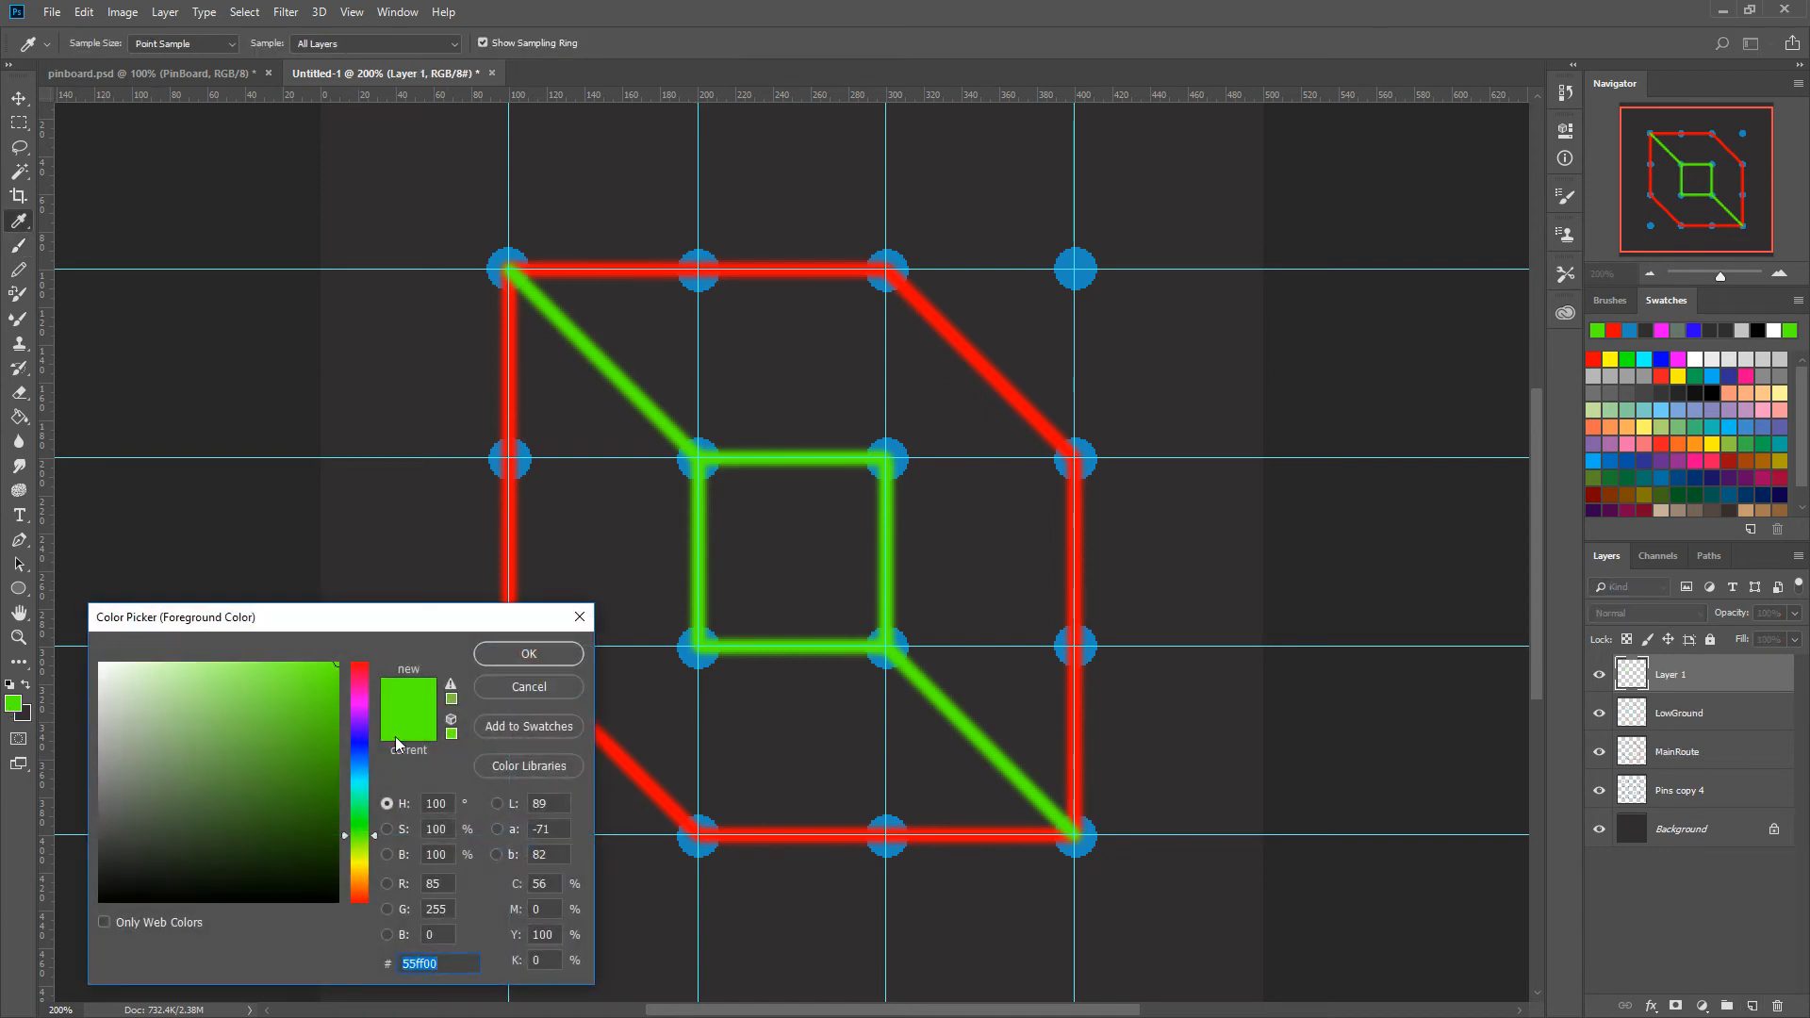
{"action": "left_click_drag", "start_coordinate": [366, 841], "coordinate": [363, 864]}
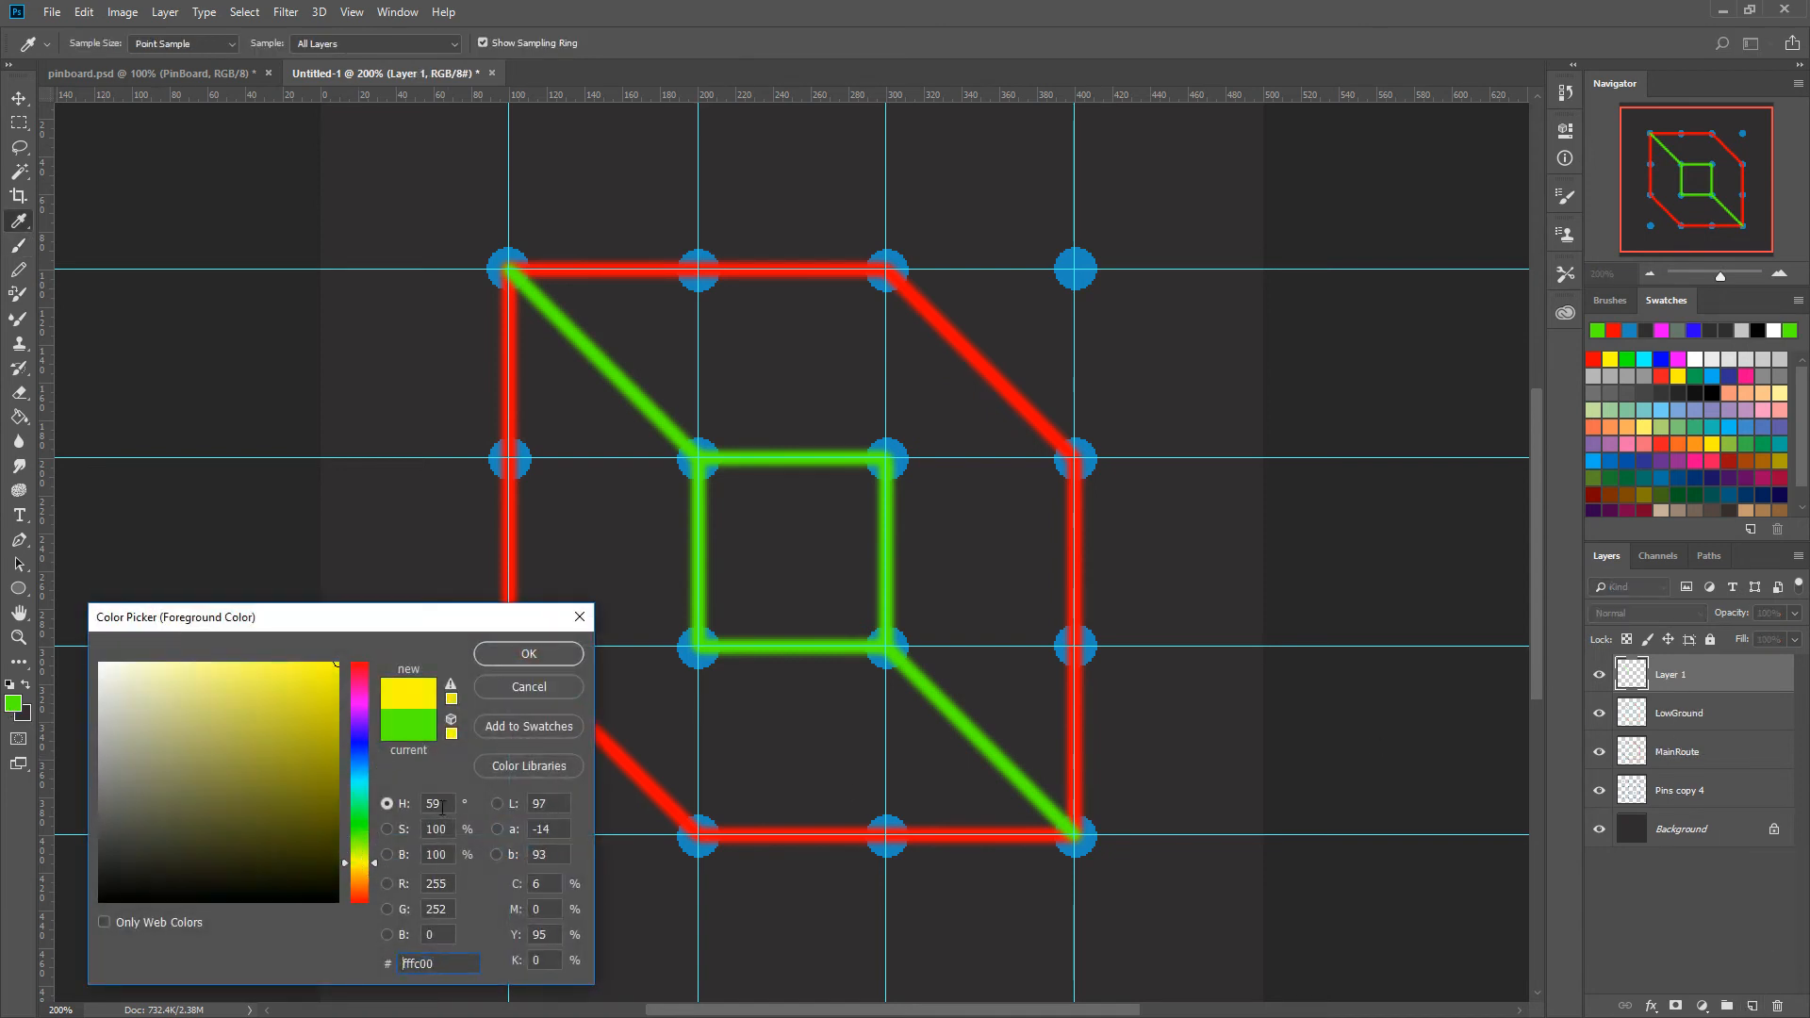
{"action": "double_click", "coordinate": [435, 804]}
{"action": "type", "text": "50"}
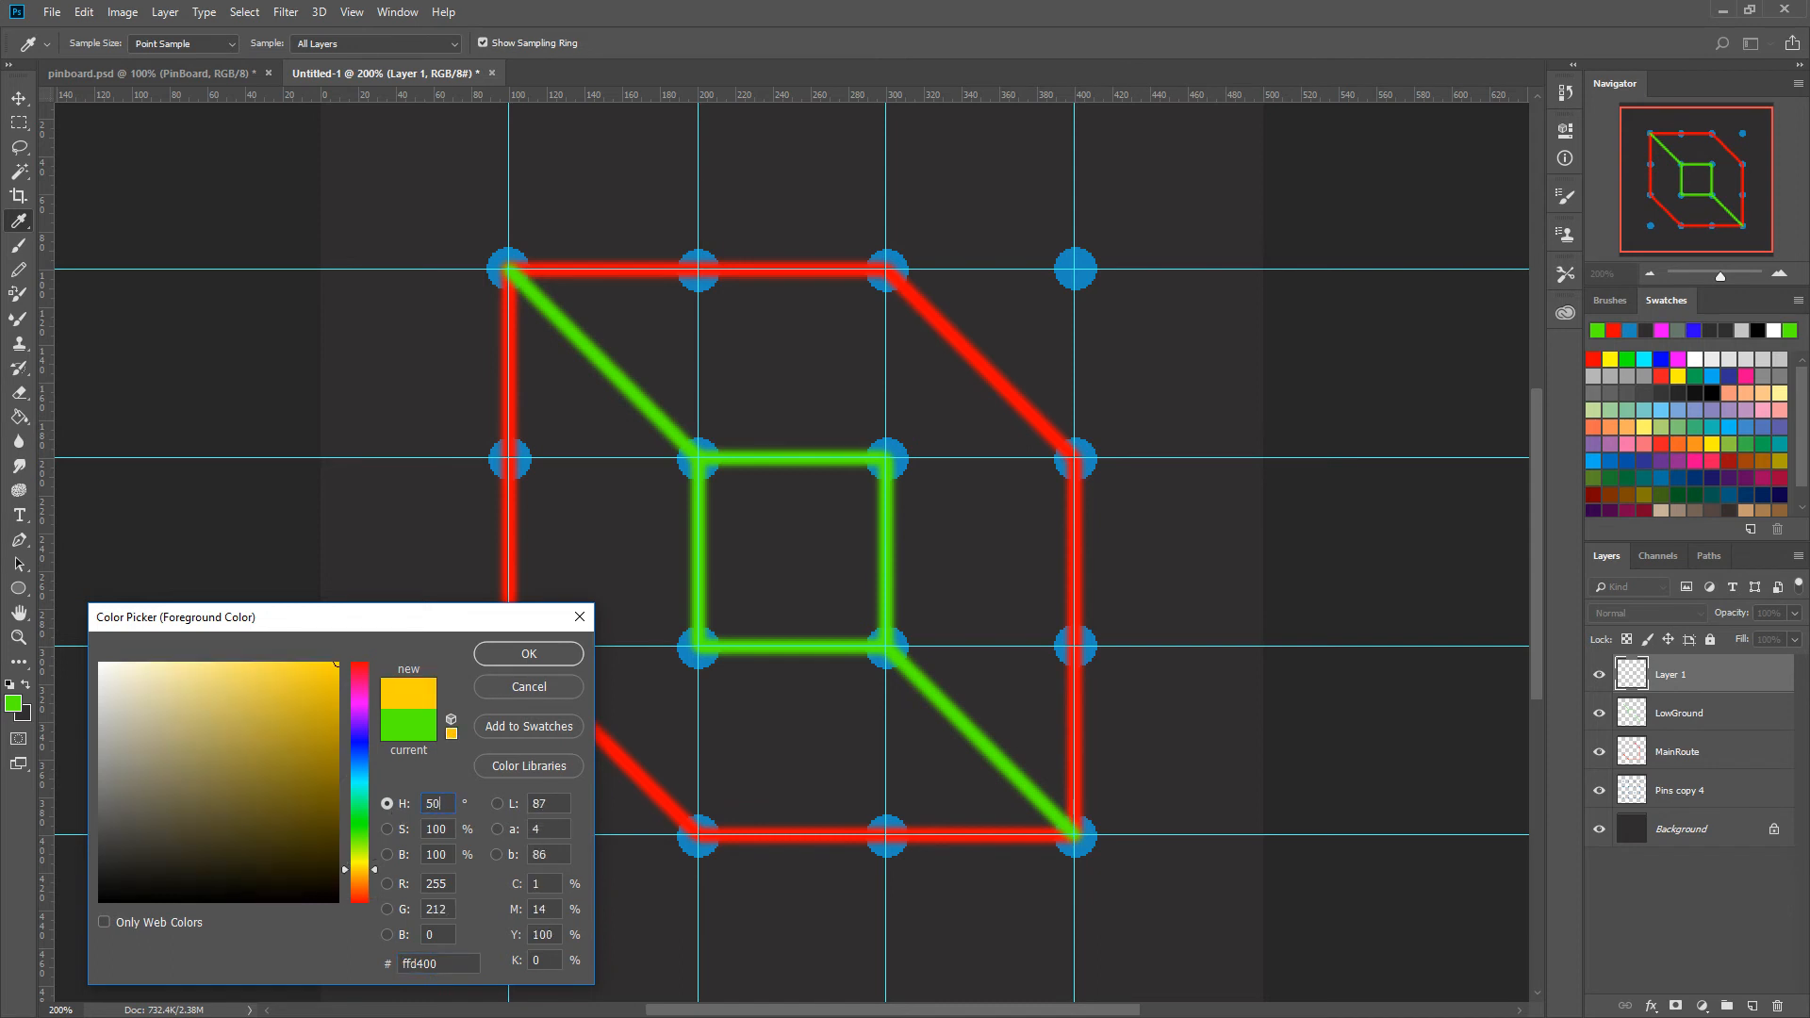
{"action": "left_click", "coordinate": [515, 654]}
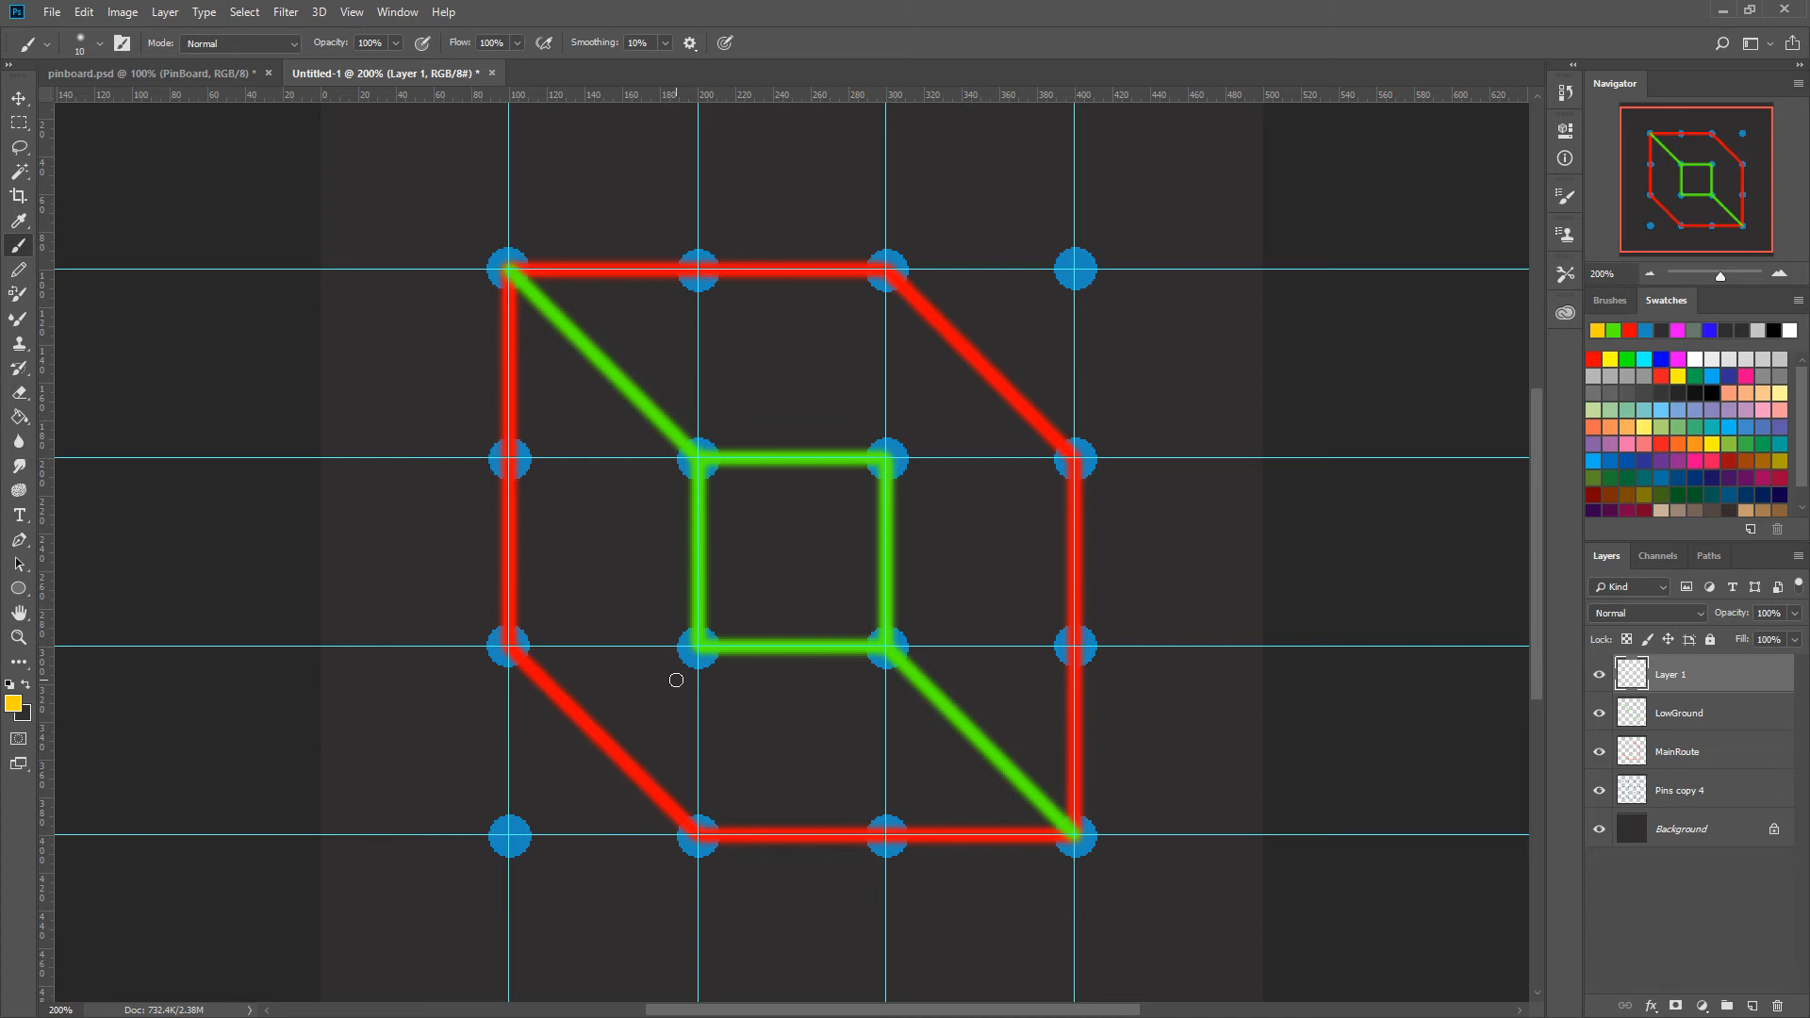
Rename the new layer HighGround.
{"action": "double_click", "coordinate": [1692, 675]}
{"action": "type", "text": "HighGround"}
{"action": "key", "text": "Return"}
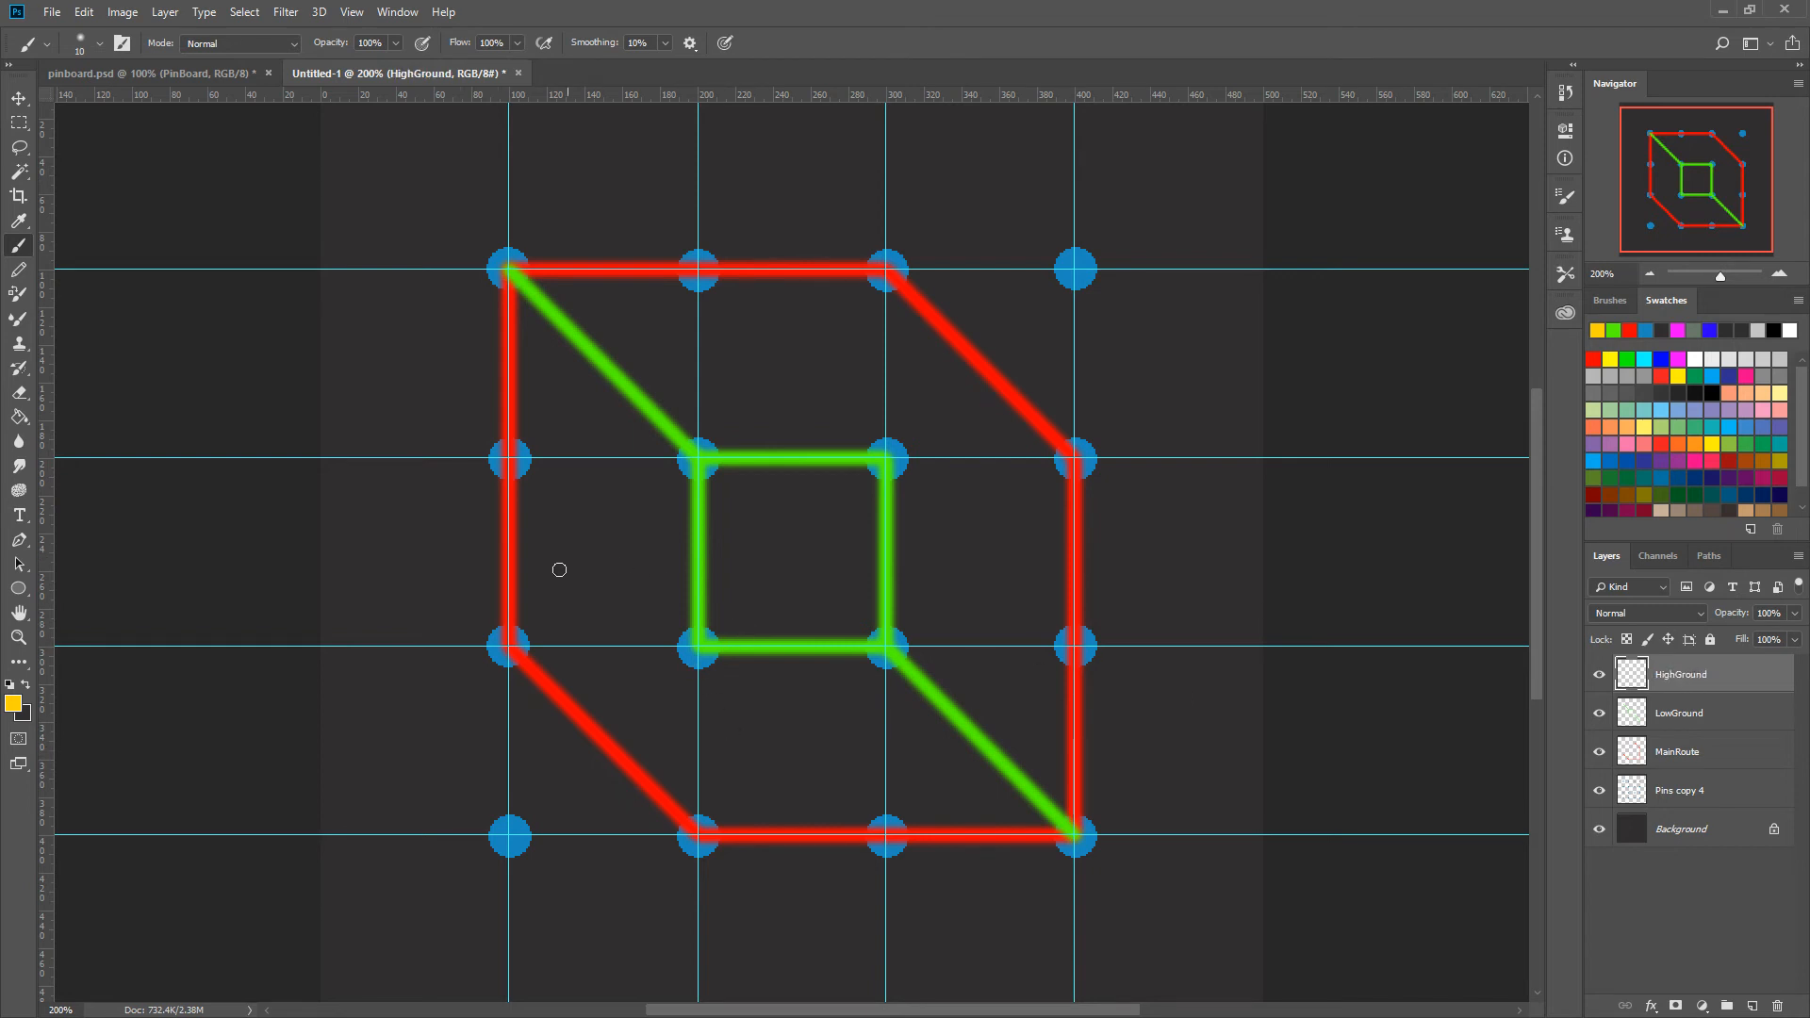
Paint a yellow square on HighGround through the four pins between (100,300) and (200,400) px.
{"action": "left_click", "coordinate": [698, 835]}
{"action": "left_click", "coordinate": [698, 647], "text": "shift"}
{"action": "left_click", "coordinate": [509, 646], "text": "shift"}
{"action": "left_click", "coordinate": [510, 834], "text": "shift"}
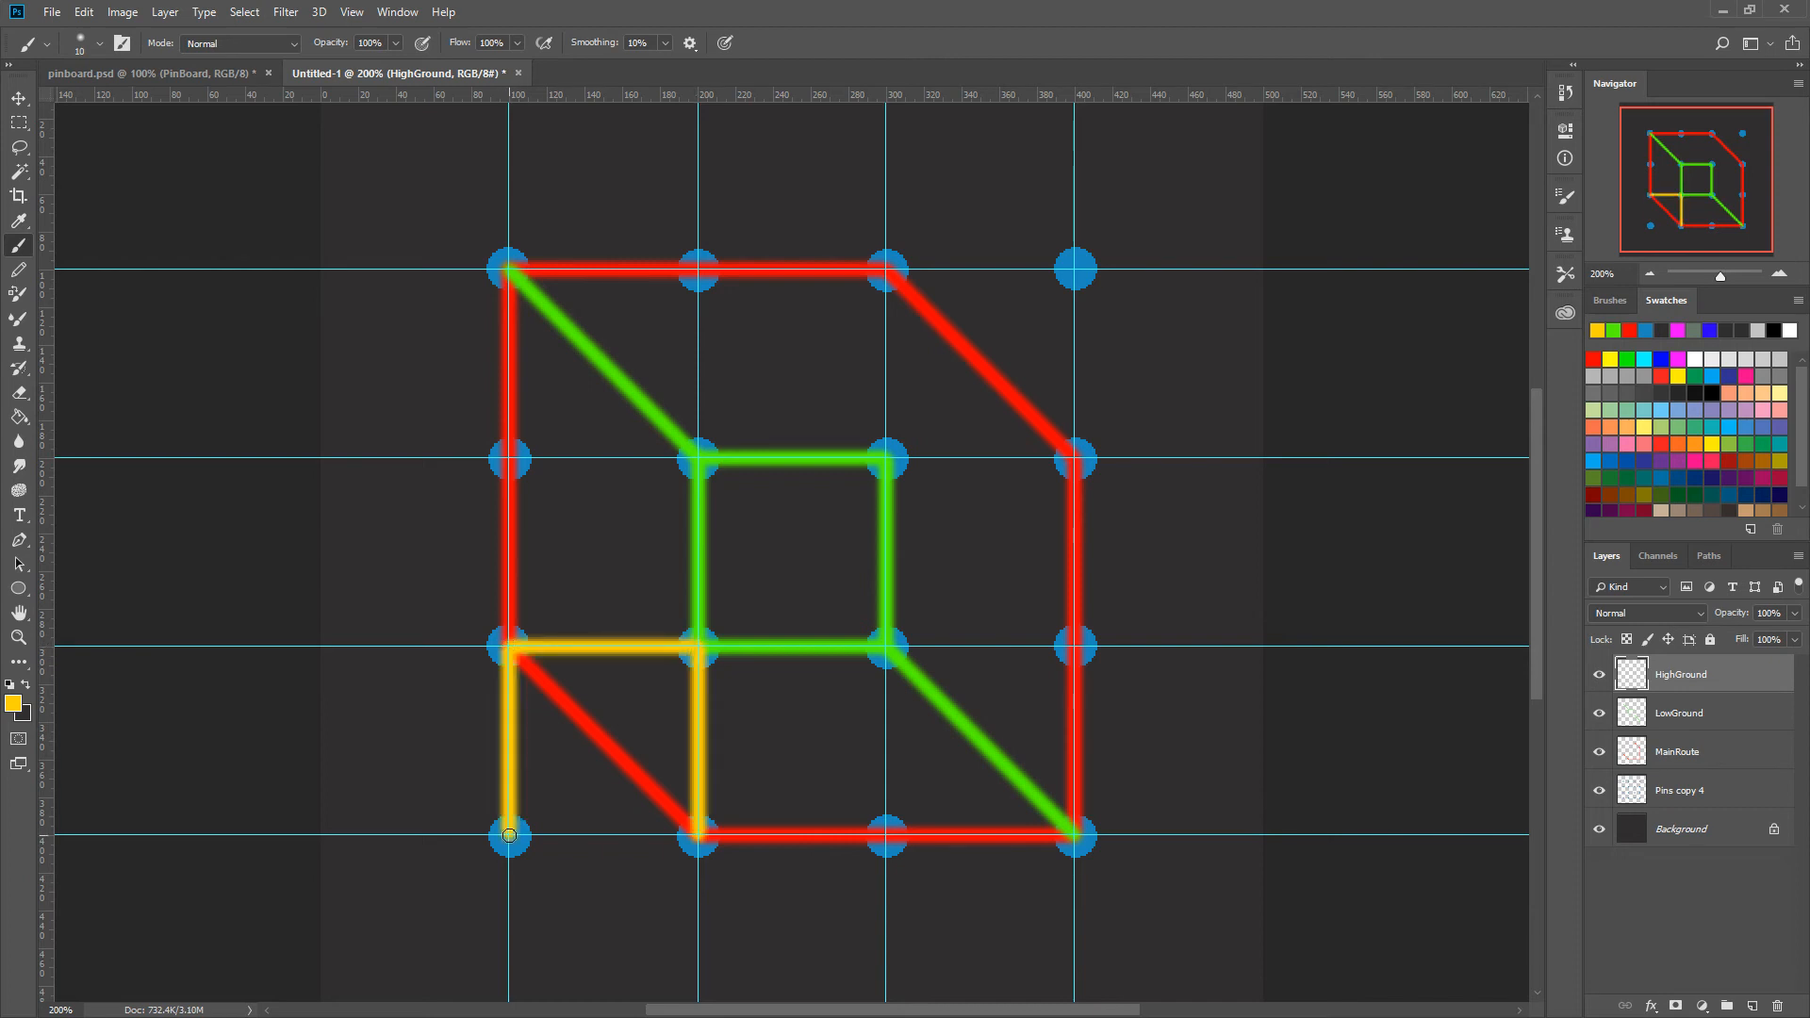
{"action": "left_click", "coordinate": [699, 835], "text": "shift"}
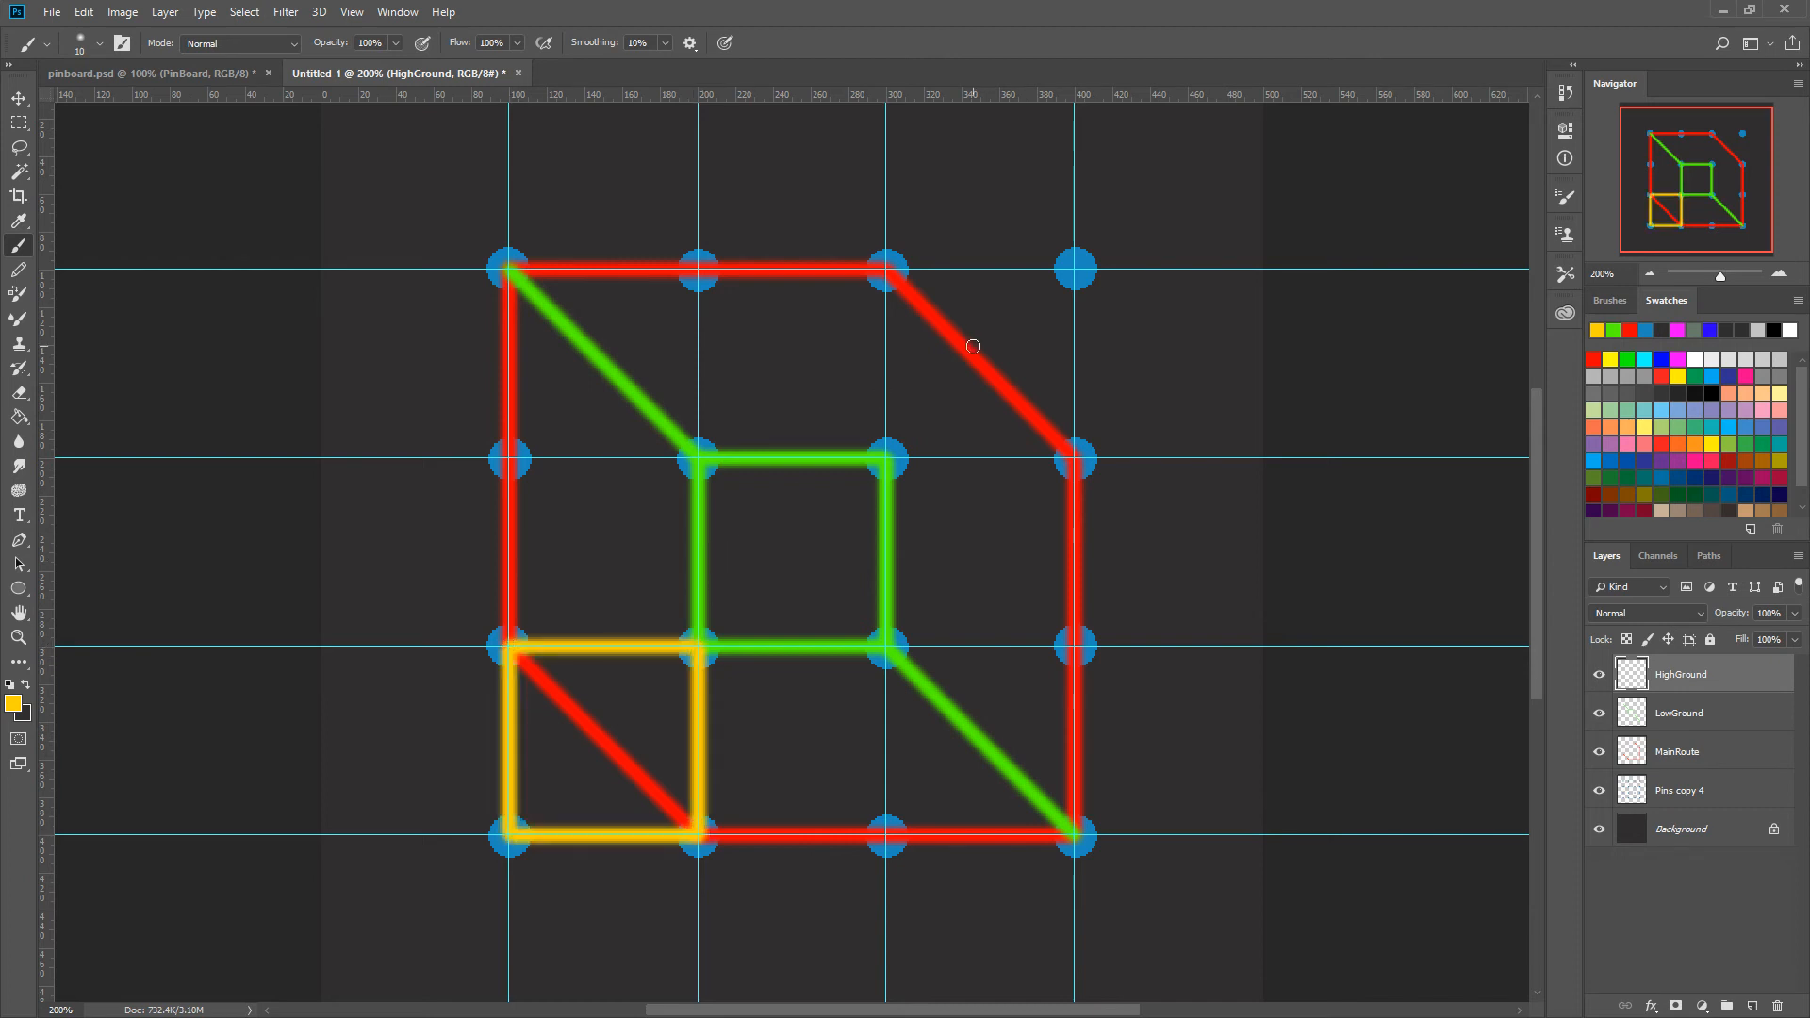
Paint a second yellow square through the four pins between (300,100) and (400,200) px.
{"action": "left_click", "coordinate": [886, 269]}
{"action": "left_click", "coordinate": [886, 458], "text": "shift"}
{"action": "left_click", "coordinate": [1078, 455], "text": "shift"}
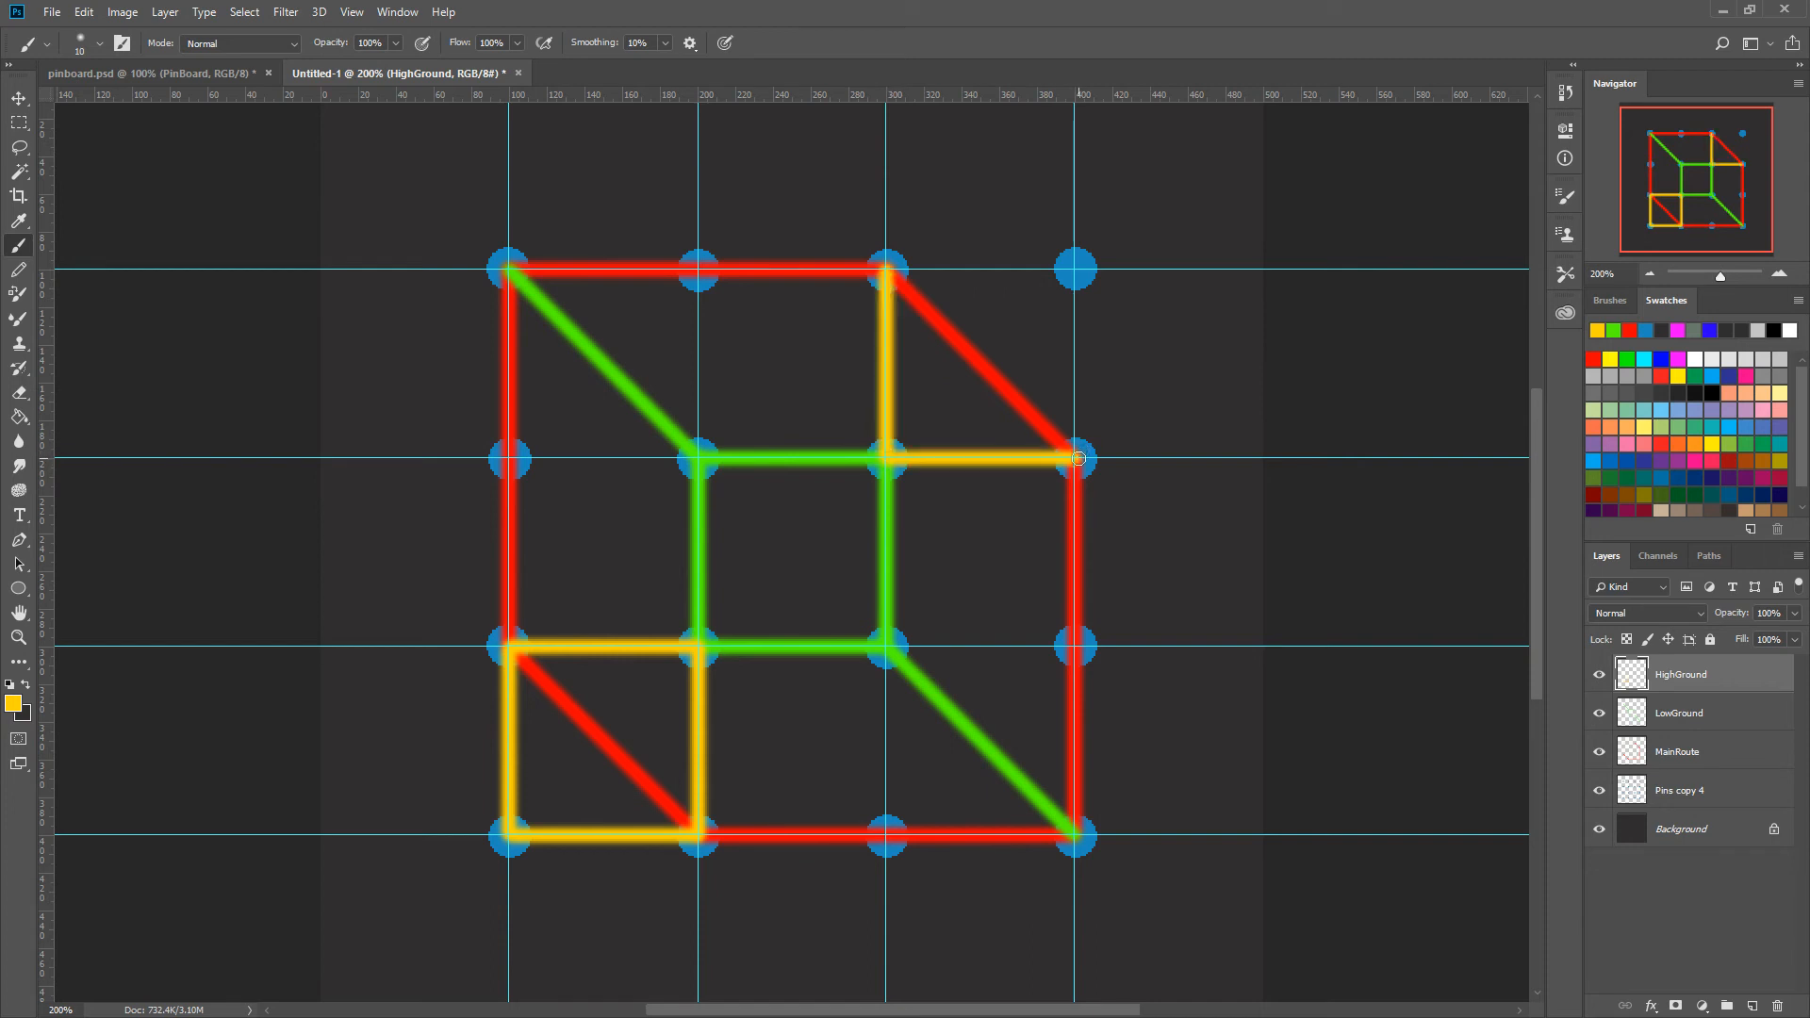
{"action": "left_click", "coordinate": [1075, 269], "text": "shift"}
{"action": "left_click", "coordinate": [889, 270], "text": "shift"}
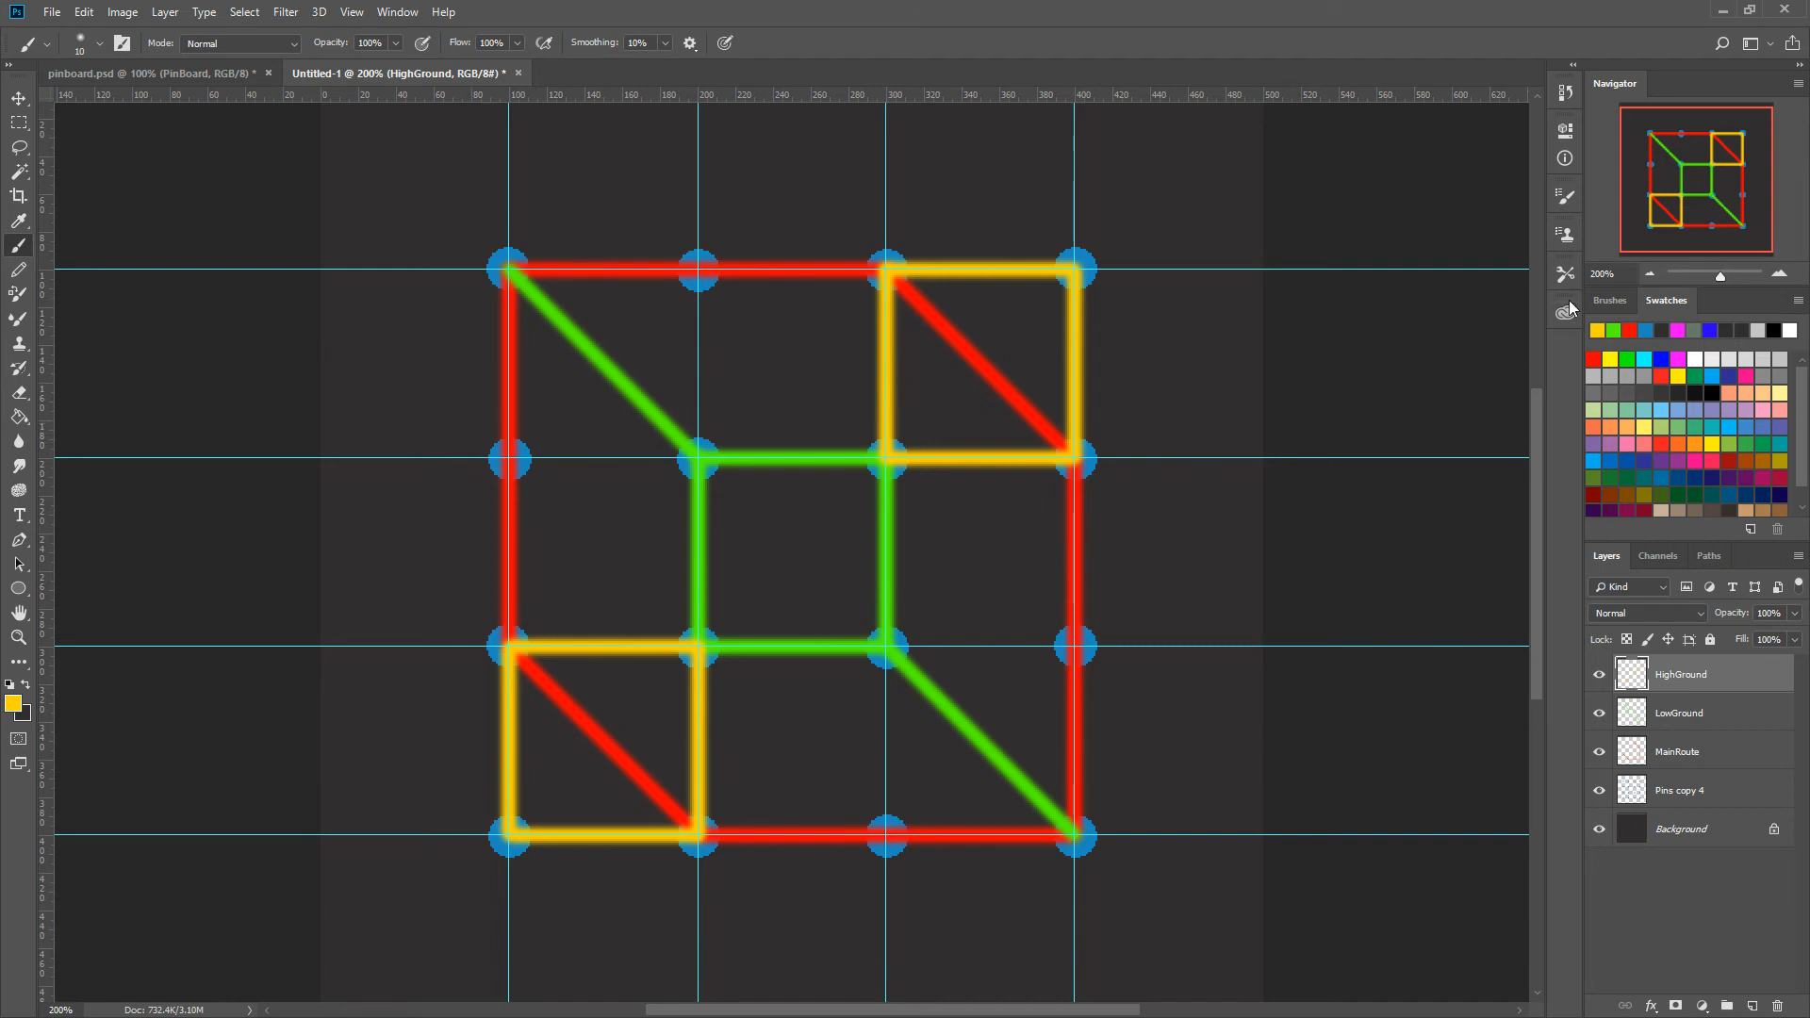
Hide the guides and the pins layer to show only the routes at 100% zoom.
{"action": "left_click", "coordinate": [1651, 272]}
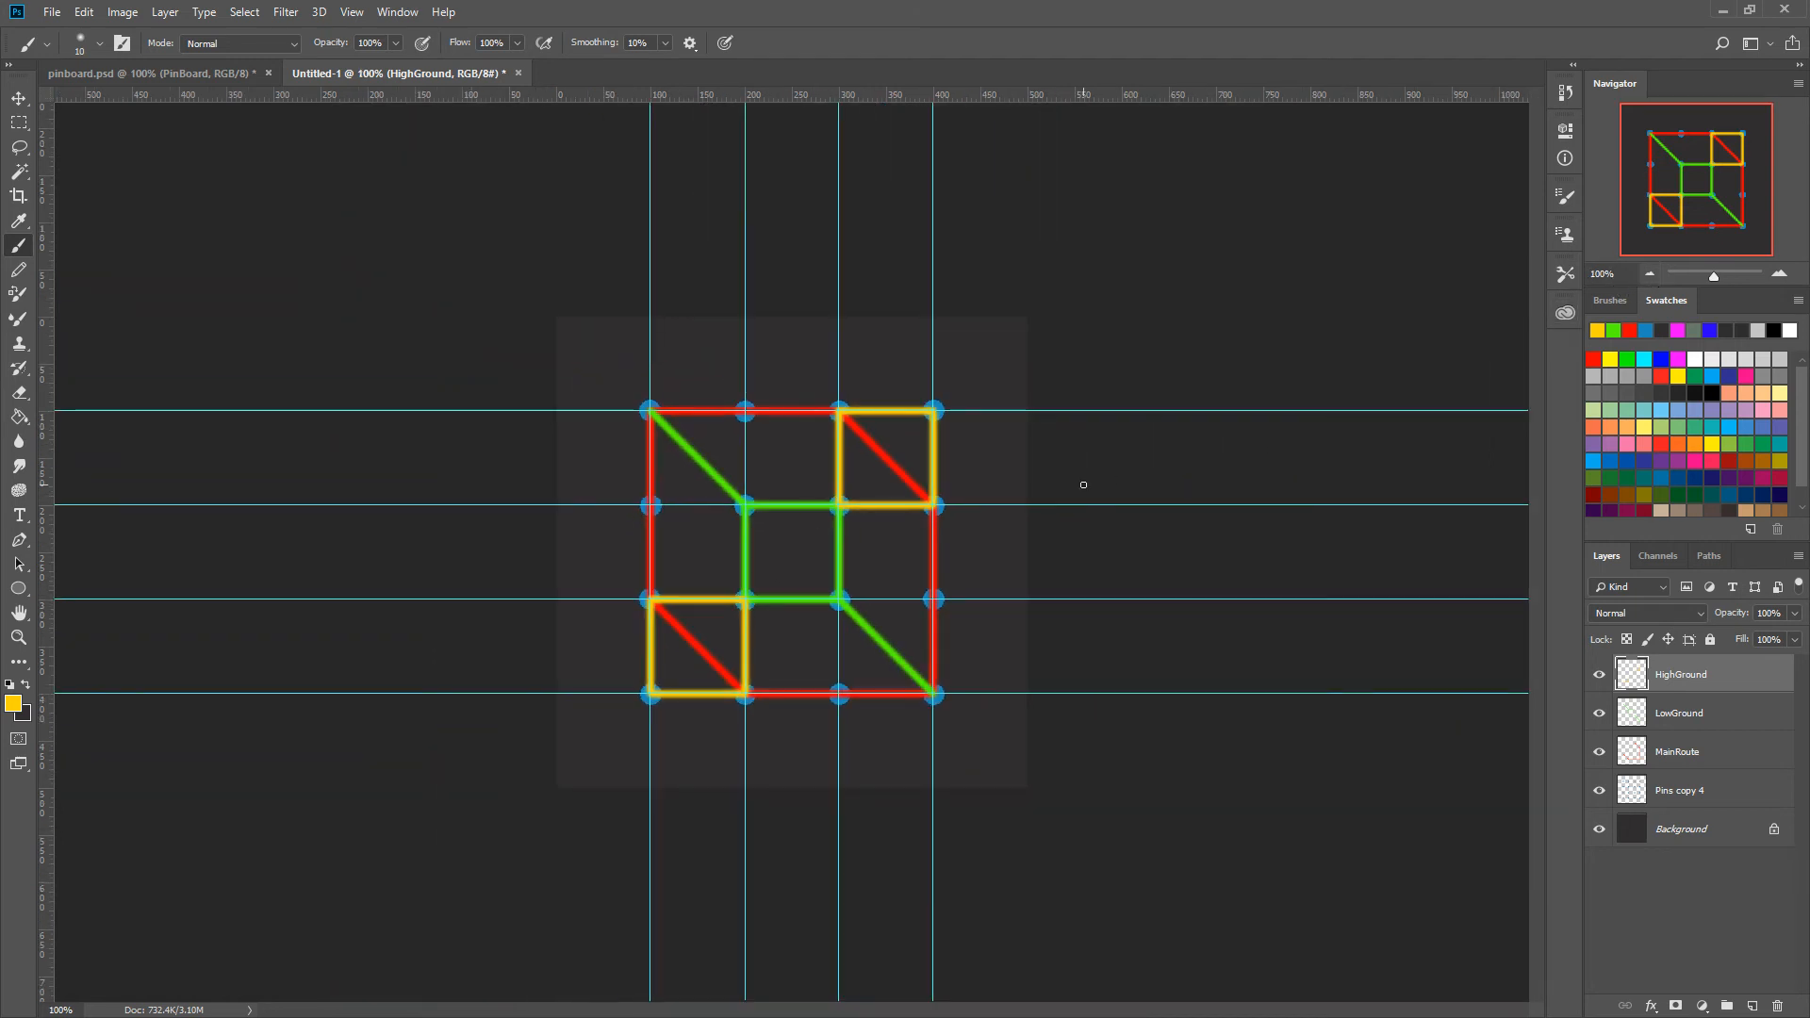
{"action": "key", "text": "ctrl+semicolon"}
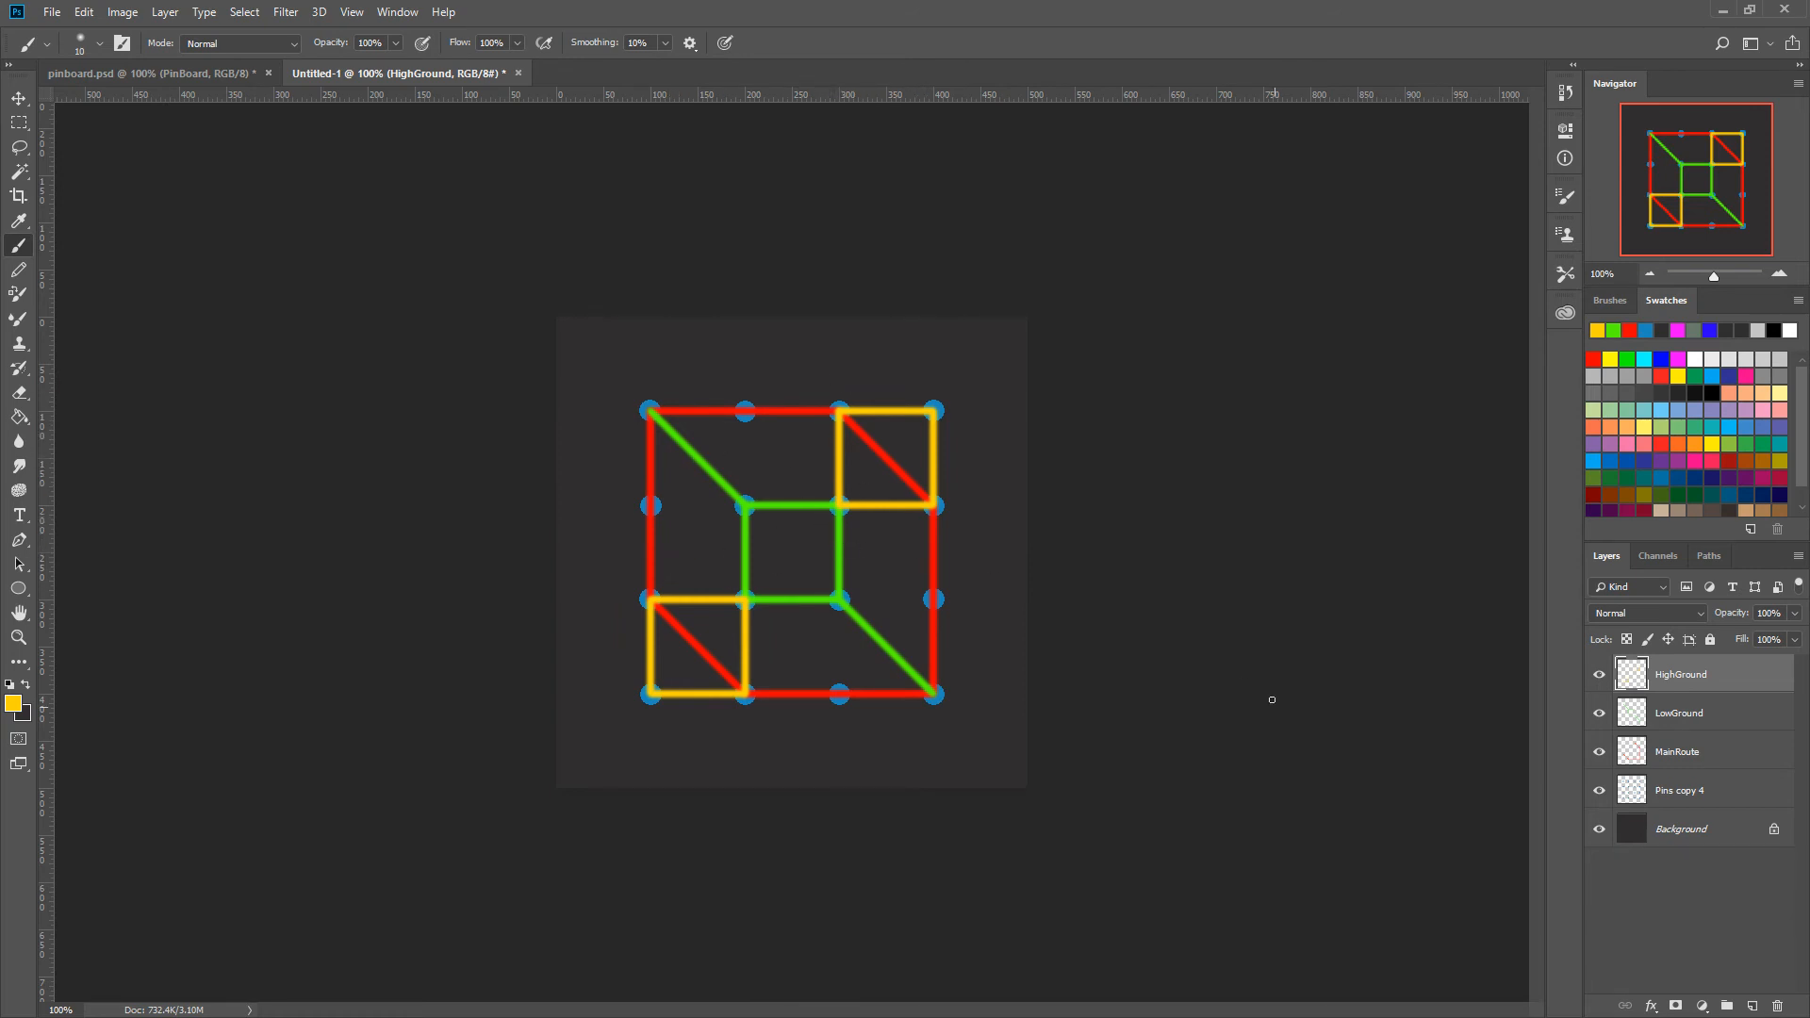
{"action": "left_click", "coordinate": [1599, 790]}
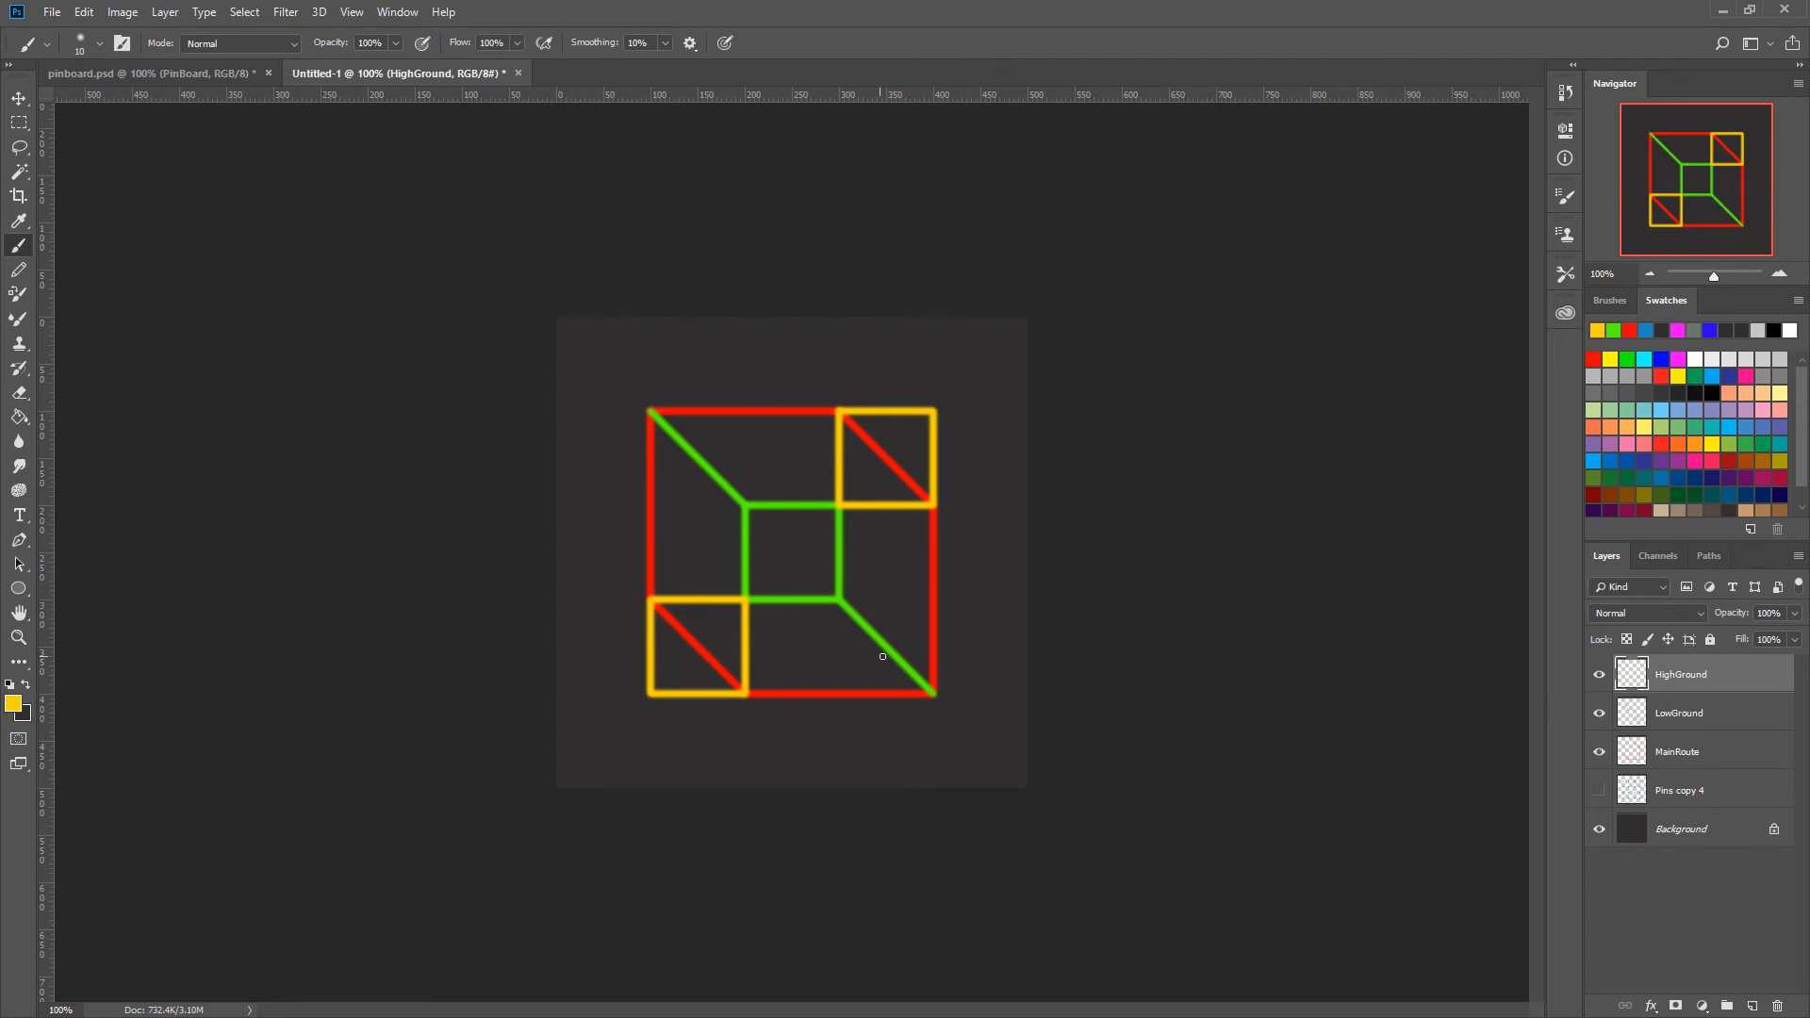
Move the LowGround layer below MainRoute.
{"action": "left_click", "coordinate": [1723, 716]}
{"action": "left_click_drag", "start_coordinate": [1714, 728], "coordinate": [1718, 764]}
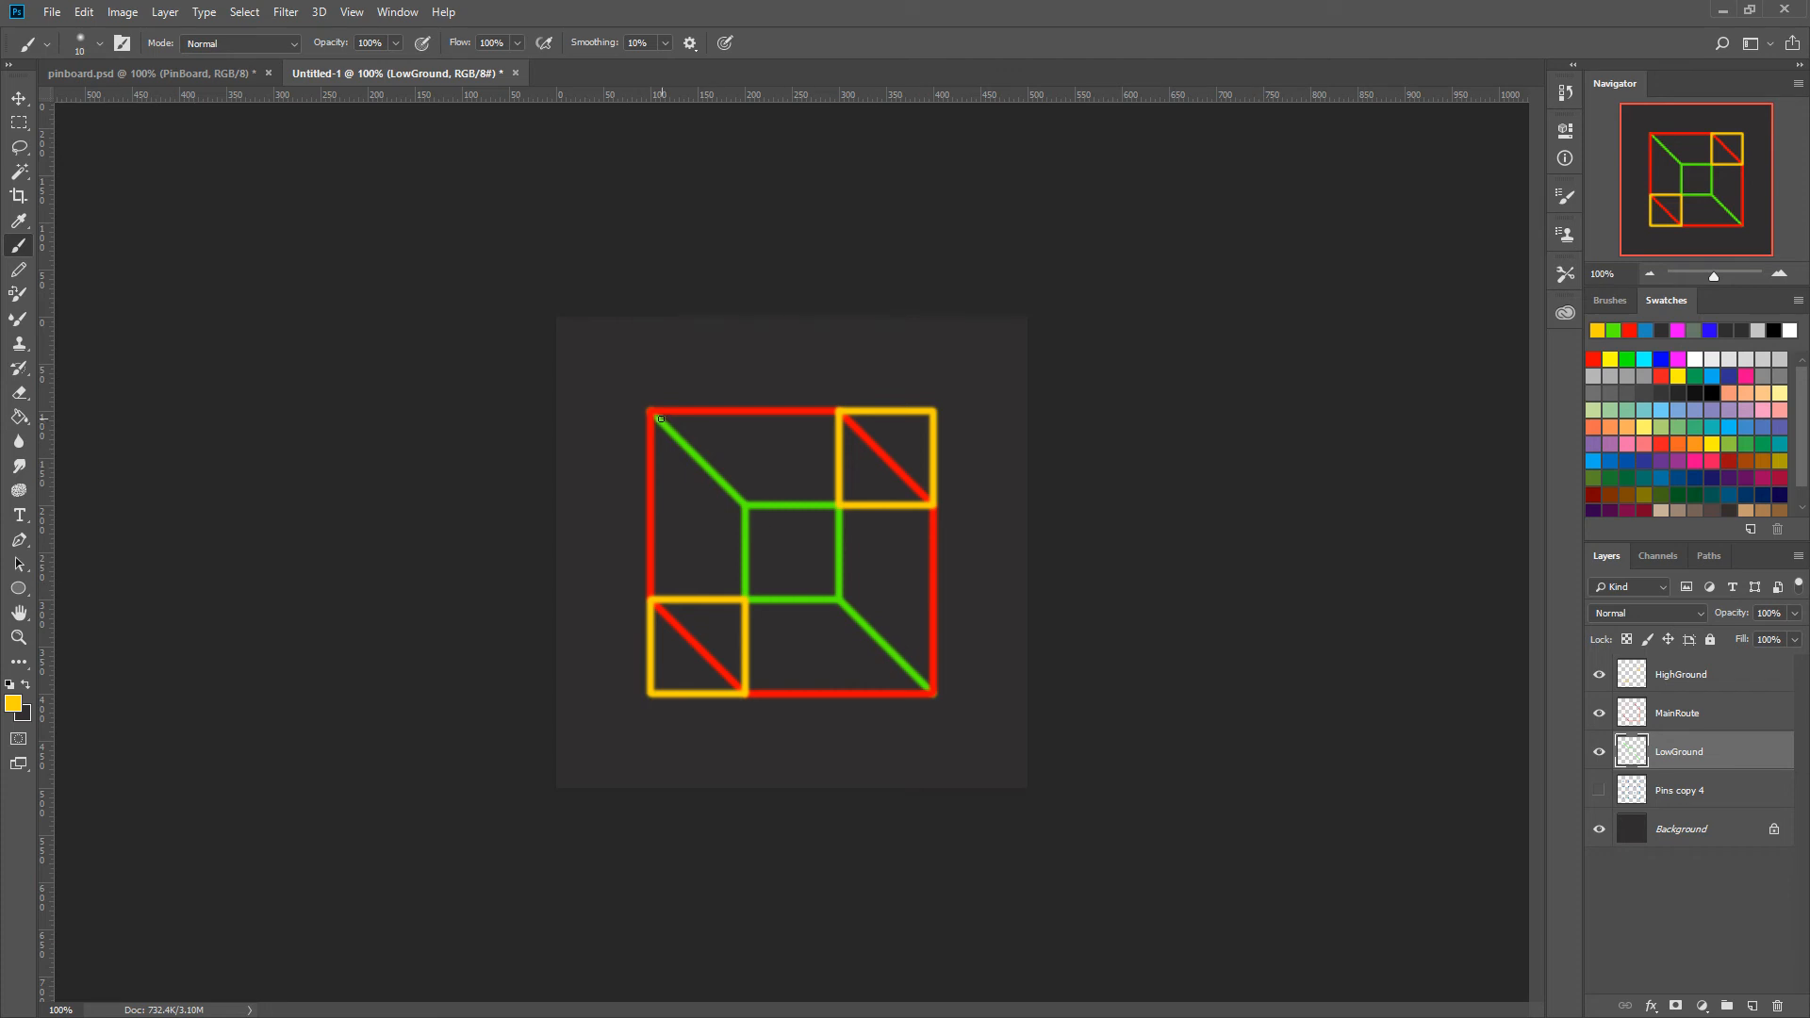
Add a drop shadow to the HighGround layer and open its settings, keeping the artwork in view.
{"action": "left_click", "coordinate": [1702, 688]}
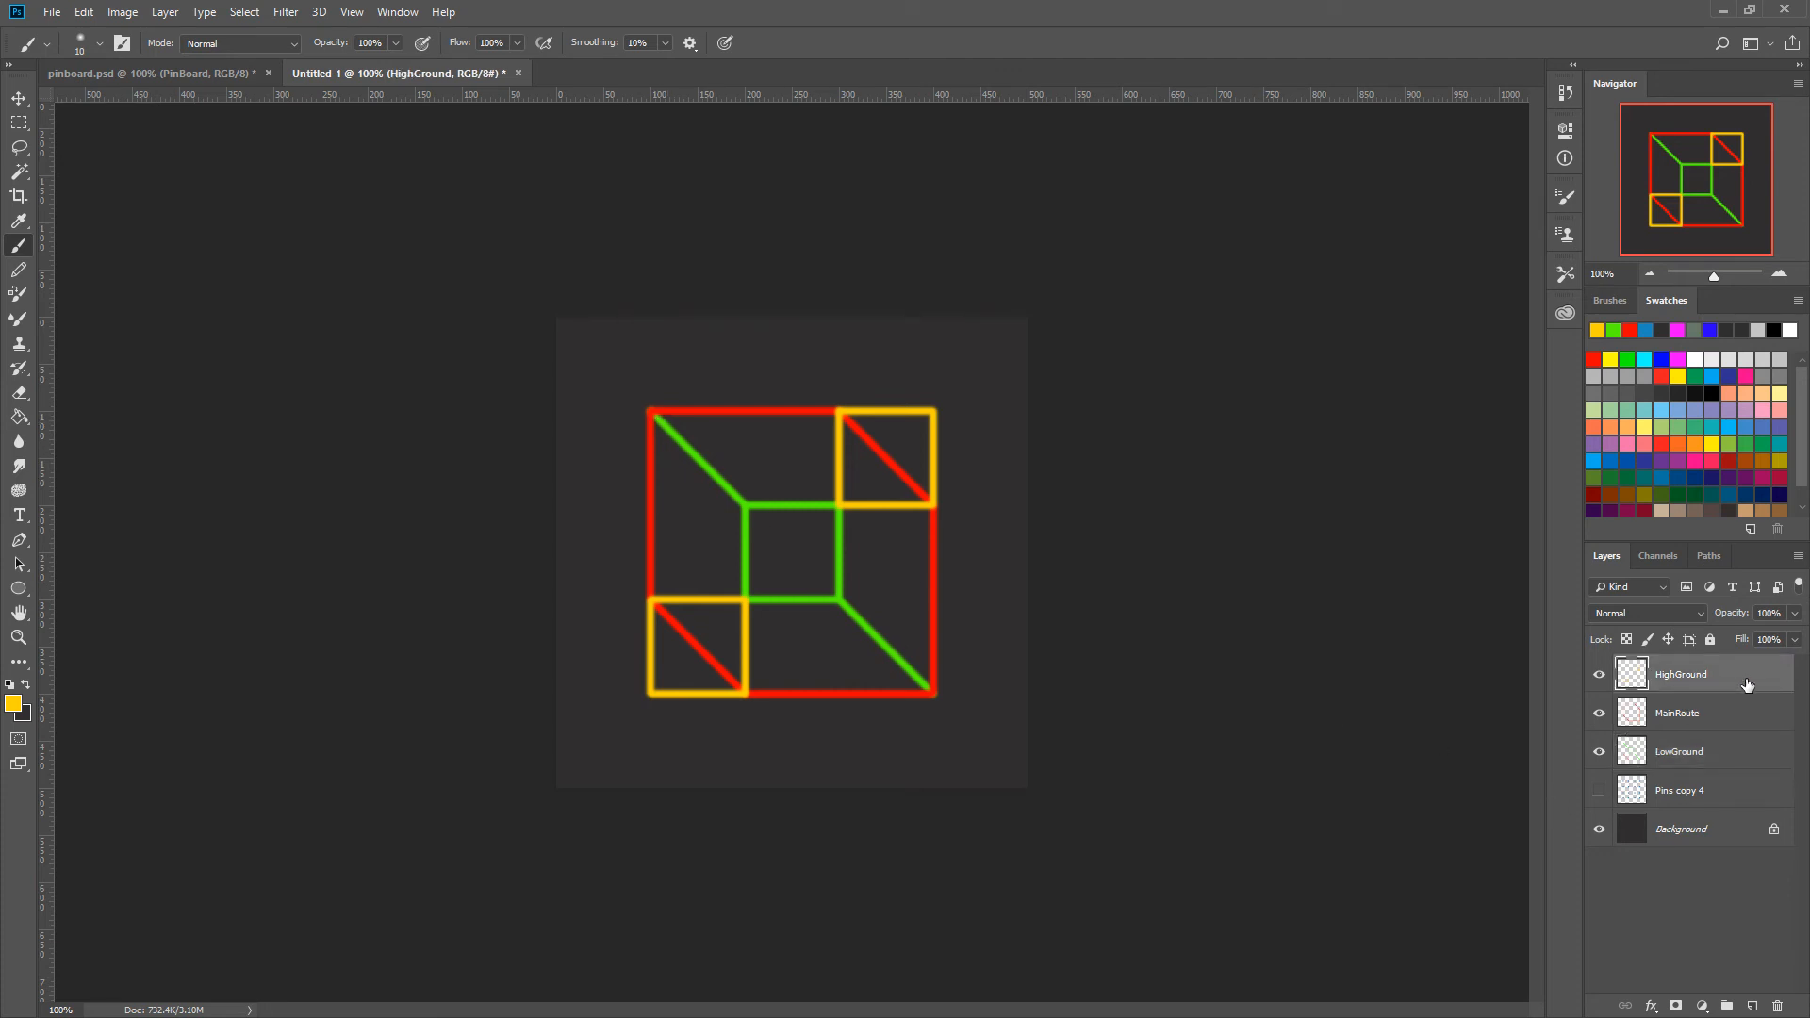
{"action": "double_click", "coordinate": [1697, 676]}
{"action": "key", "text": "Return"}
{"action": "key", "text": "h"}
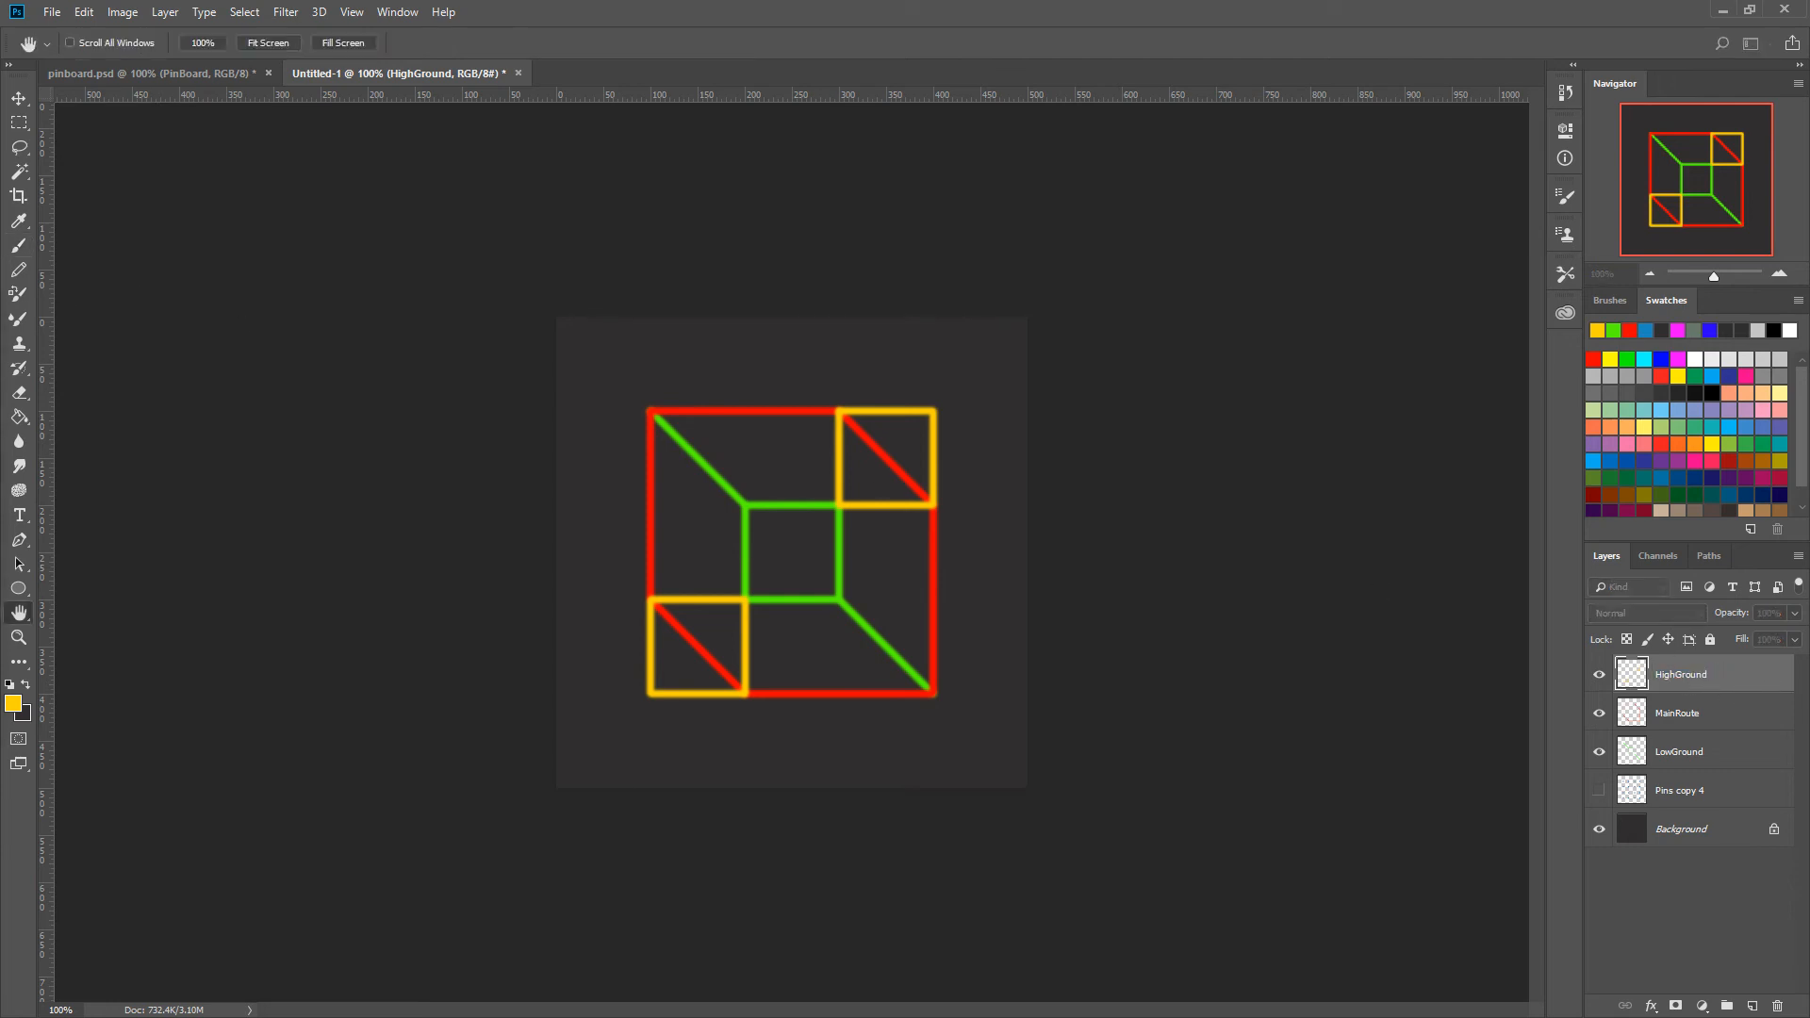
{"action": "left_click_drag", "start_coordinate": [296, 422], "coordinate": [768, 296]}
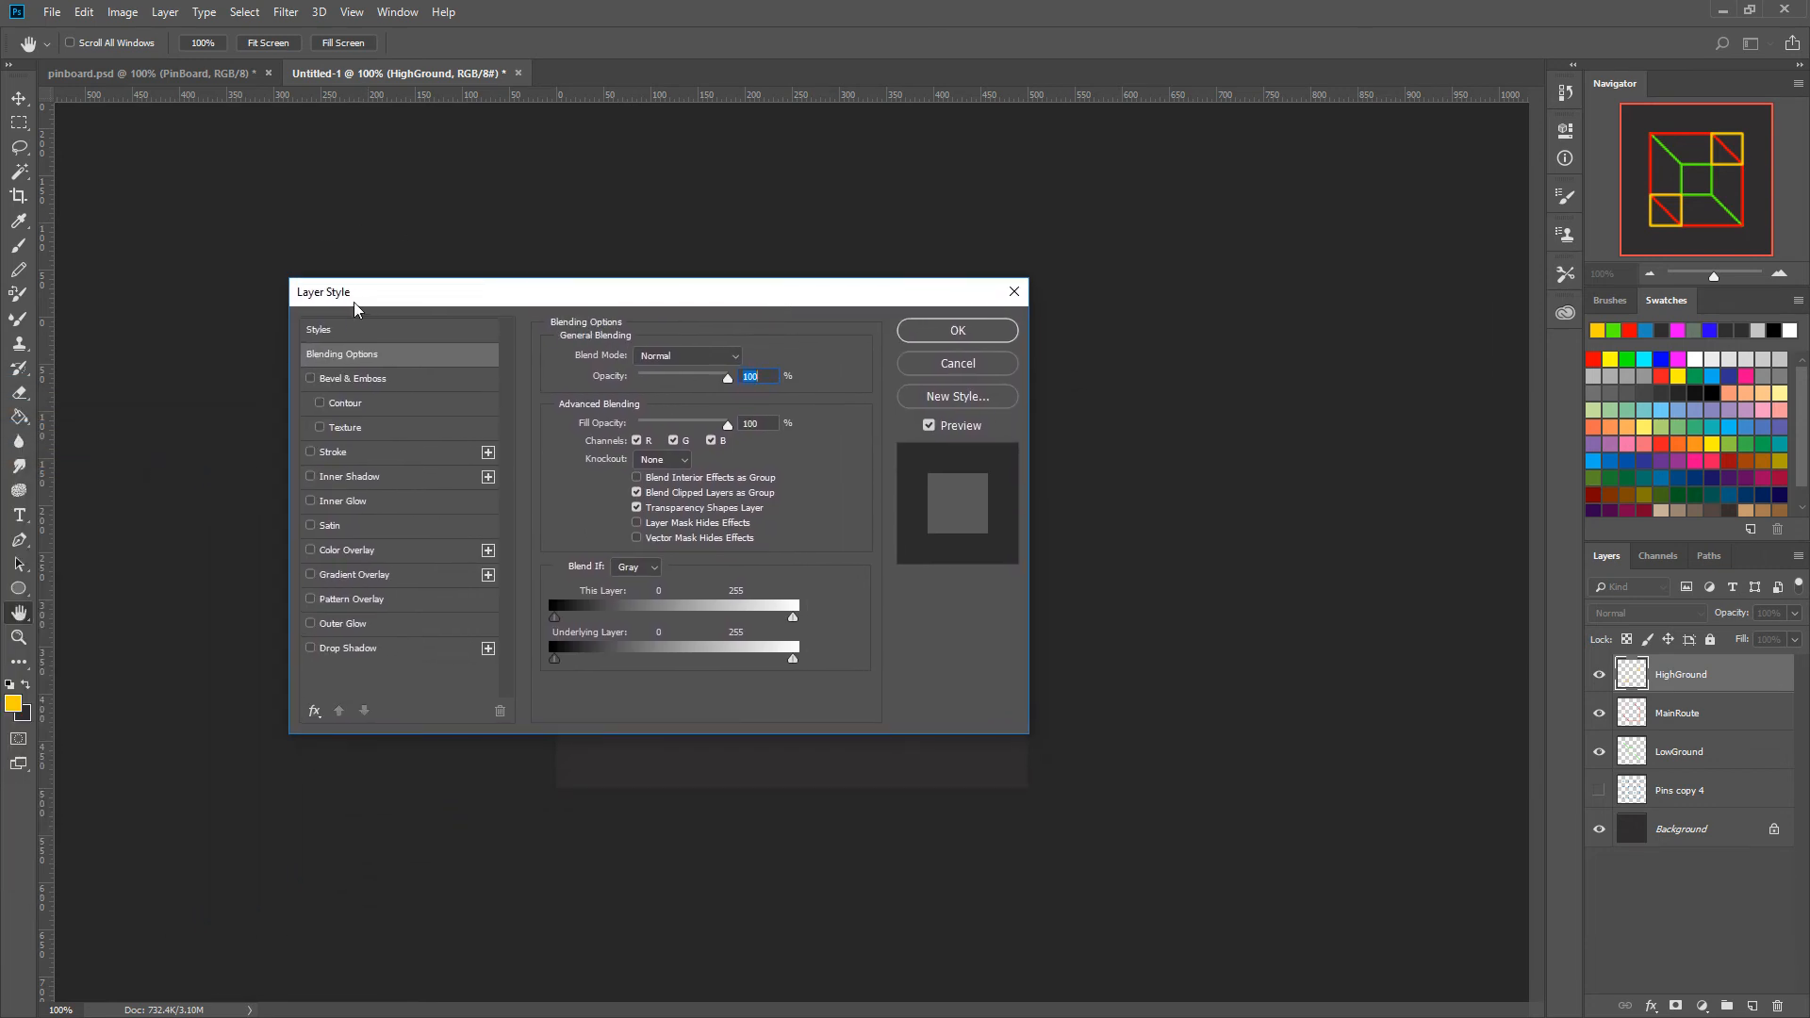
{"action": "left_click_drag", "start_coordinate": [478, 300], "coordinate": [252, 140]}
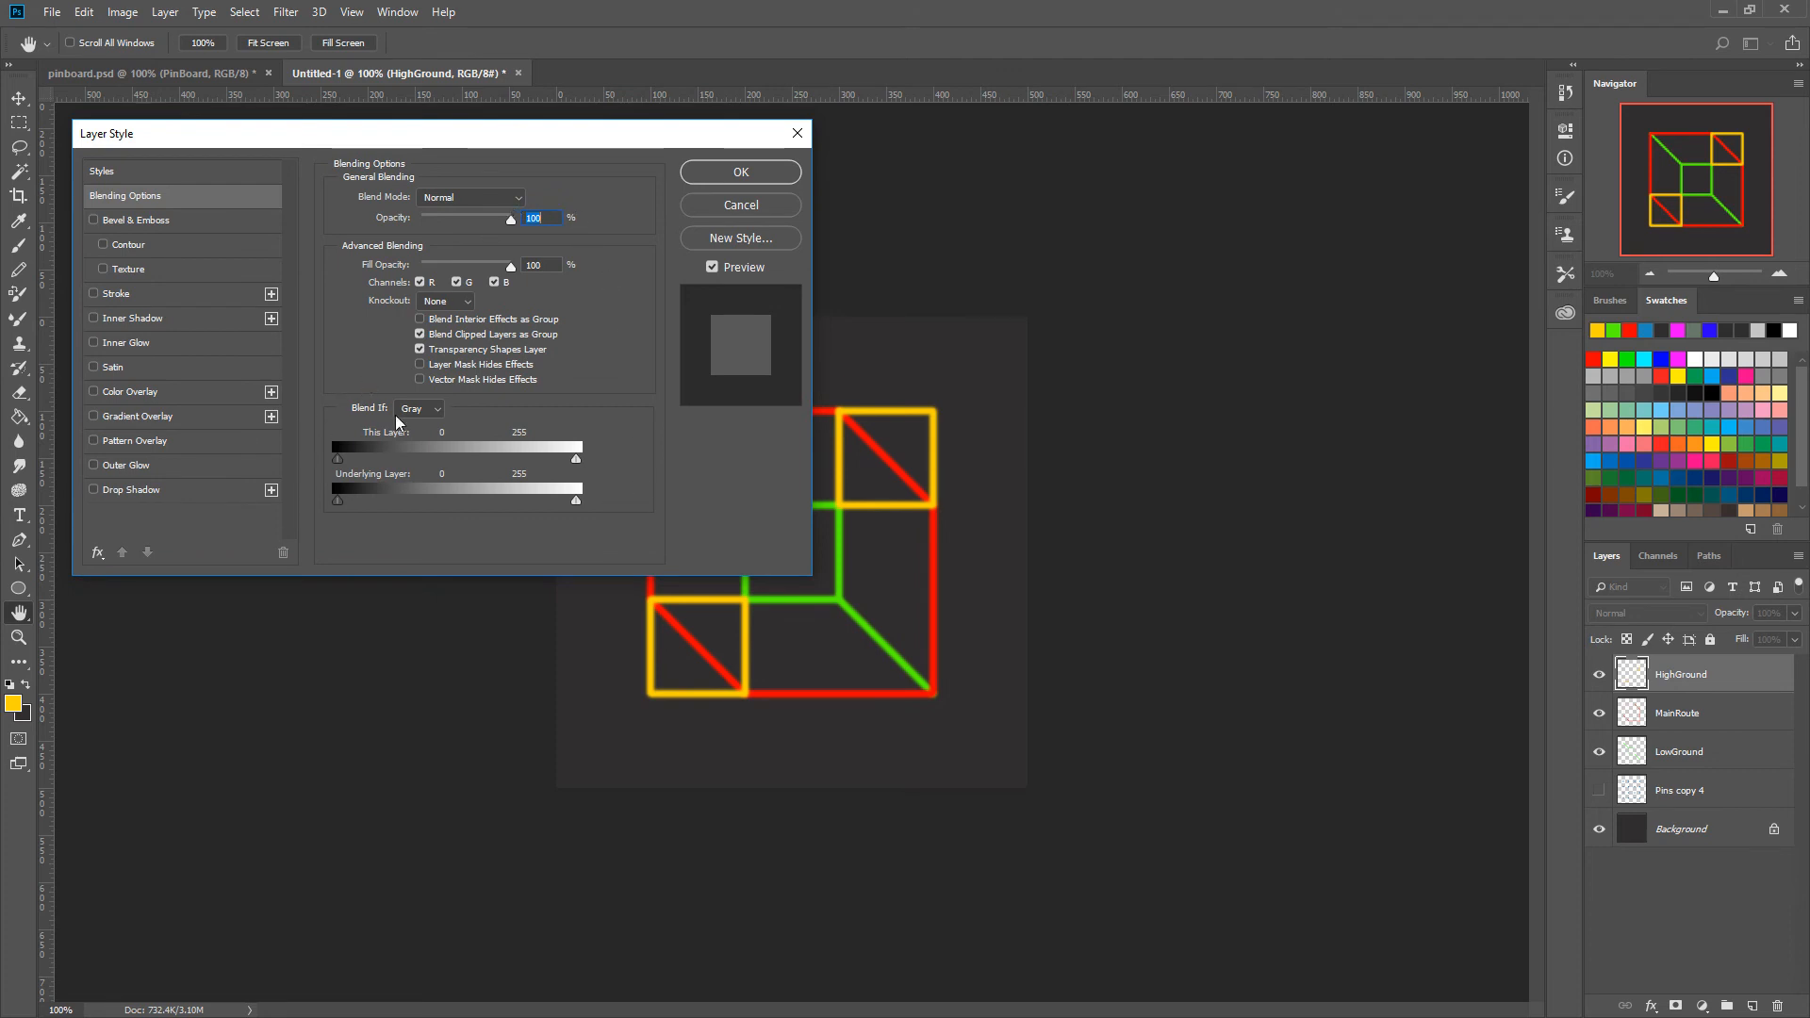
{"action": "left_click_drag", "start_coordinate": [427, 135], "coordinate": [399, 38]}
{"action": "left_click", "coordinate": [66, 391]}
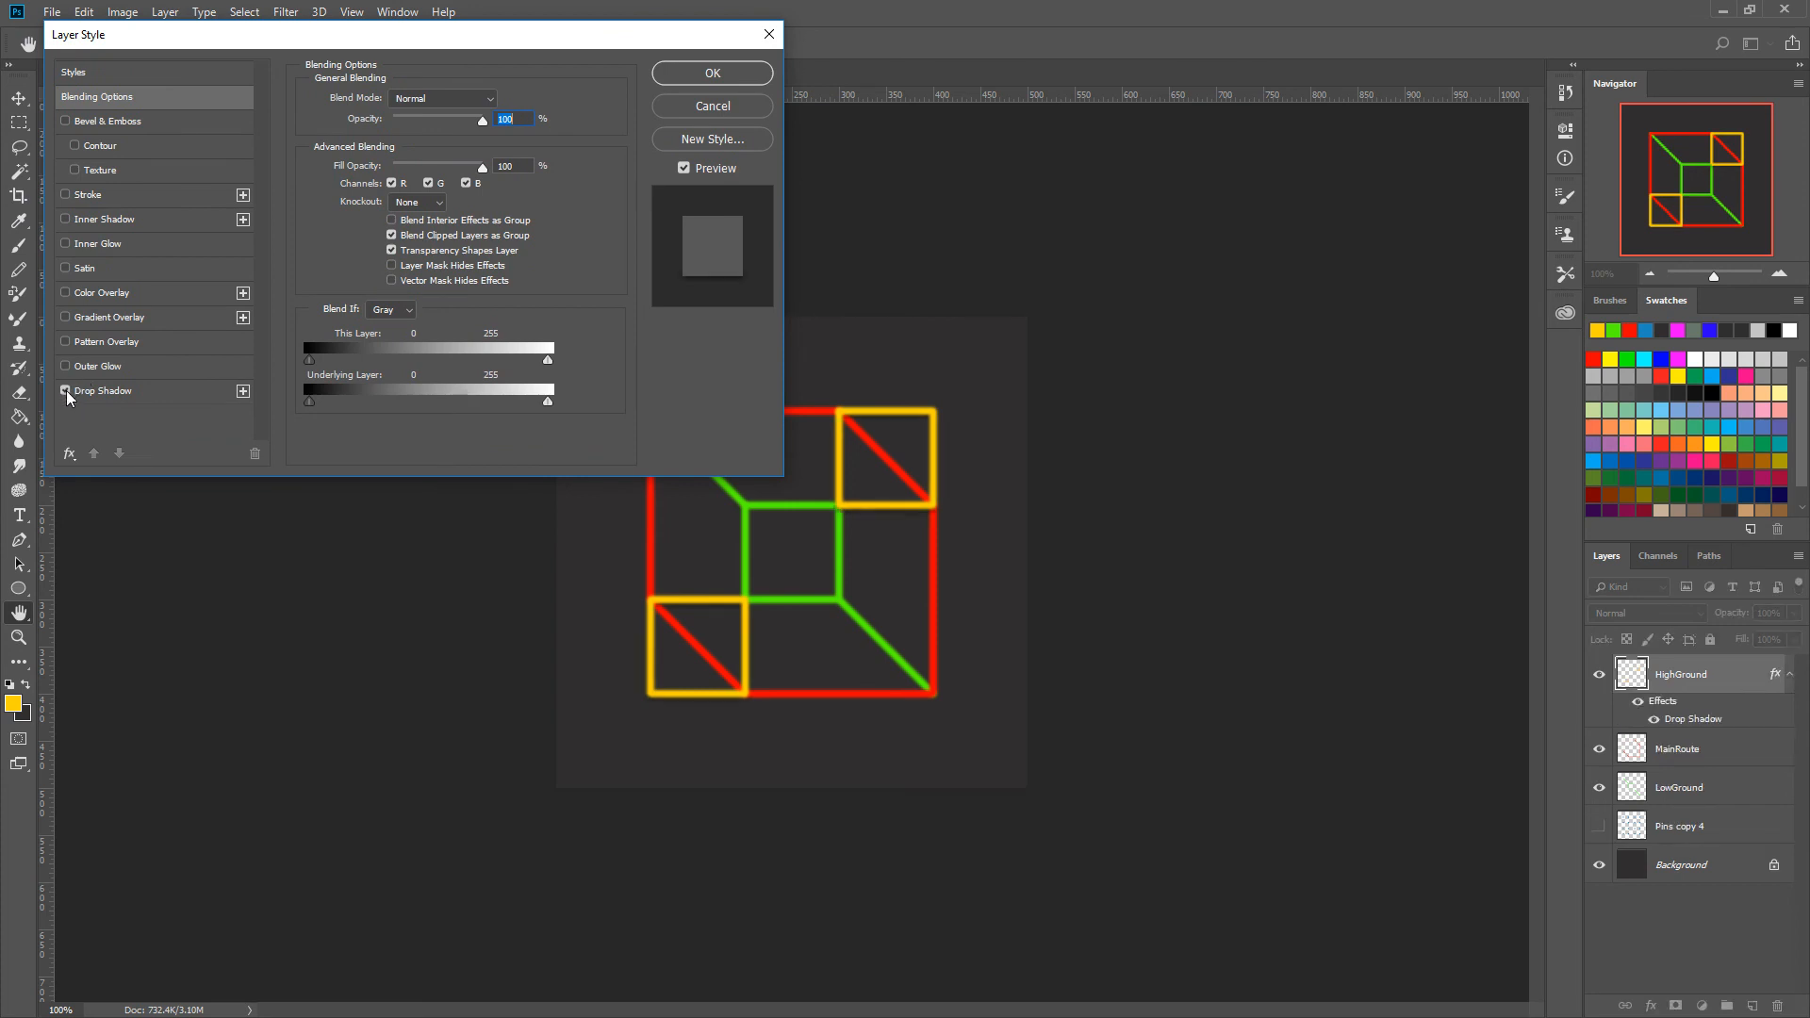
{"action": "left_click", "coordinate": [111, 402]}
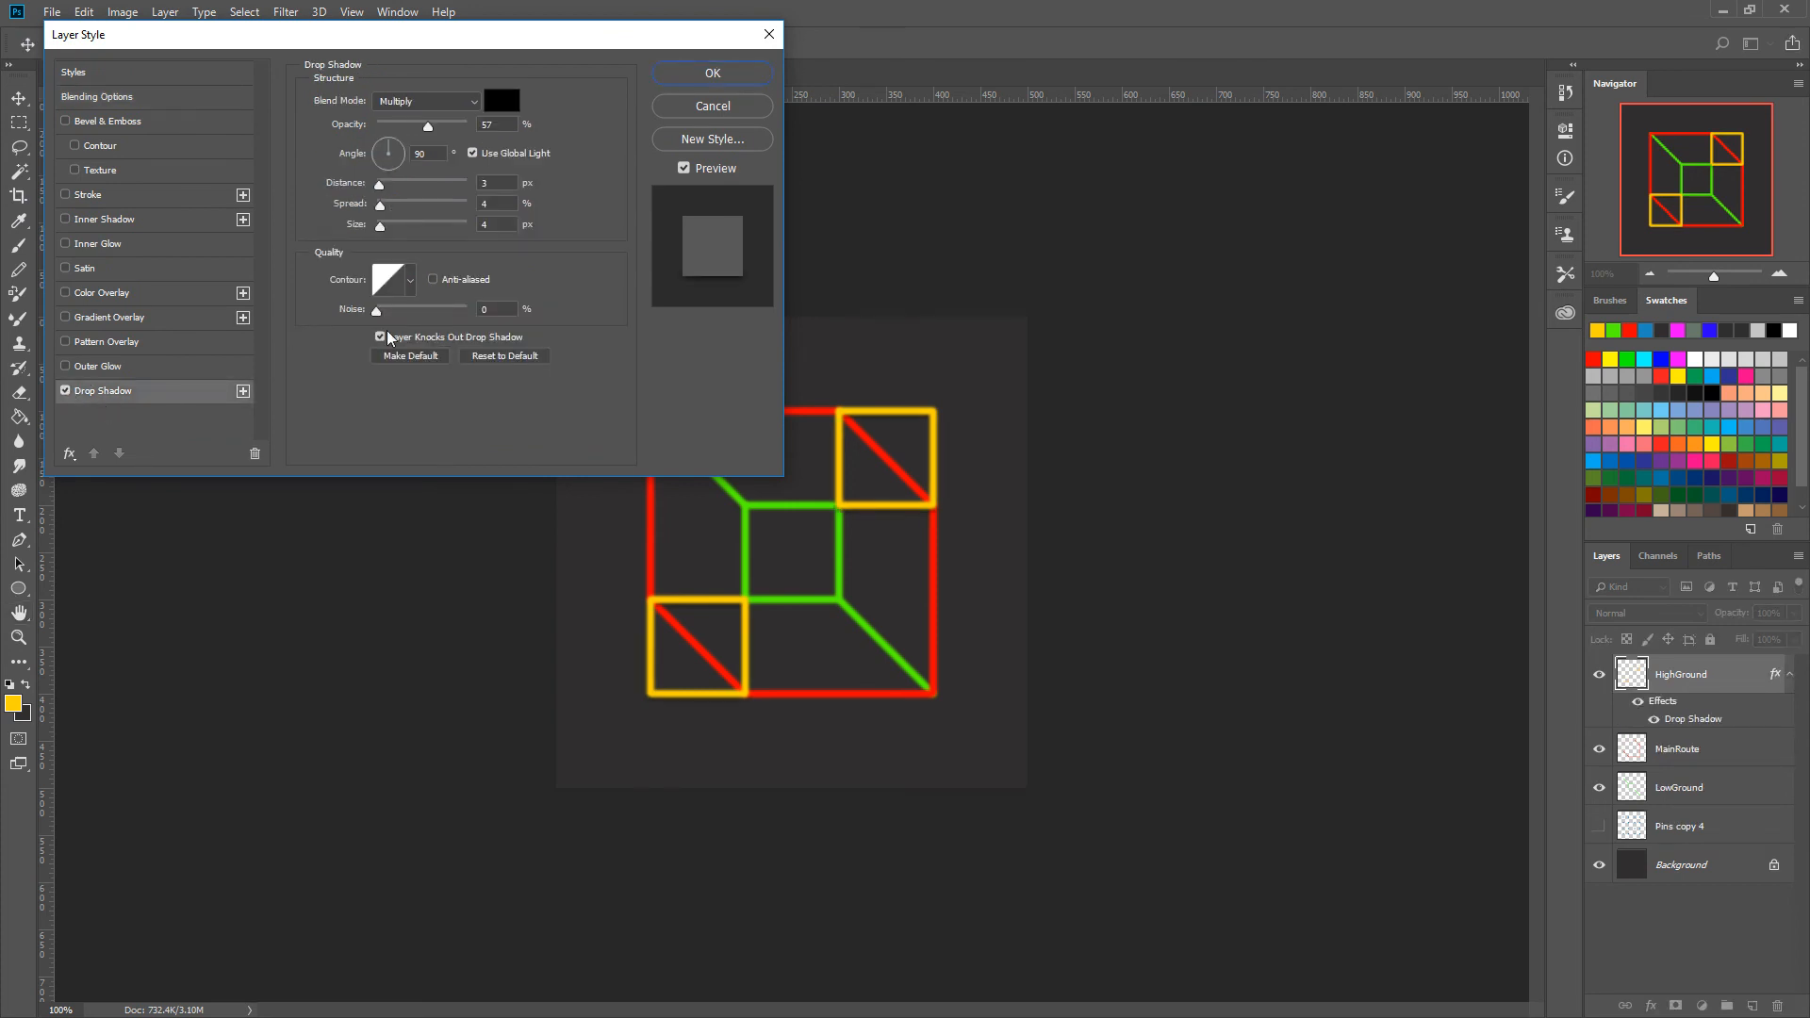
{"action": "mouse_move", "coordinate": [519, 44]}
{"action": "left_mouse_down"}
{"action": "mouse_move", "coordinate": [464, 49]}
{"action": "mouse_move", "coordinate": [507, 45]}
{"action": "mouse_move", "coordinate": [490, 43]}
{"action": "mouse_move", "coordinate": [531, 73]}
{"action": "left_mouse_up"}
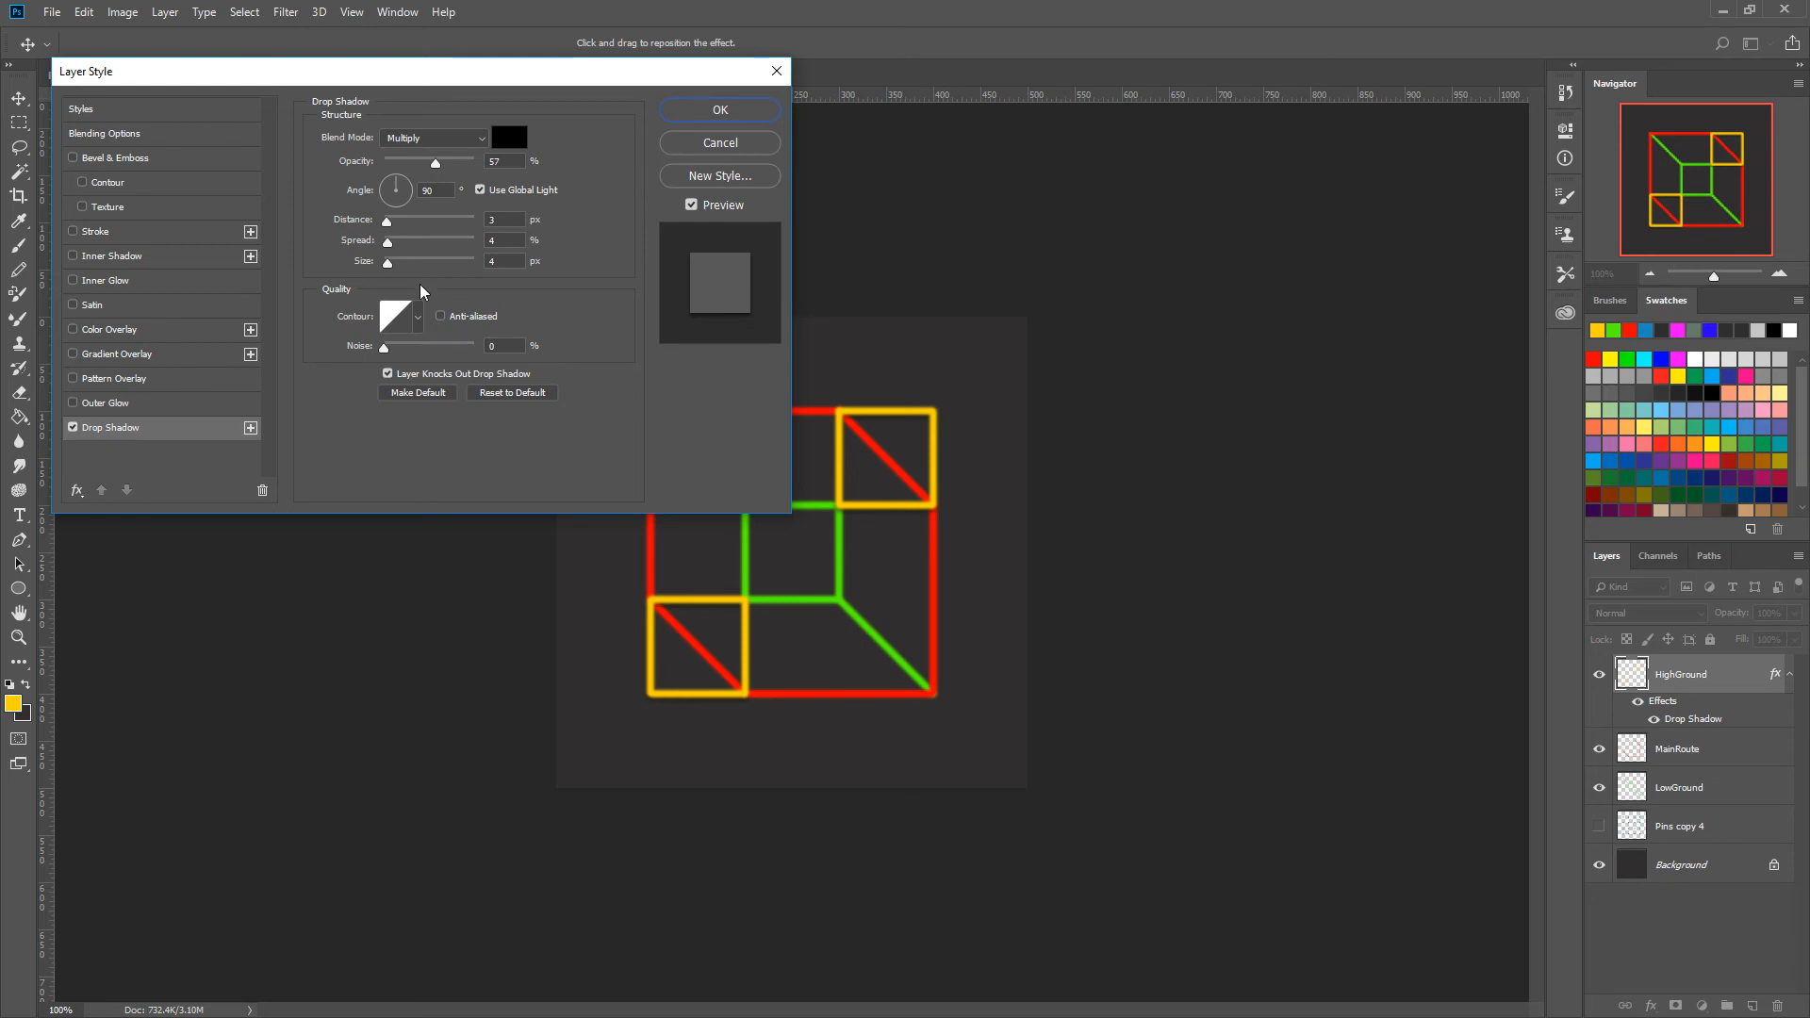
Set HighGround's drop shadow to 6 px distance, 14% spread, 16 px size and 80% opacity.
{"action": "left_click_drag", "start_coordinate": [392, 271], "coordinate": [390, 226]}
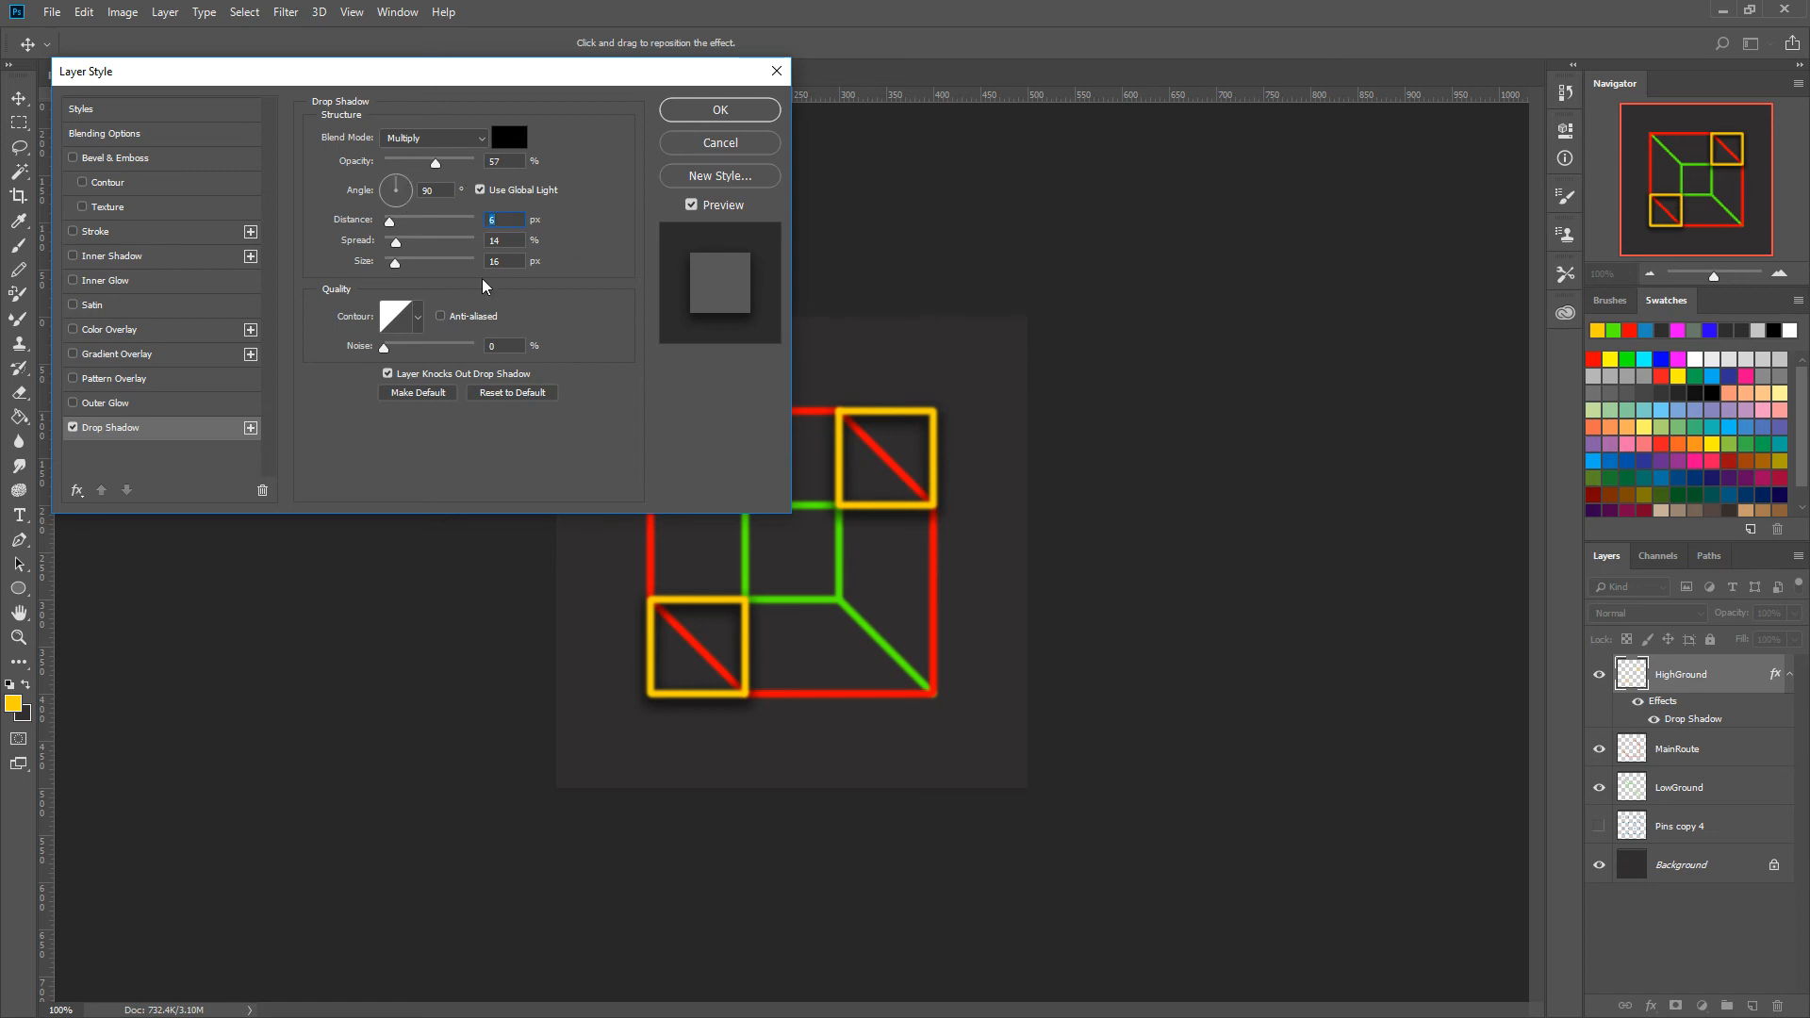
{"action": "left_click_drag", "start_coordinate": [435, 164], "coordinate": [488, 167]}
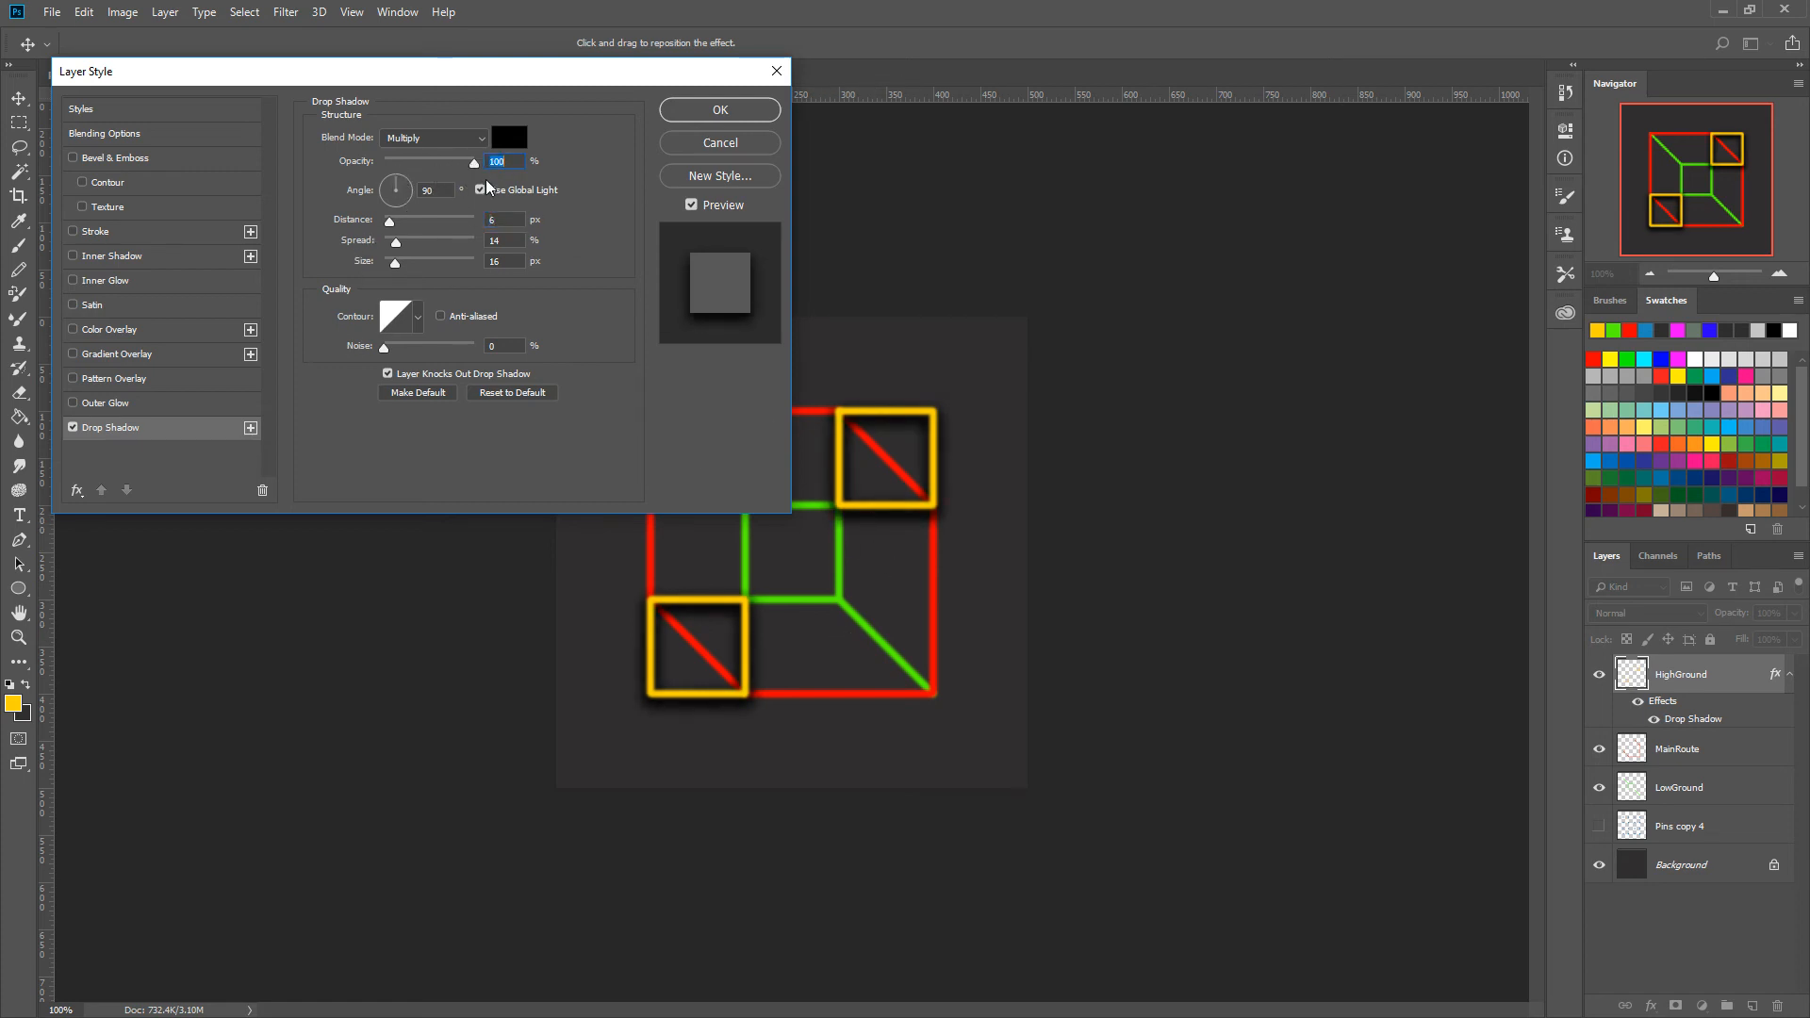
{"action": "left_click_drag", "start_coordinate": [475, 167], "coordinate": [458, 168]}
Try Outer Glow, Pattern Overlay, Gradient Overlay and Color Overlay on HighGround, switching each one off again.
{"action": "left_click", "coordinate": [74, 403]}
{"action": "left_click", "coordinate": [75, 404]}
{"action": "left_click", "coordinate": [75, 378]}
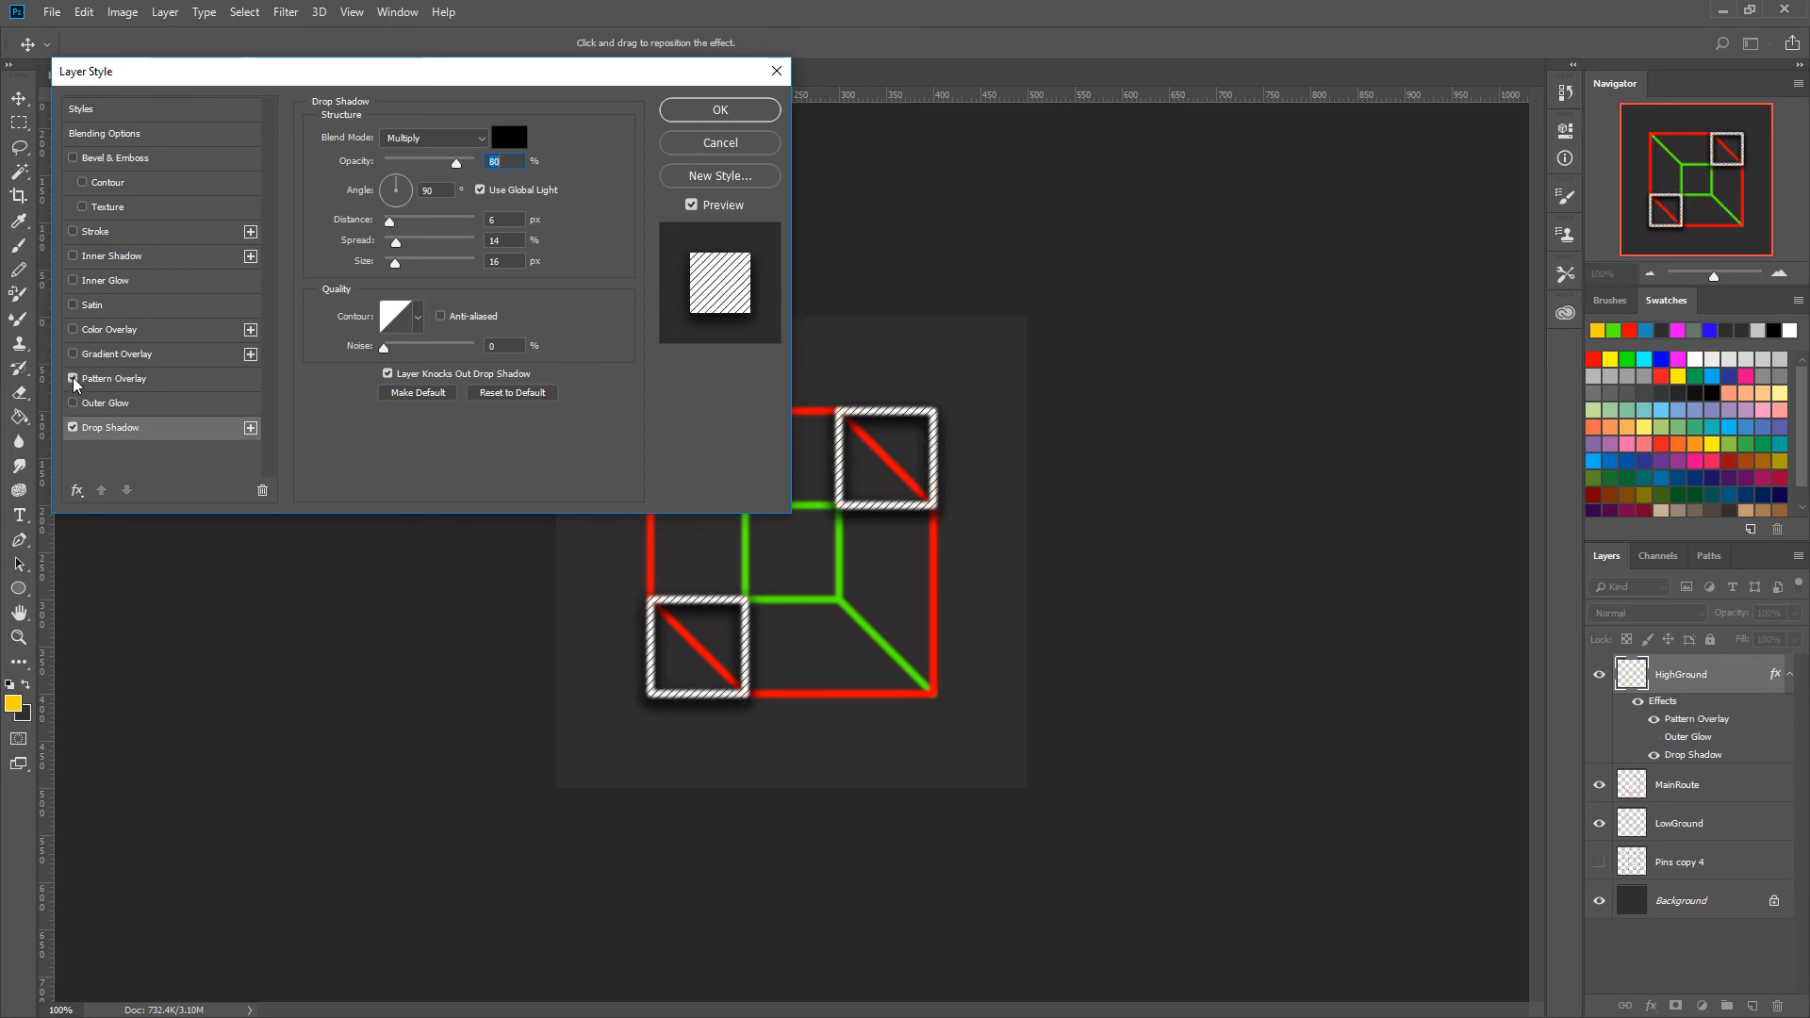
{"action": "left_click", "coordinate": [75, 378]}
{"action": "left_click", "coordinate": [74, 354]}
{"action": "left_click", "coordinate": [73, 354]}
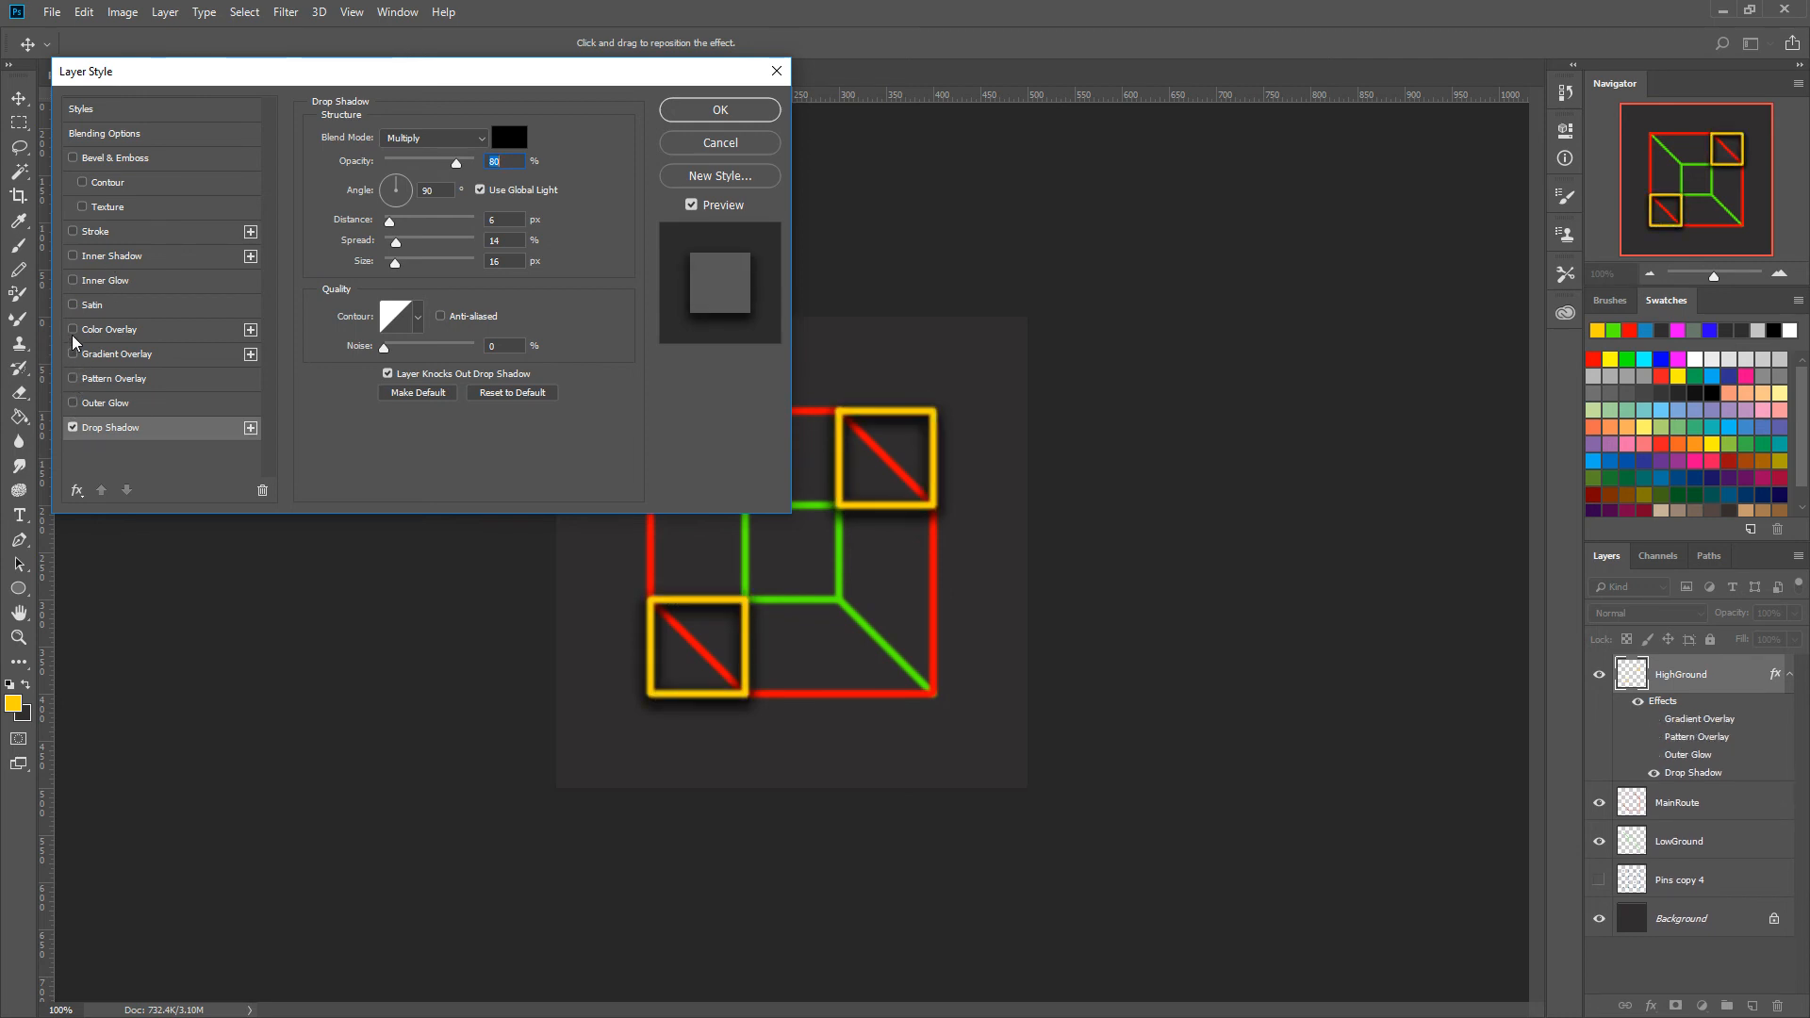
{"action": "left_click", "coordinate": [74, 330]}
{"action": "left_click", "coordinate": [74, 330]}
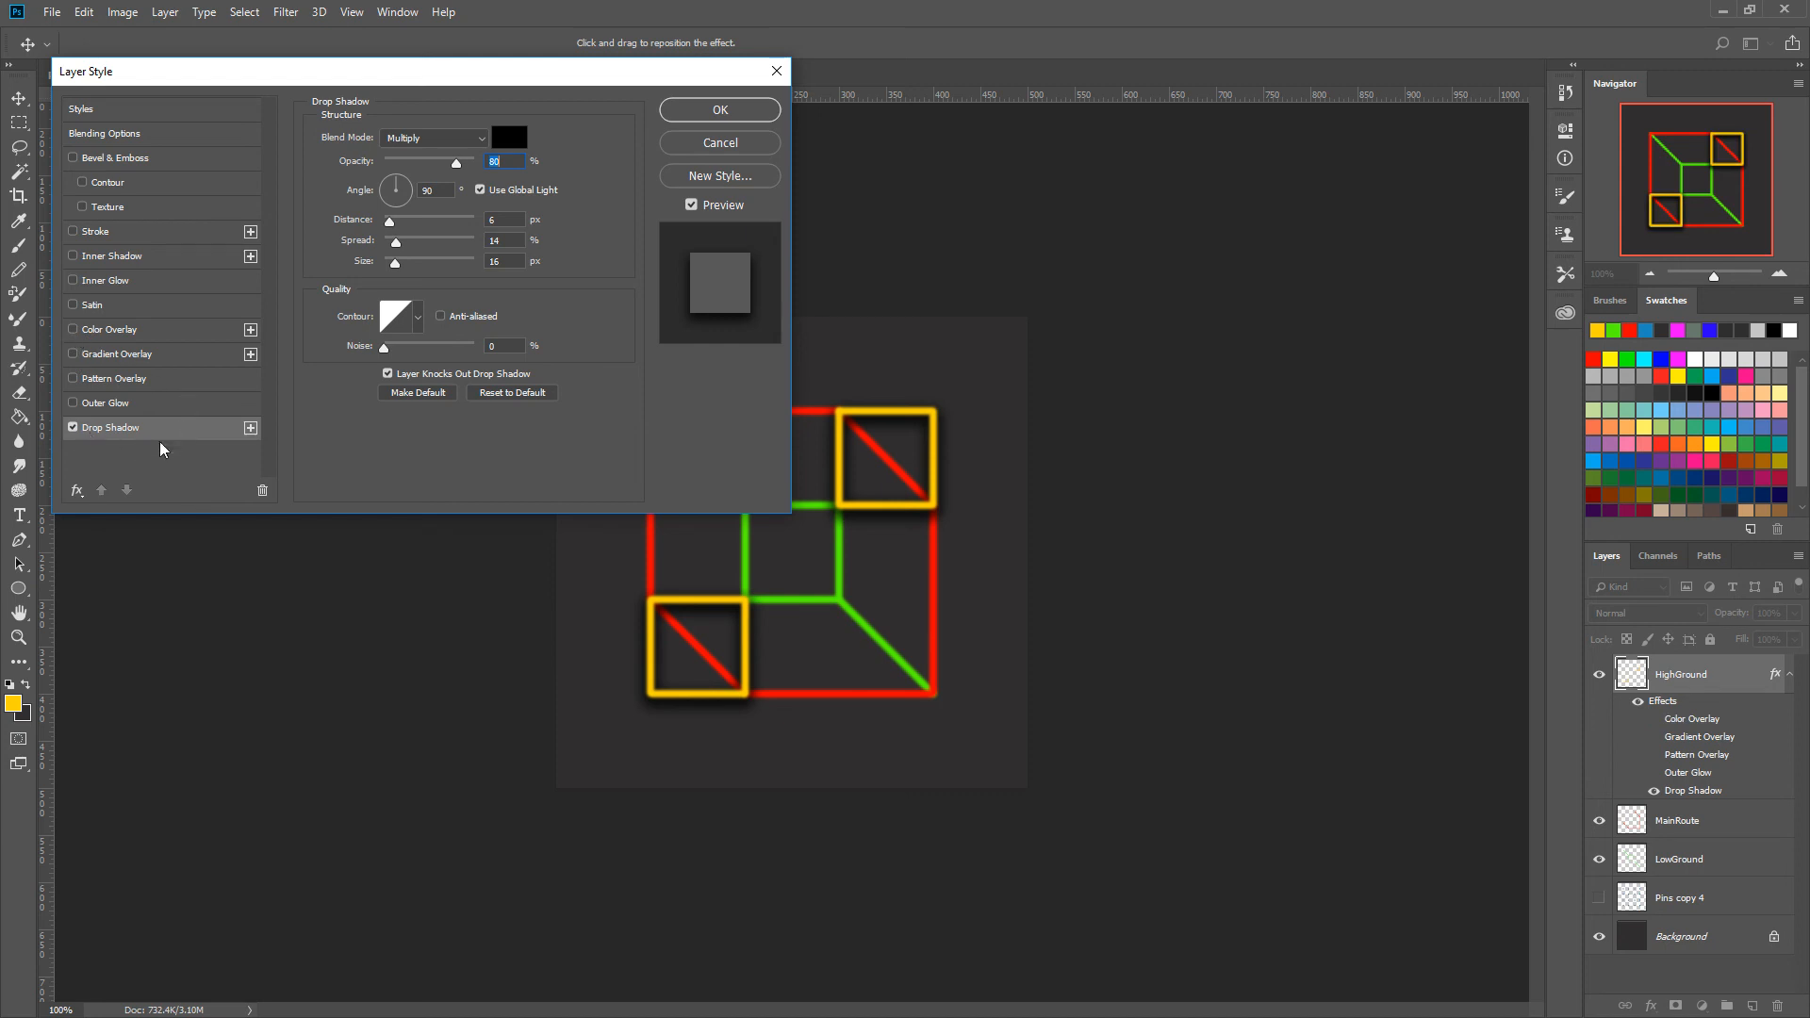
Apply the drop shadow to HighGround and compare the layer with its effects hidden and shown.
{"action": "left_click", "coordinate": [682, 110]}
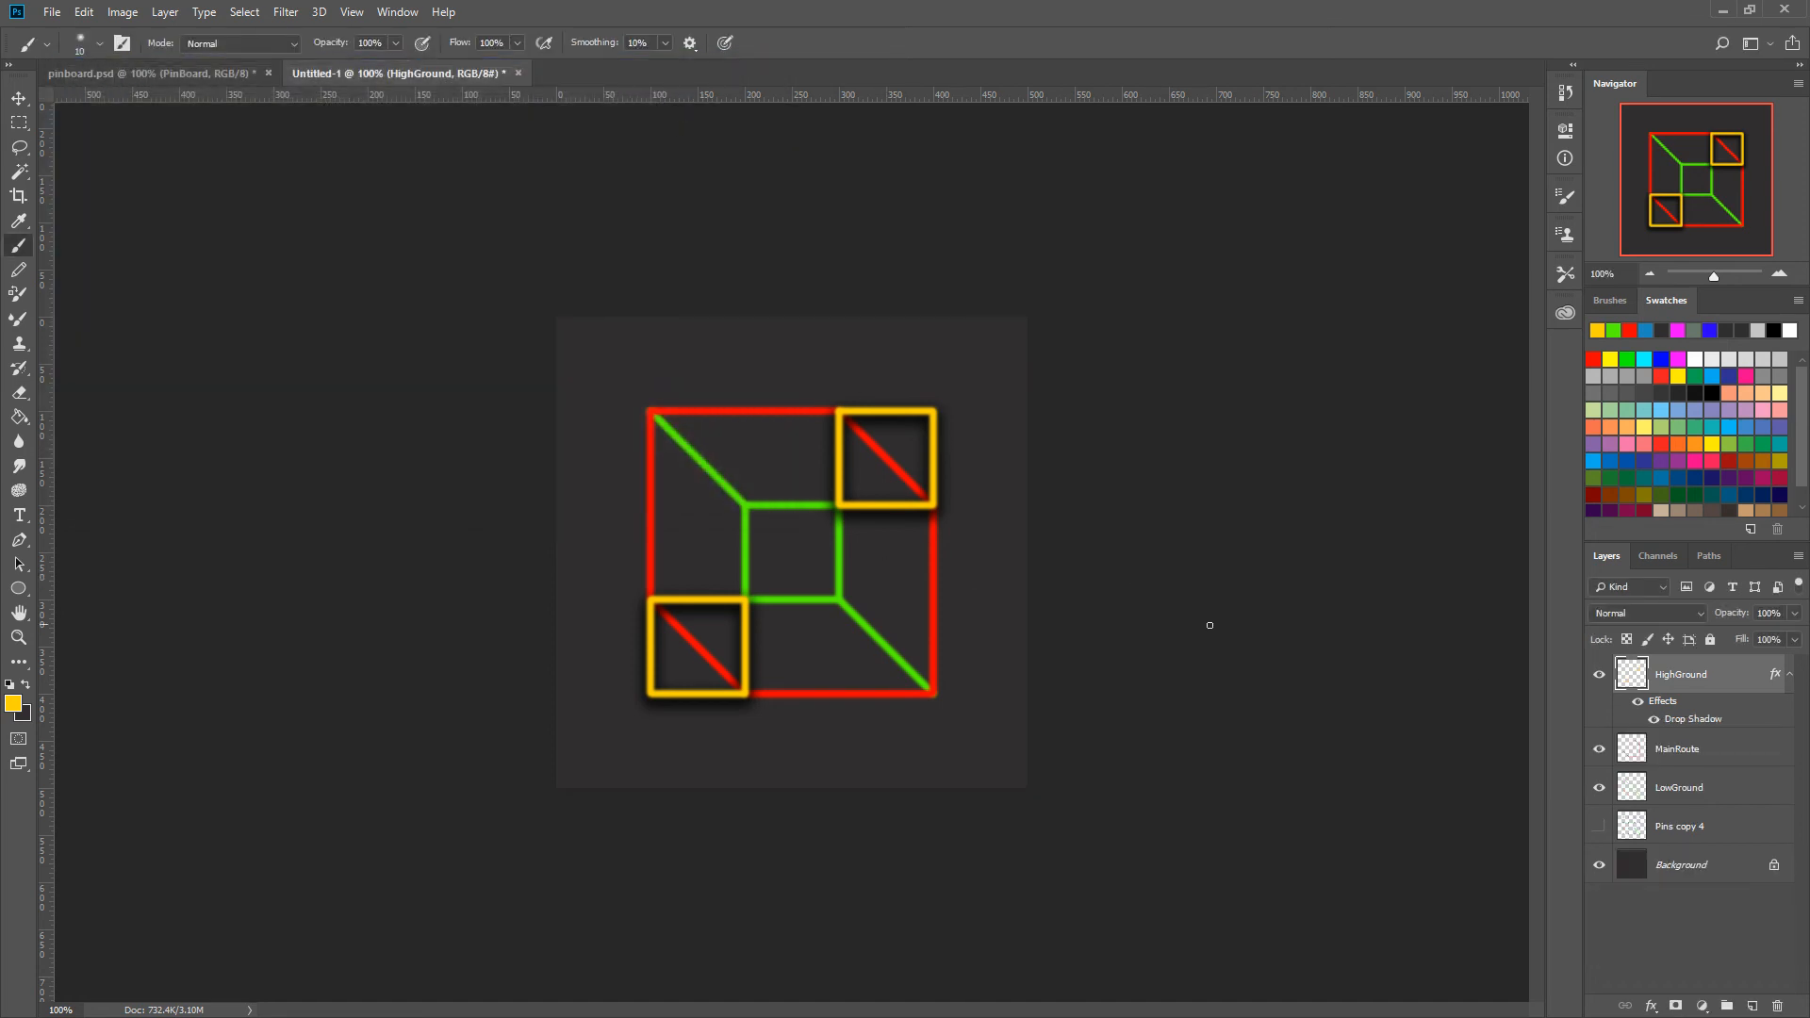
{"action": "left_click", "coordinate": [1639, 703]}
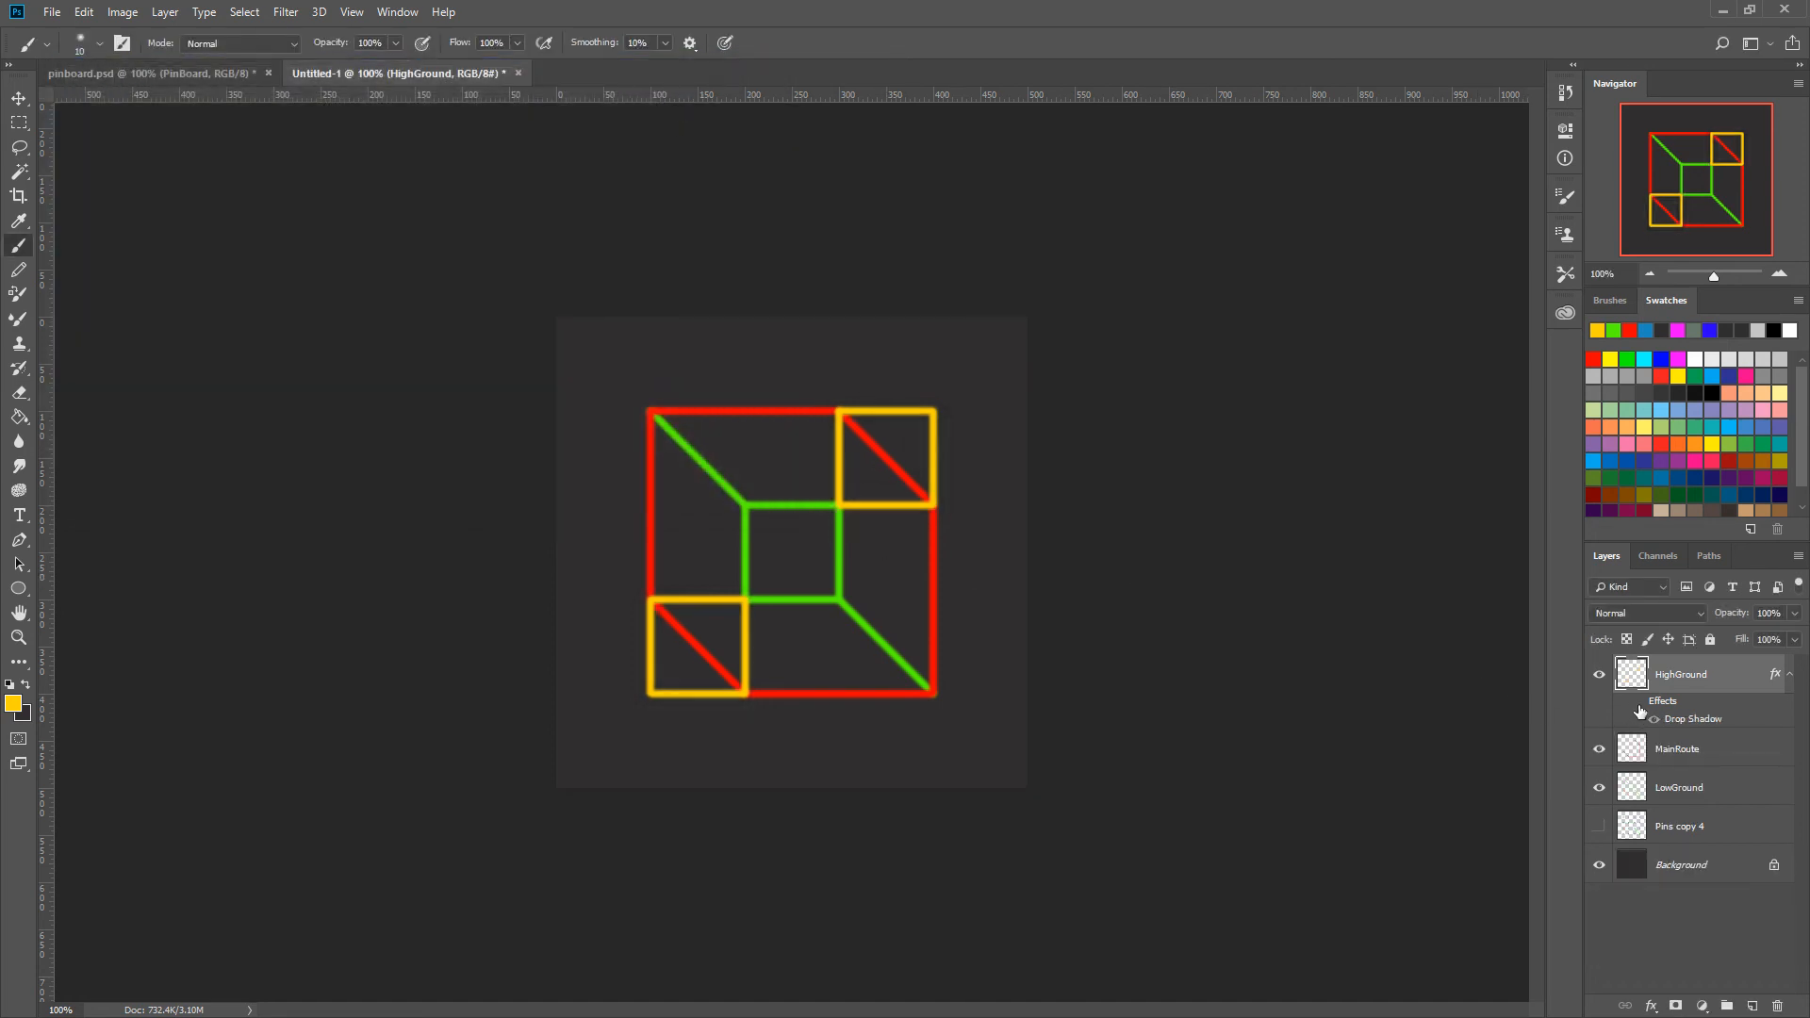
{"action": "left_click", "coordinate": [1638, 704]}
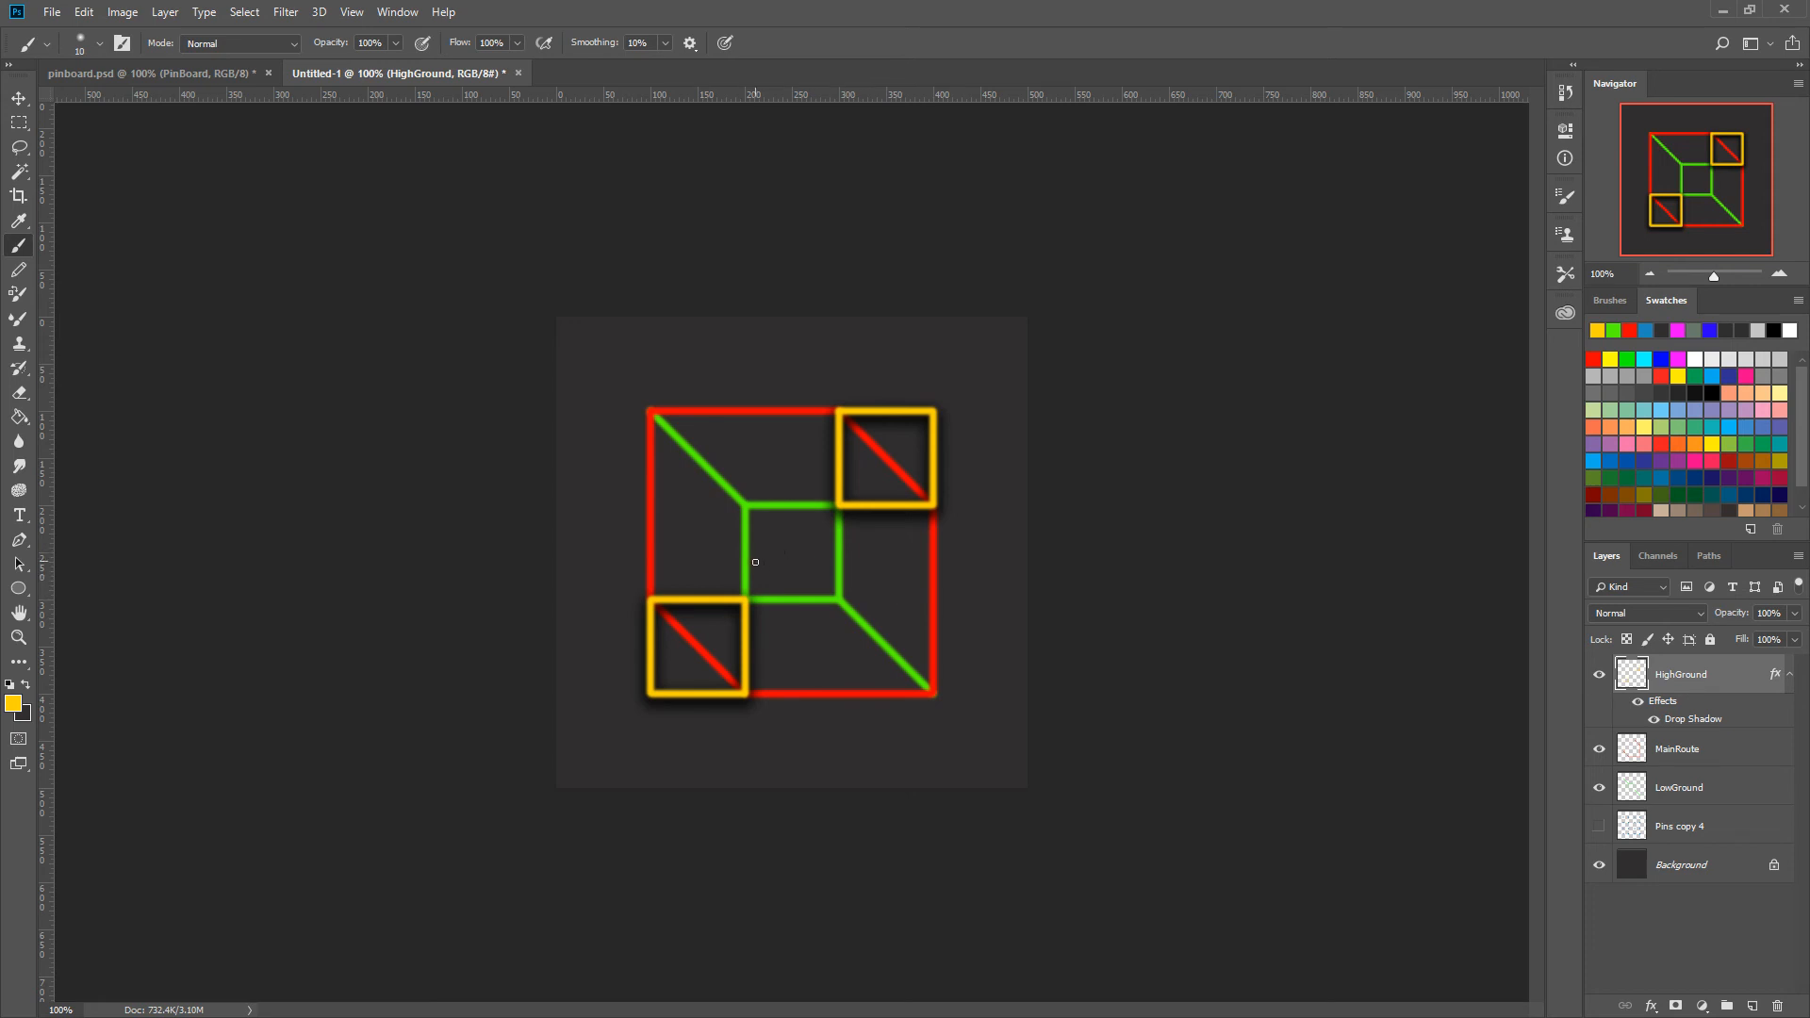
Try a freehand yellow scribble on HighGround to test the shadow, and undo it.
{"action": "mouse_move", "coordinate": [835, 568]}
{"action": "left_mouse_down"}
{"action": "mouse_move", "coordinate": [793, 571]}
{"action": "mouse_move", "coordinate": [865, 585]}
{"action": "mouse_move", "coordinate": [726, 482]}
{"action": "mouse_move", "coordinate": [726, 448]}
{"action": "mouse_move", "coordinate": [646, 524]}
{"action": "left_mouse_up"}
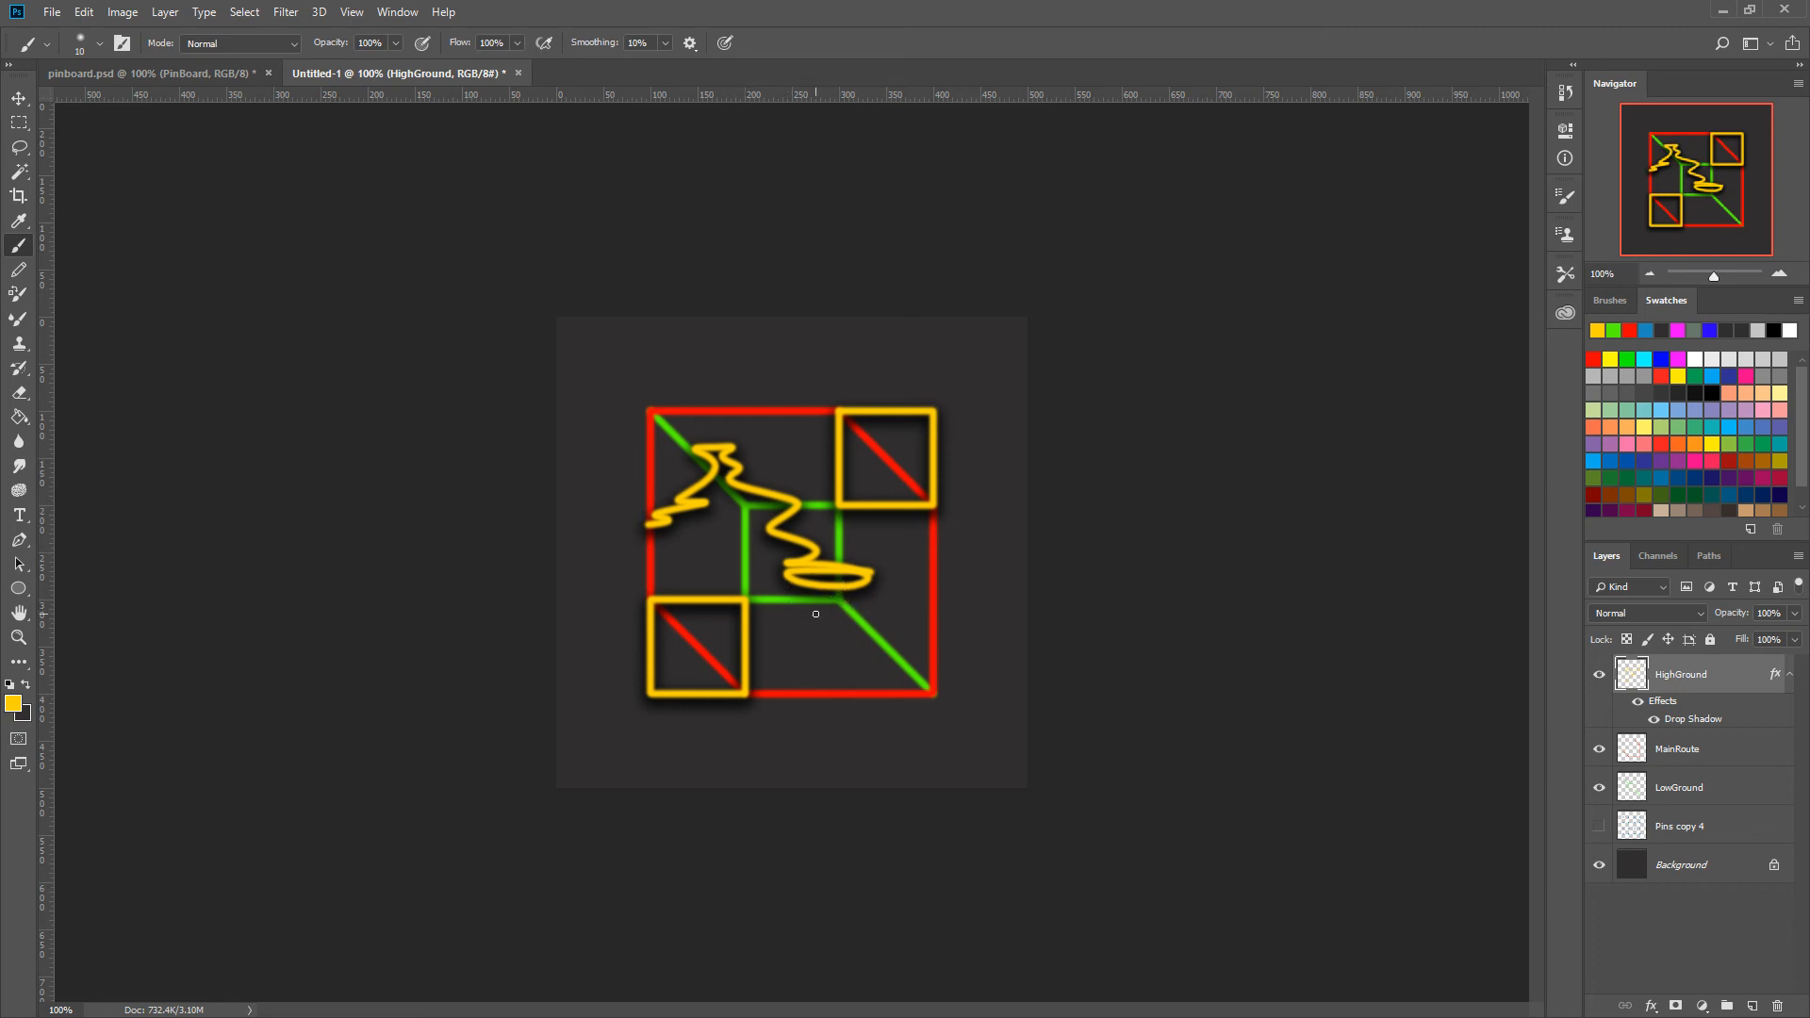
{"action": "key", "text": "ctrl+z"}
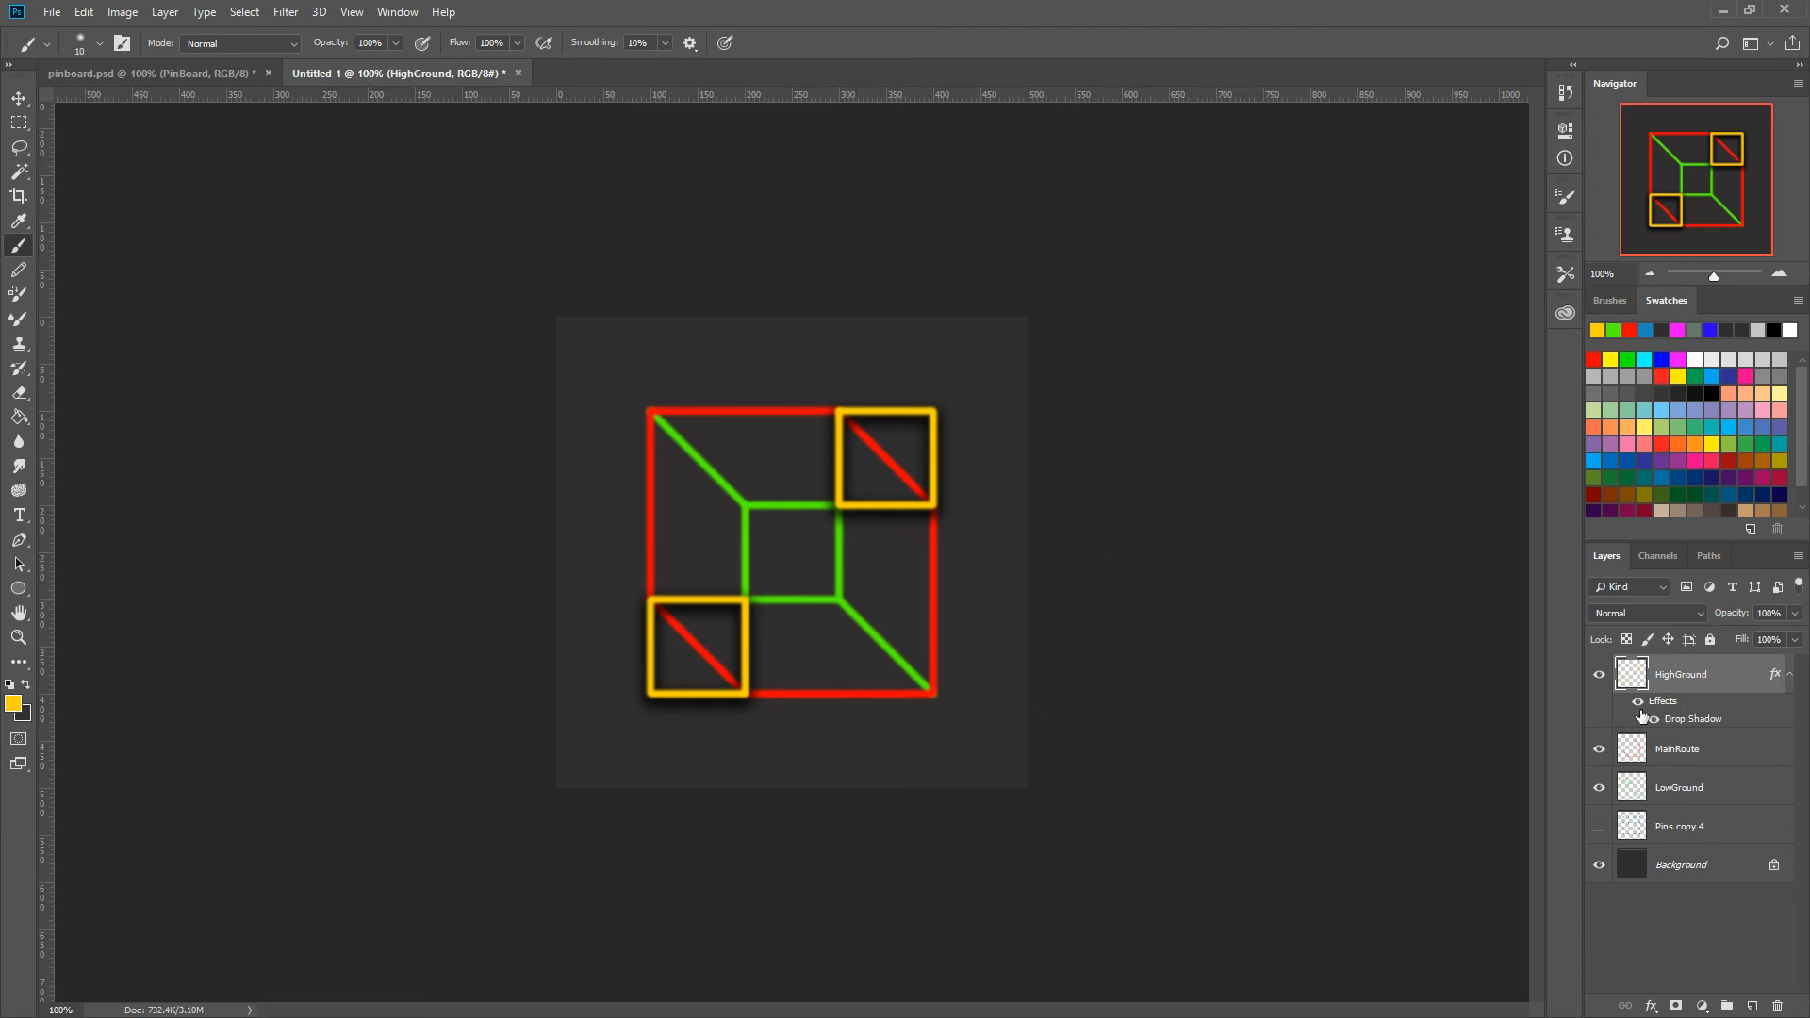
Copy HighGround's layer style and paste it onto the MainRoute and LowGround layers.
{"action": "right_click", "coordinate": [1726, 703]}
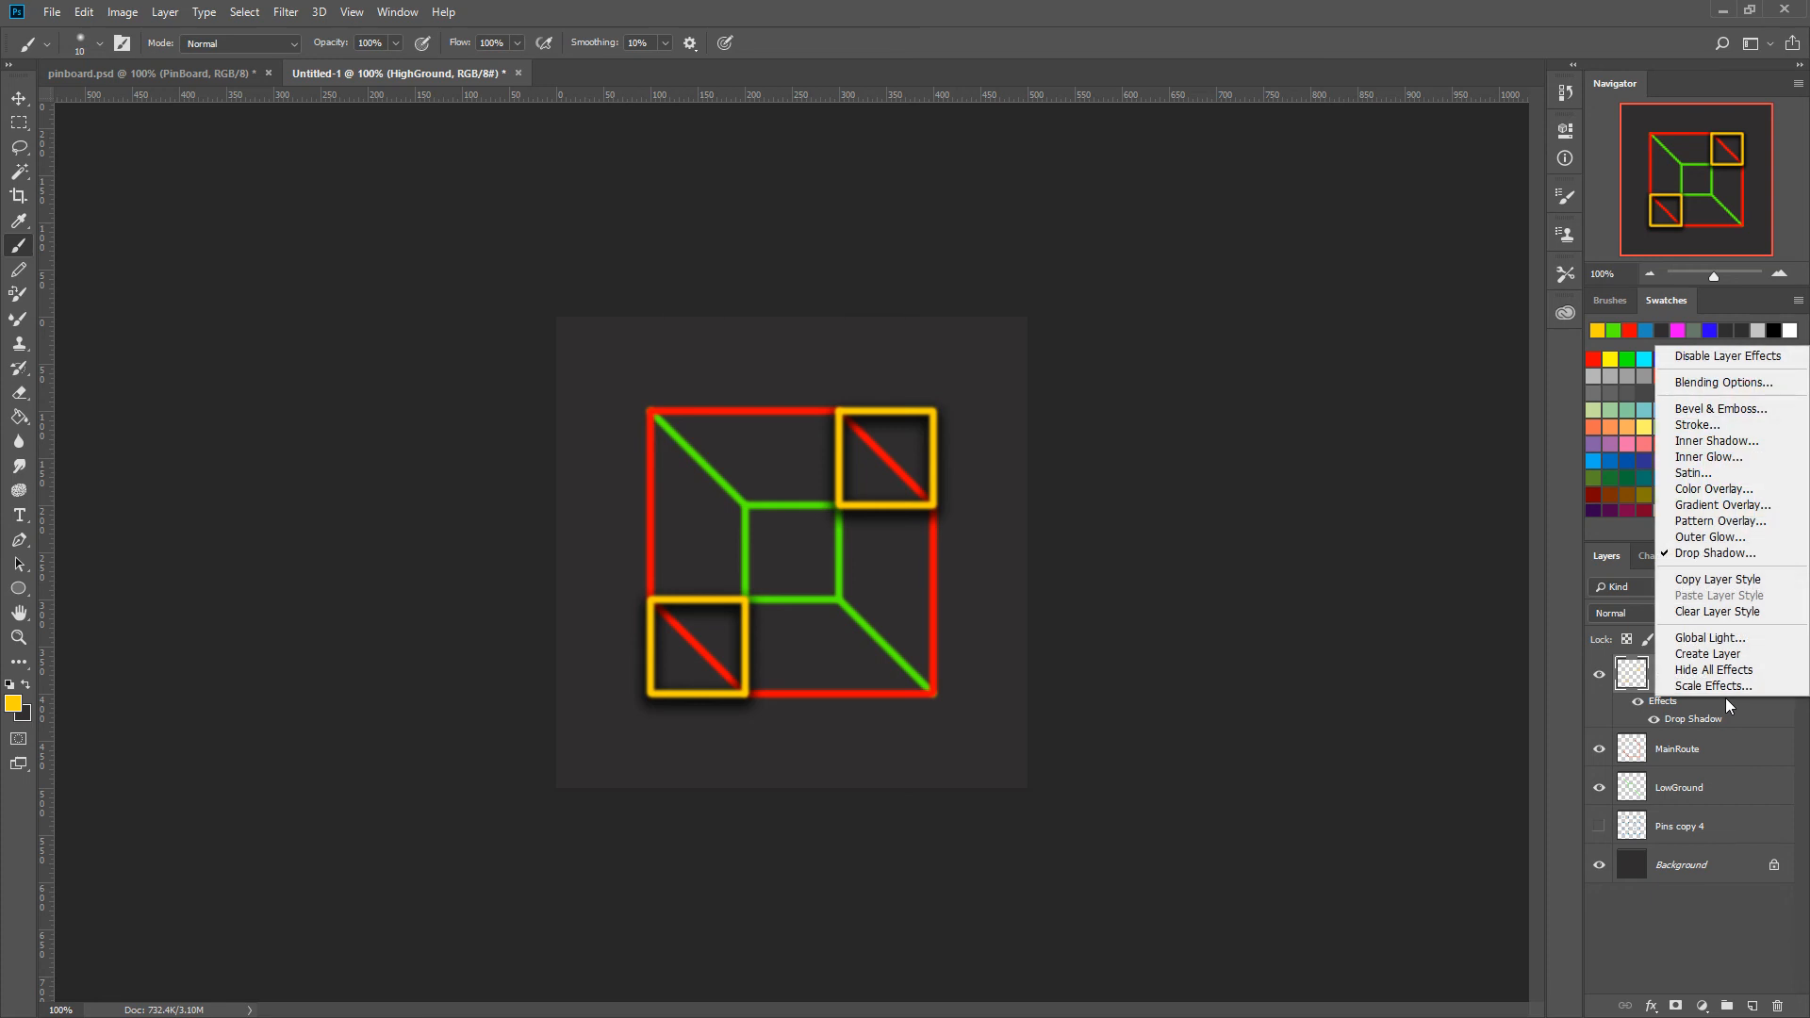
{"action": "left_click", "coordinate": [1701, 587]}
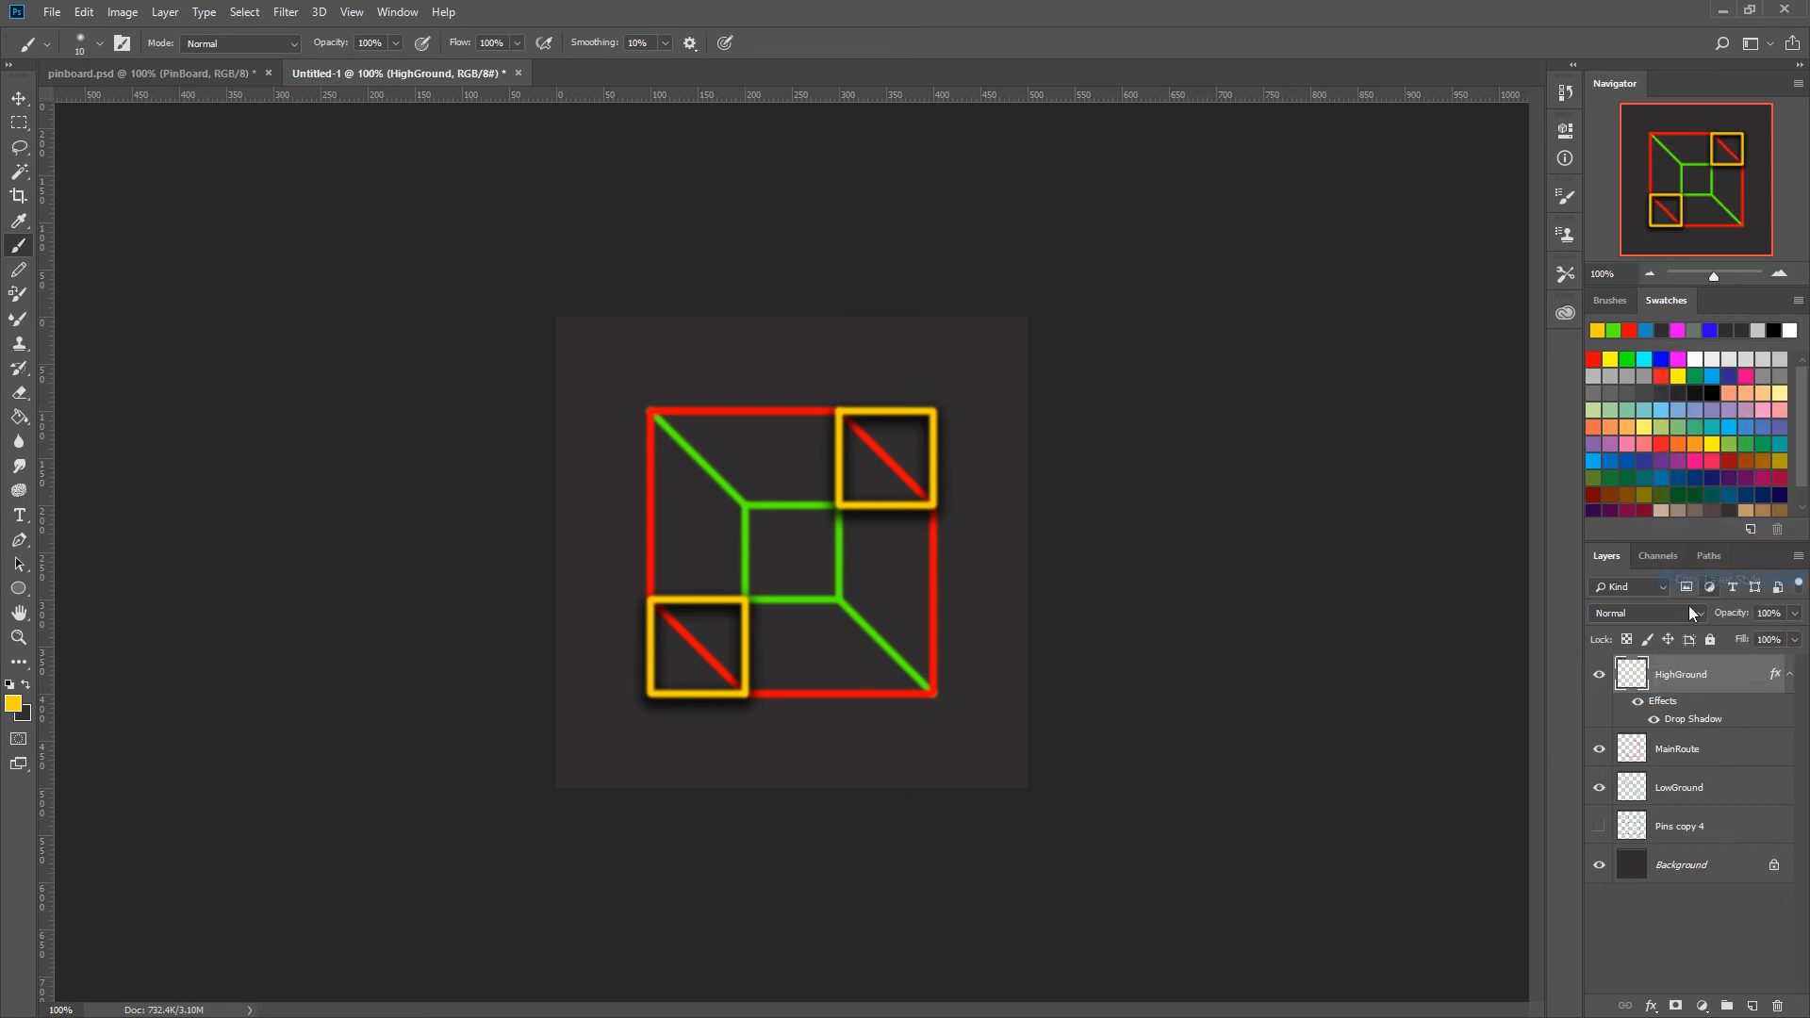
{"action": "left_click", "coordinate": [1740, 757]}
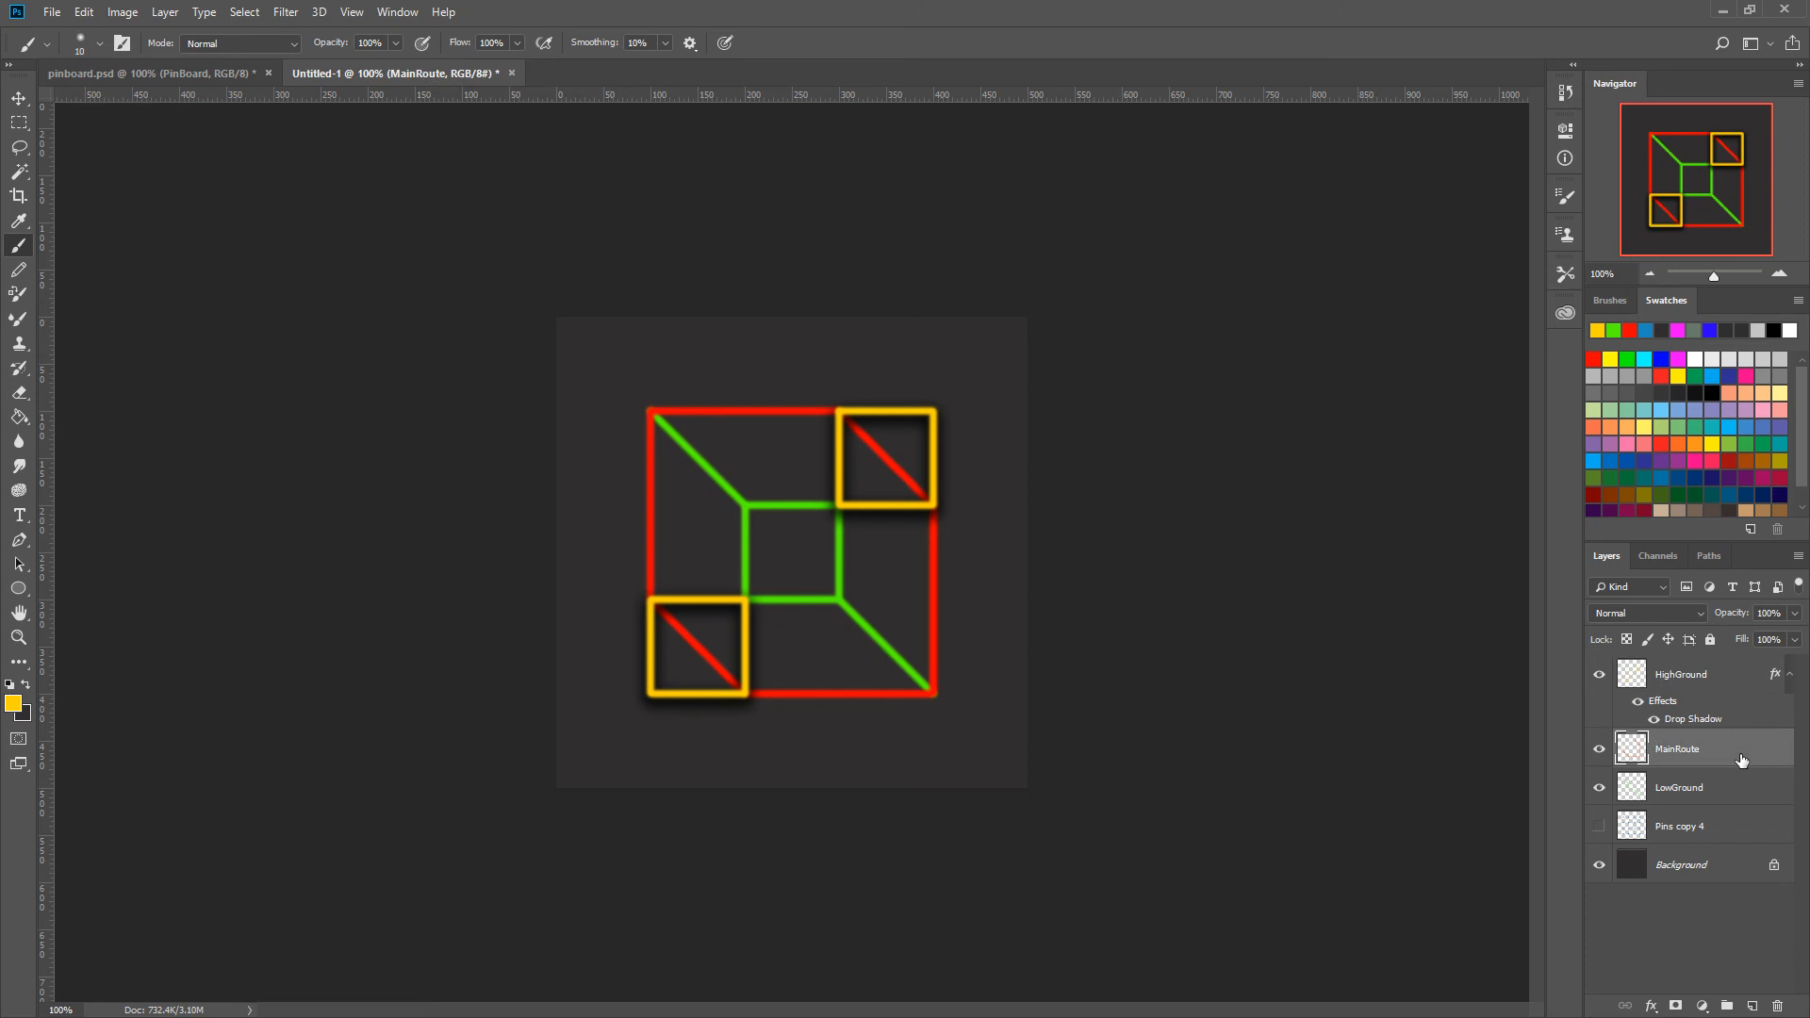
{"action": "right_click", "coordinate": [1723, 754]}
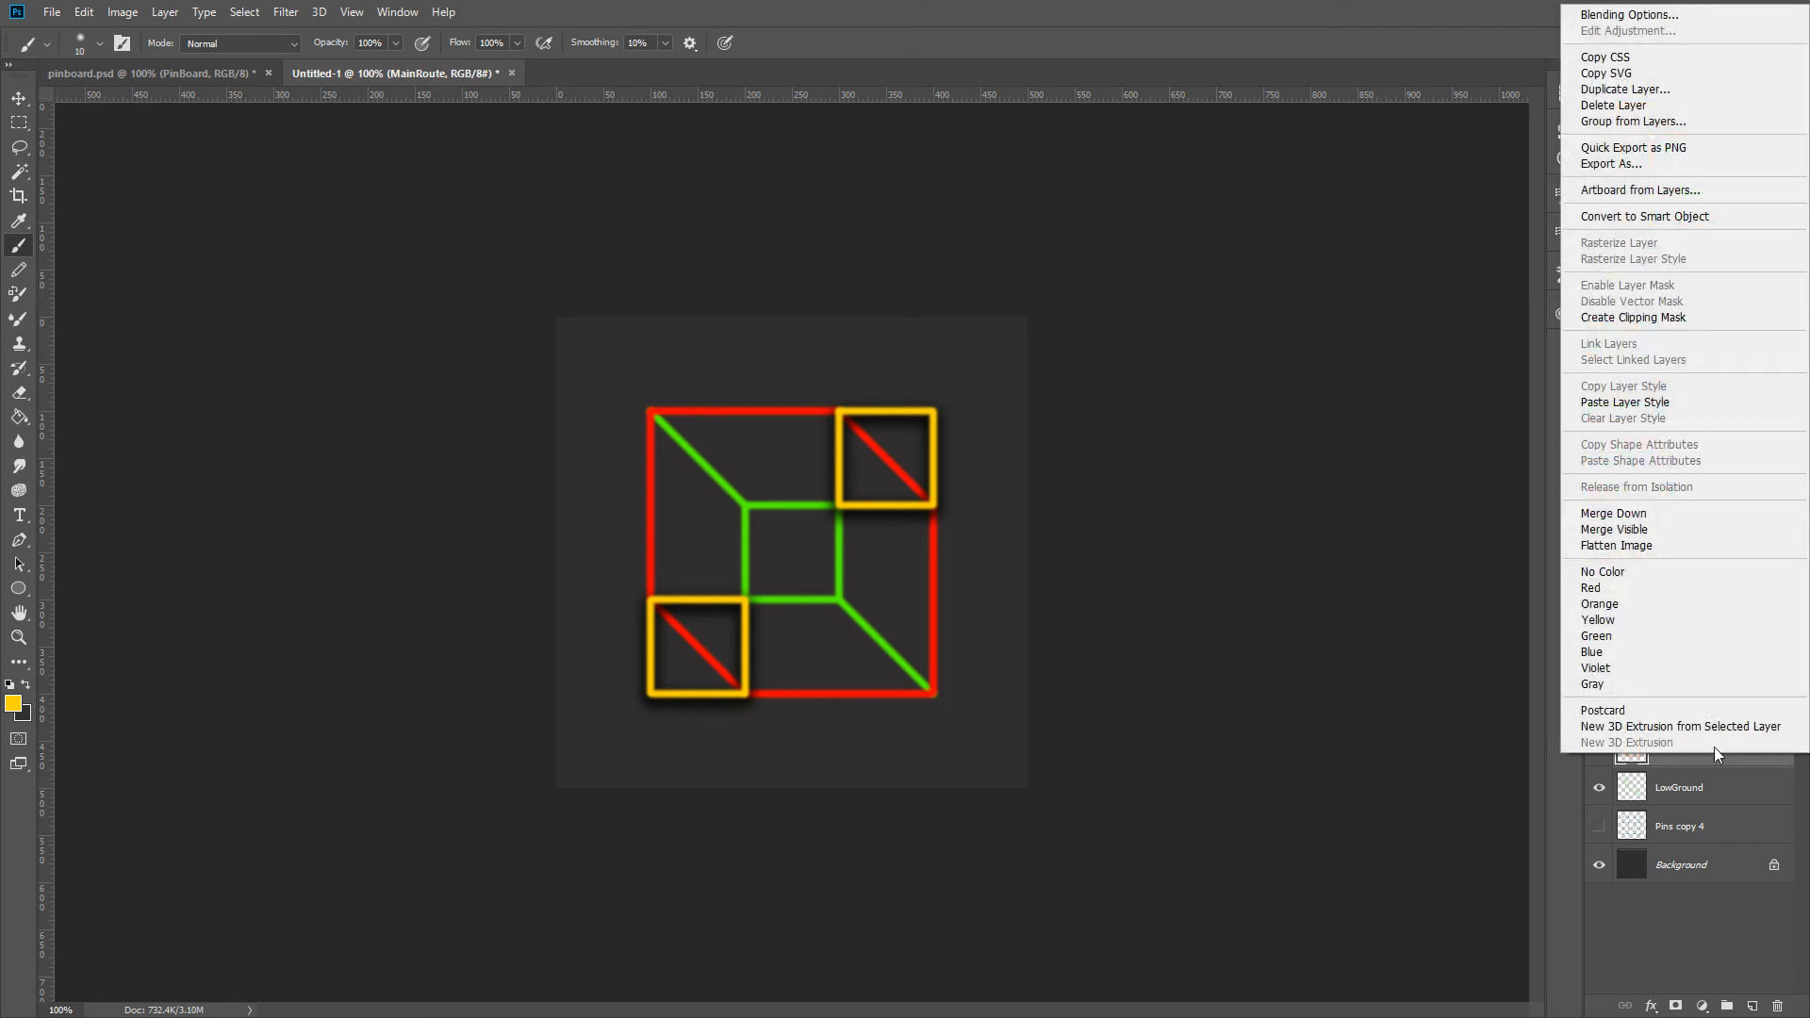
{"action": "left_click", "coordinate": [1640, 402]}
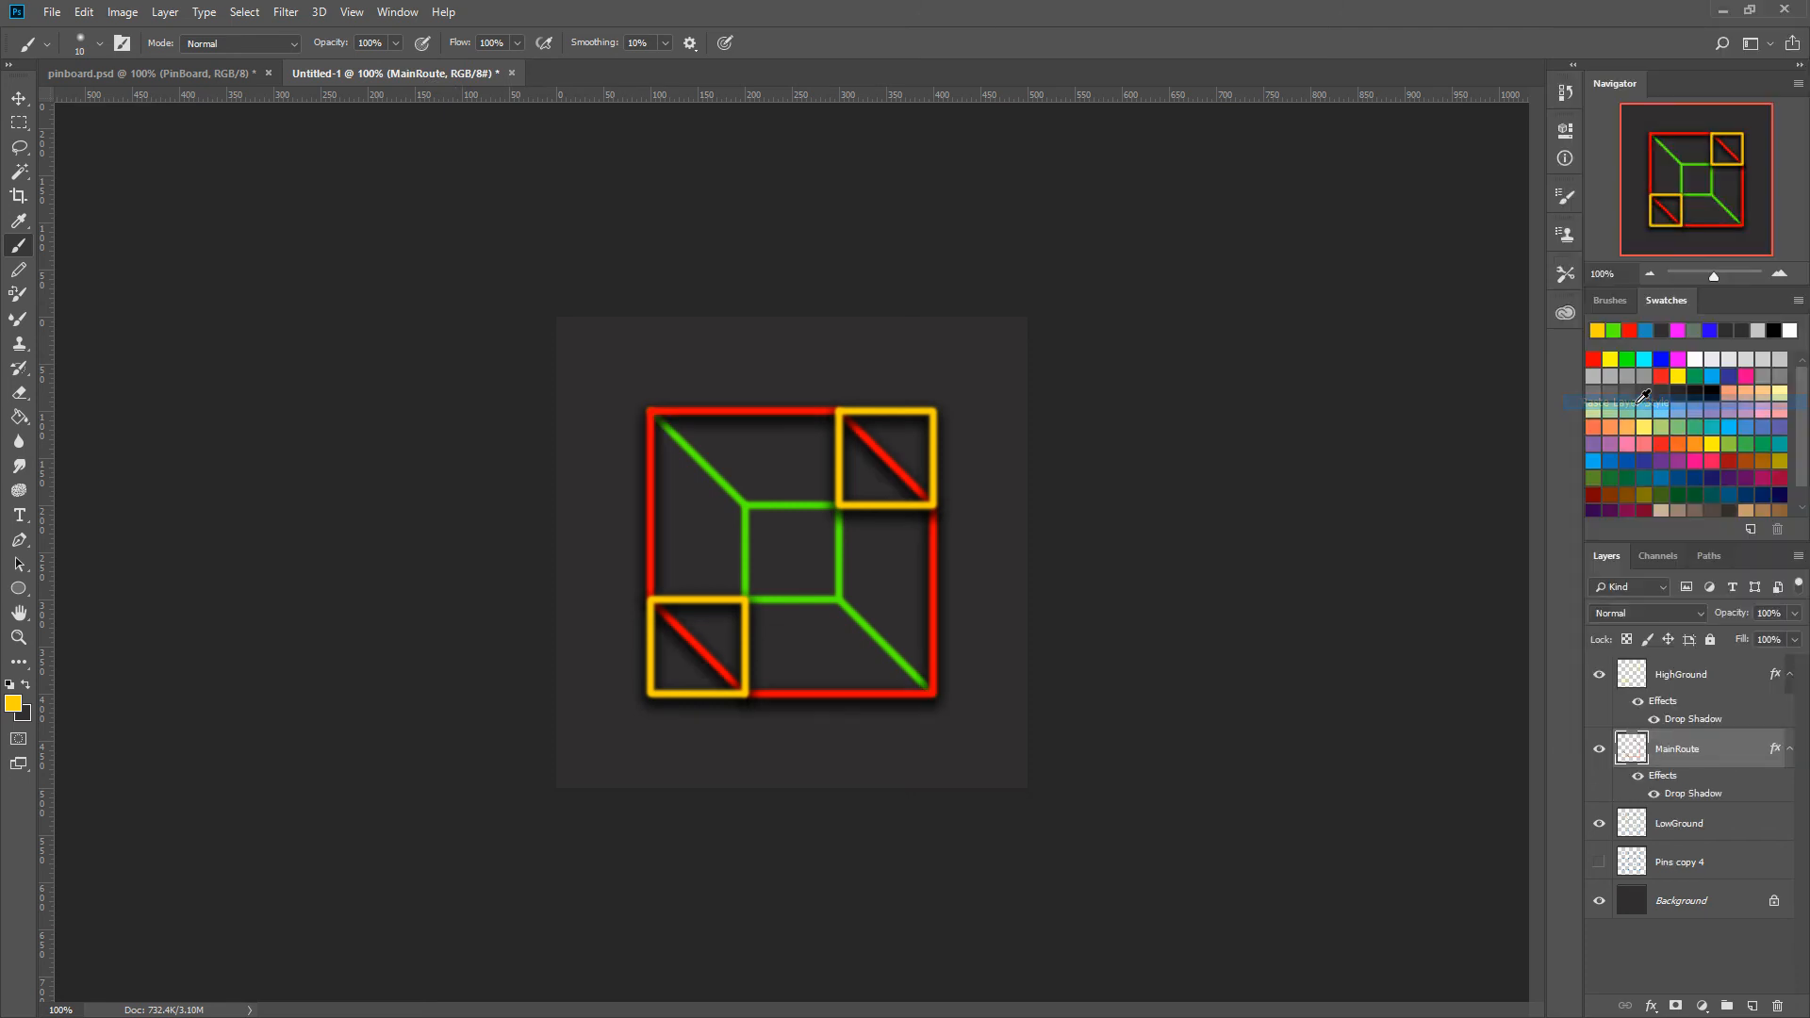
{"action": "right_click", "coordinate": [1704, 824]}
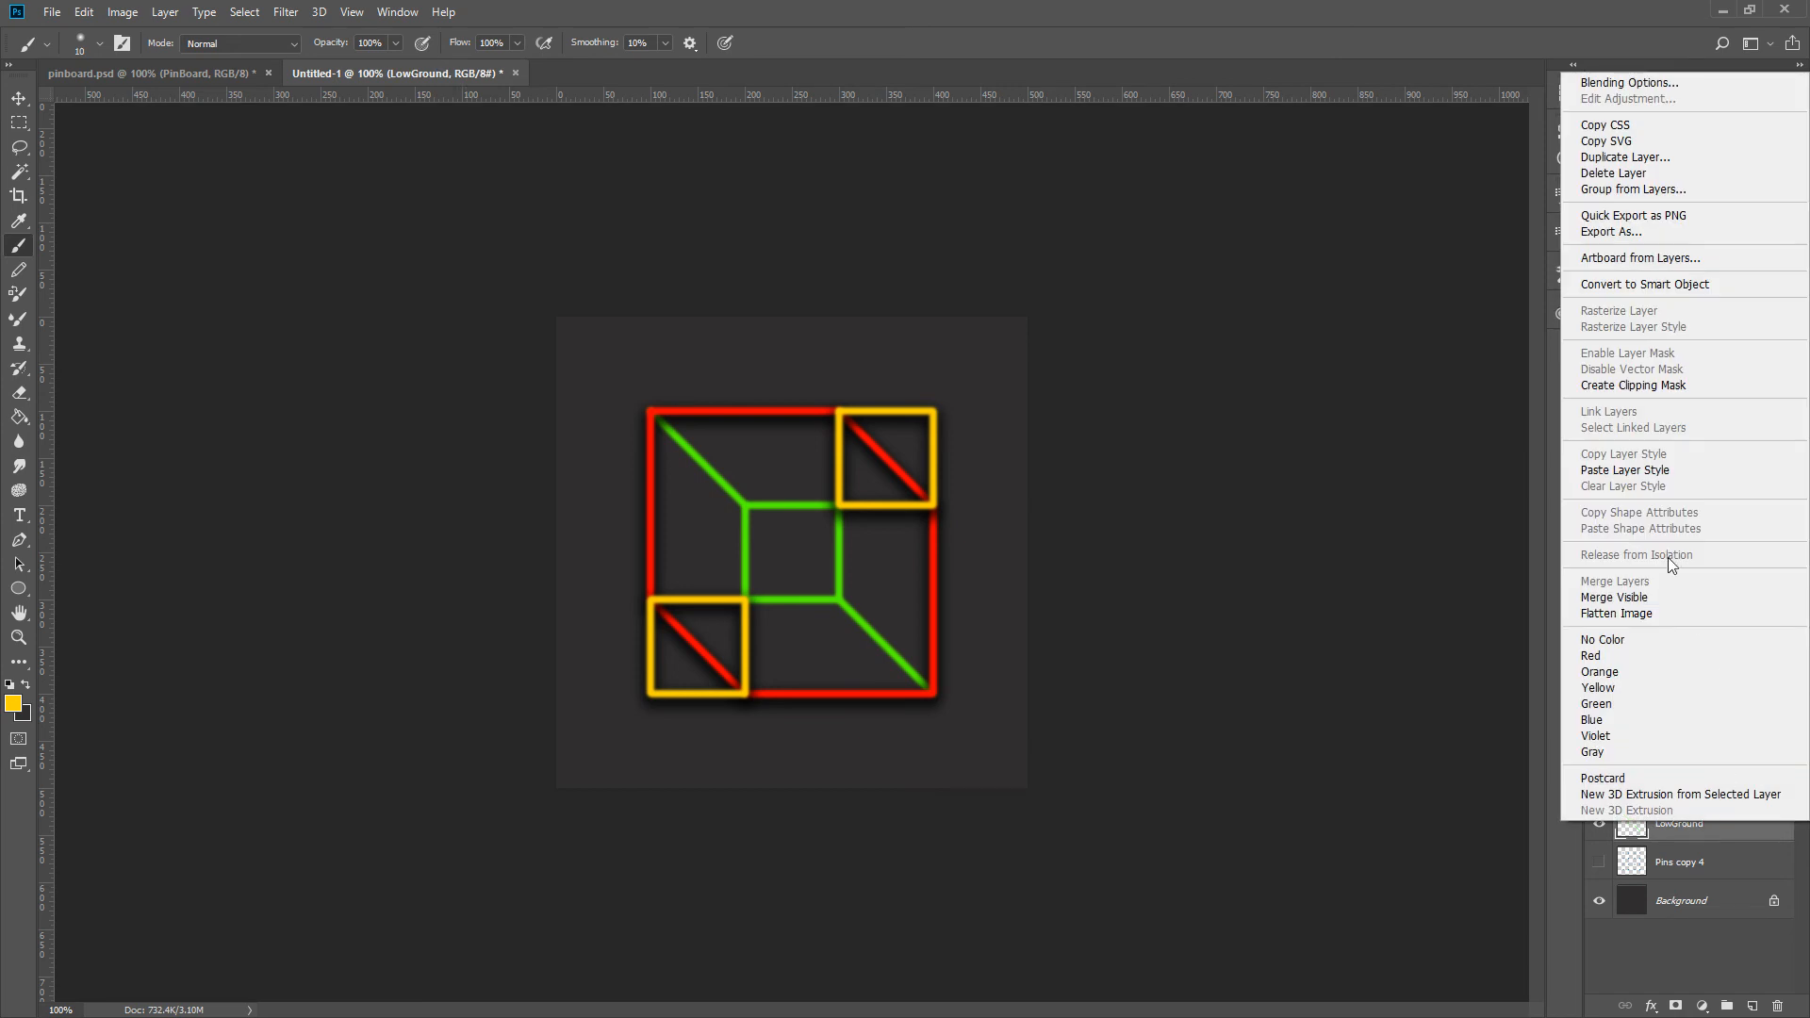
{"action": "left_click", "coordinate": [1645, 471]}
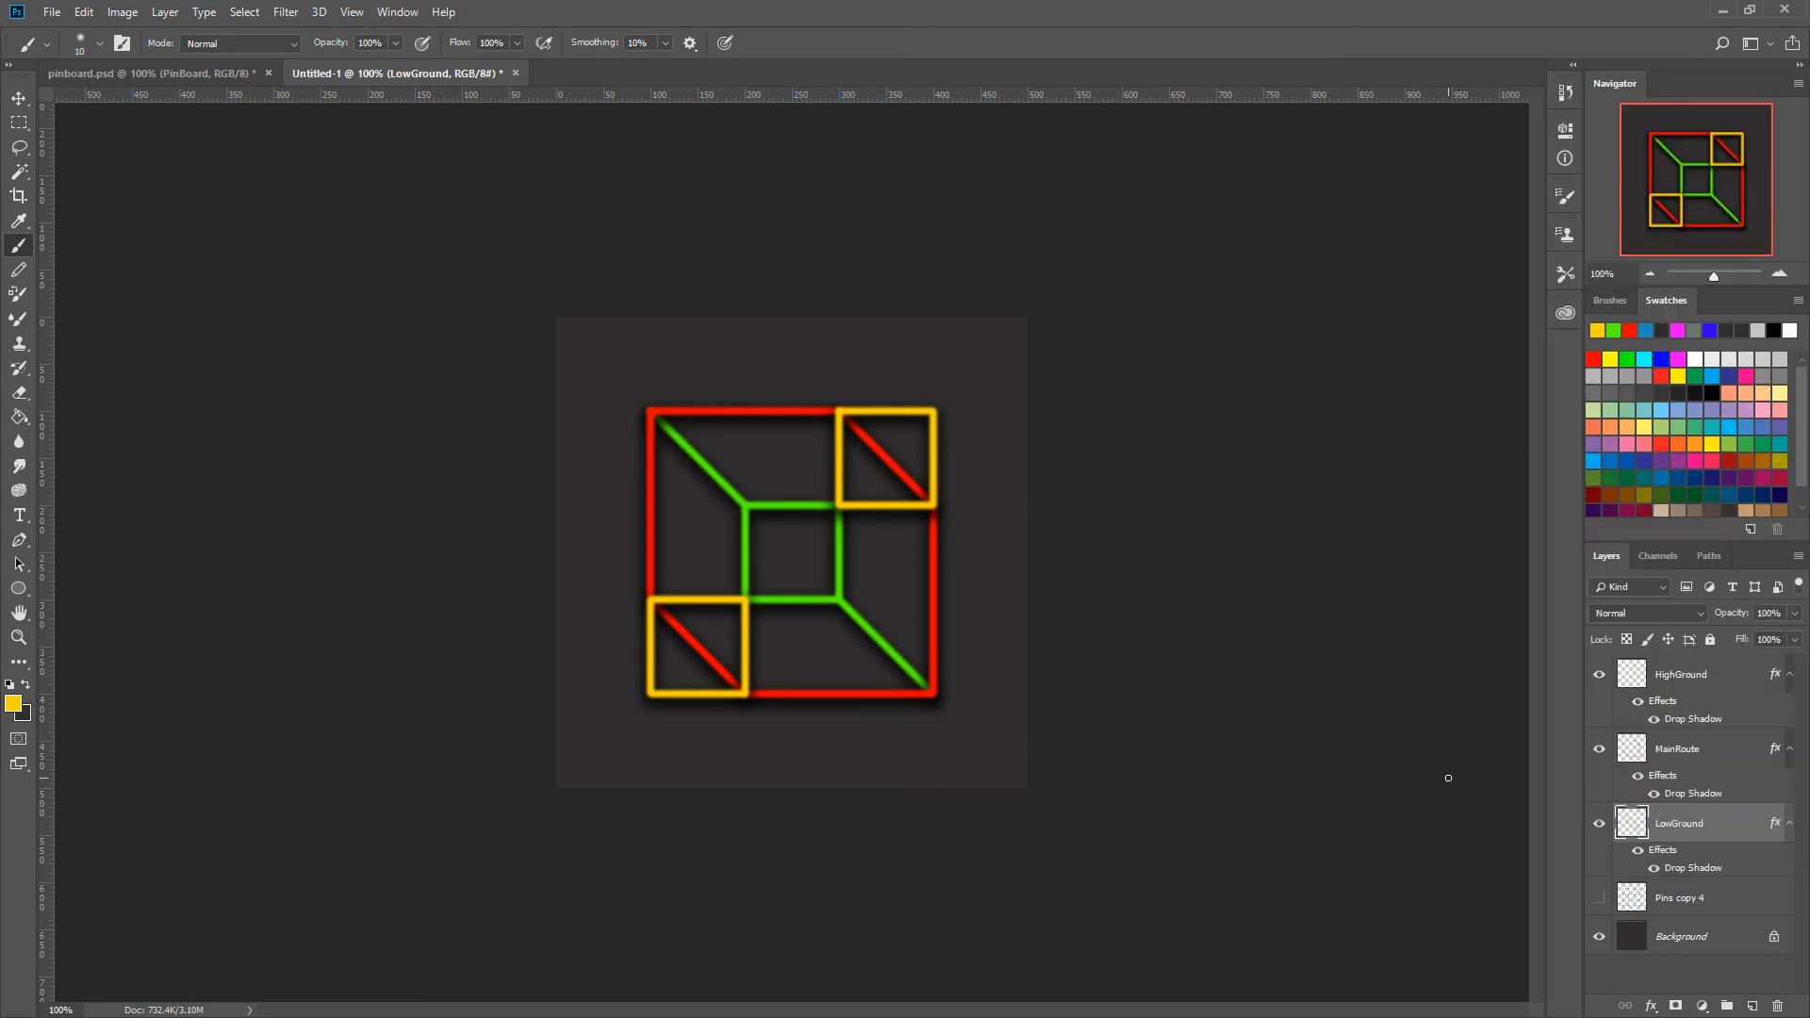
Compare the map with the effects of HighGround, MainRoute and LowGround hidden and shown.
{"action": "left_click", "coordinate": [1637, 775]}
{"action": "left_click", "coordinate": [1638, 701]}
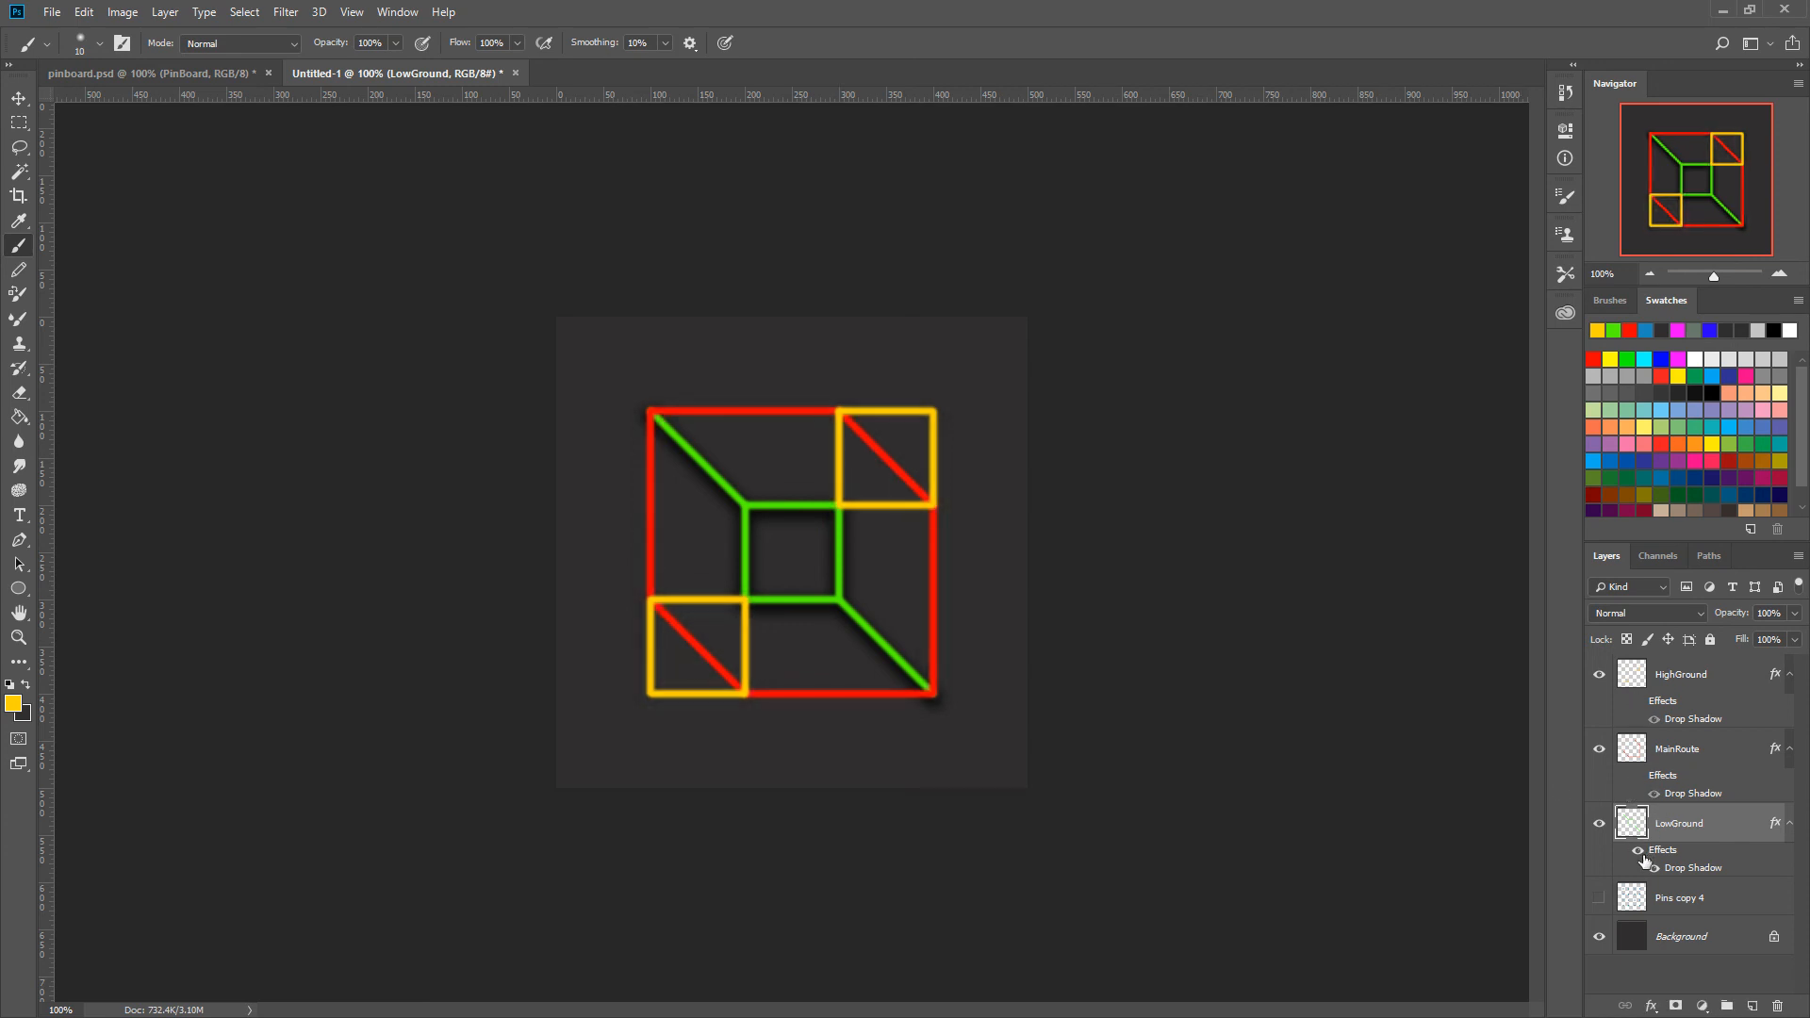
{"action": "left_click", "coordinate": [1638, 851]}
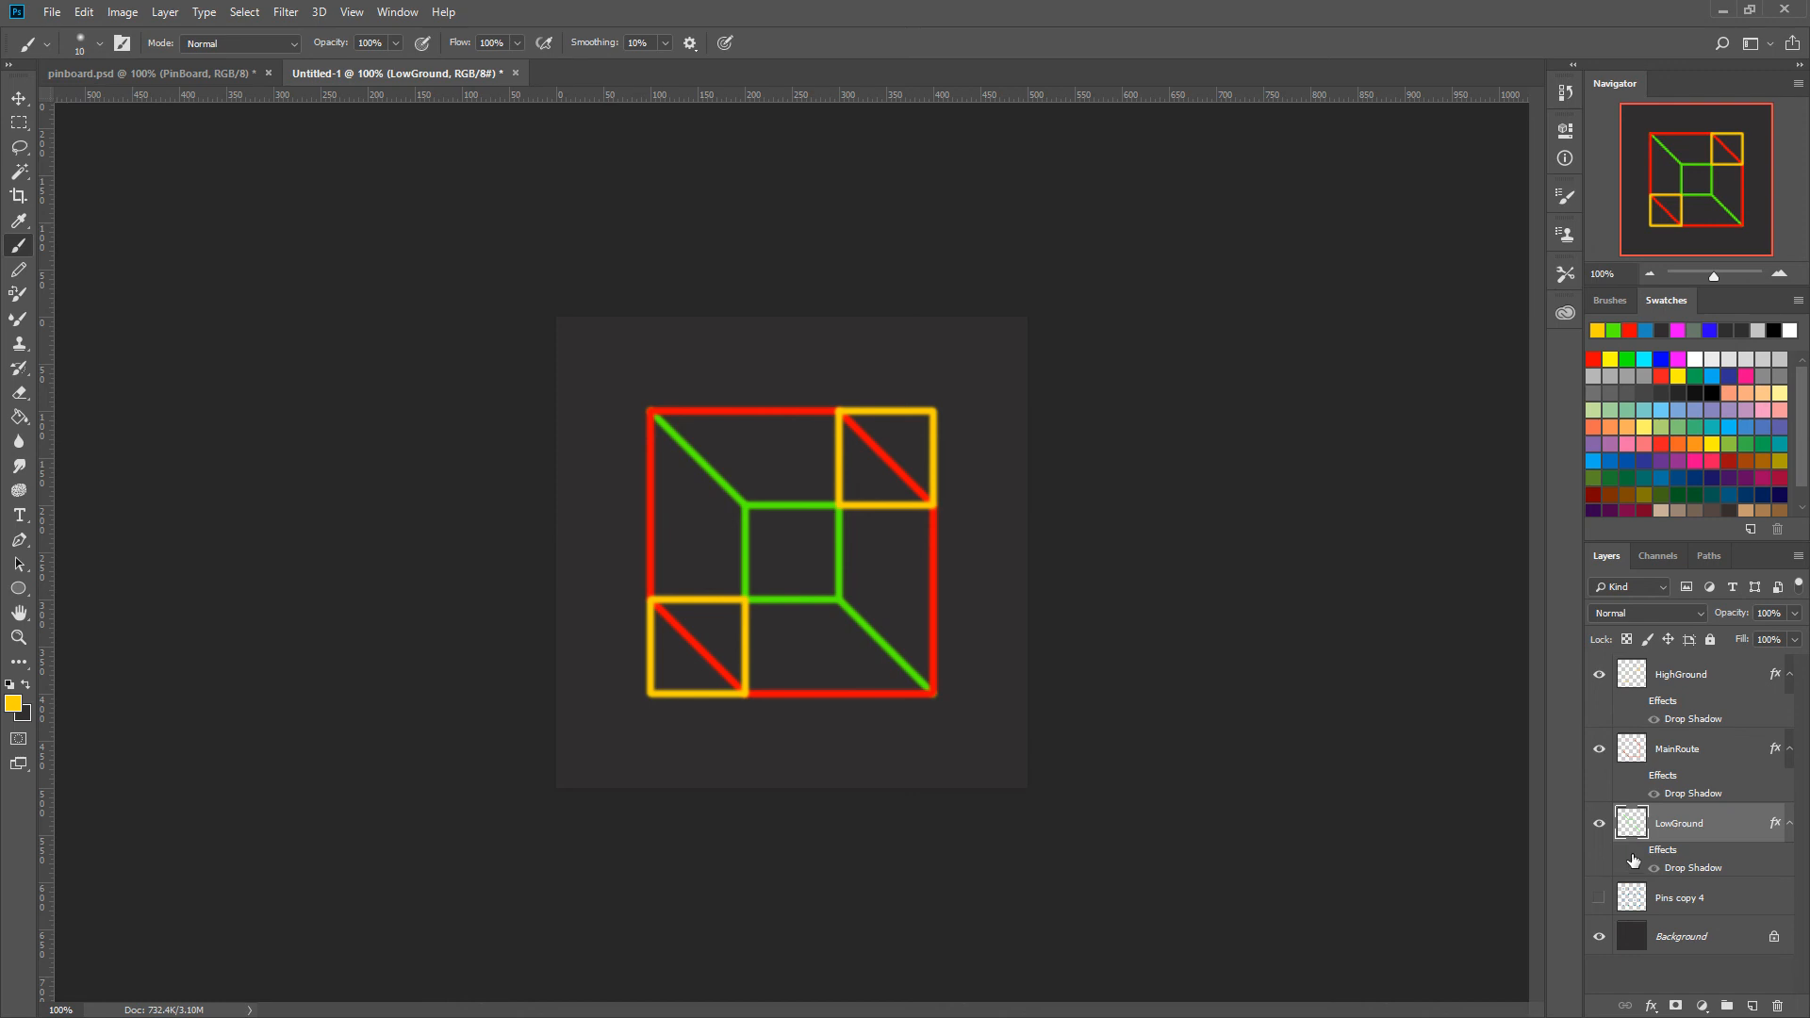
{"action": "left_click", "coordinate": [1637, 851]}
{"action": "left_click", "coordinate": [1636, 760]}
{"action": "left_click", "coordinate": [1638, 702]}
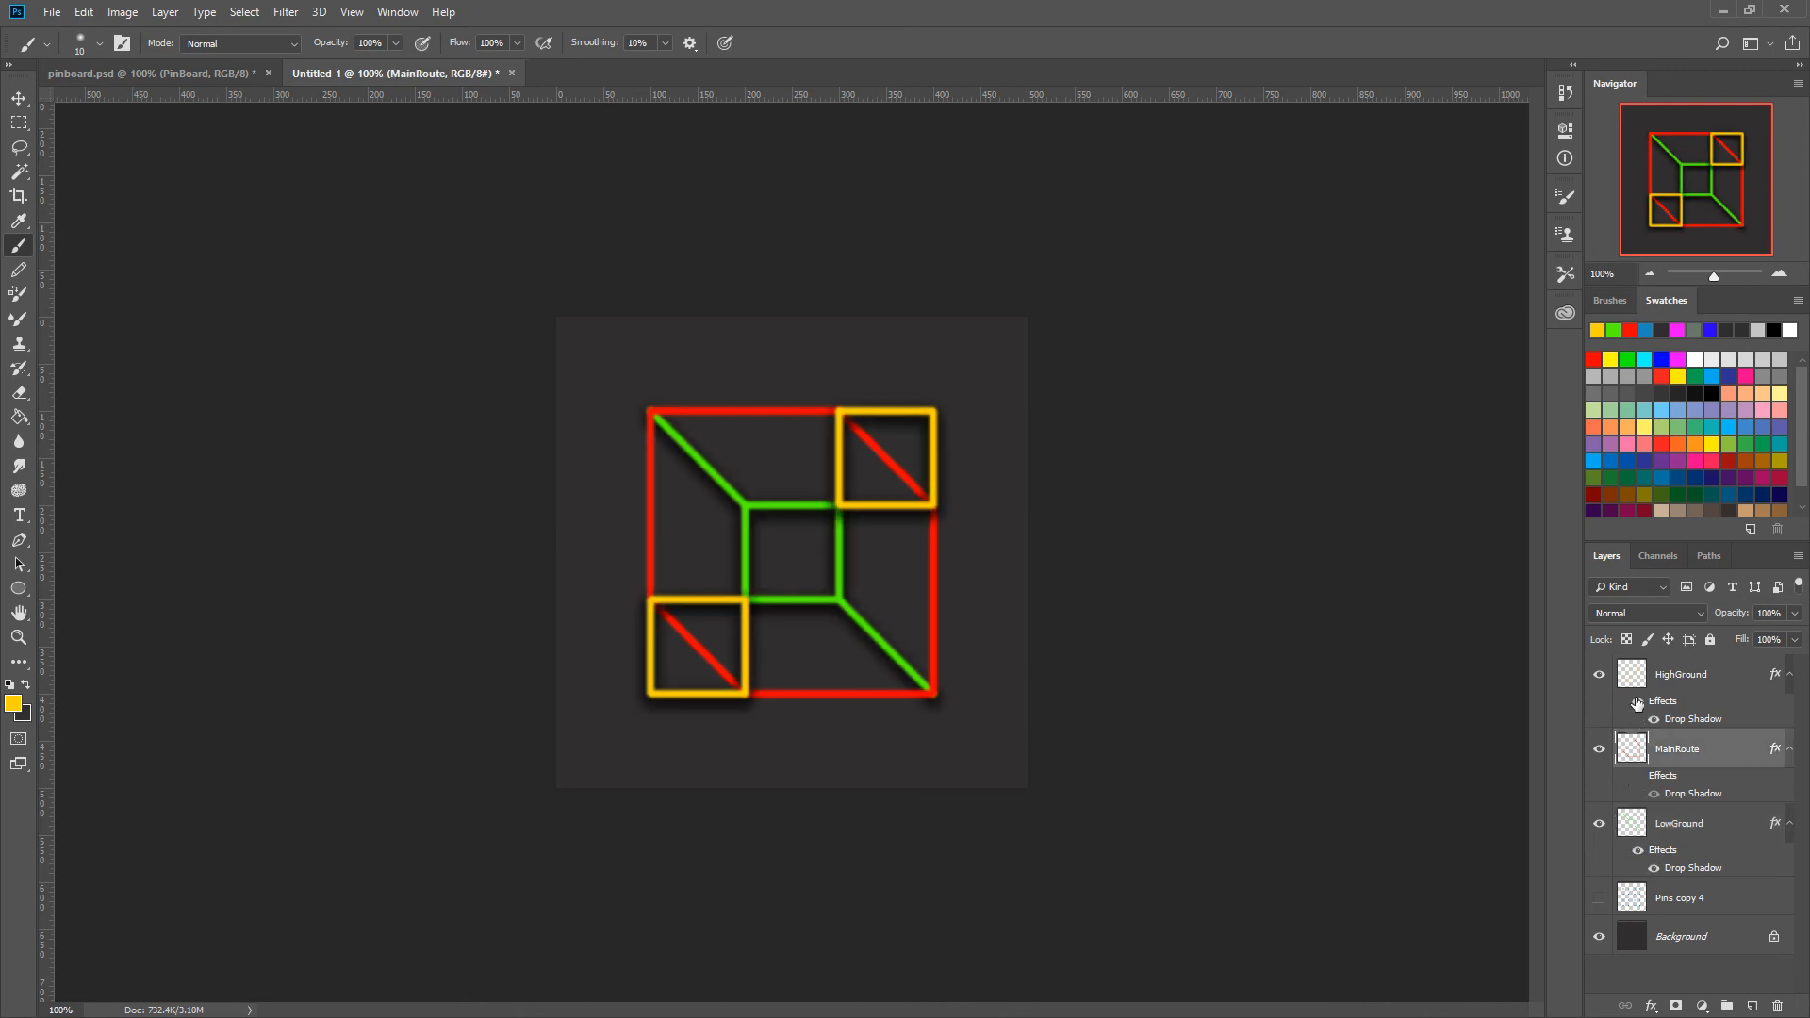
{"action": "left_click", "coordinate": [1638, 776]}
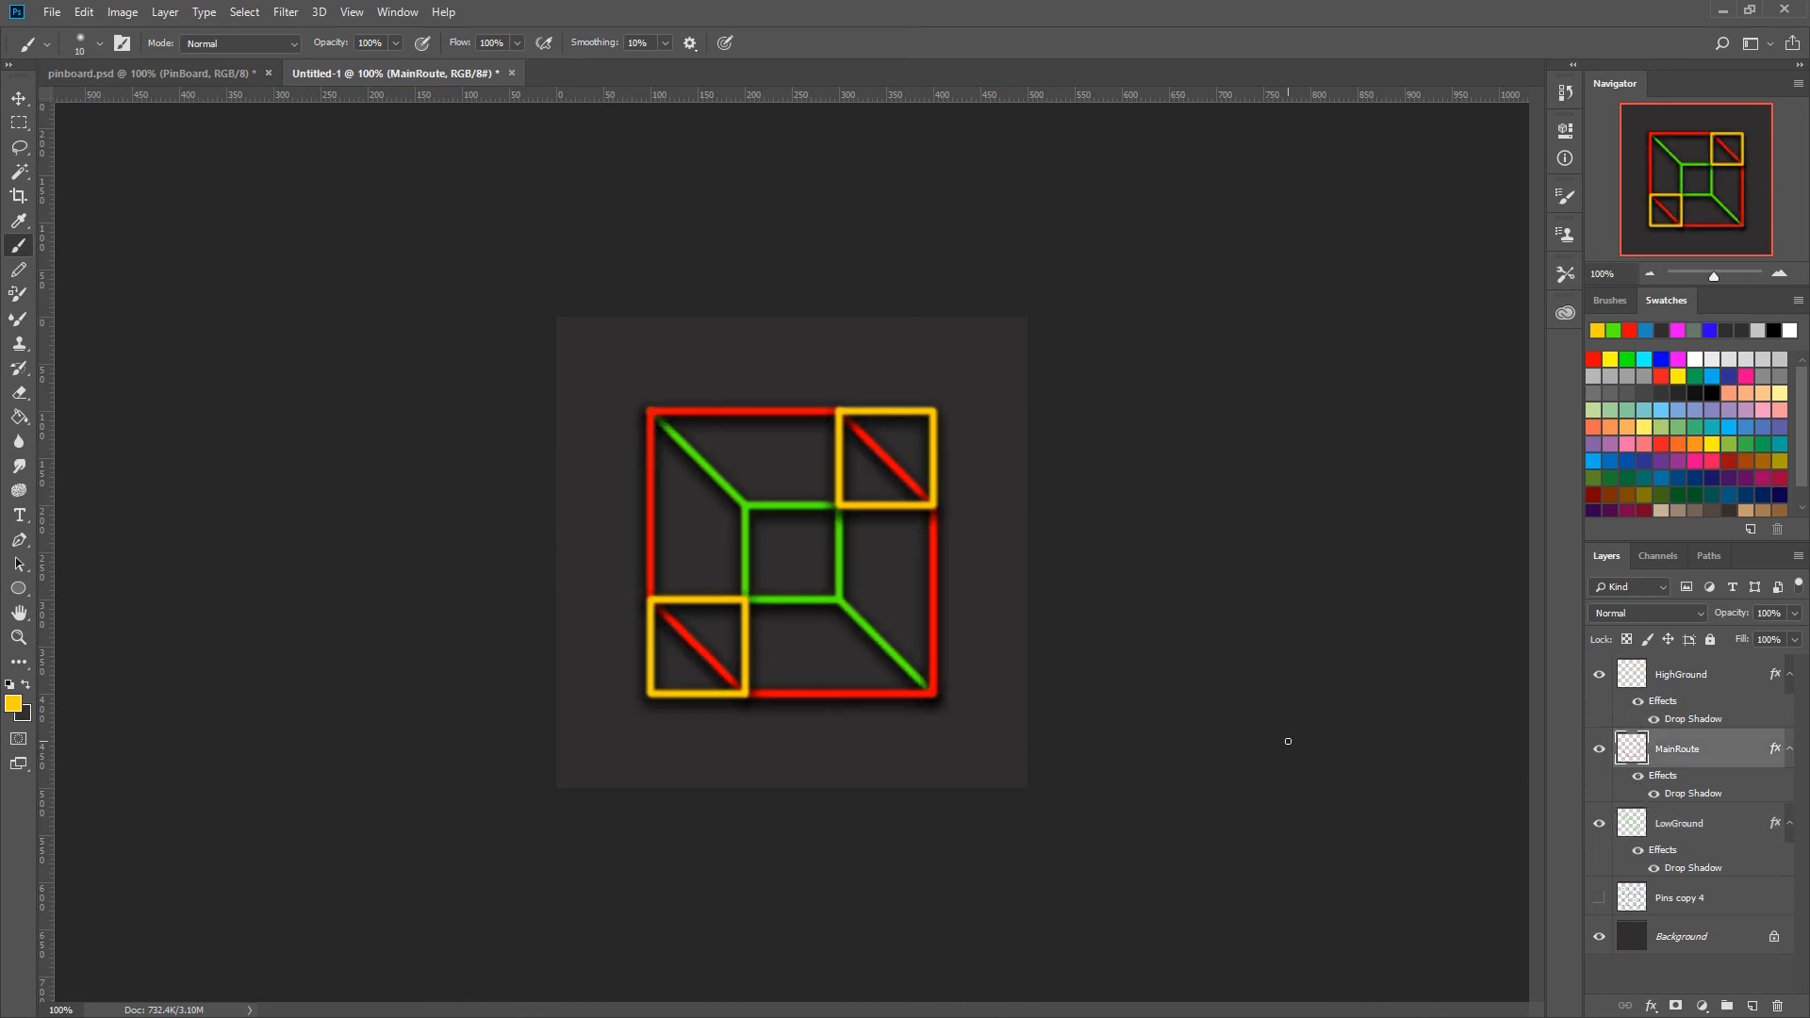
Add a new layer above HighGround and name it Wall.
{"action": "left_click", "coordinate": [1779, 274]}
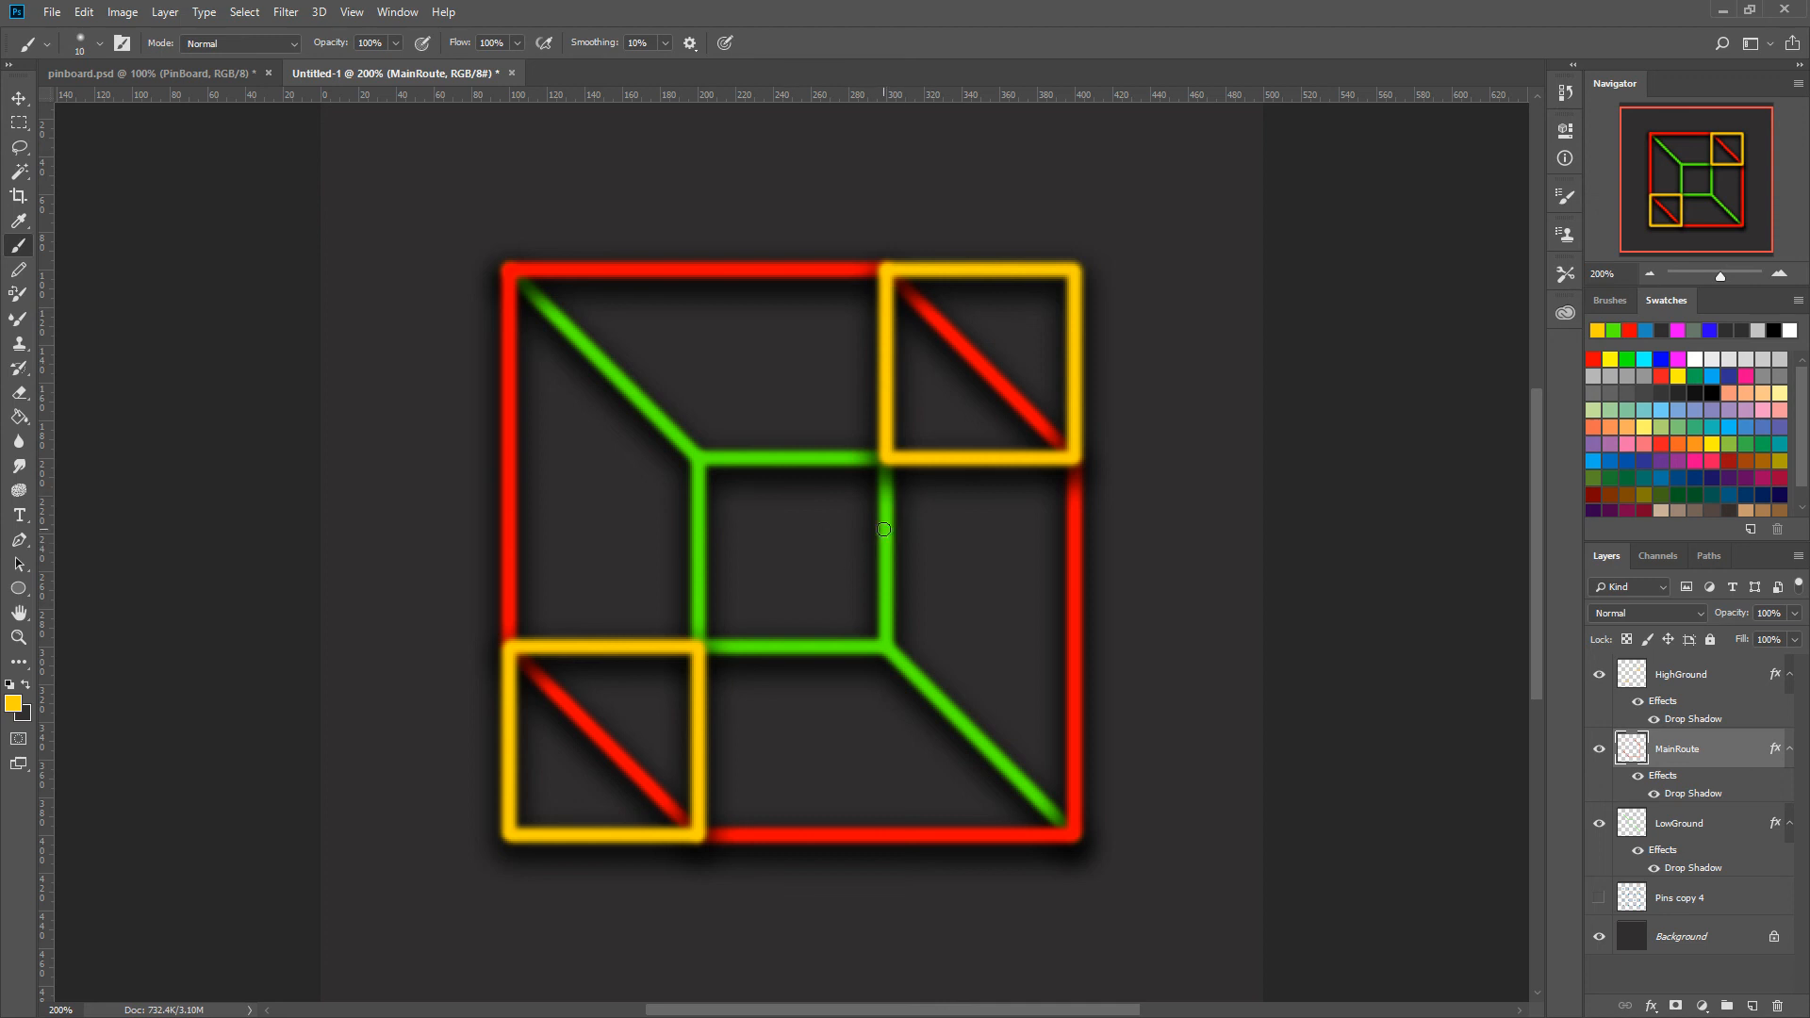
{"action": "left_click", "coordinate": [1721, 688]}
{"action": "left_click", "coordinate": [1754, 1006]}
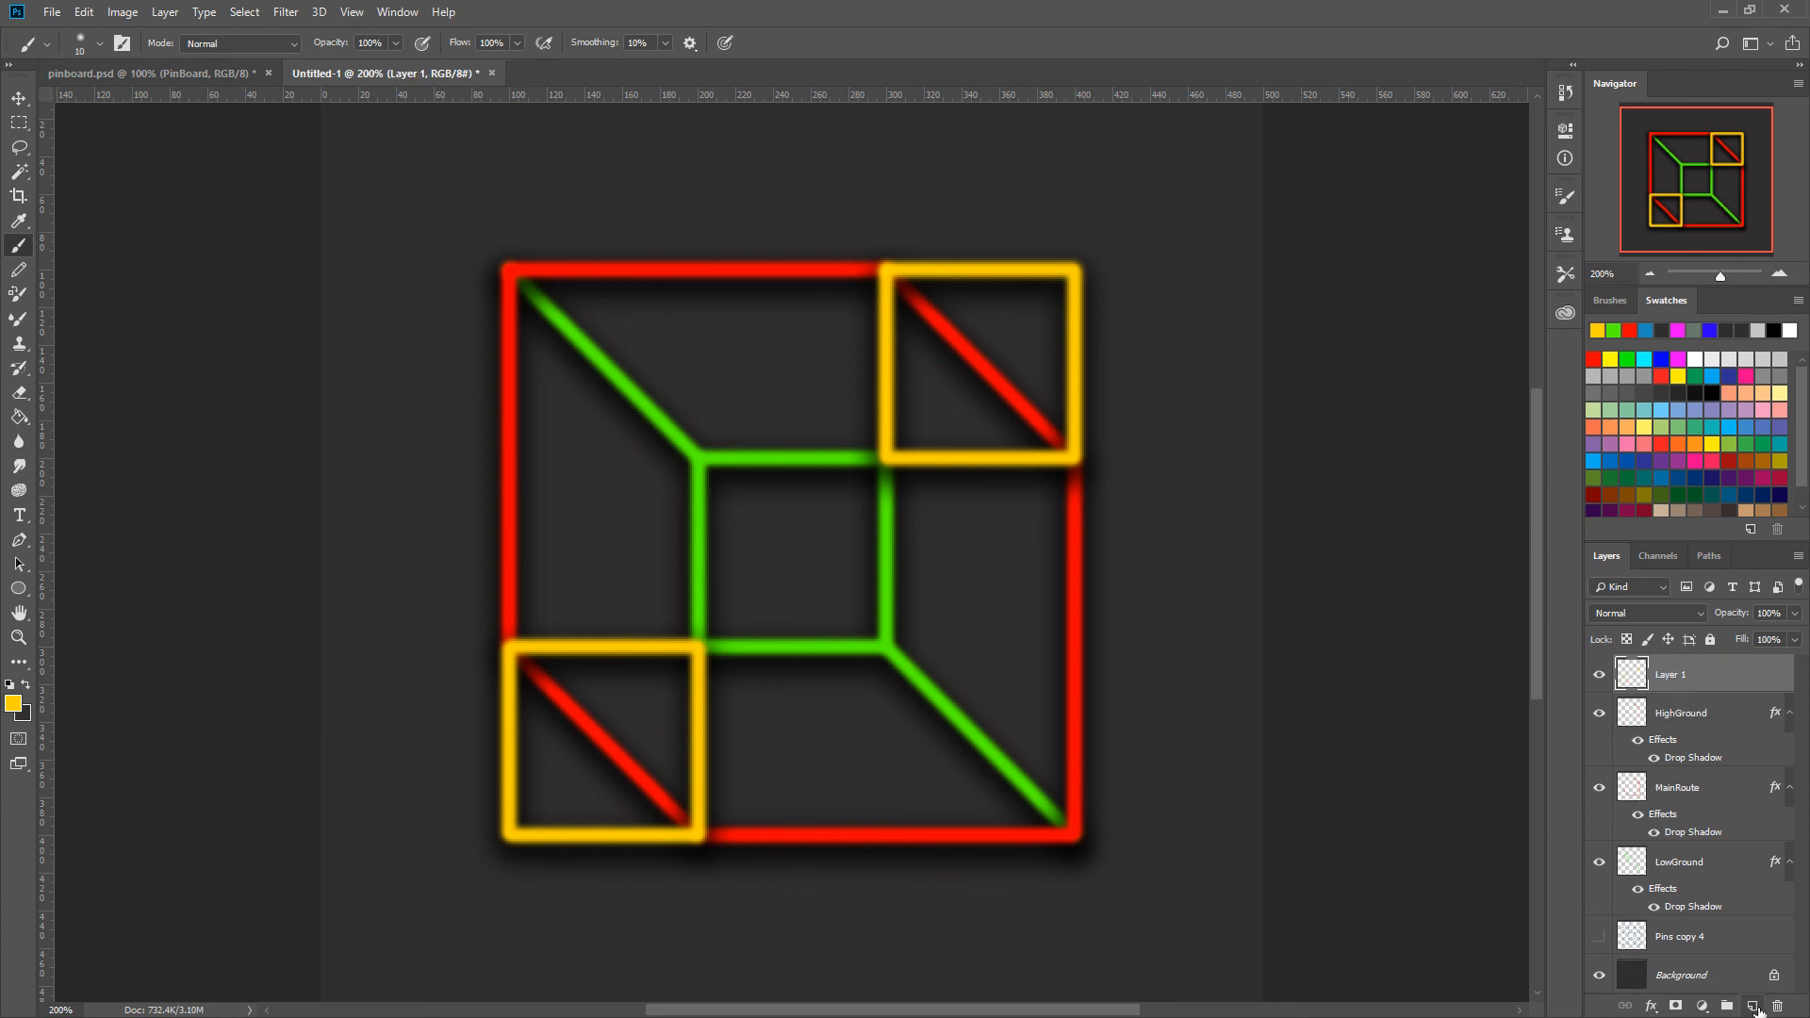
{"action": "double_click", "coordinate": [1692, 675]}
{"action": "type", "text": "Wall"}
{"action": "key", "text": "Return"}
Draw a #9b9b9b rounded square about 75 px wide inside the central green square on Wall, and paste the copied drop shadow style onto the layer.
{"action": "left_click", "coordinate": [16, 589]}
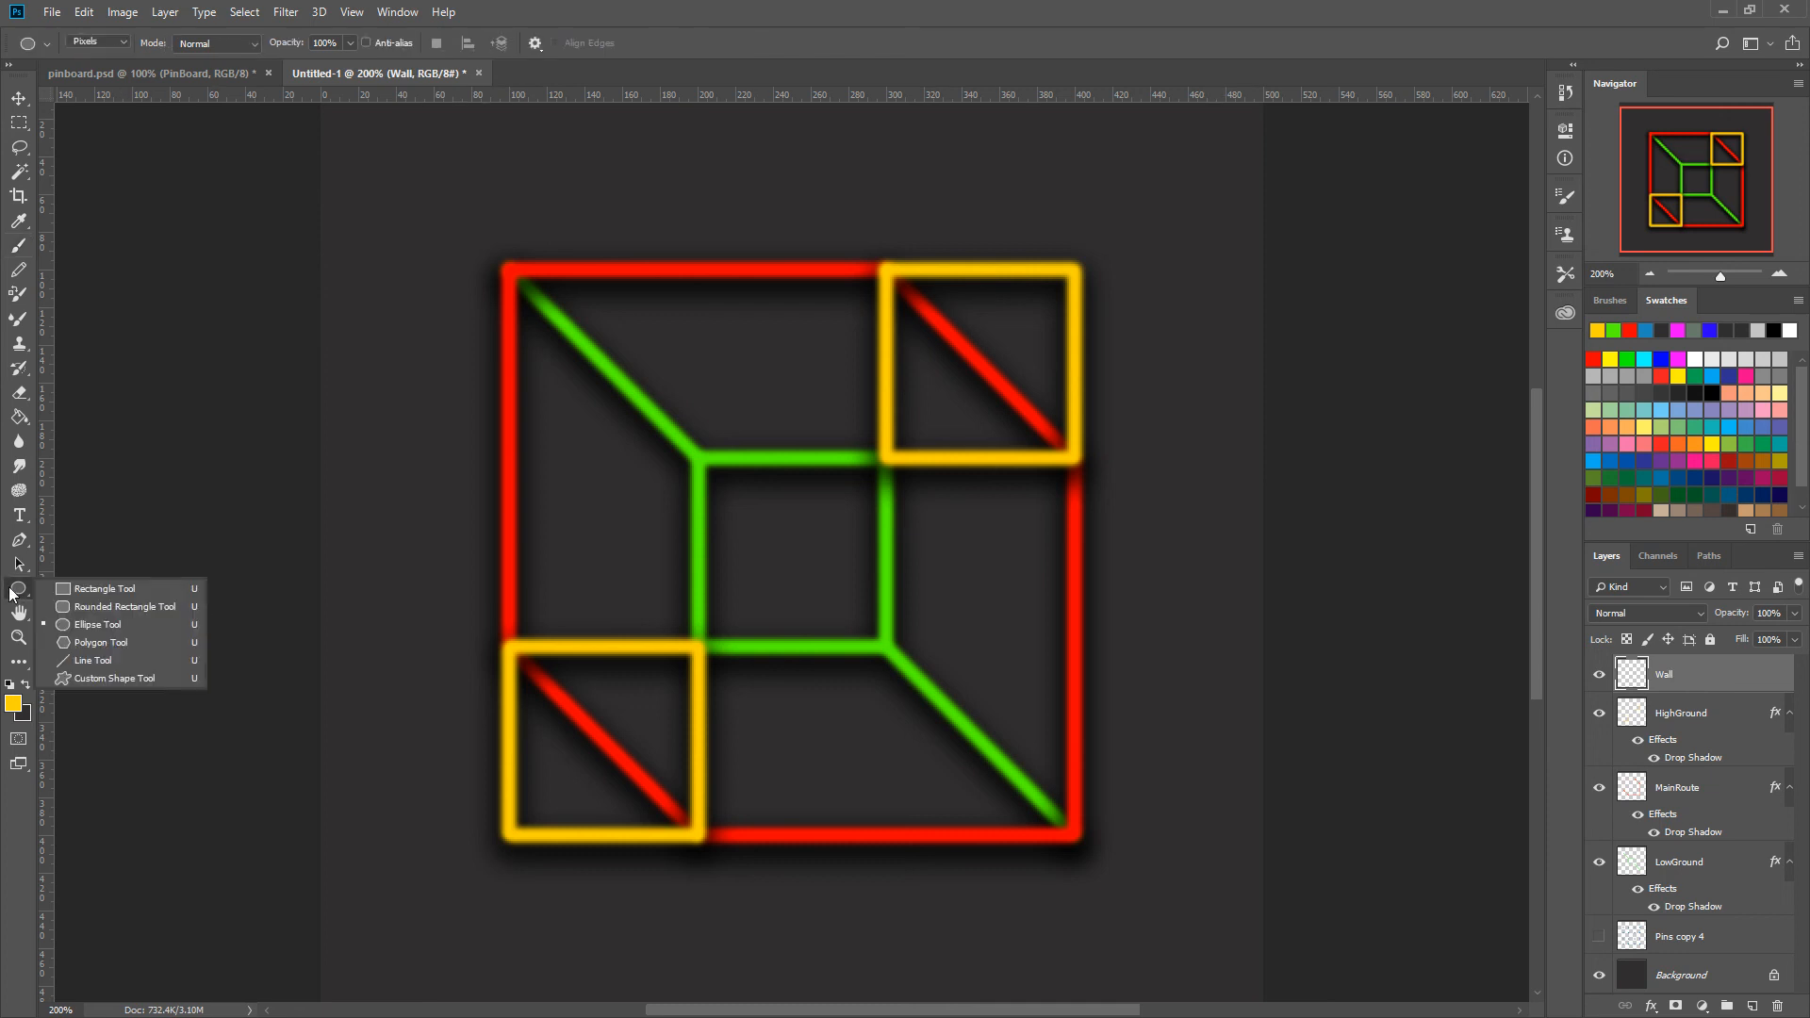
{"action": "left_click", "coordinate": [102, 605]}
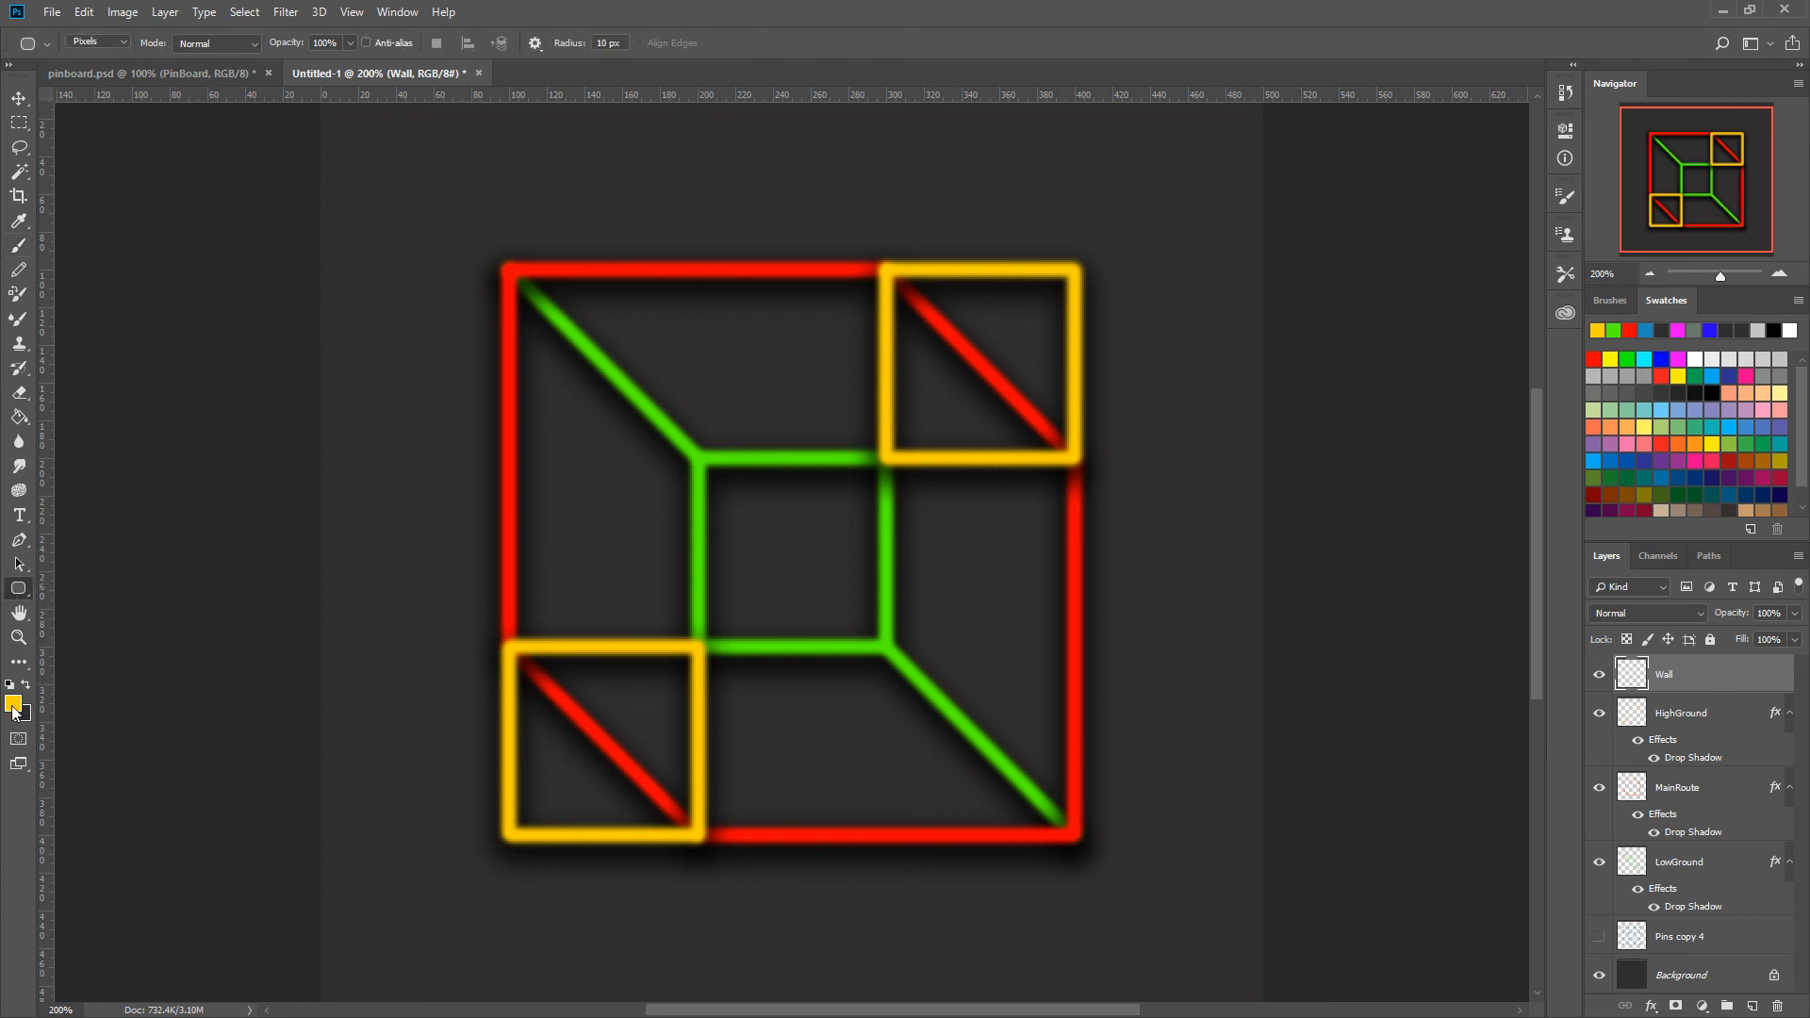
{"action": "left_click", "coordinate": [12, 705]}
{"action": "type", "text": "9b9b9b"}
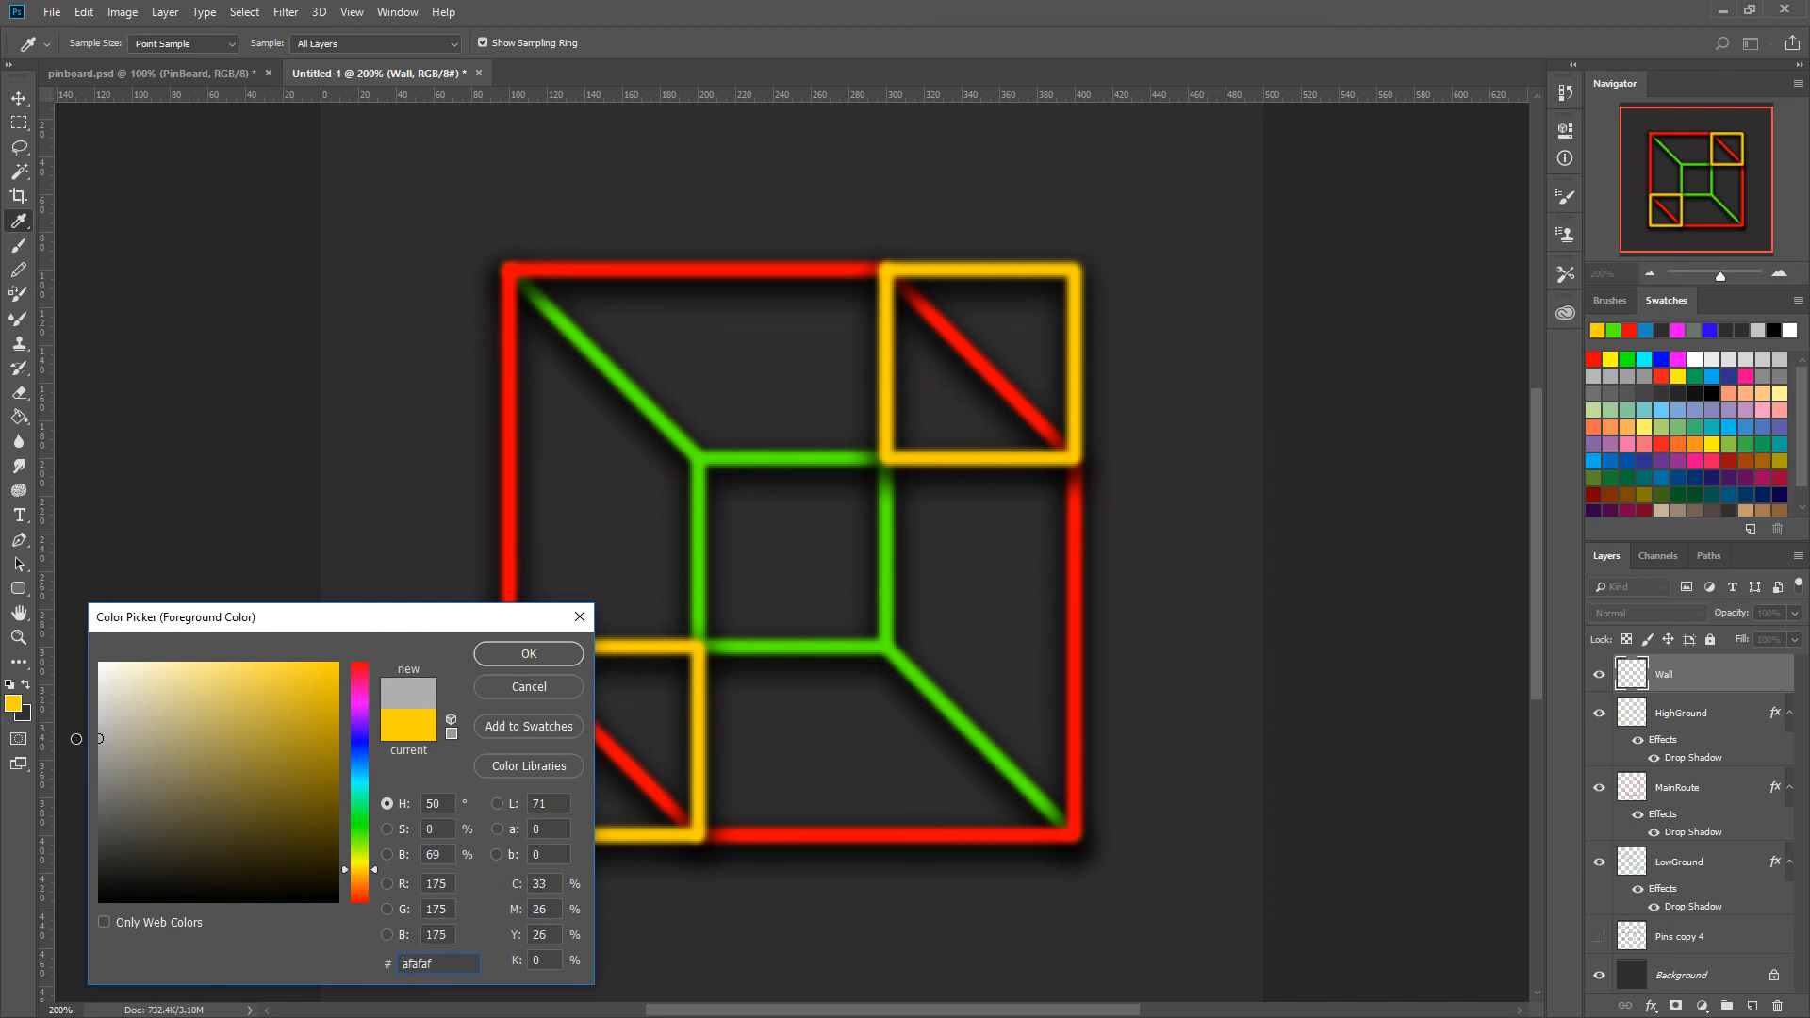
{"action": "left_click", "coordinate": [530, 654]}
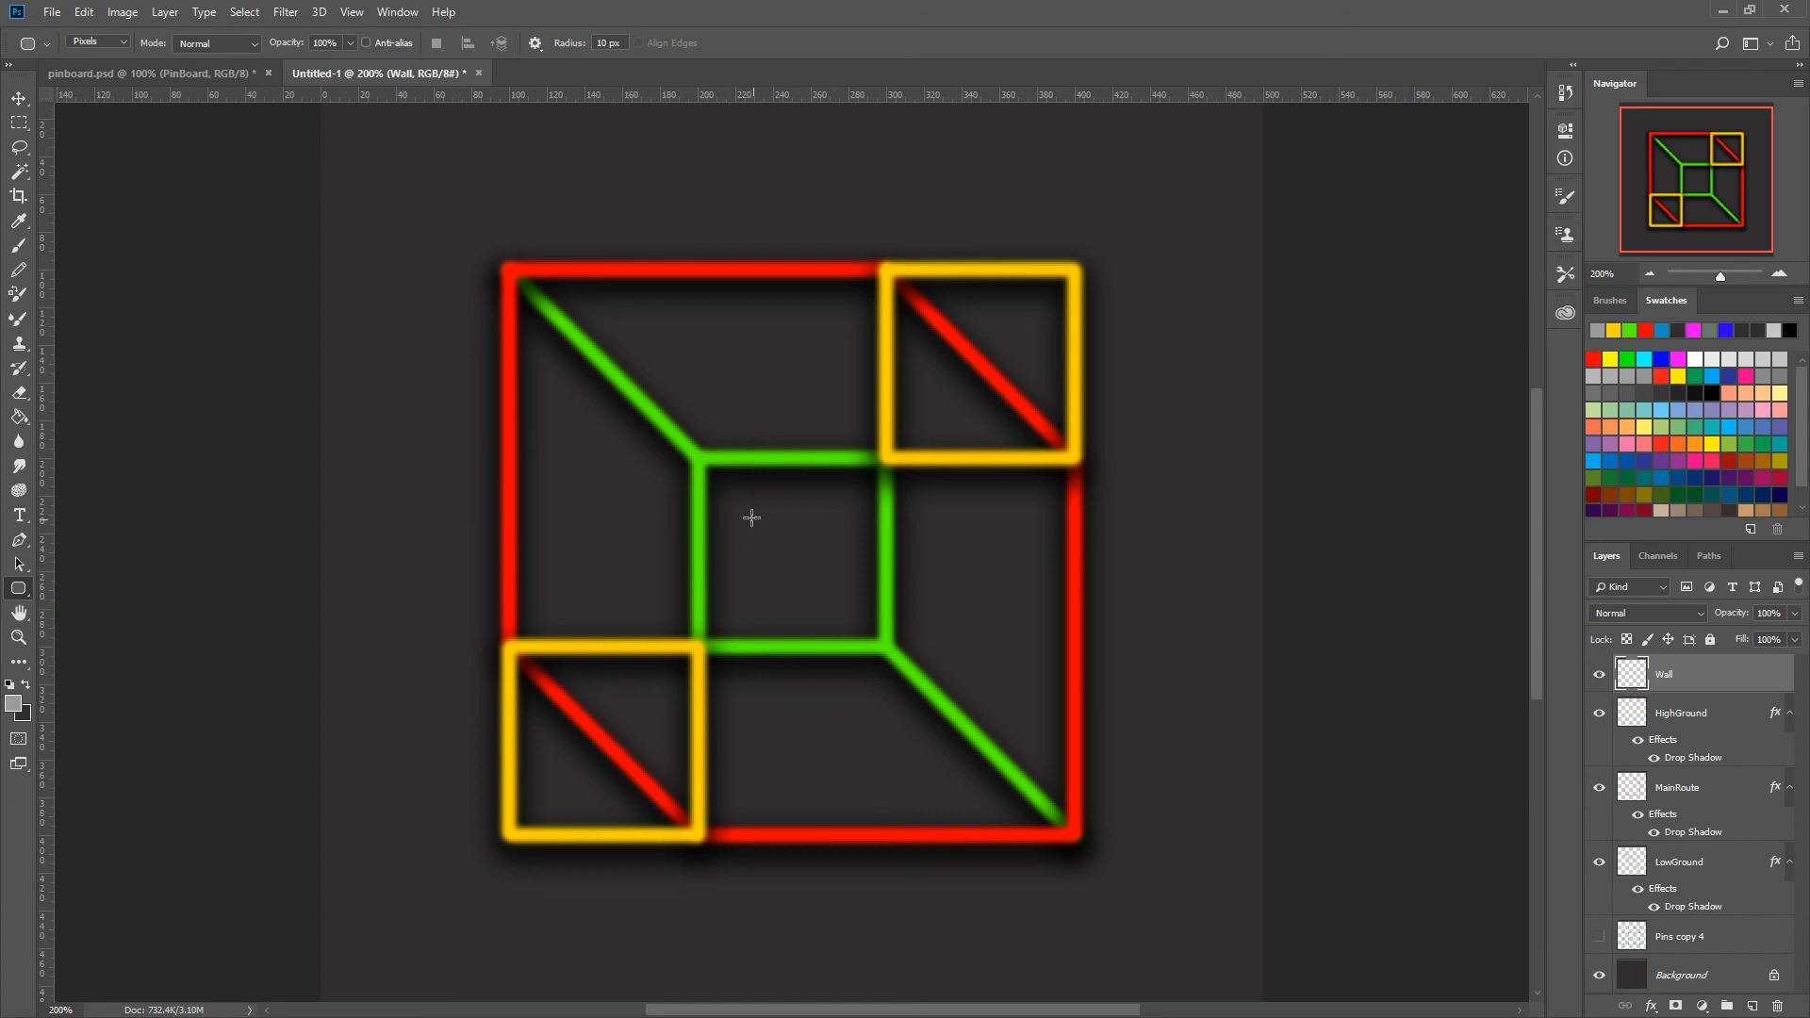
{"action": "left_click_drag", "start_coordinate": [722, 483], "coordinate": [865, 624]}
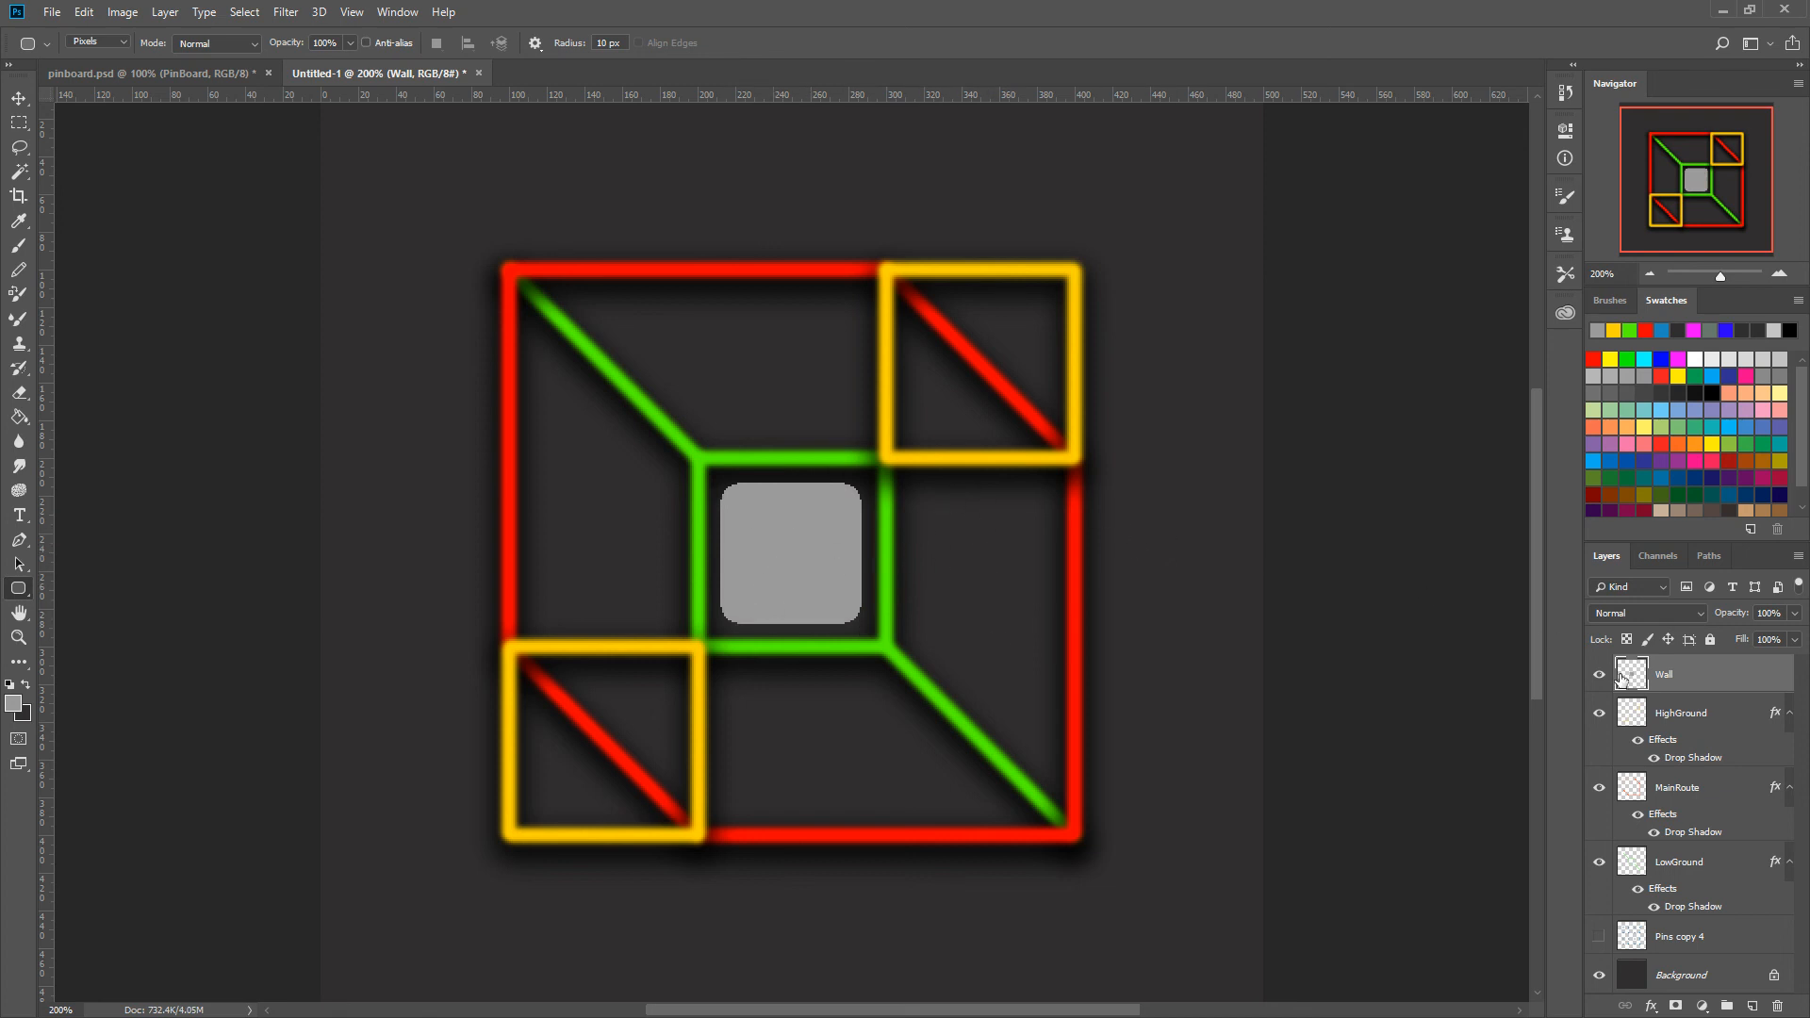
{"action": "right_click", "coordinate": [1731, 675]}
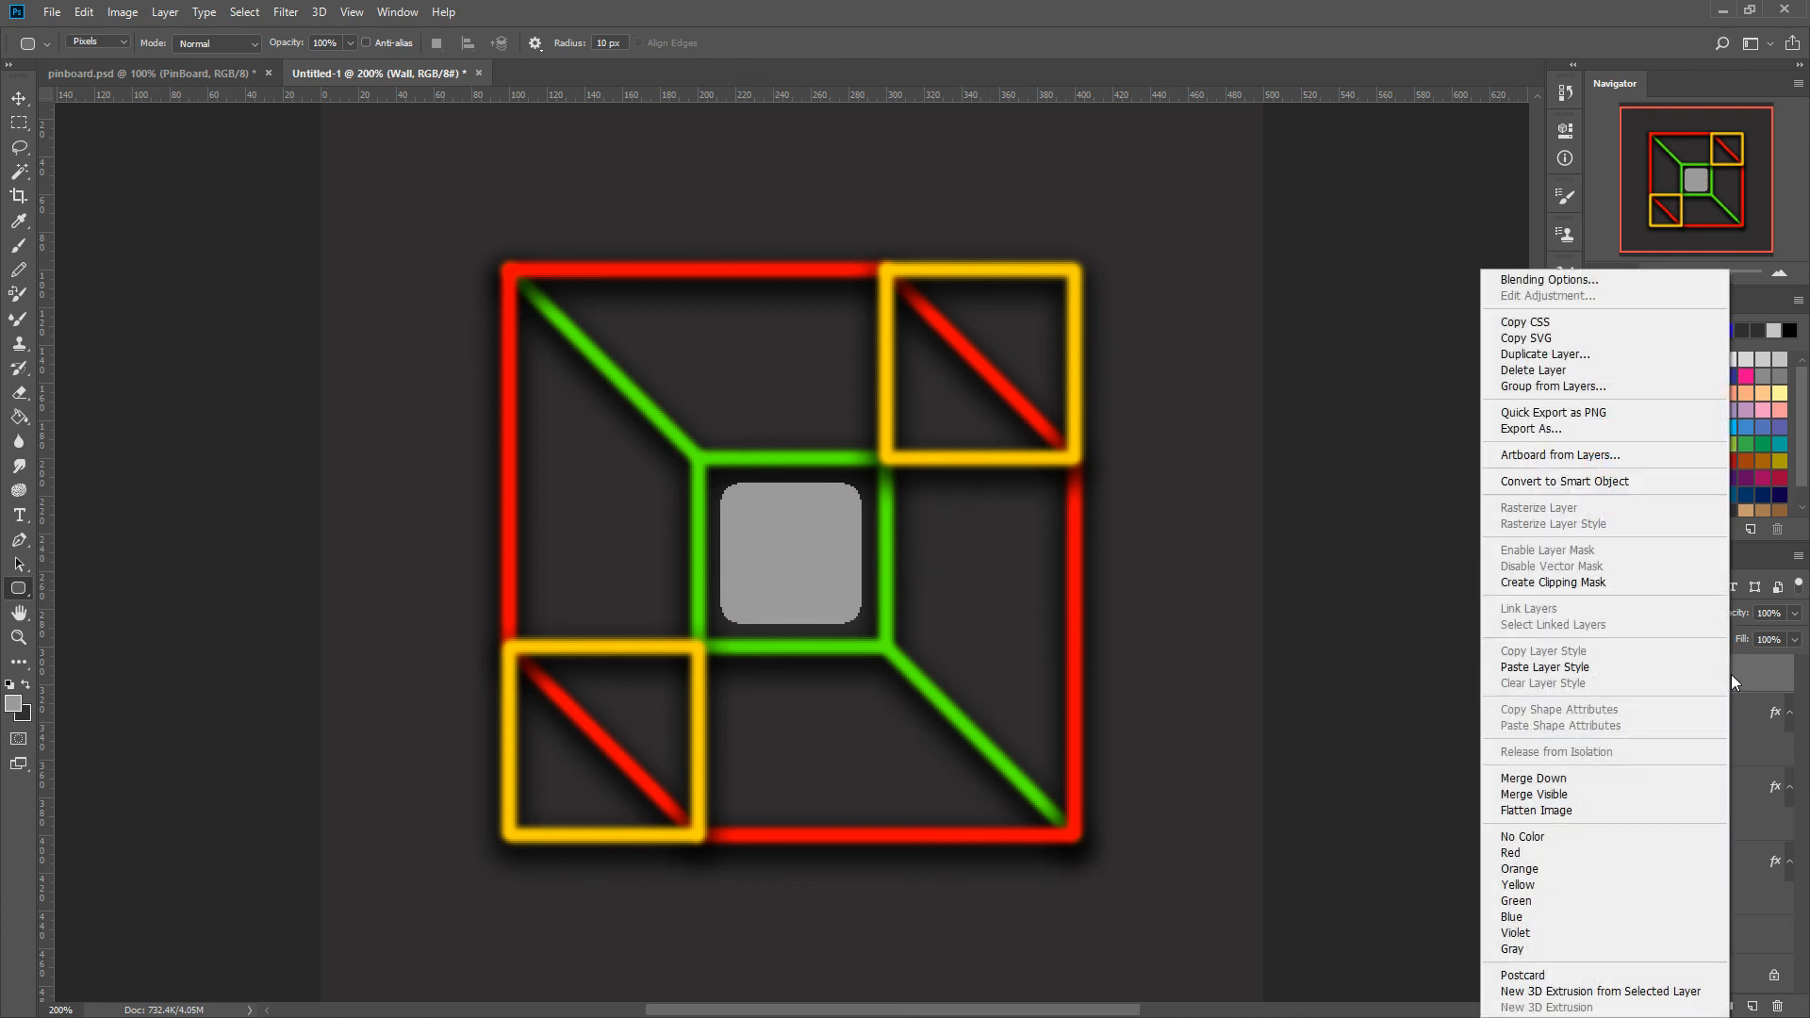
{"action": "left_click", "coordinate": [1555, 668]}
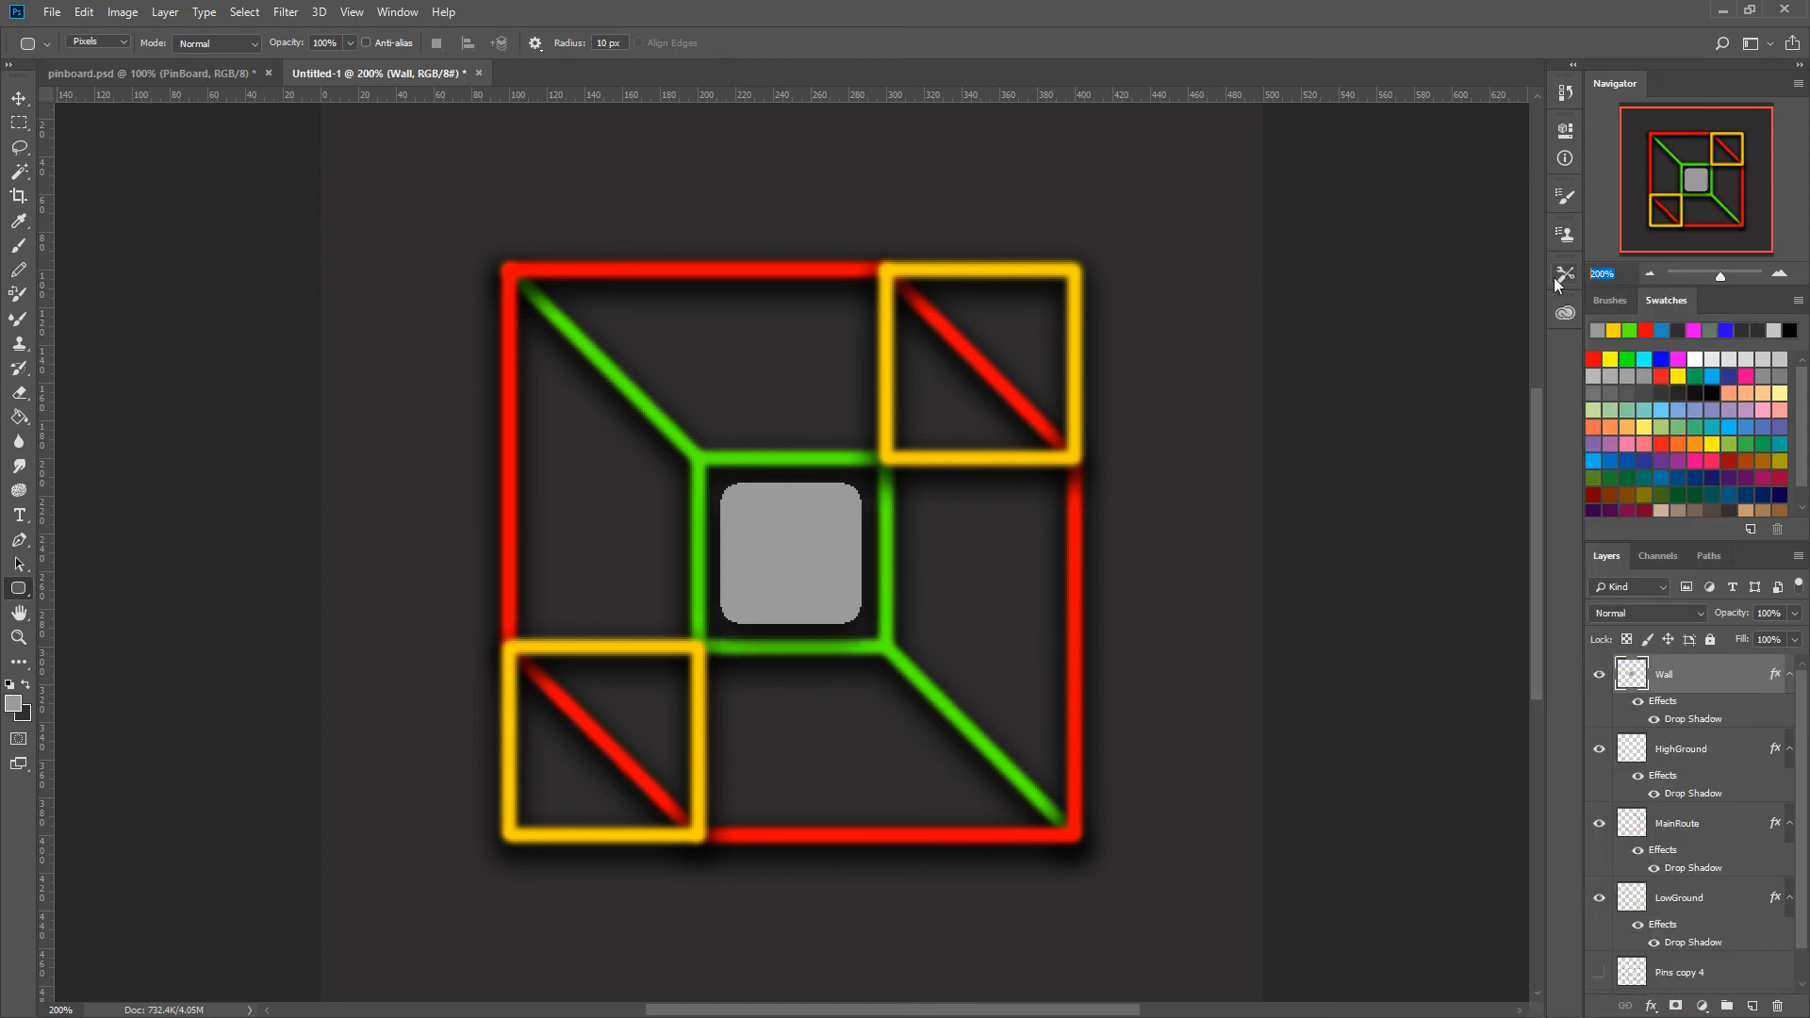
Draw three horizontal rounded wall bars above and beside the grey square and a vertical one below it, switching on anti-aliasing.
{"action": "key", "text": "ctrl+minus"}
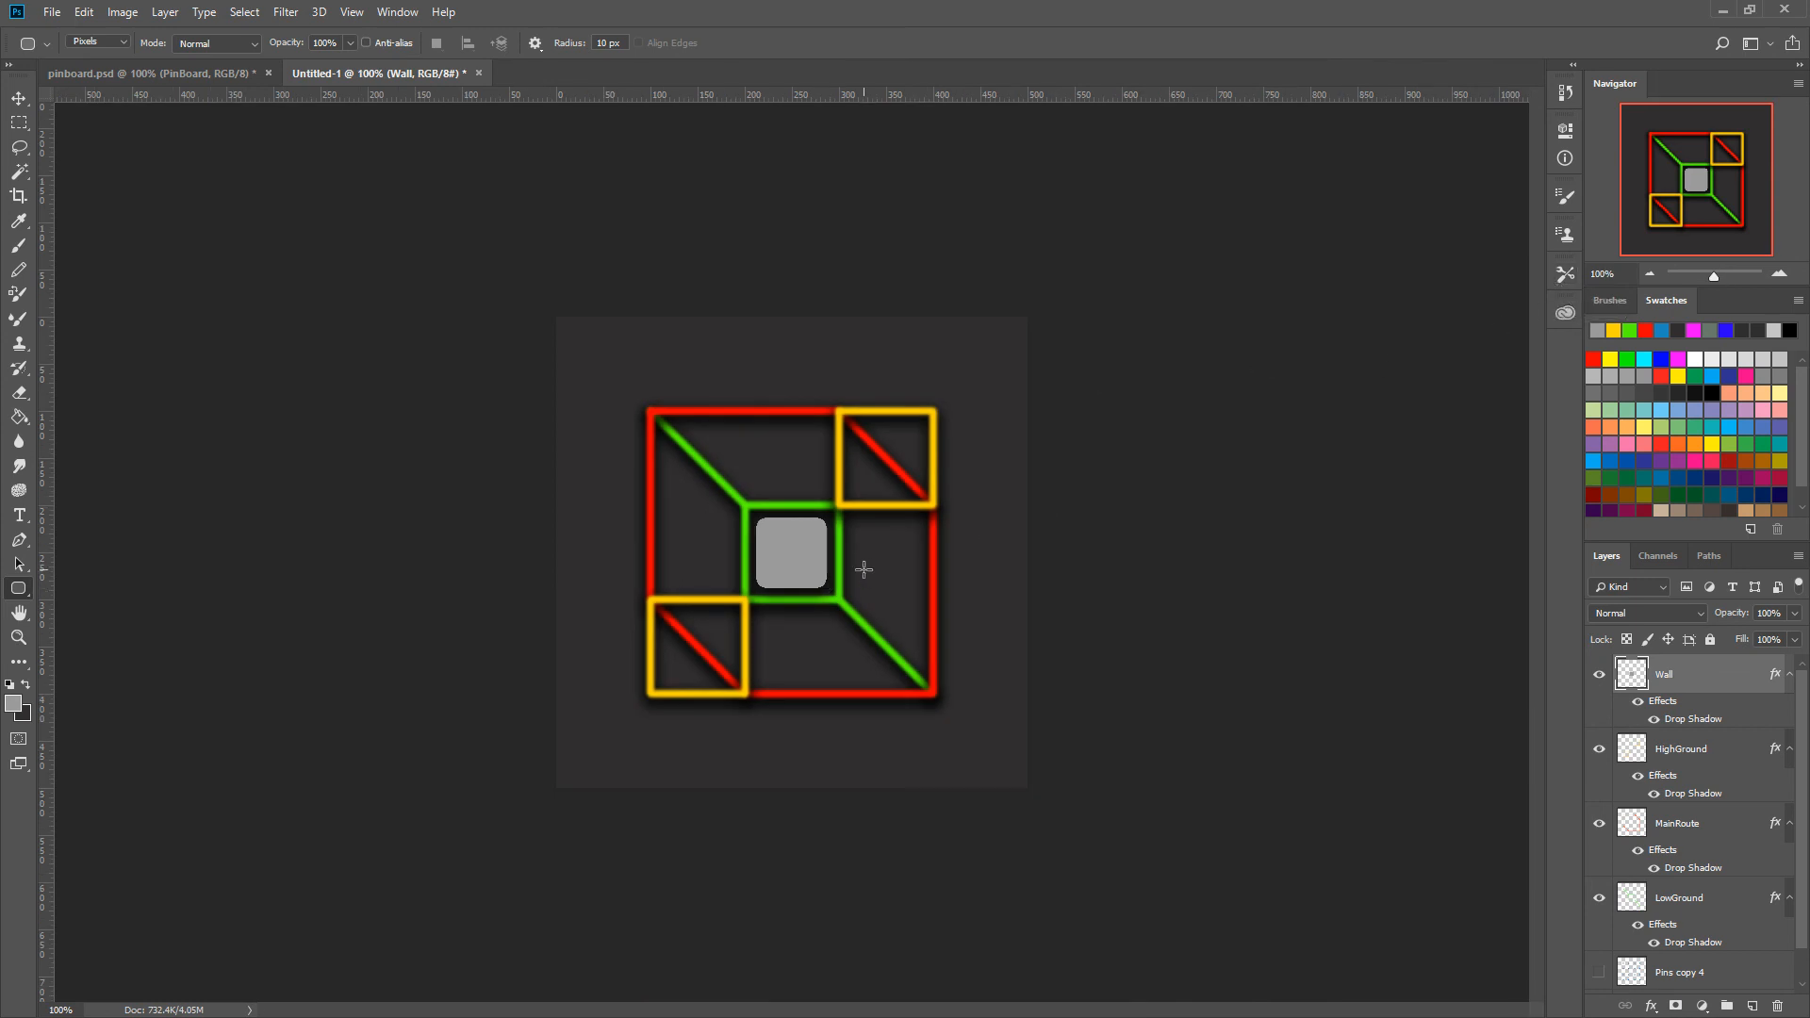
{"action": "left_click_drag", "start_coordinate": [854, 518], "coordinate": [925, 535]}
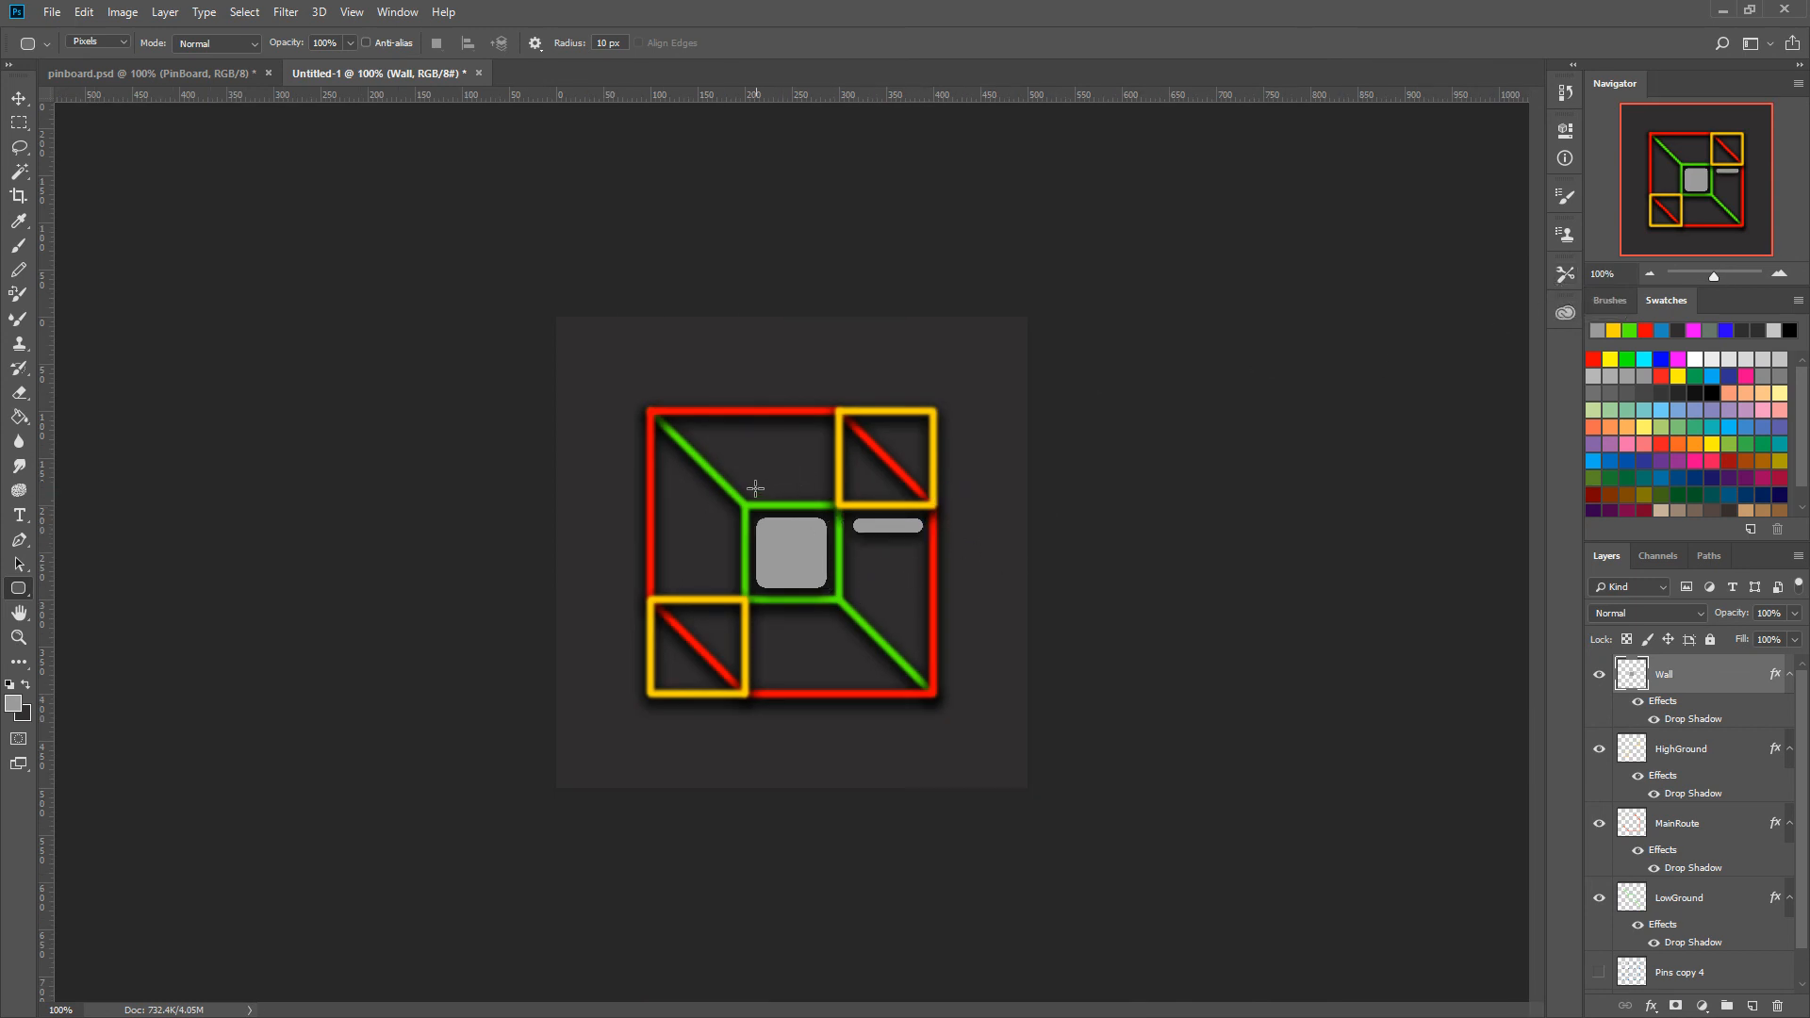
{"action": "left_click_drag", "start_coordinate": [751, 480], "coordinate": [826, 494]}
{"action": "left_click_drag", "start_coordinate": [694, 426], "coordinate": [819, 436]}
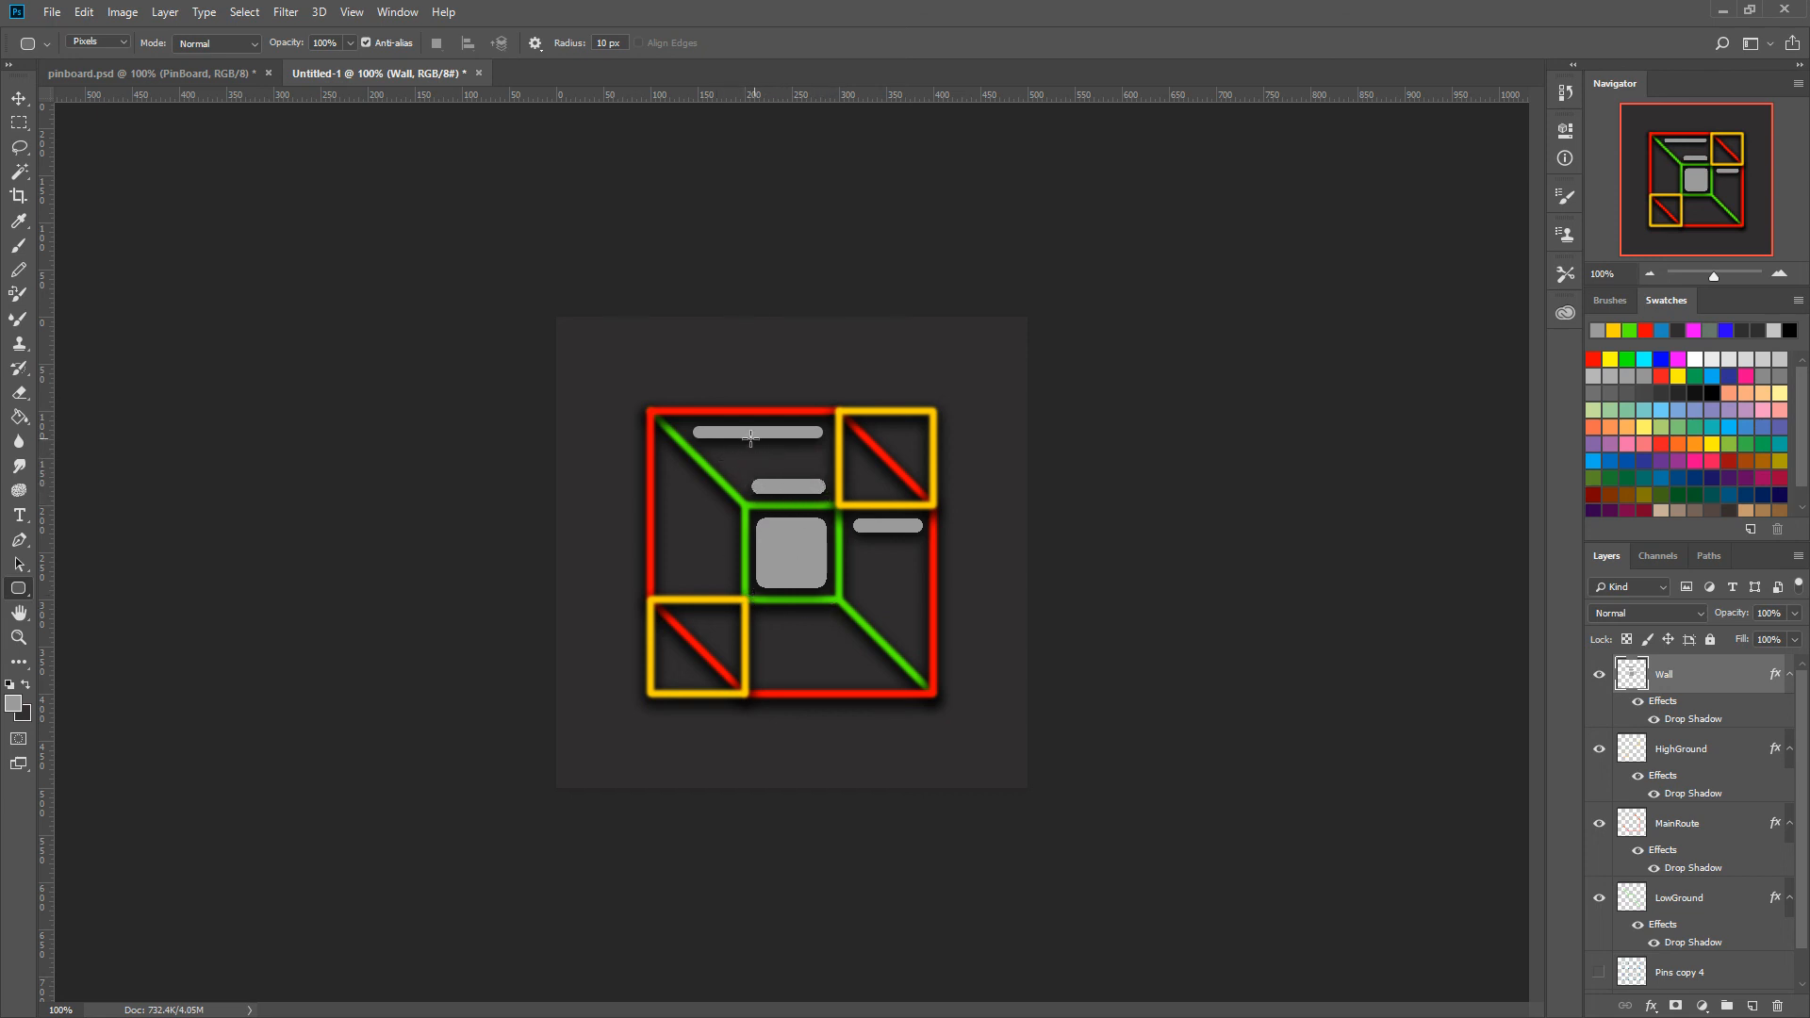
{"action": "left_click_drag", "start_coordinate": [761, 680], "coordinate": [762, 686]}
{"action": "key", "text": "ctrl+t"}
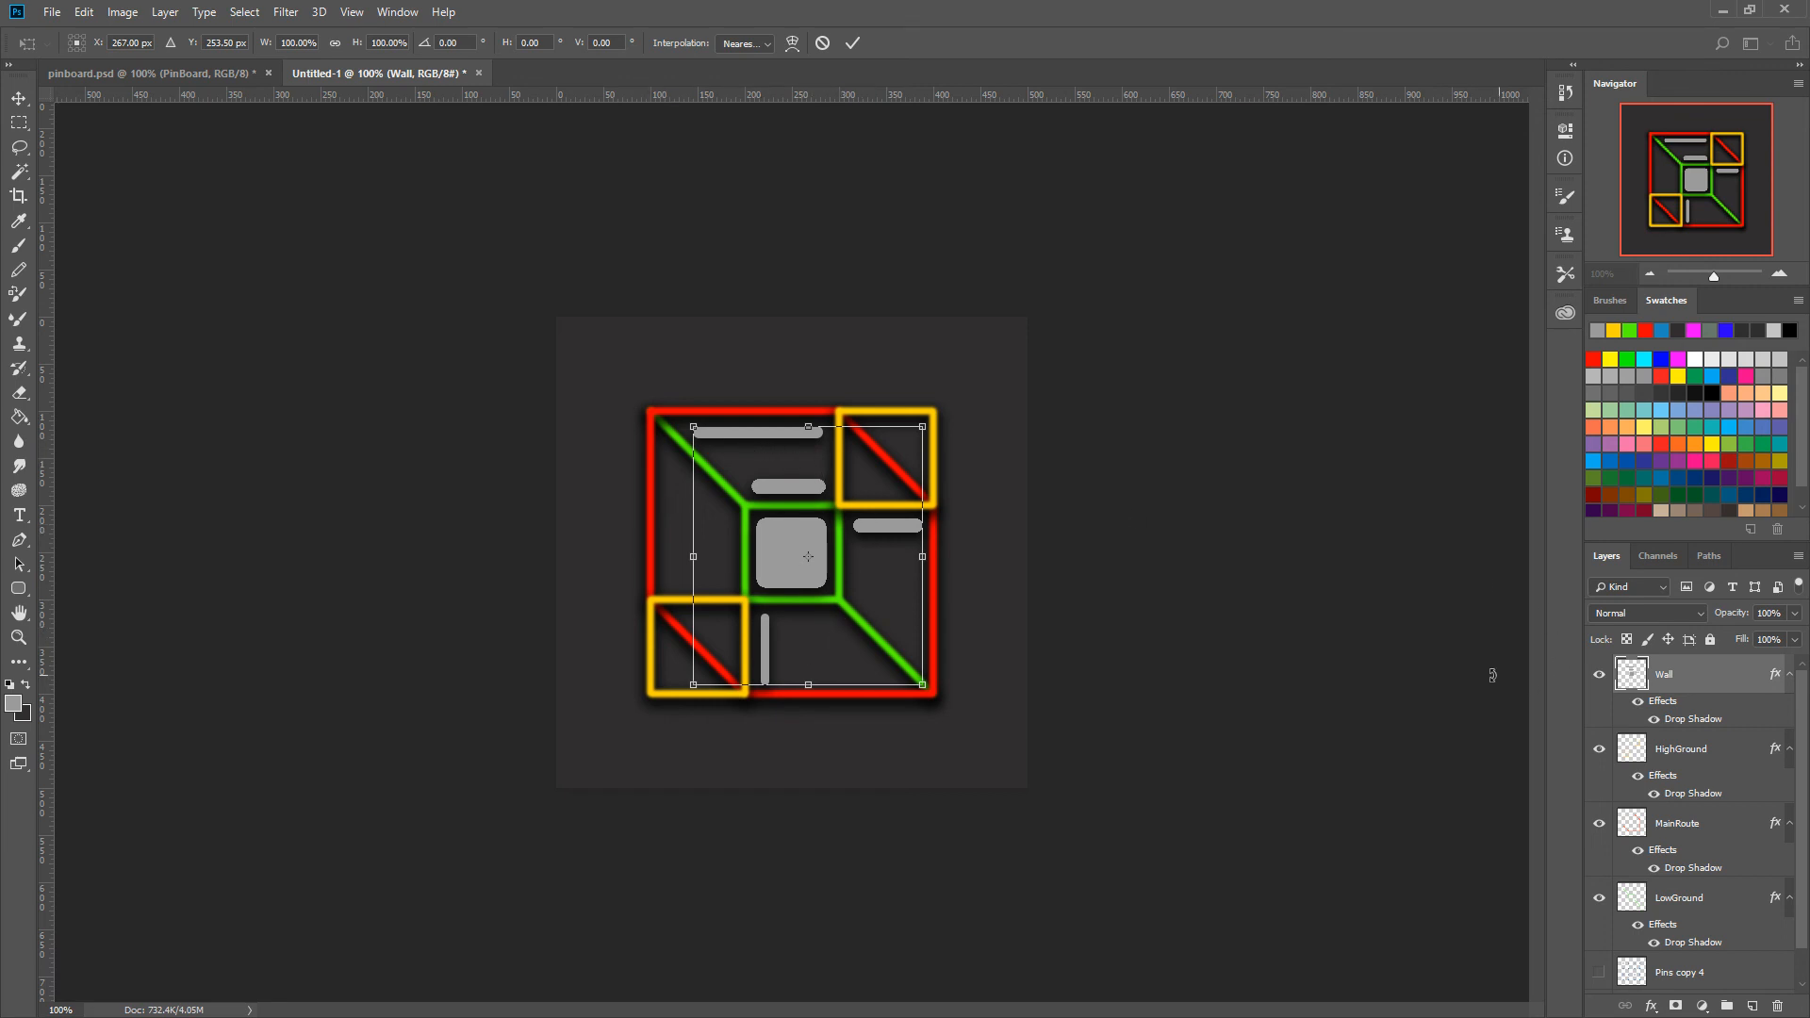
{"action": "left_click_drag", "start_coordinate": [817, 651], "coordinate": [792, 560]}
{"action": "key", "text": "Return"}
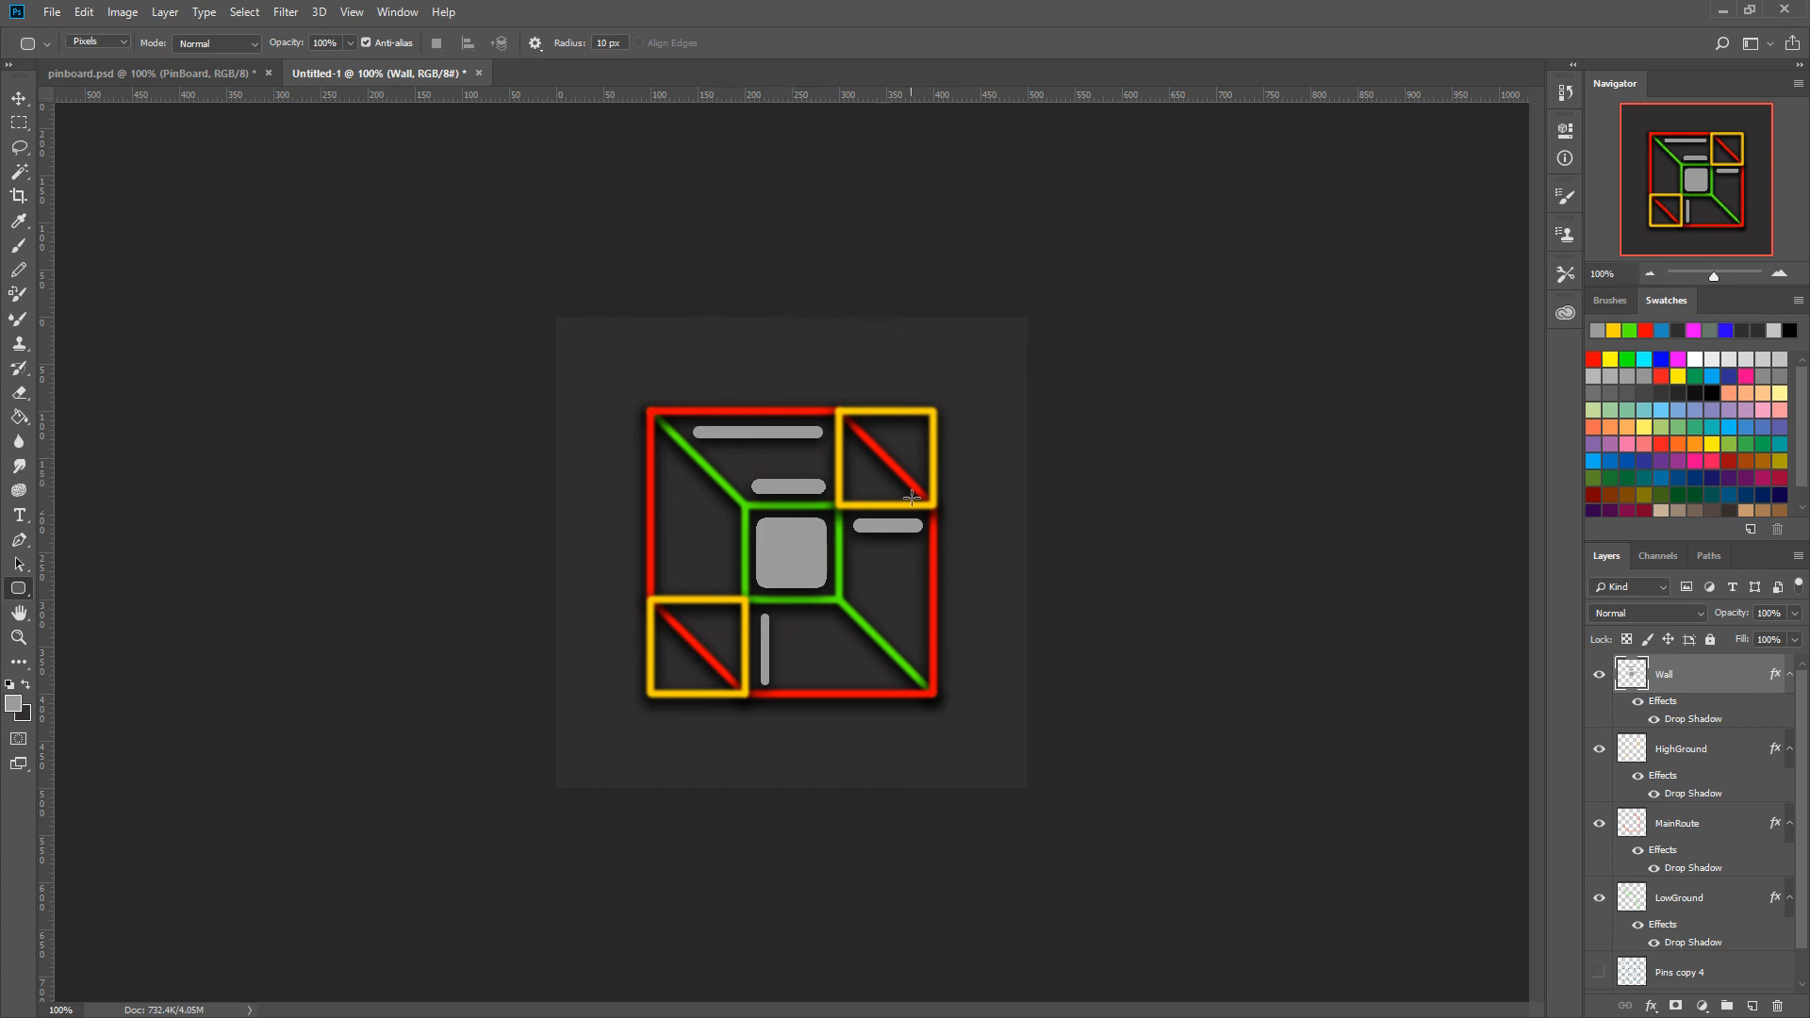
Check the finished example map in pinboard.psd and return to the untitled map.
{"action": "left_click", "coordinate": [194, 75]}
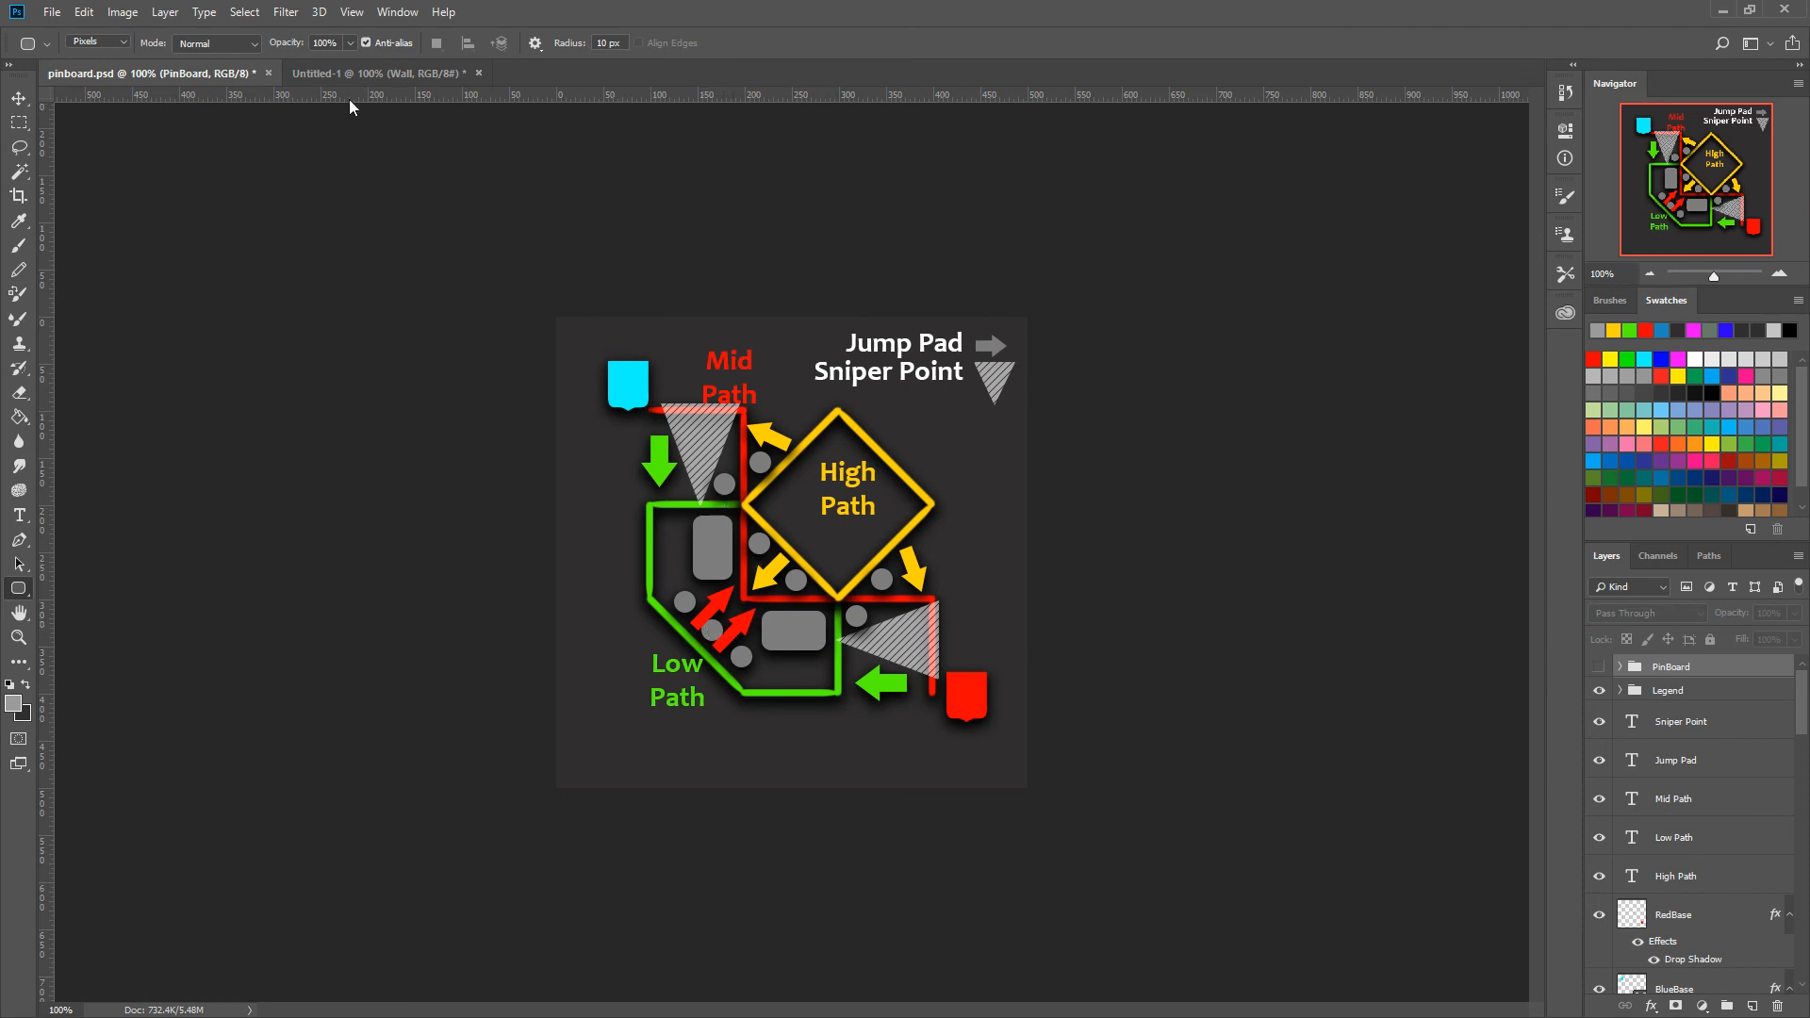
{"action": "left_click", "coordinate": [358, 74]}
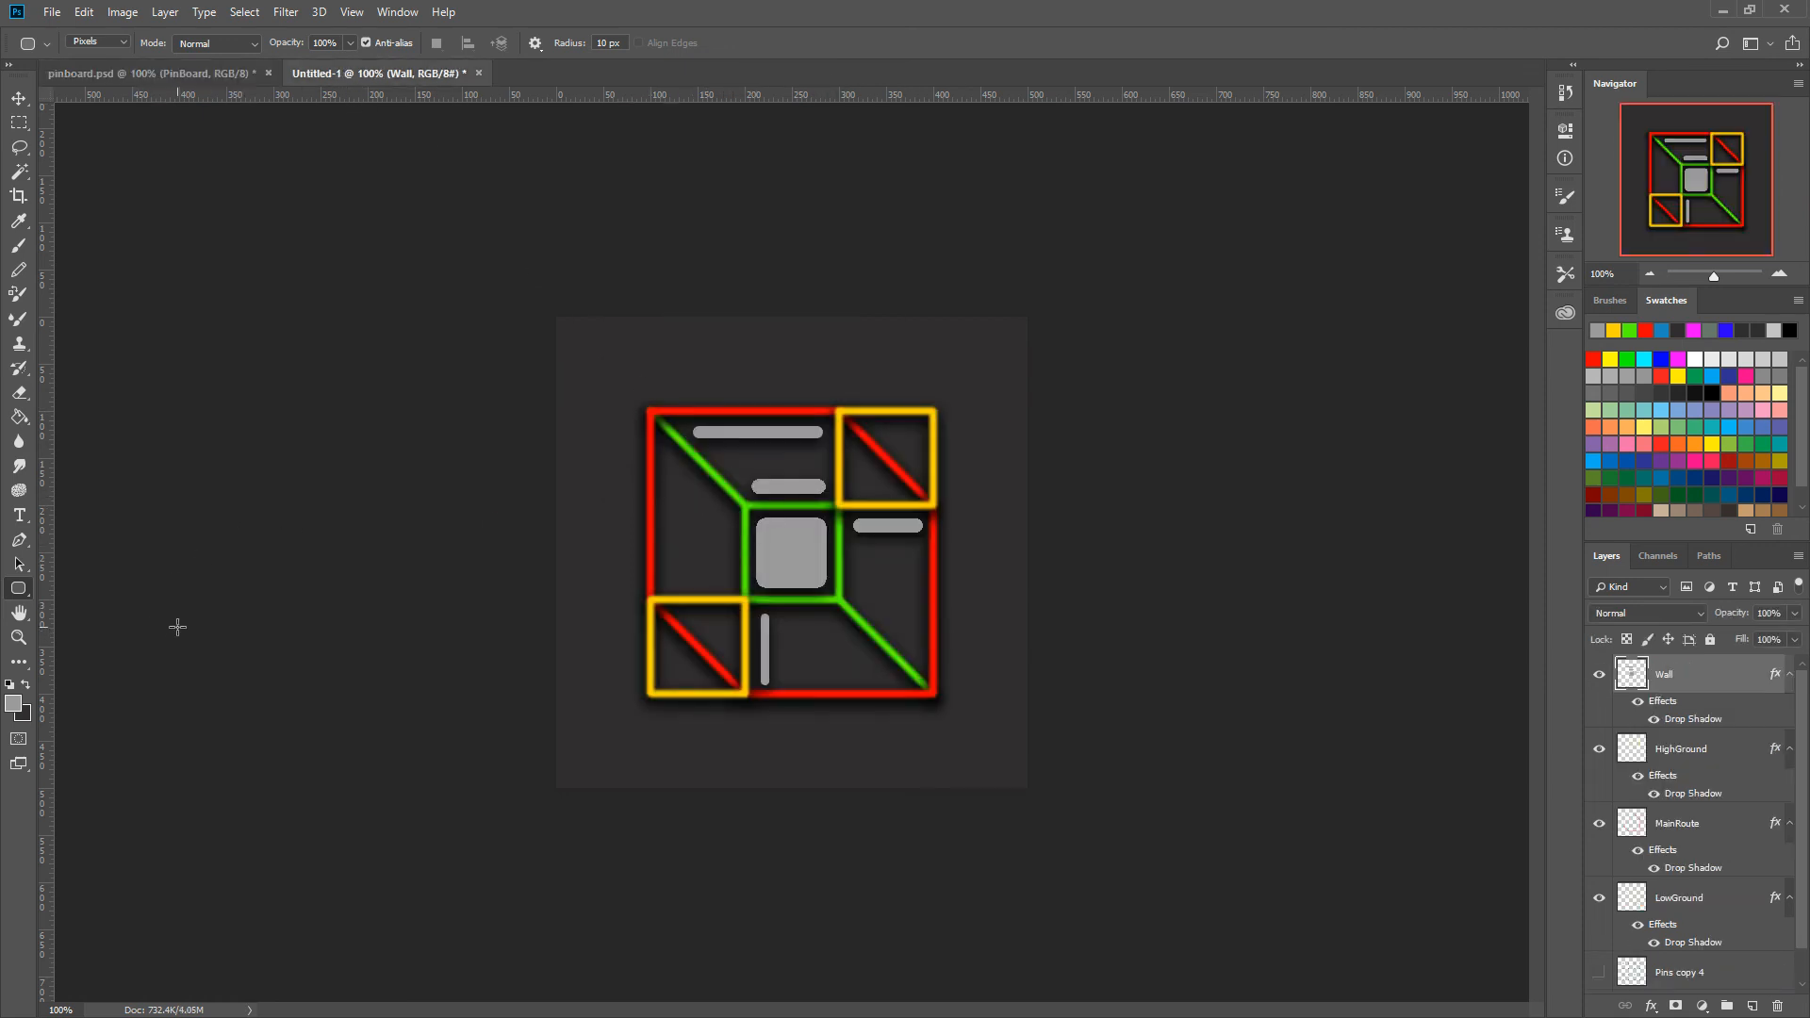
Browse the custom shapes and draw a thin grey right-pointing arrow about 125 px long above the map's upper-left corner on Wall.
{"action": "right_click", "coordinate": [16, 593]}
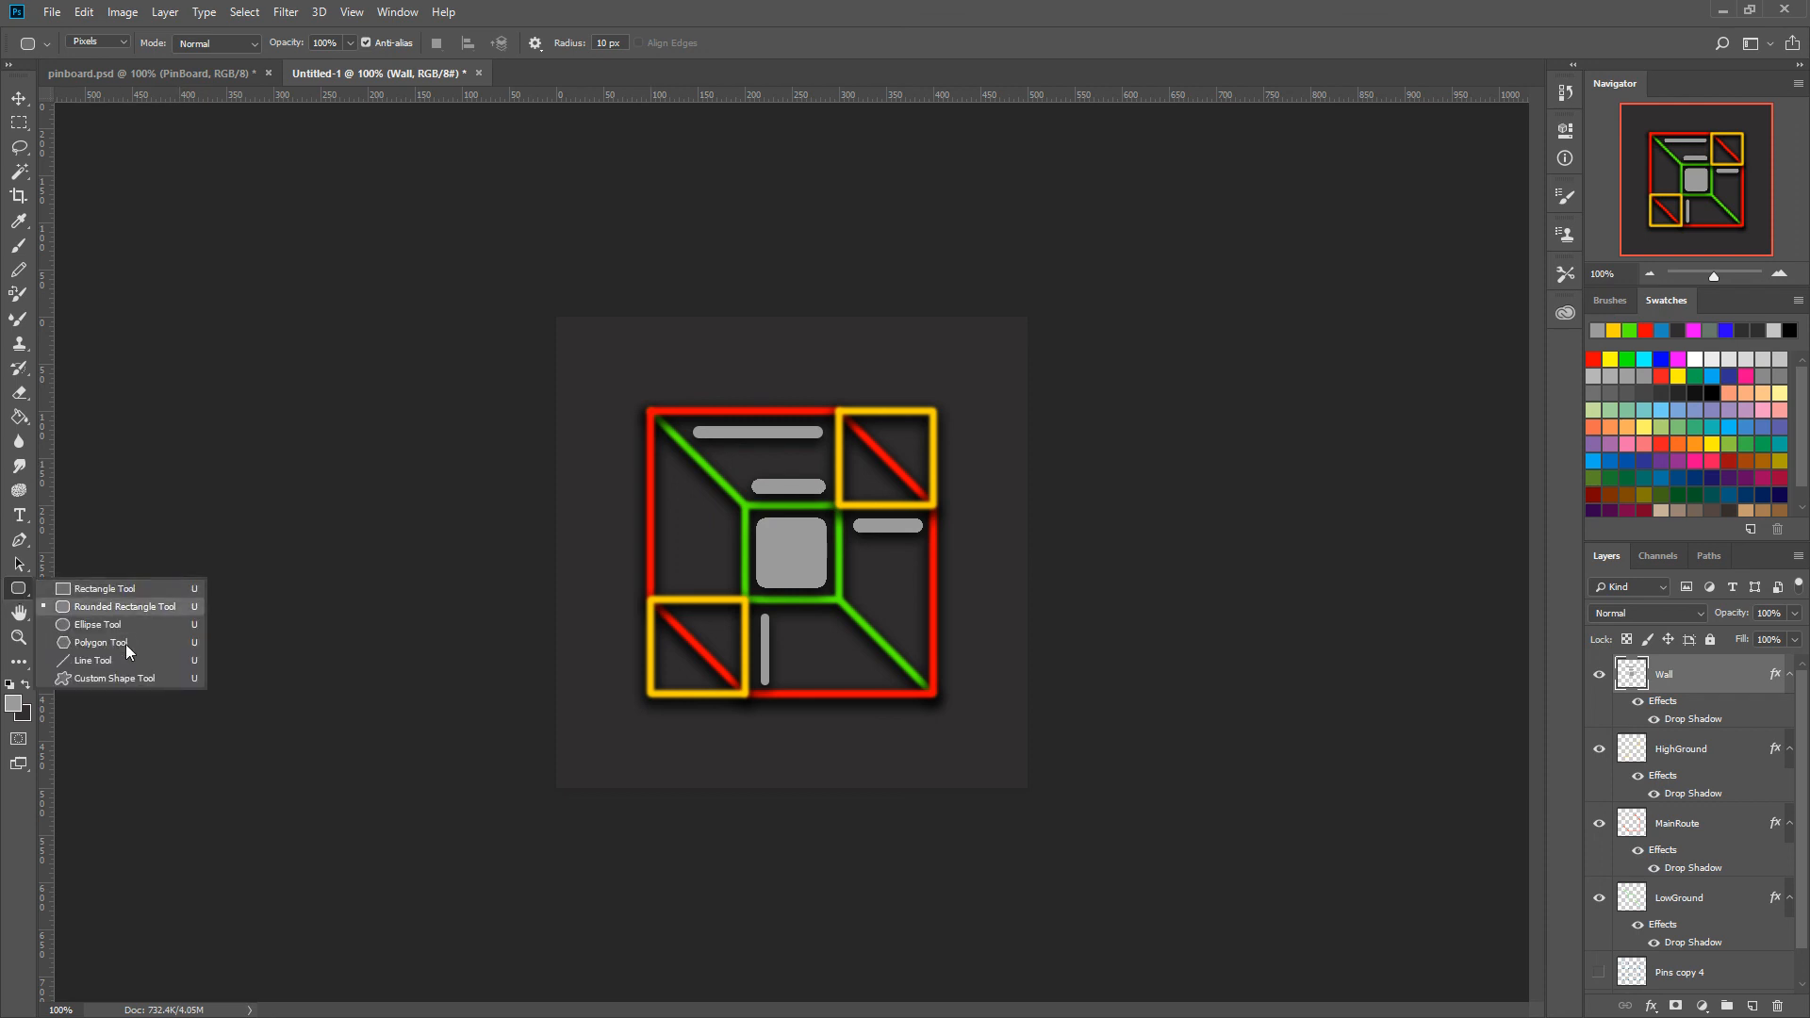
{"action": "left_click", "coordinate": [122, 681]}
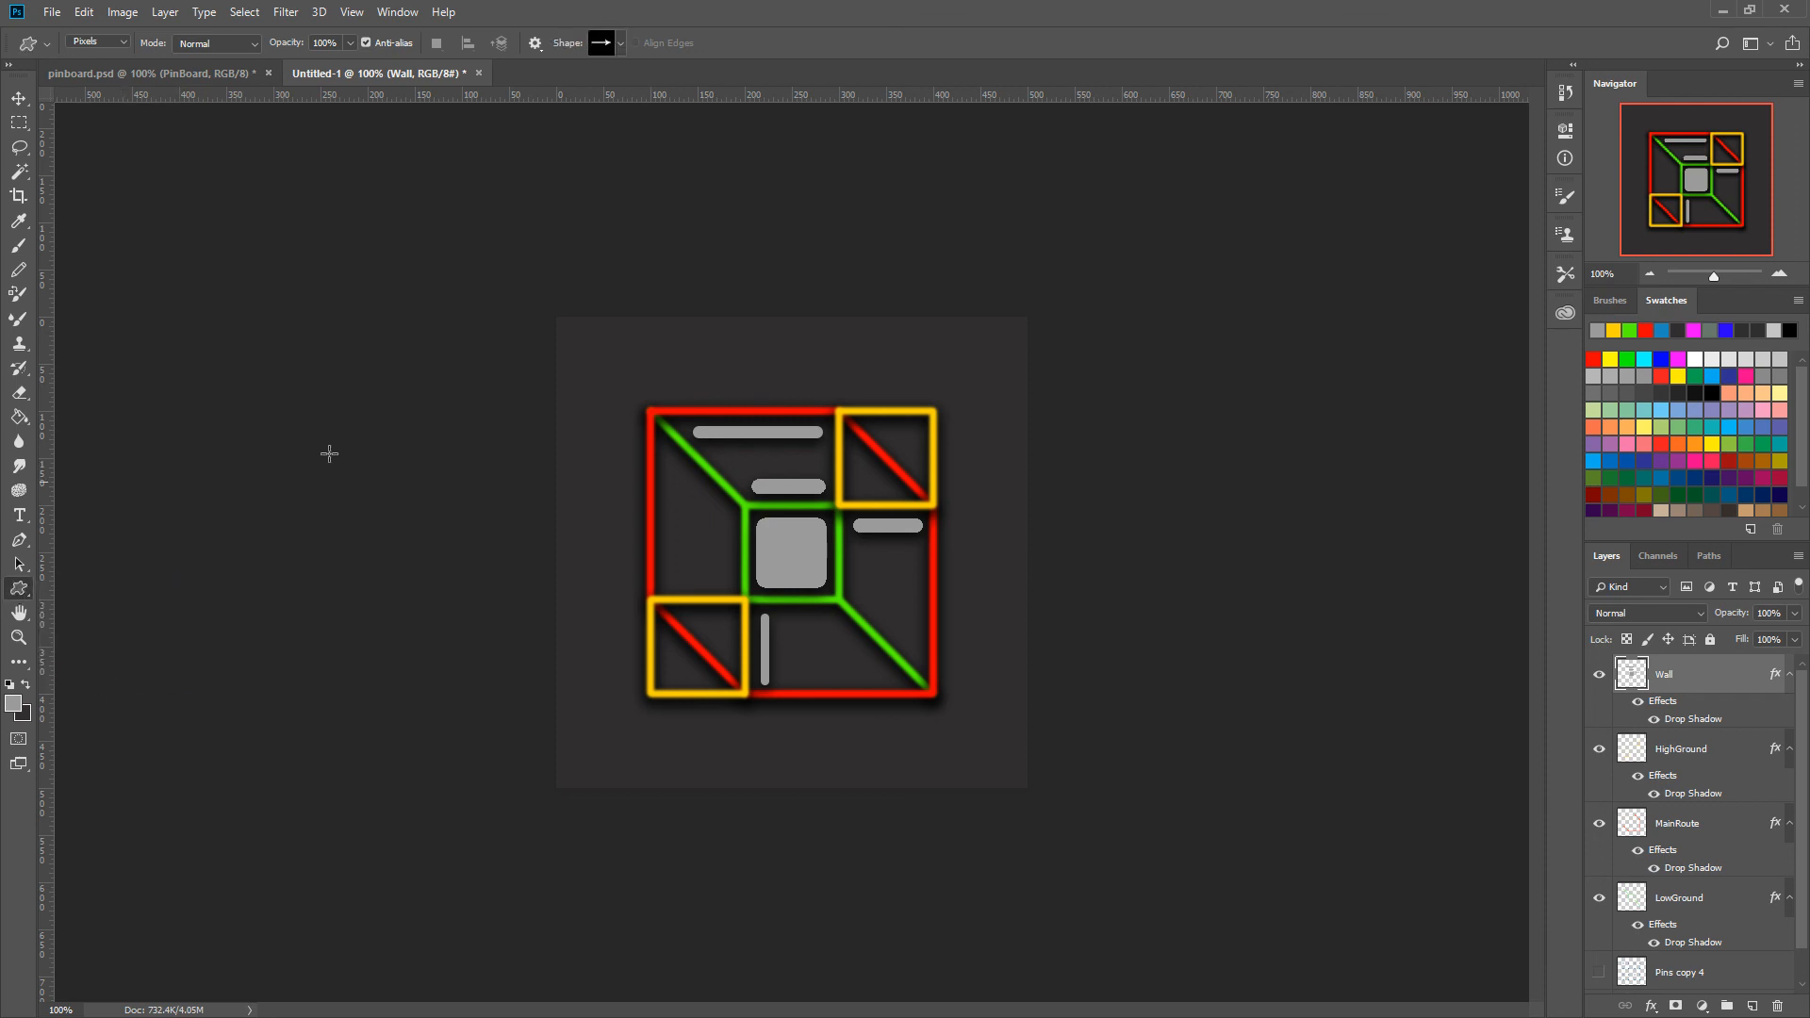
{"action": "left_click", "coordinate": [620, 44]}
{"action": "mouse_move", "coordinate": [680, 123]}
{"action": "left_mouse_down"}
{"action": "mouse_move", "coordinate": [675, 156]}
{"action": "mouse_move", "coordinate": [673, 127]}
{"action": "left_mouse_up"}
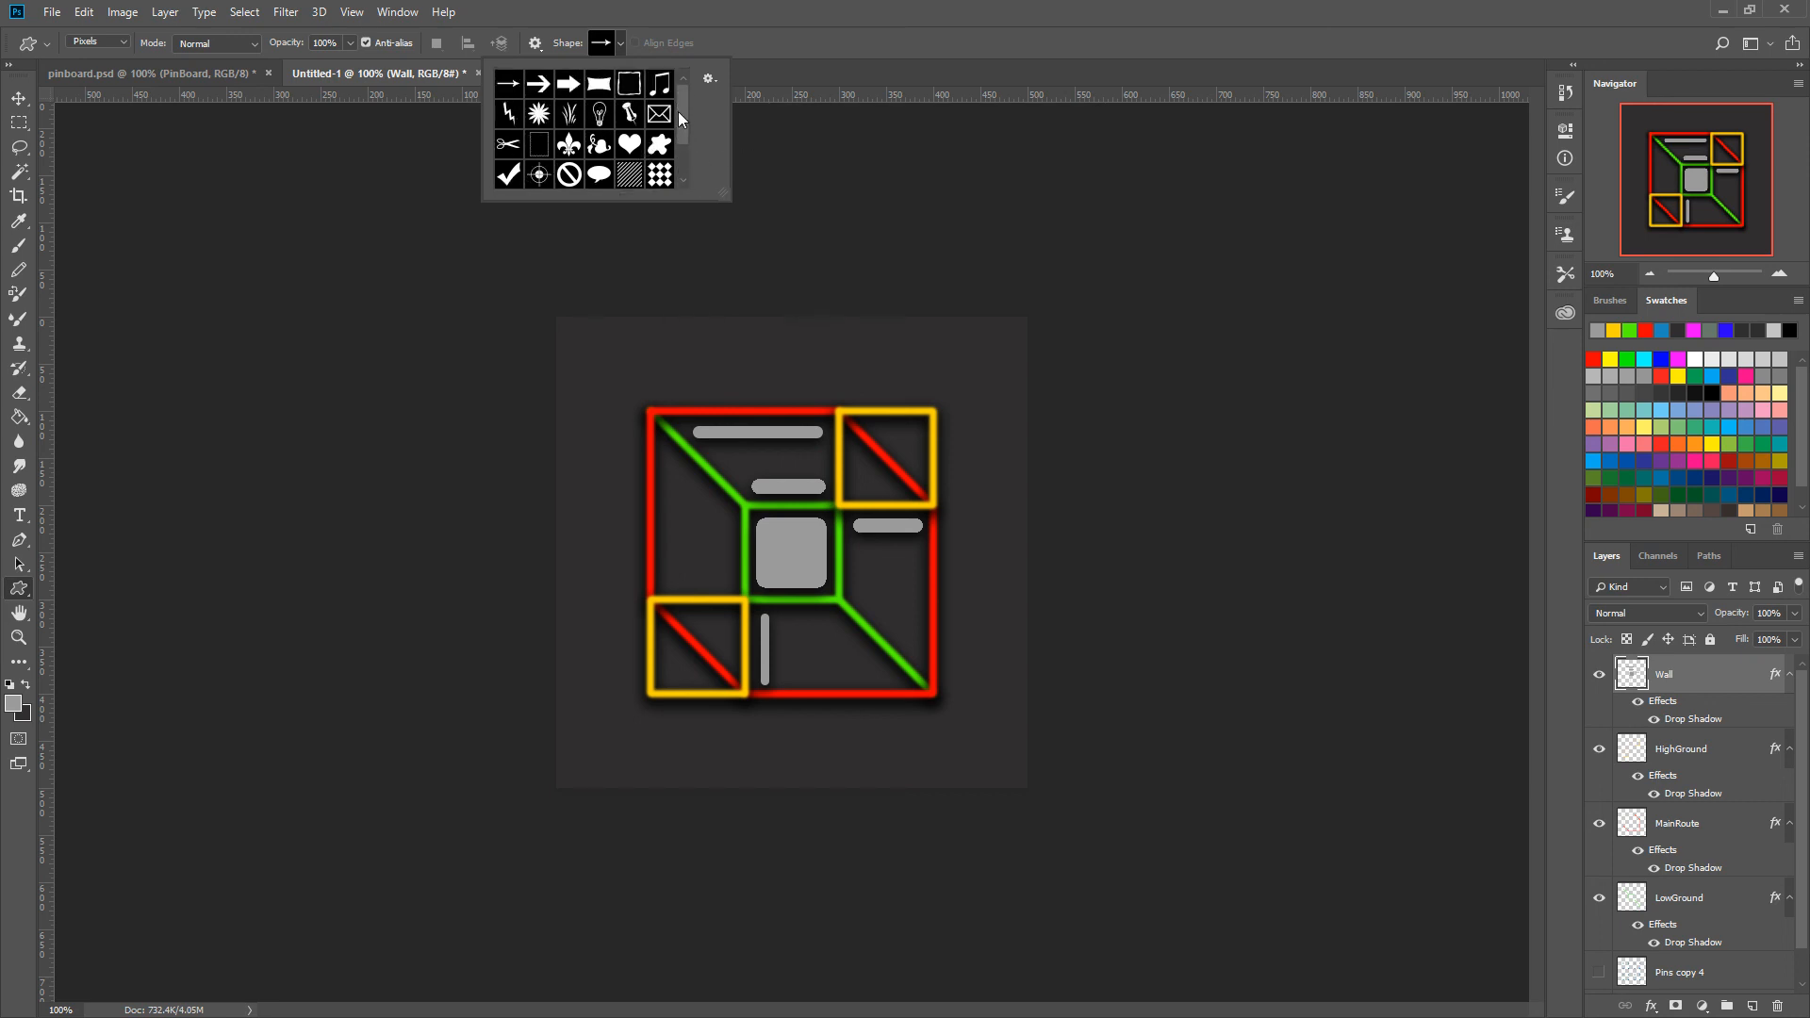
{"action": "scroll", "coordinate": [679, 115], "scroll_direction": "down", "scroll_amount": 2}
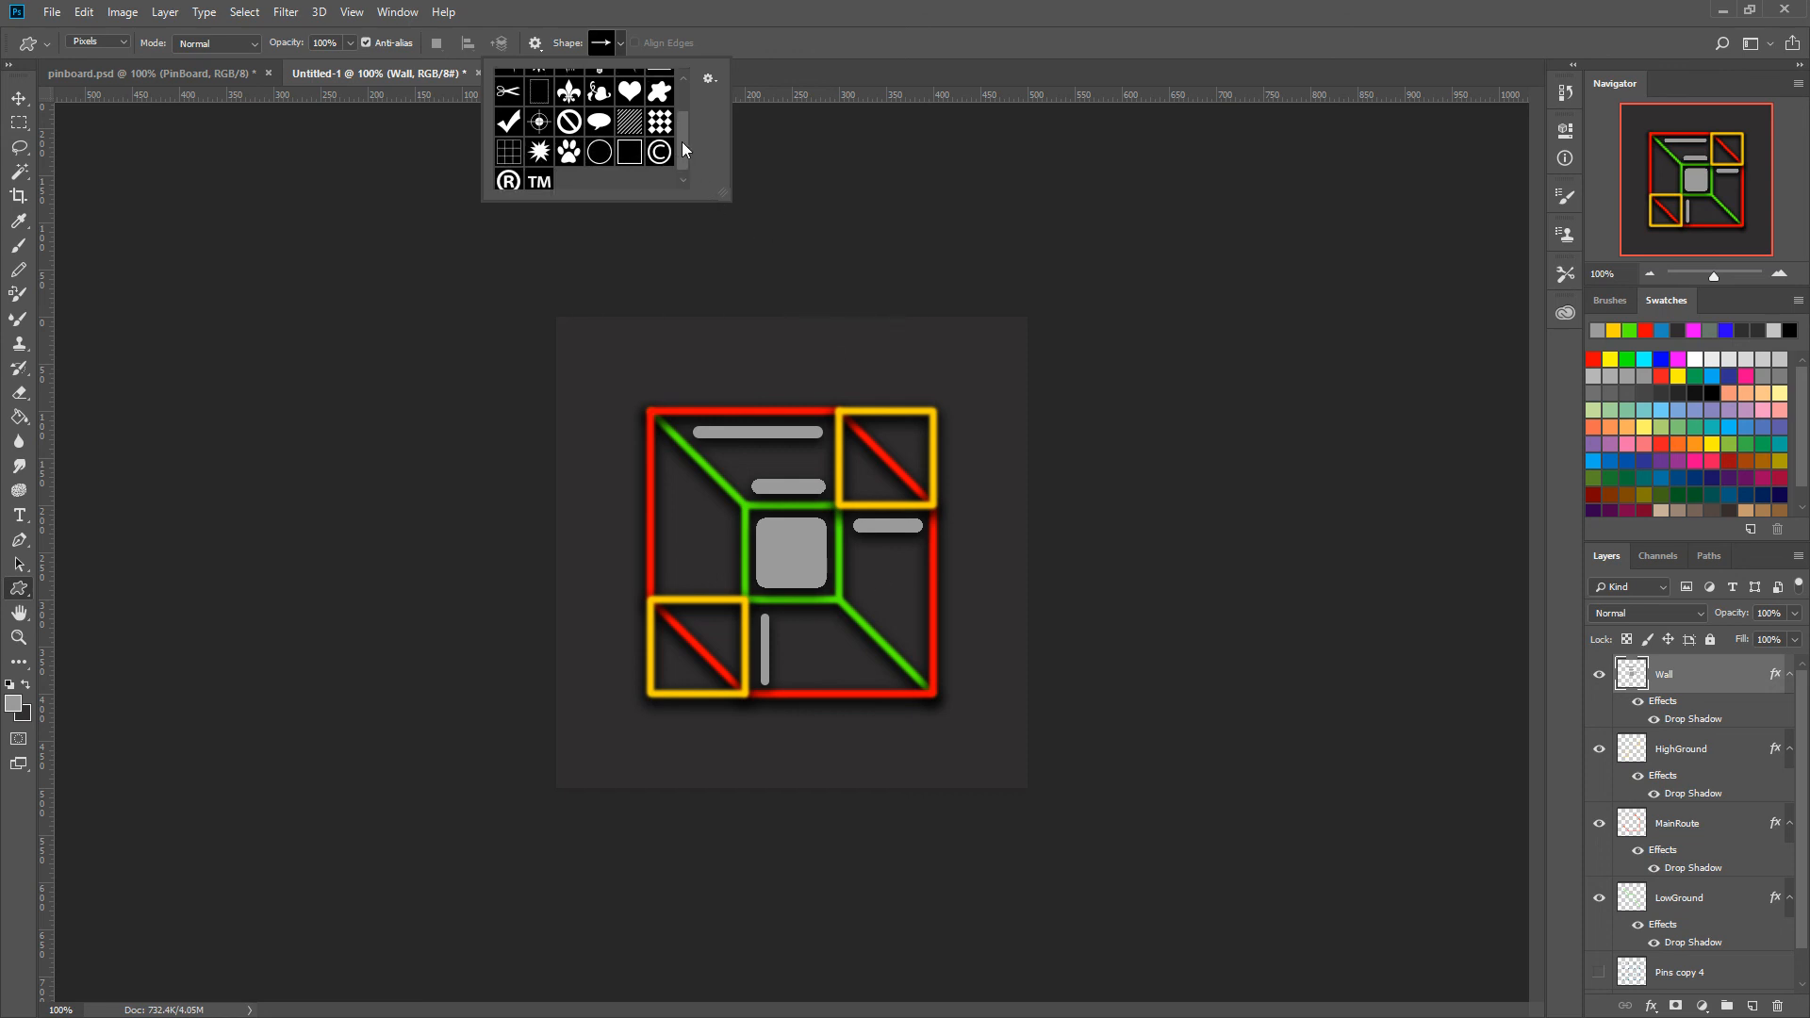
{"action": "scroll", "coordinate": [681, 142], "scroll_direction": "up", "scroll_amount": 2}
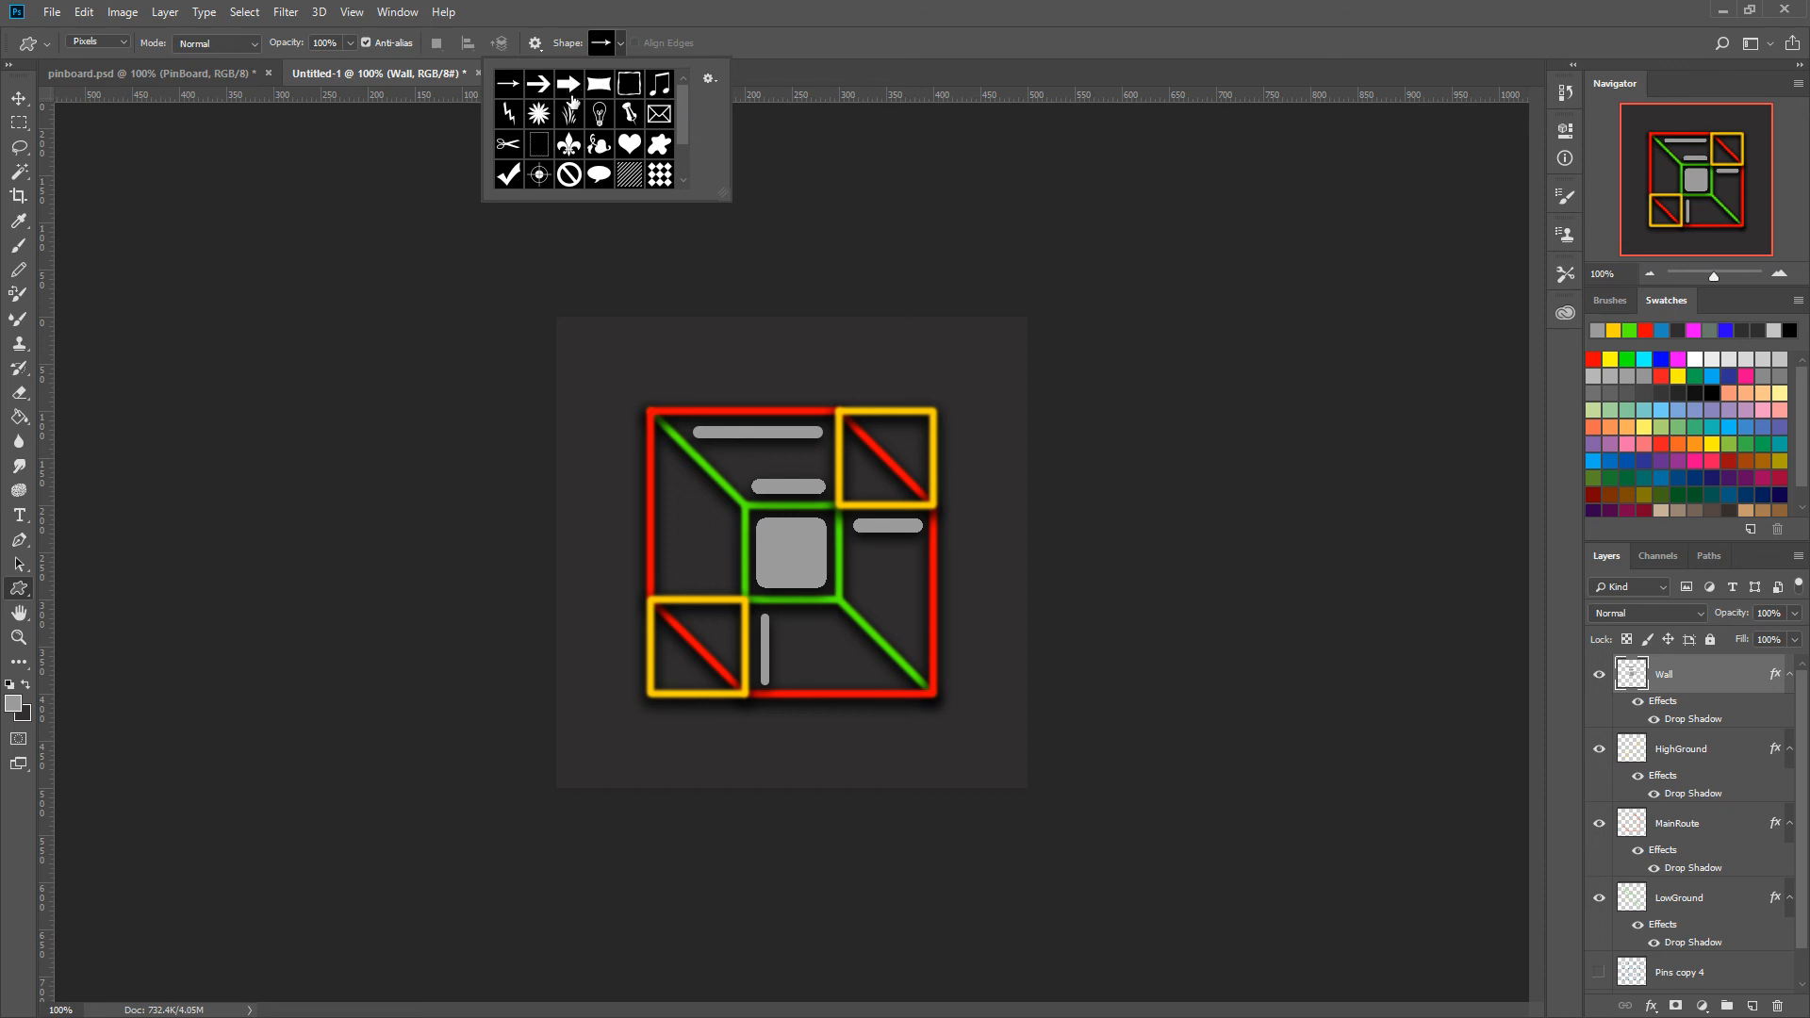
{"action": "scroll", "coordinate": [682, 140], "scroll_direction": "down", "scroll_amount": 2}
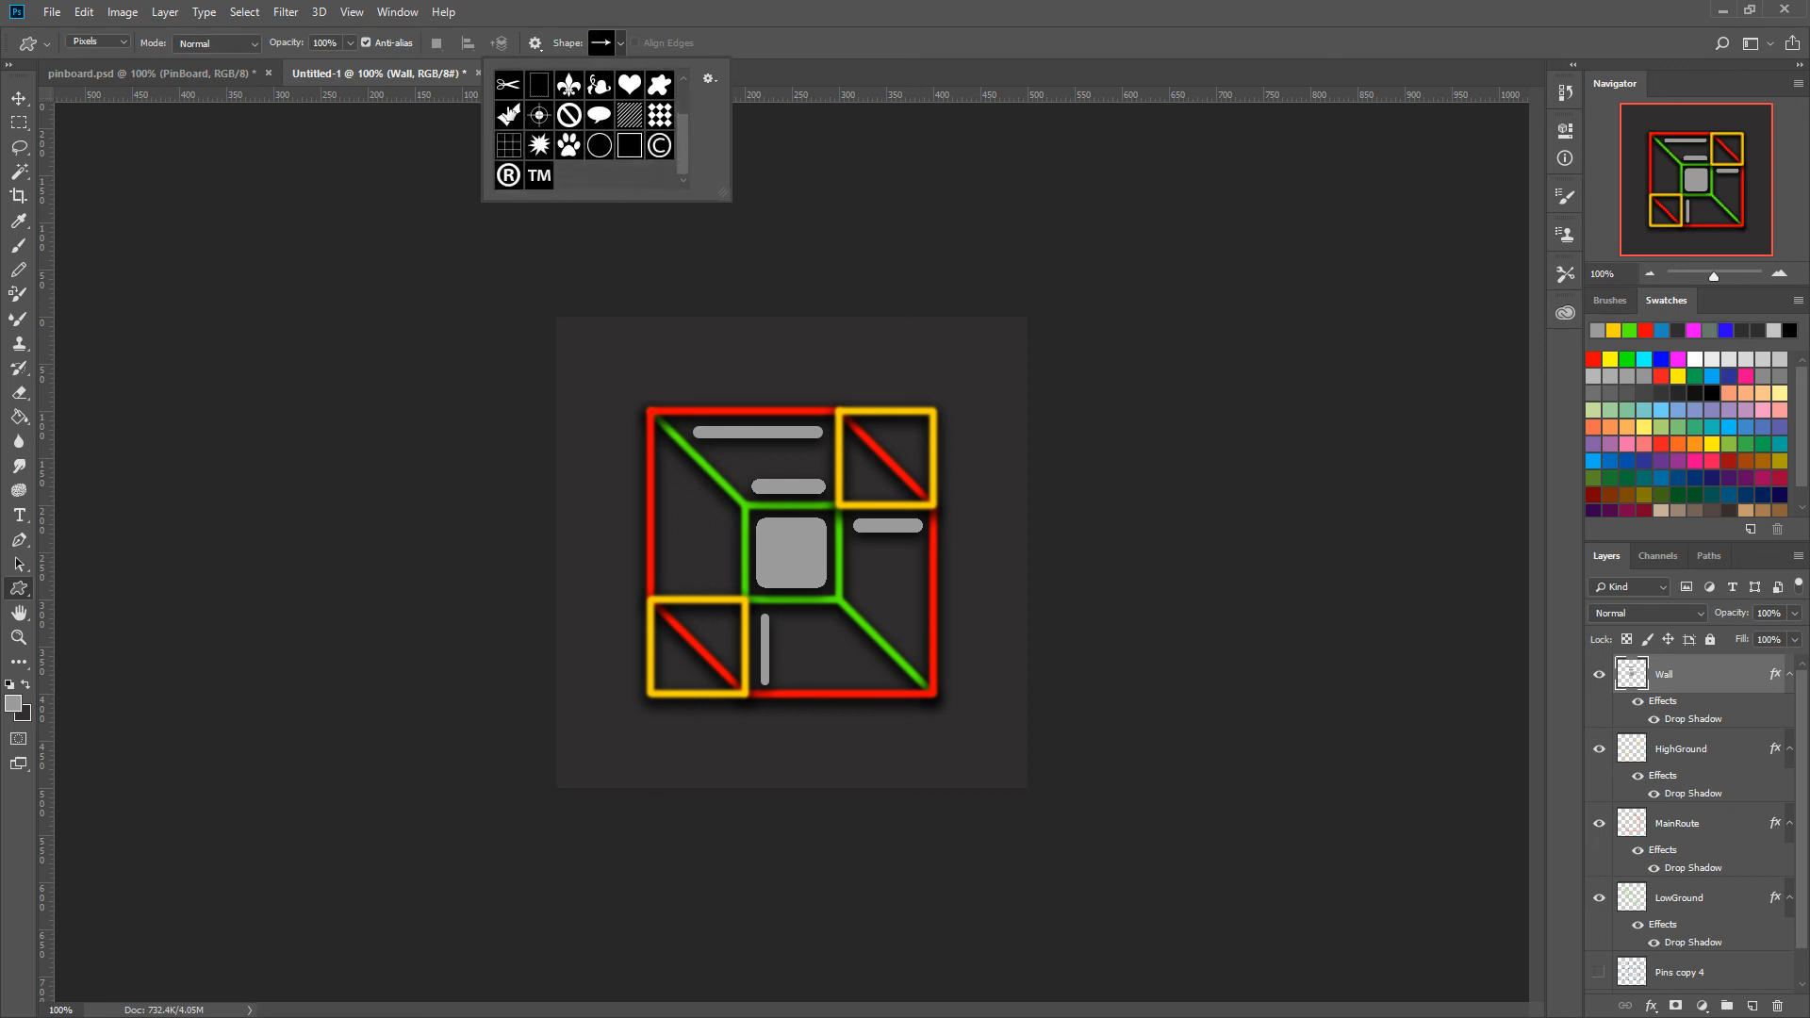
{"action": "scroll", "coordinate": [684, 150], "scroll_direction": "up", "scroll_amount": 2}
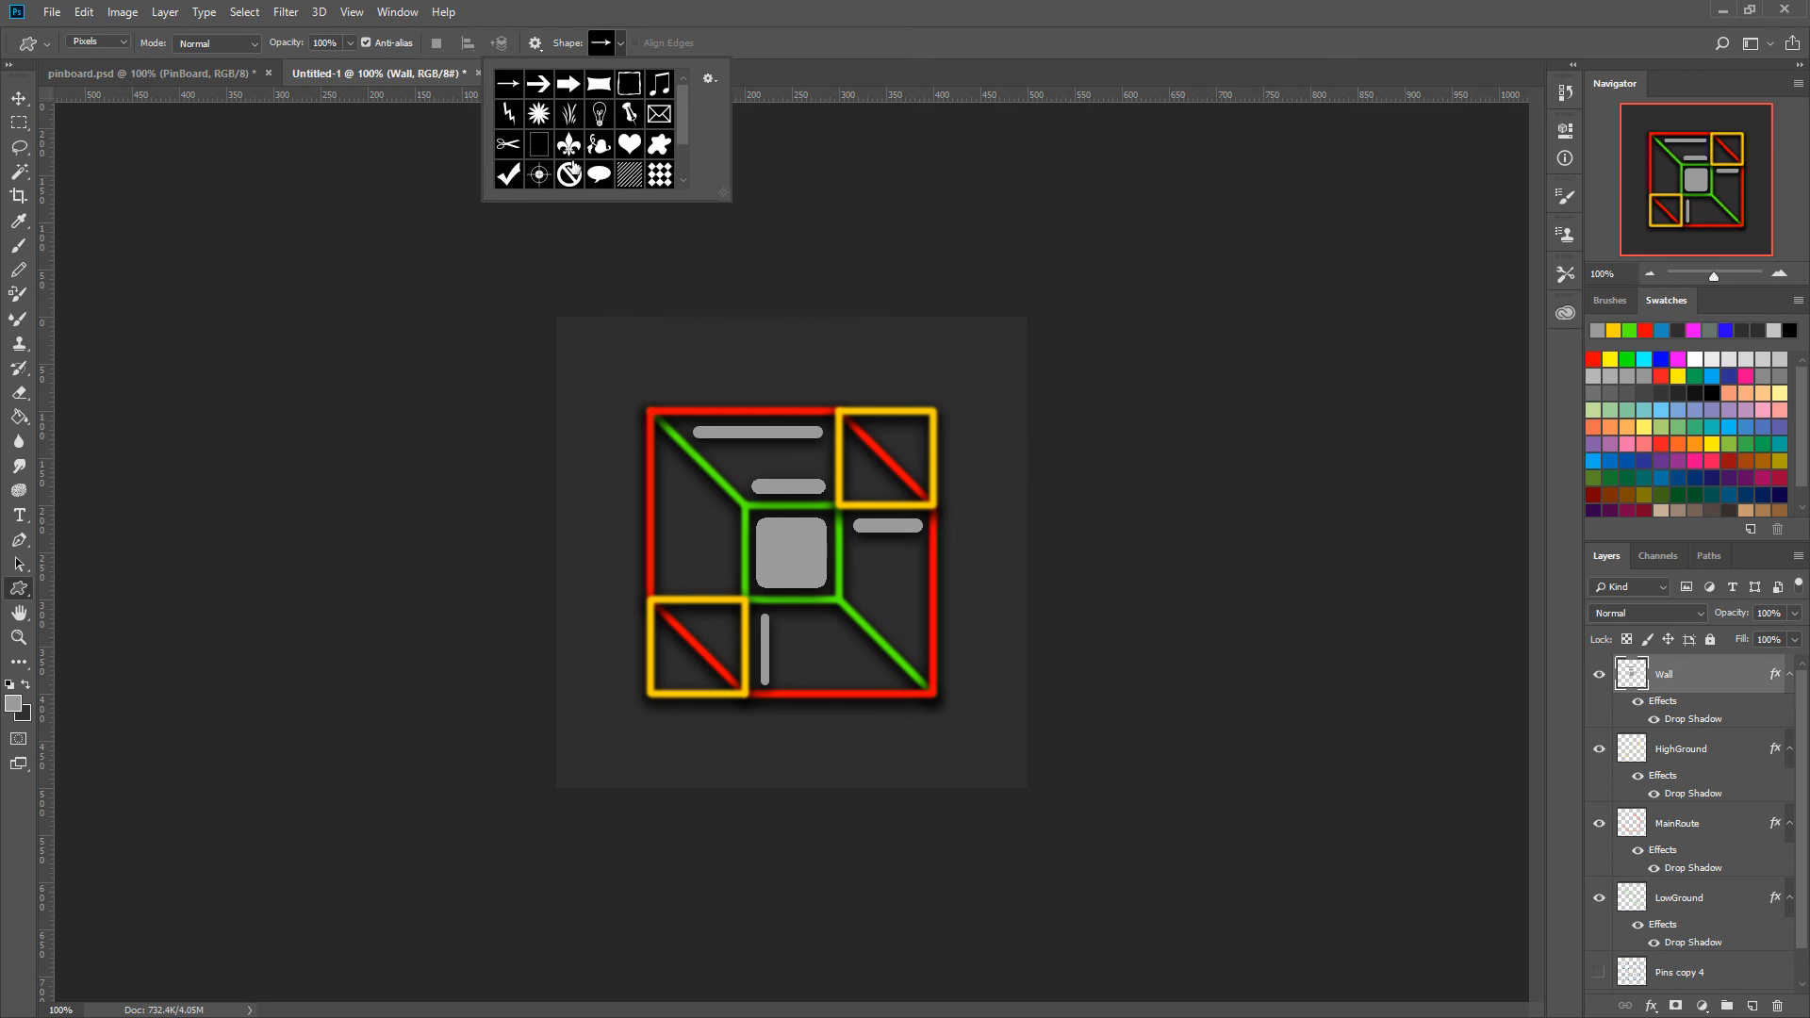
{"action": "mouse_move", "coordinate": [680, 112]}
{"action": "left_mouse_down"}
{"action": "mouse_move", "coordinate": [684, 151]}
{"action": "mouse_move", "coordinate": [680, 109]}
{"action": "left_mouse_up"}
{"action": "left_click", "coordinate": [621, 45]}
{"action": "left_click_drag", "start_coordinate": [581, 351], "coordinate": [698, 372]}
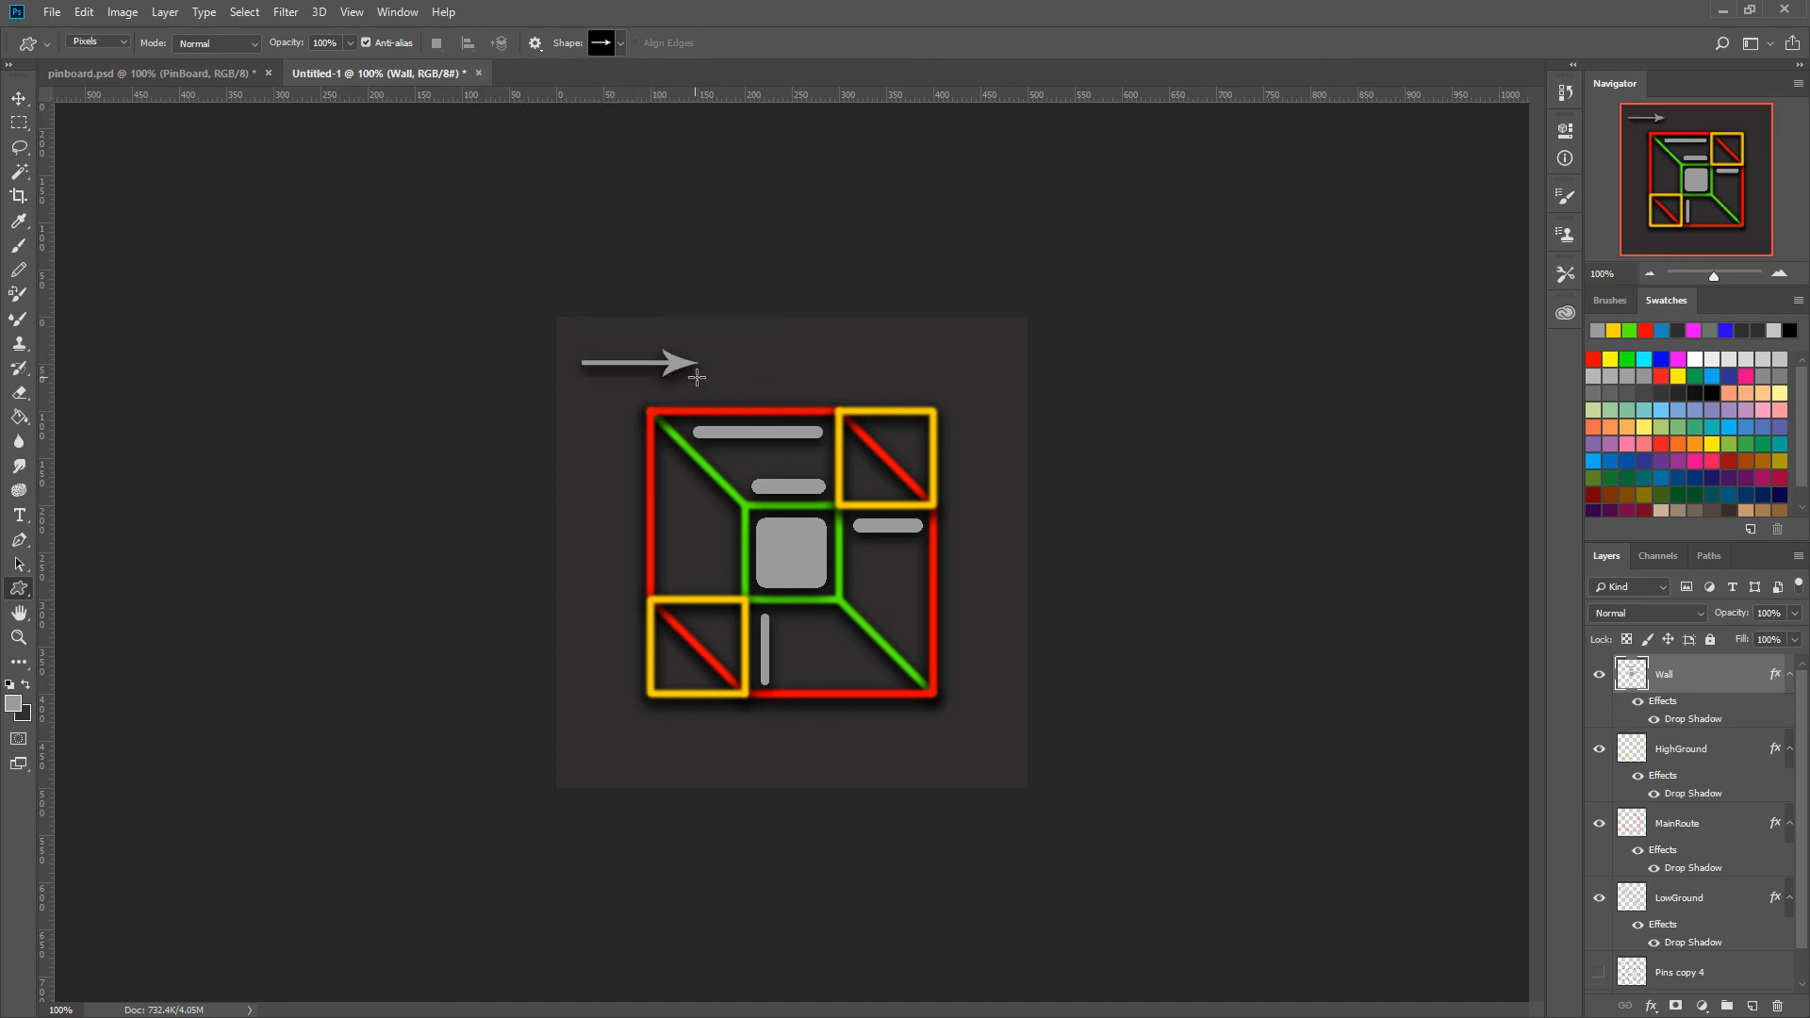
Try to move the grey arrow down about 75 px on the Wall layer, and undo the move.
{"action": "key", "text": "v"}
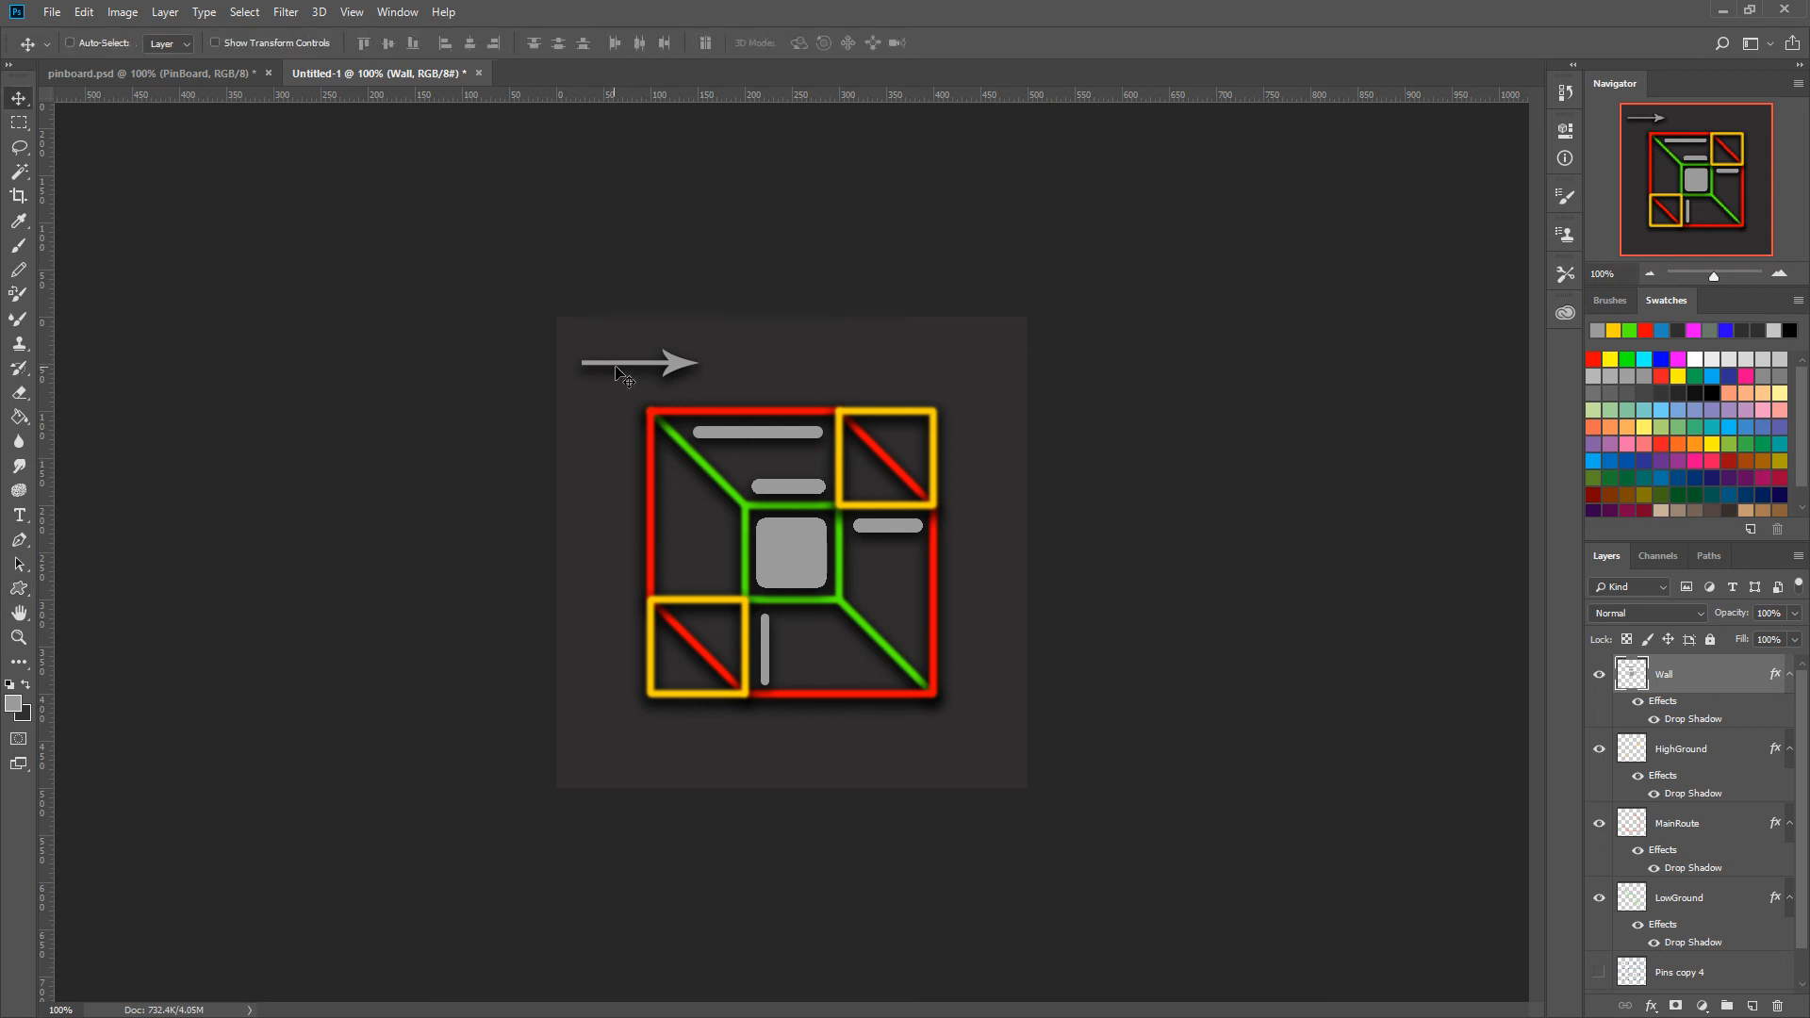
{"action": "left_click_drag", "start_coordinate": [617, 372], "coordinate": [618, 441]}
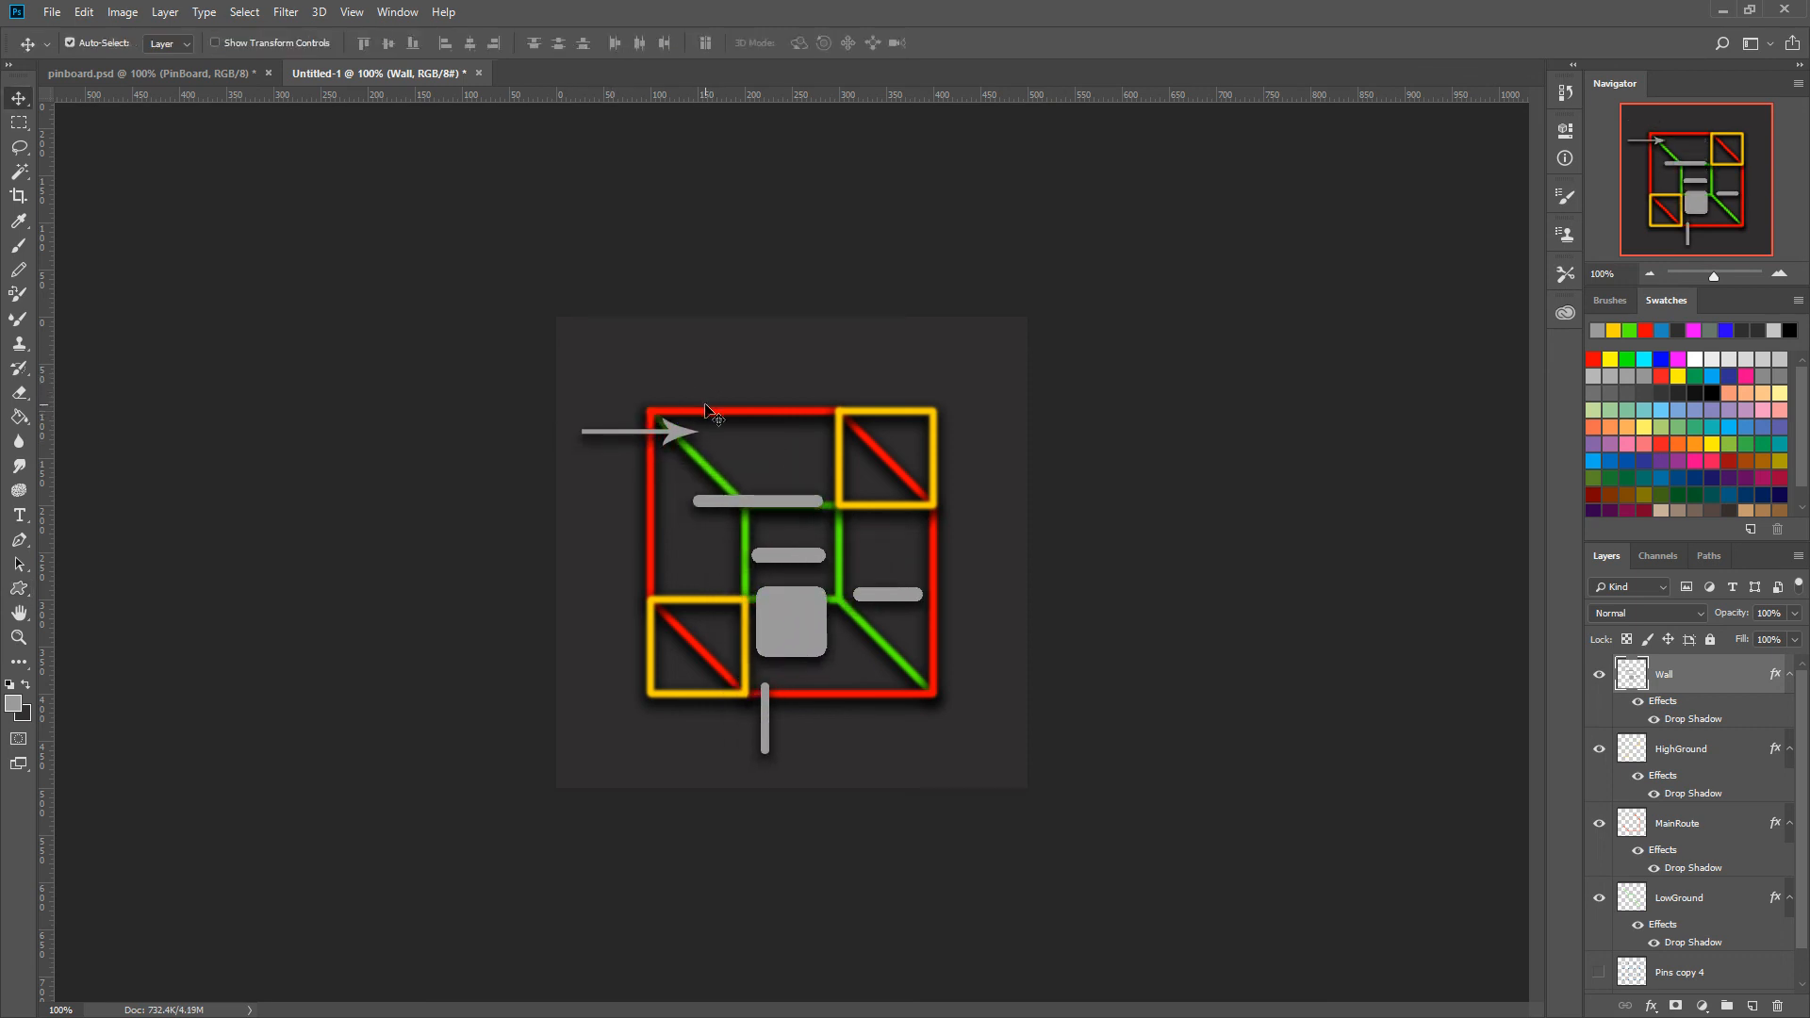
{"action": "key", "text": "ctrl+z"}
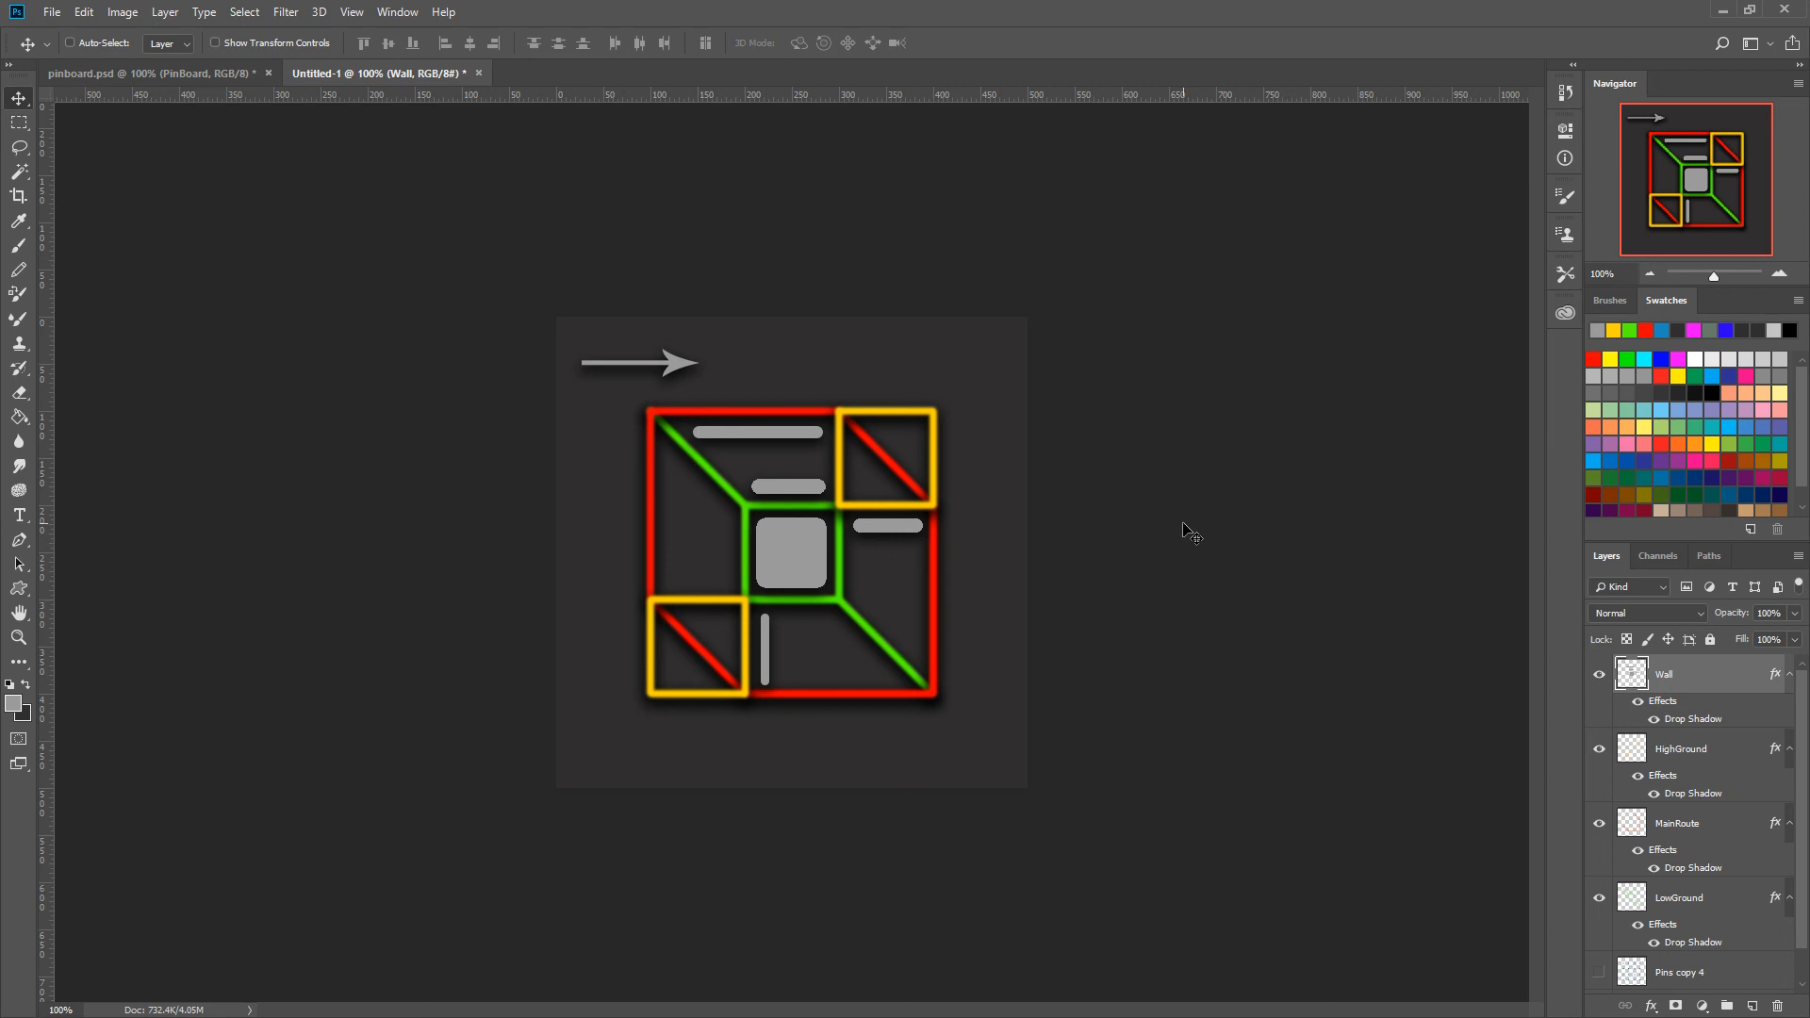
Add a new layer above Wall and draw a thin grey arrow on it, rotated to point diagonally down-right at the upper yellow square.
{"action": "left_click", "coordinate": [1753, 1005]}
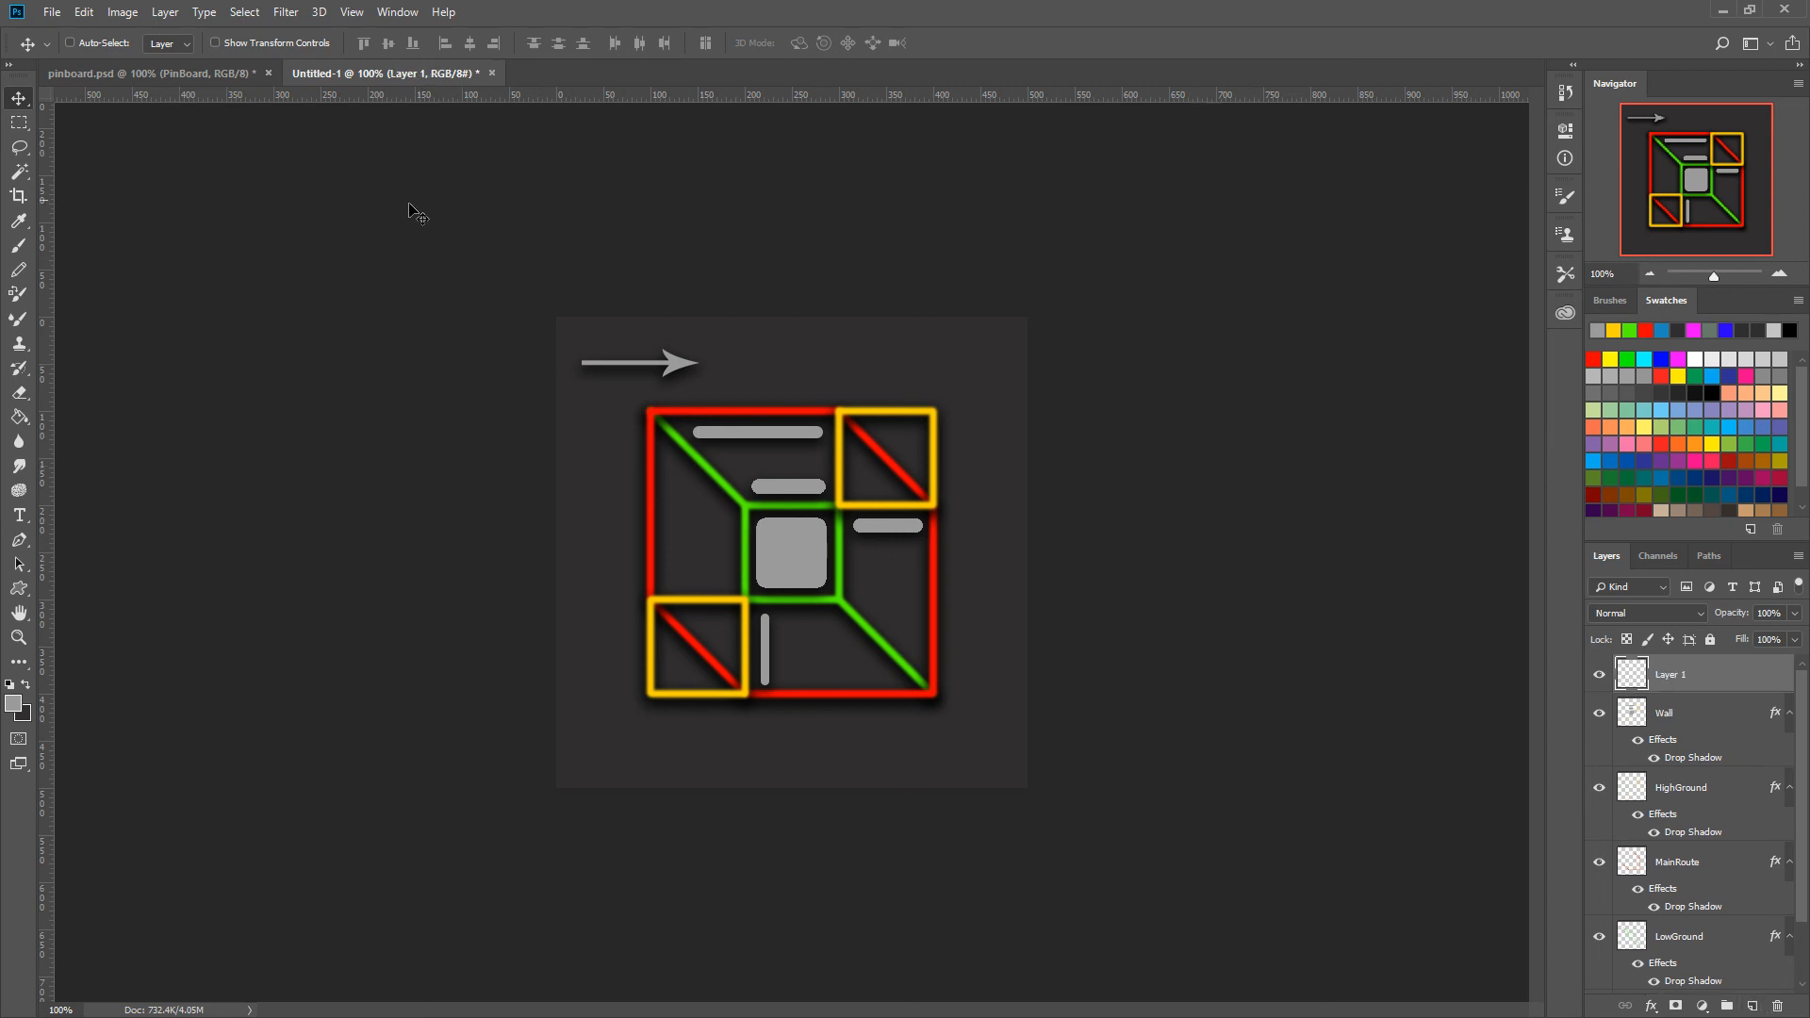
{"action": "left_click", "coordinate": [19, 587]}
{"action": "mouse_move", "coordinate": [595, 497]}
{"action": "left_mouse_down"}
{"action": "mouse_move", "coordinate": [709, 523]}
{"action": "mouse_move", "coordinate": [665, 556]}
{"action": "mouse_move", "coordinate": [857, 391]}
{"action": "mouse_move", "coordinate": [839, 381]}
{"action": "mouse_move", "coordinate": [891, 407]}
{"action": "left_mouse_up"}
{"action": "key", "text": "ctrl+t"}
{"action": "key", "text": "Return"}
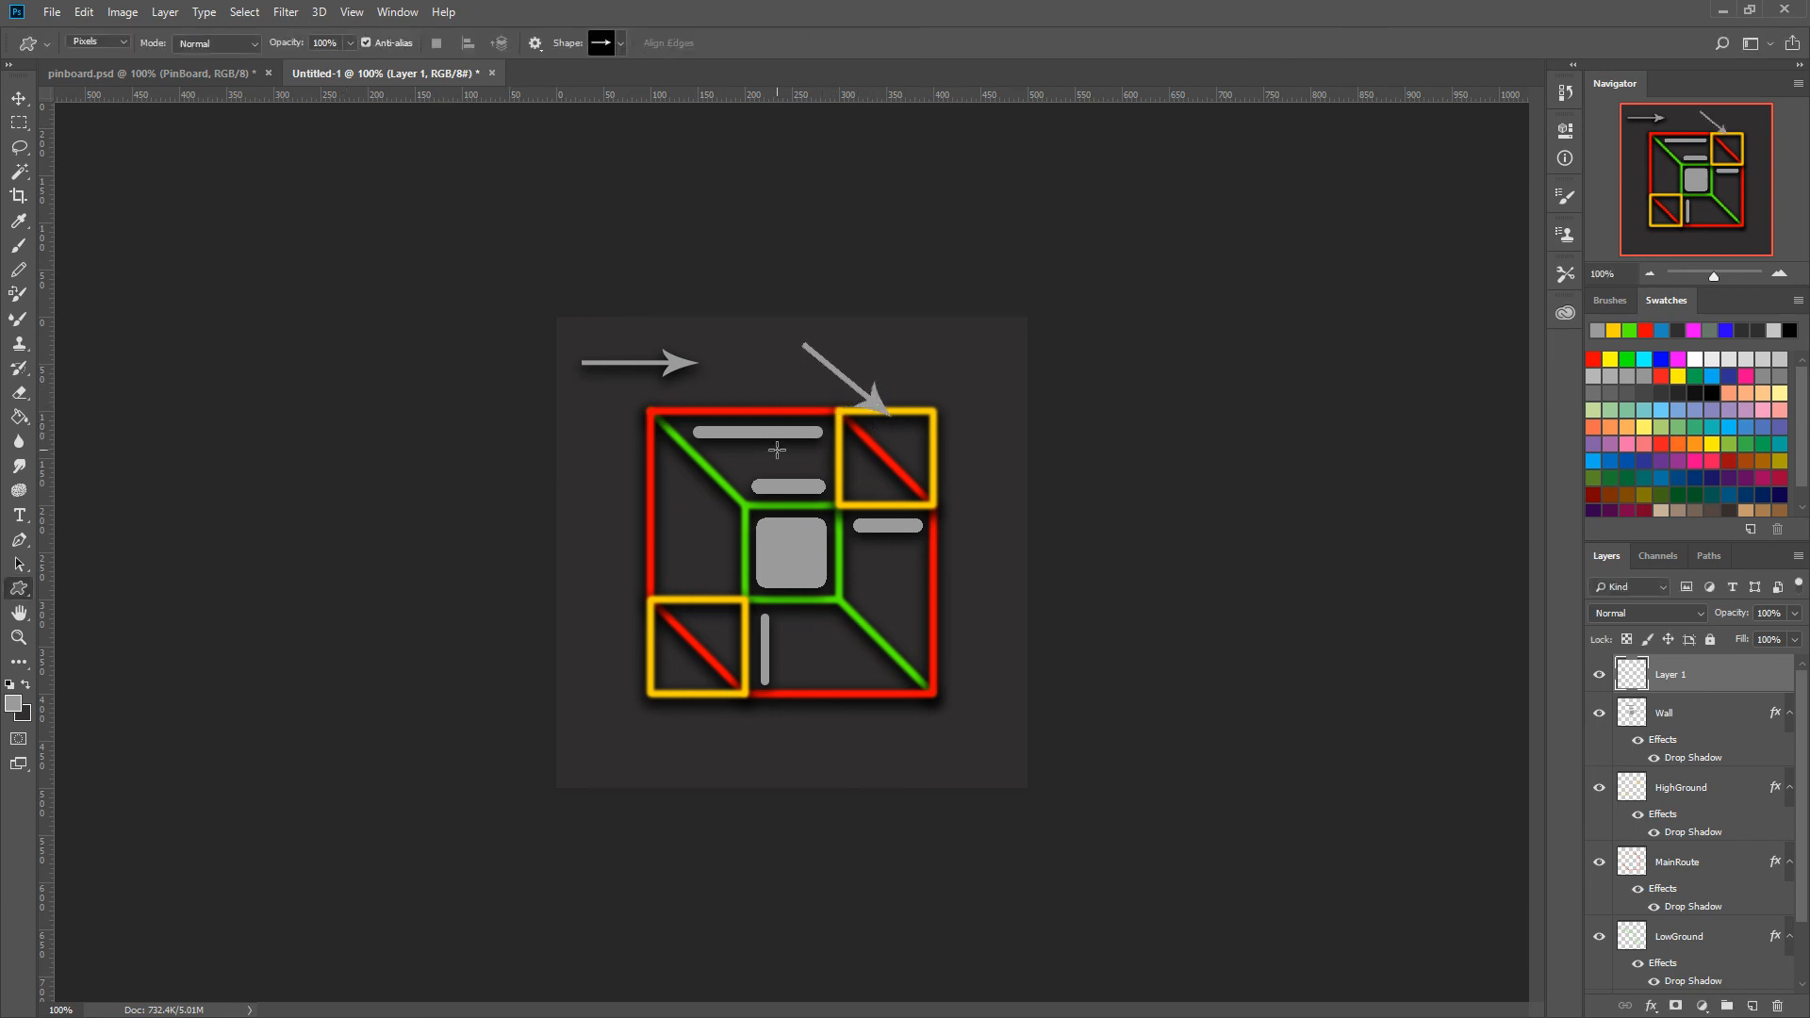
Examine the example map in pinboard.psd with its PinBoard group shown and hidden, and compare it with the untitled map.
{"action": "left_click", "coordinate": [219, 73]}
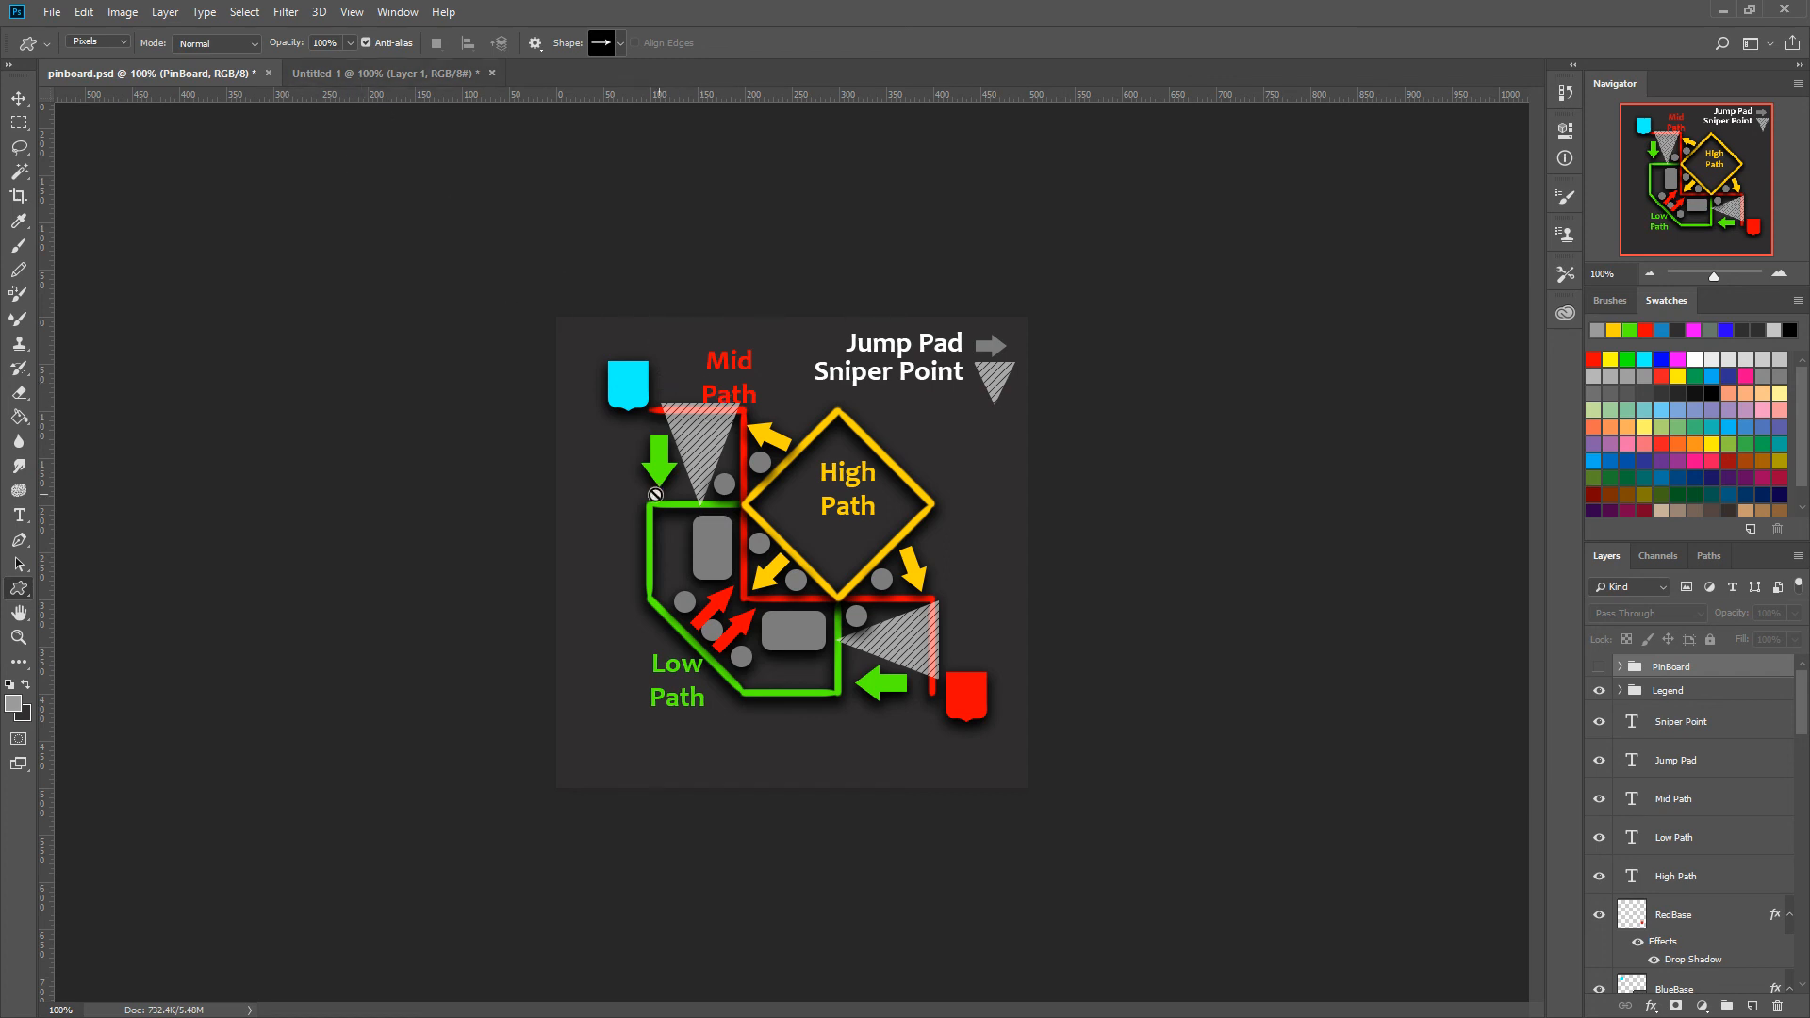
{"action": "left_click", "coordinate": [1598, 666]}
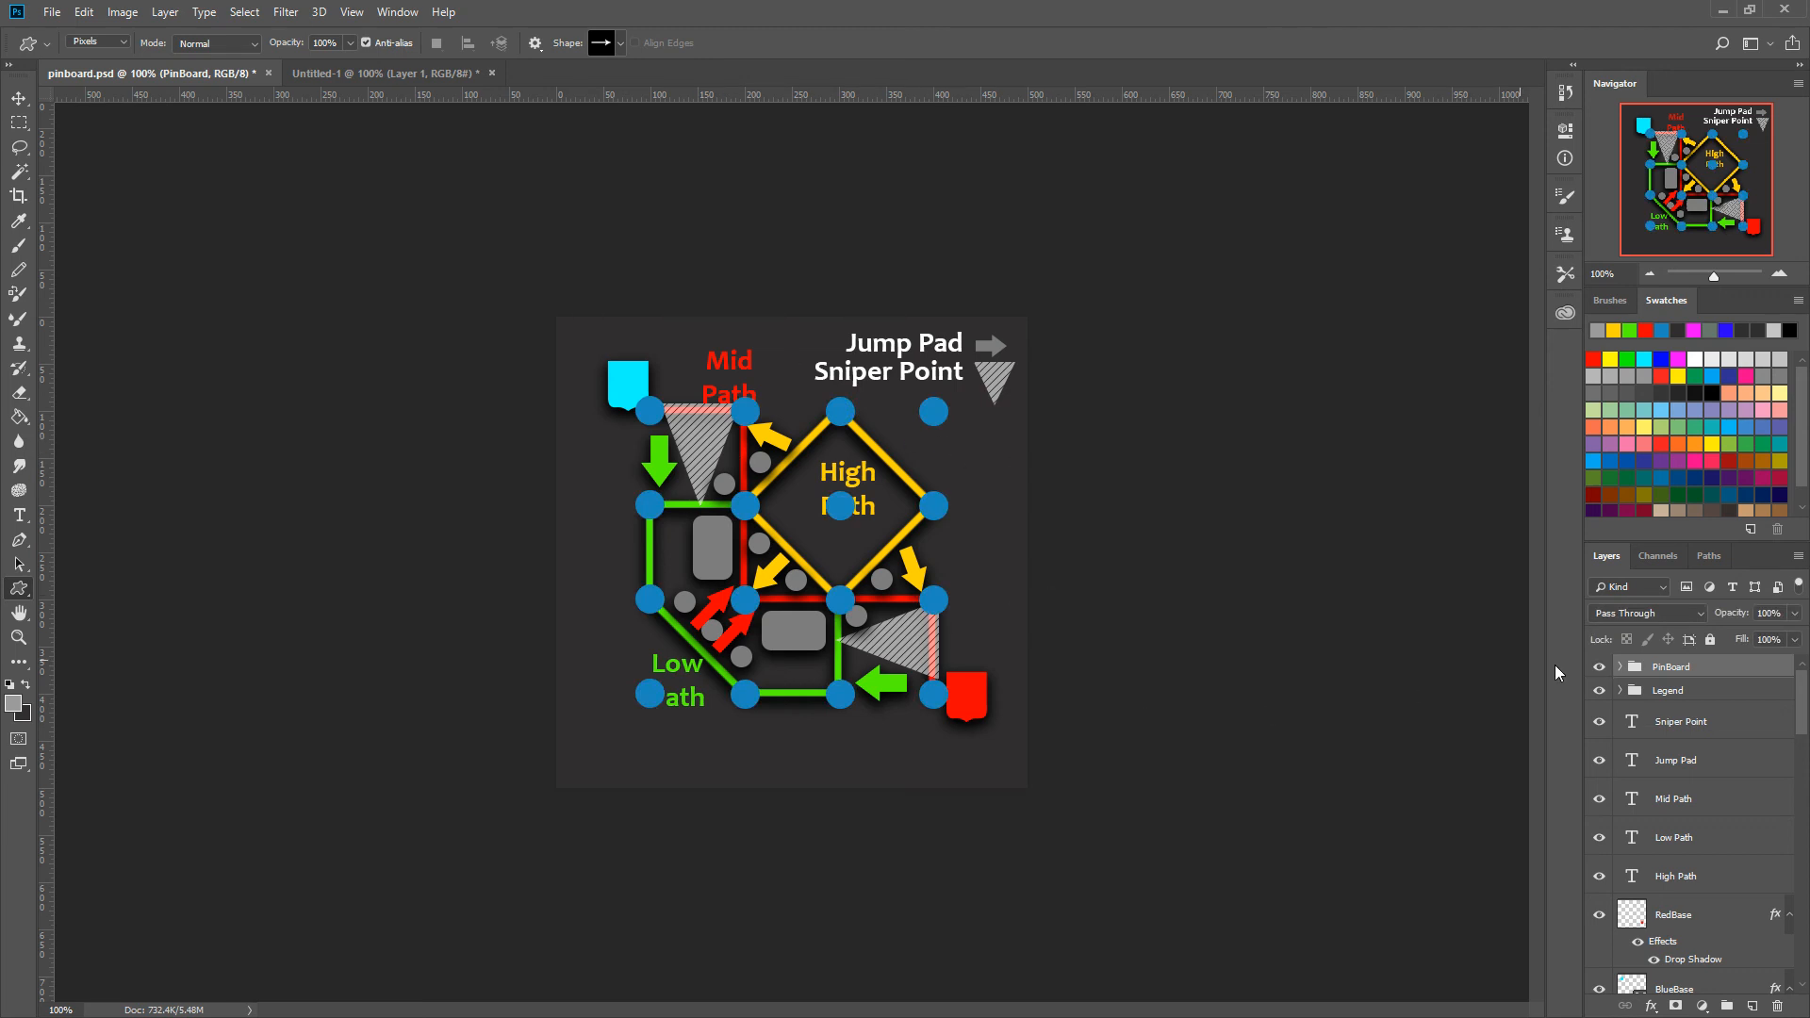
{"action": "left_click", "coordinate": [1598, 667]}
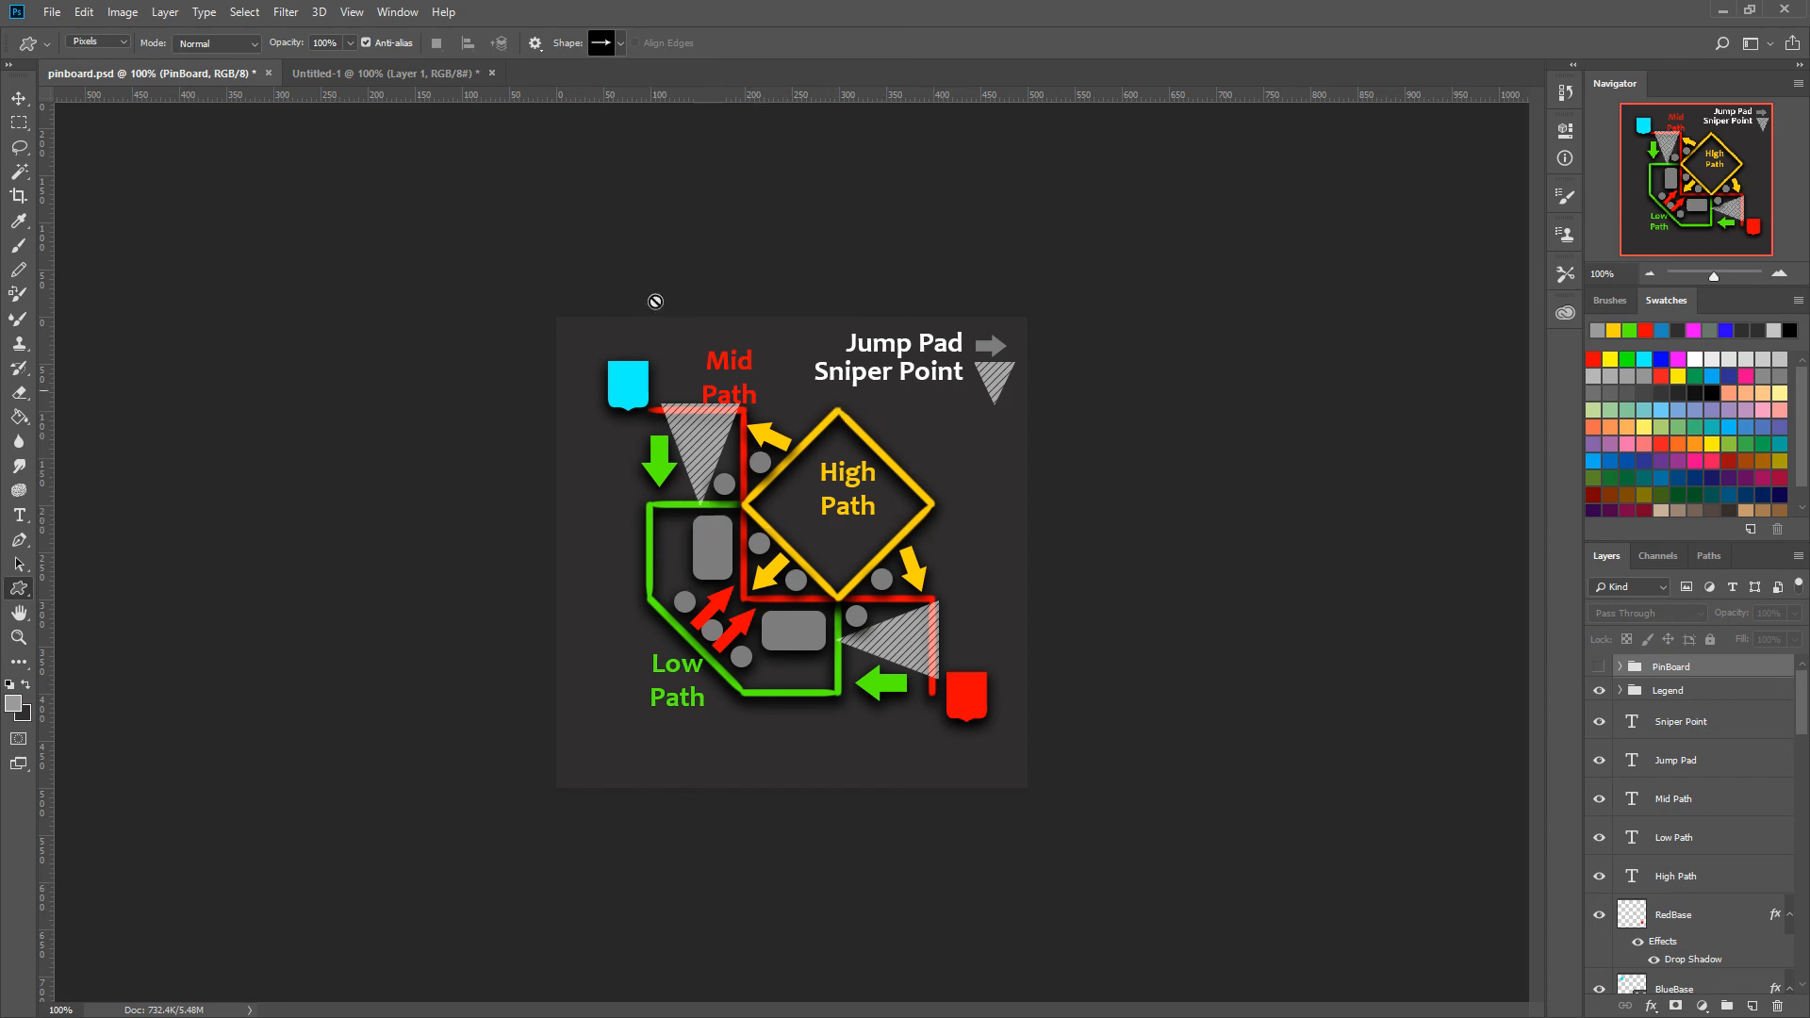
{"action": "left_click", "coordinate": [410, 73]}
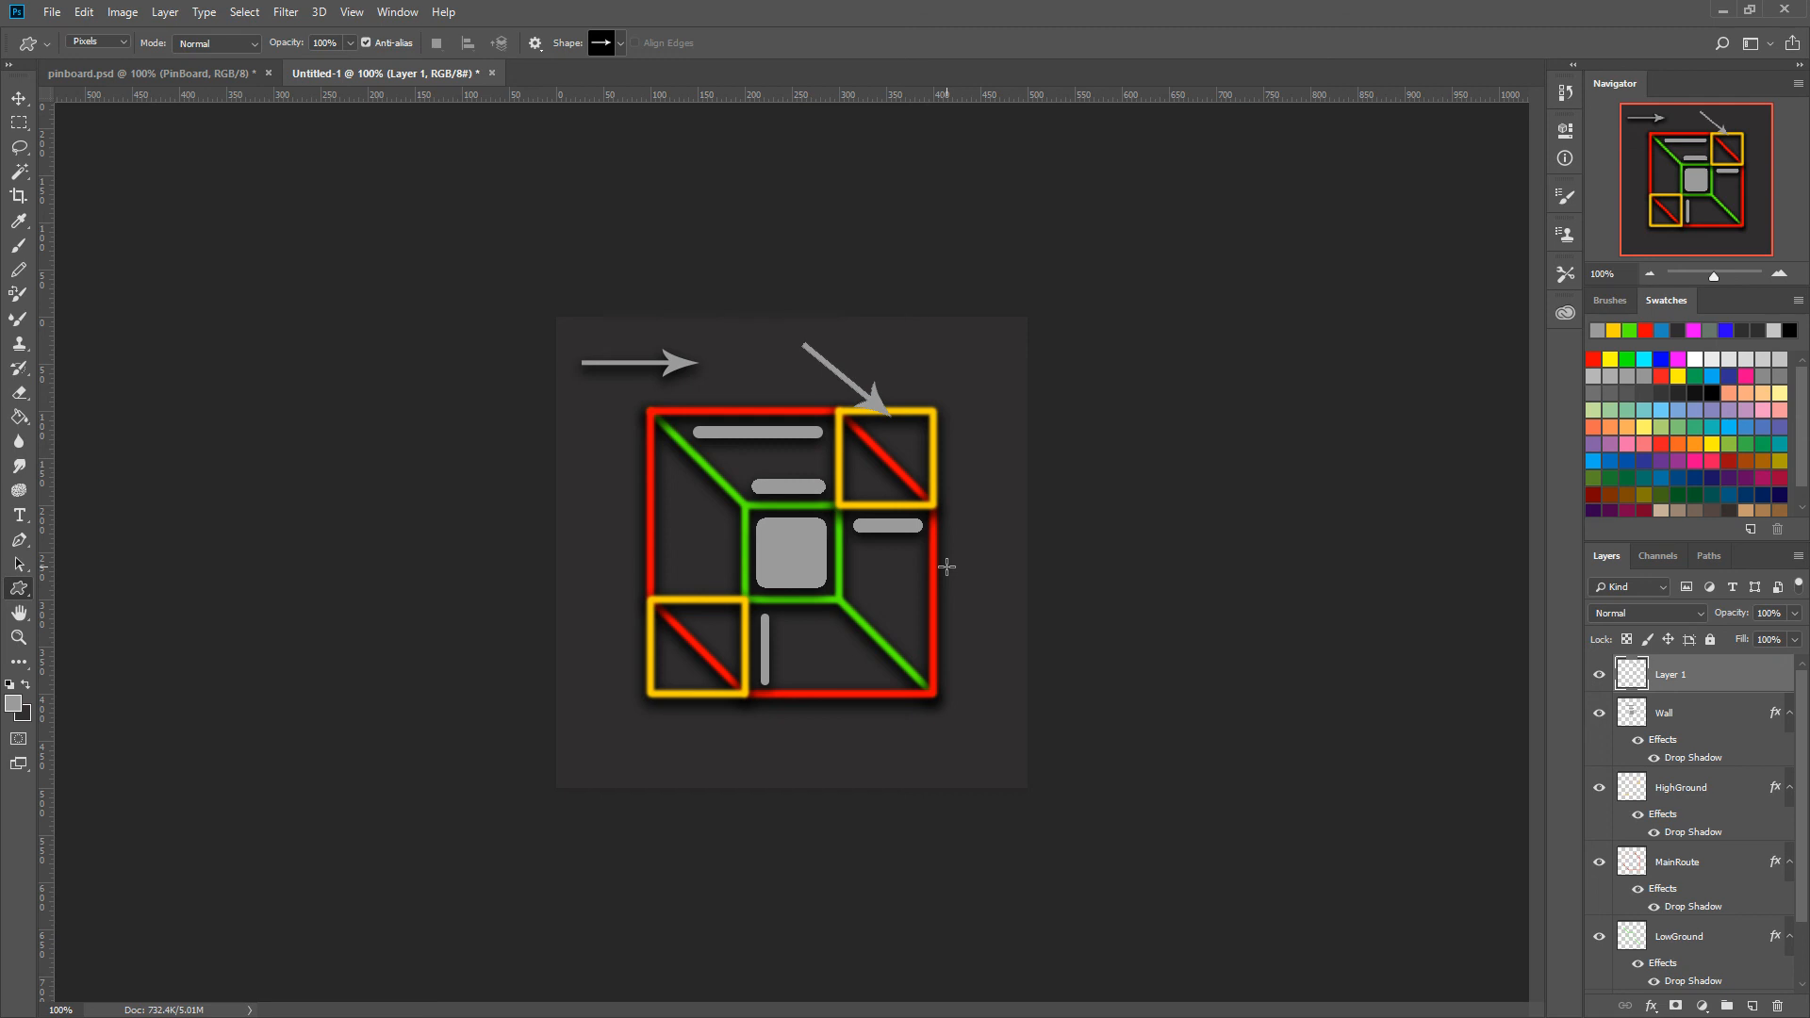
{"action": "left_click", "coordinate": [142, 72]}
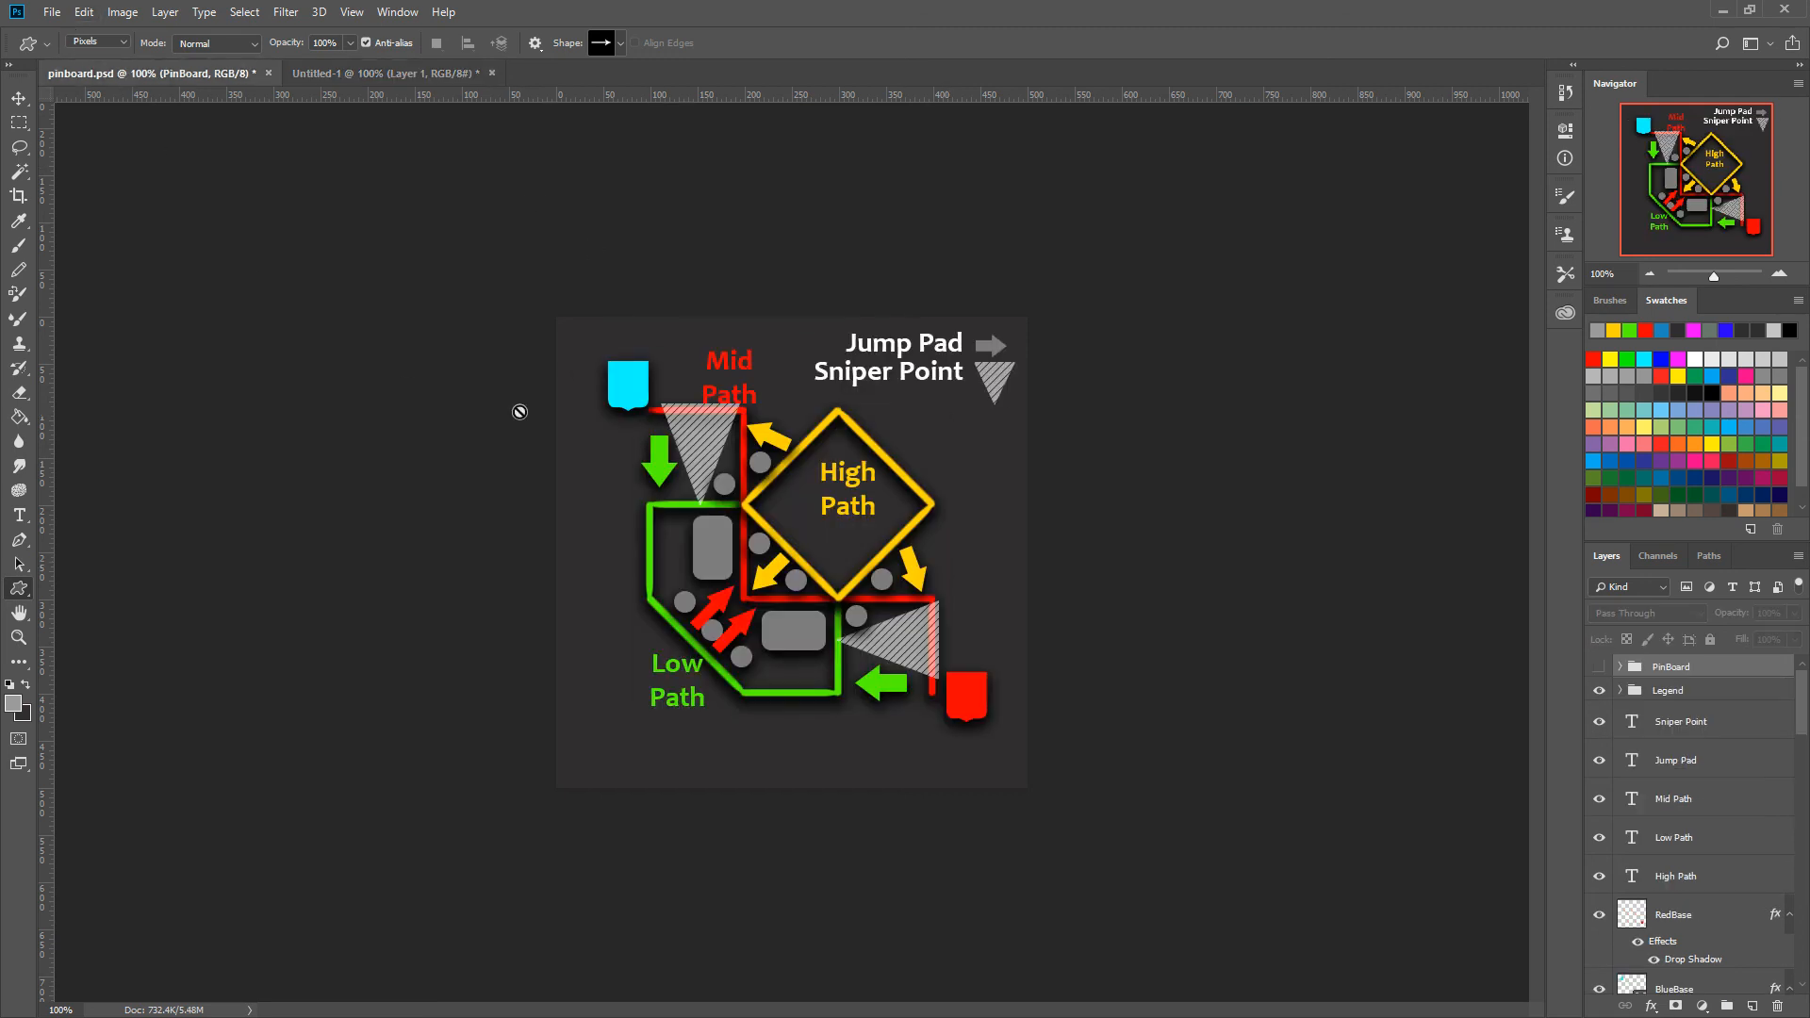